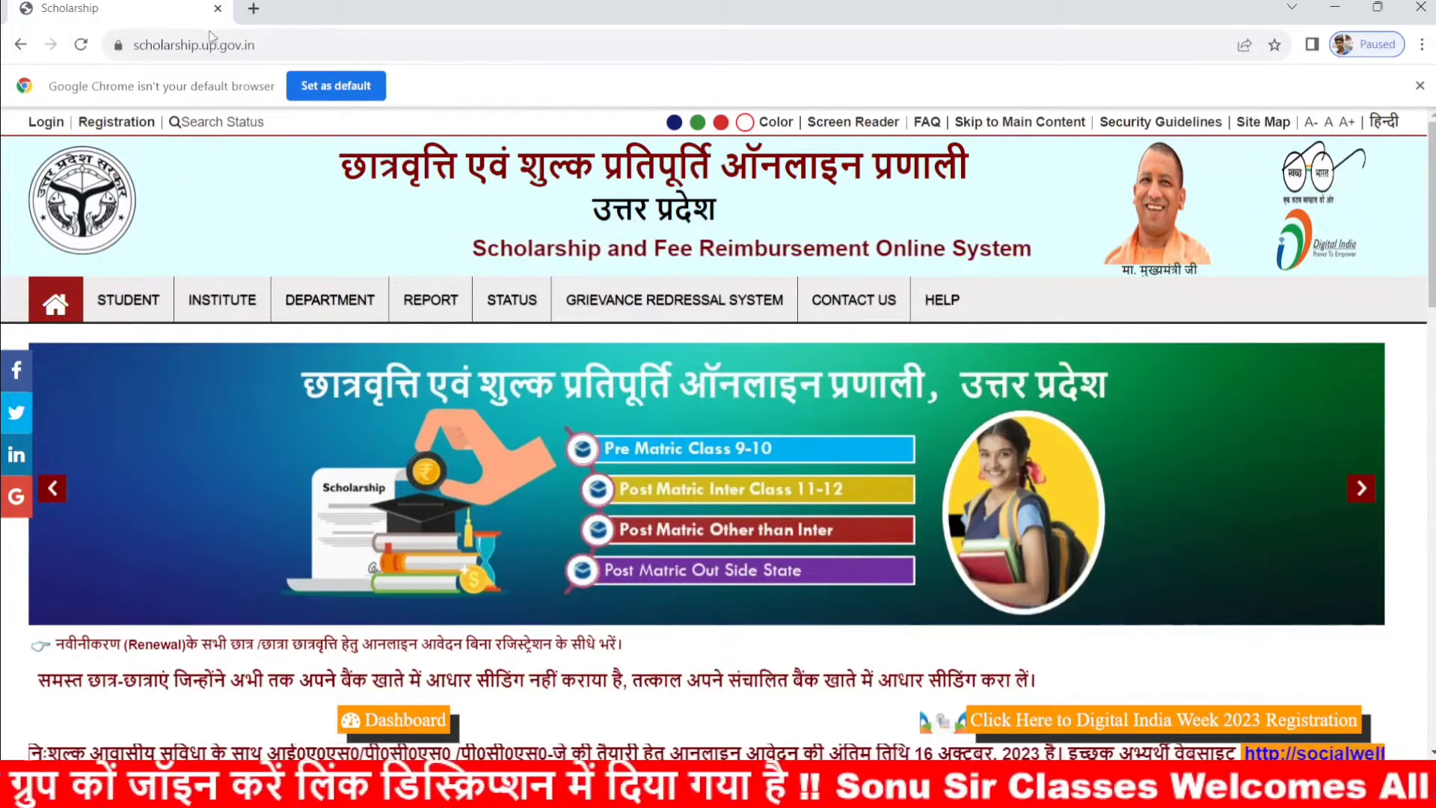
Point out the portal's web address scholarship.up.gov.in while scrolling the home page.
left_click(210, 43)
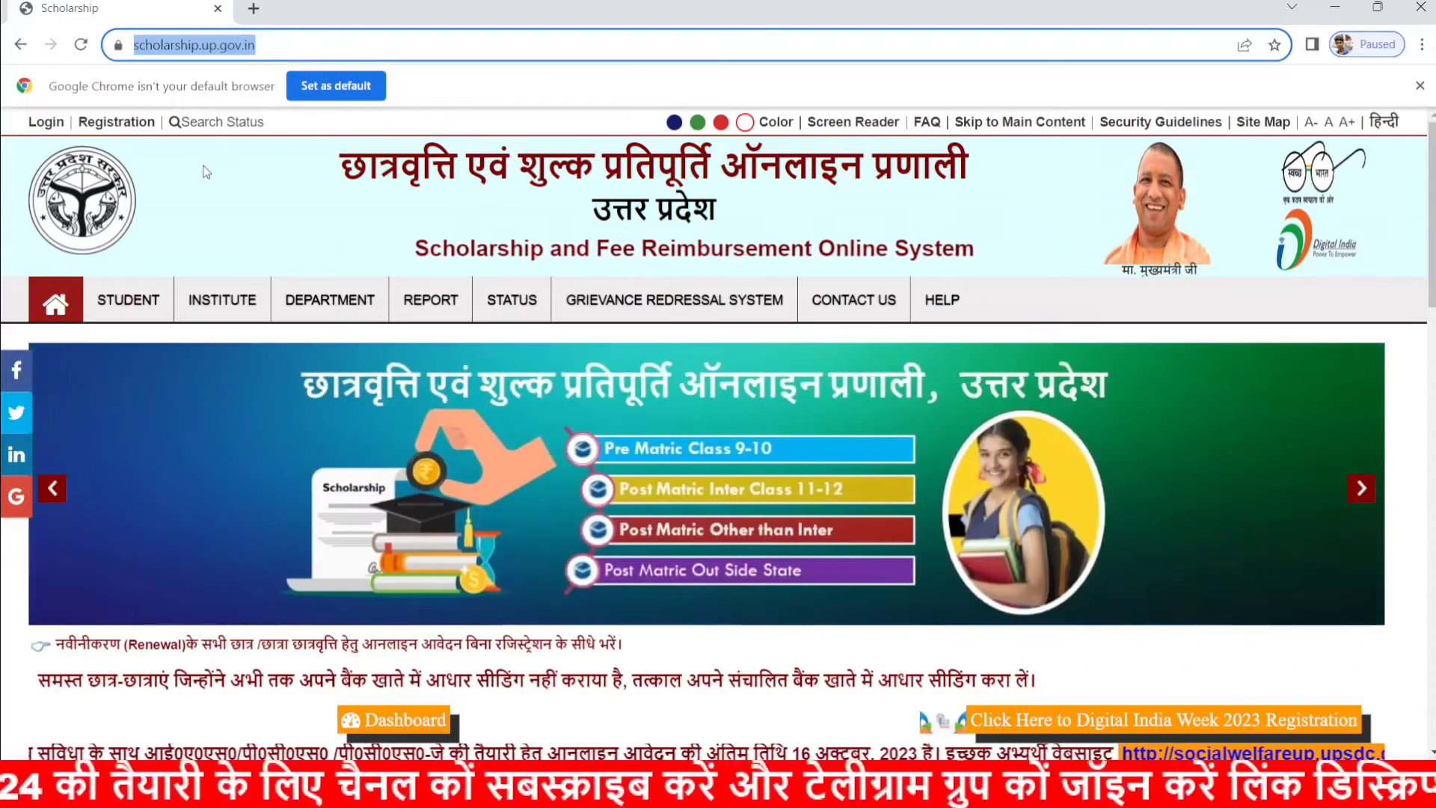
left_click(207, 172)
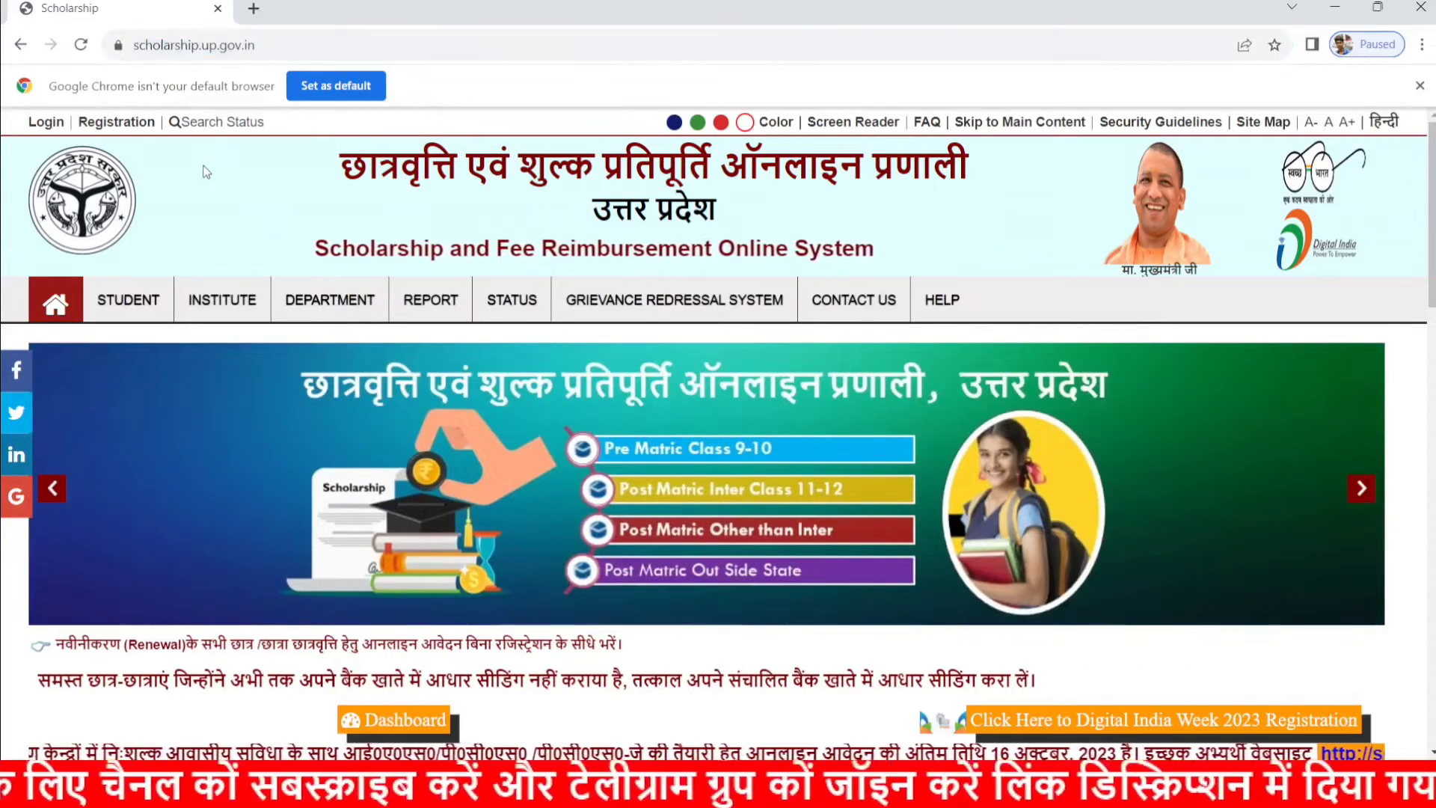
scroll(206, 172, "down", 5)
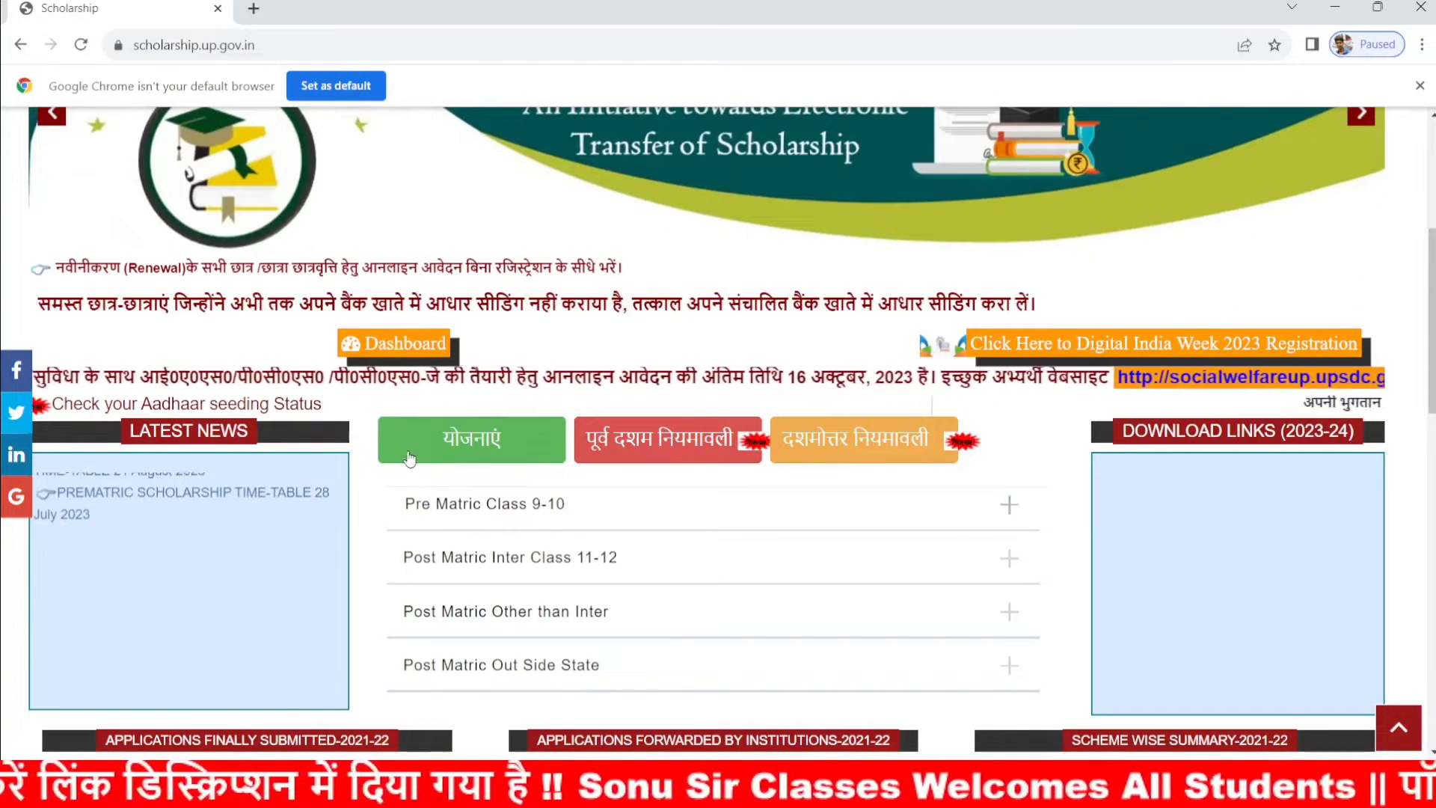
left_click(293, 41)
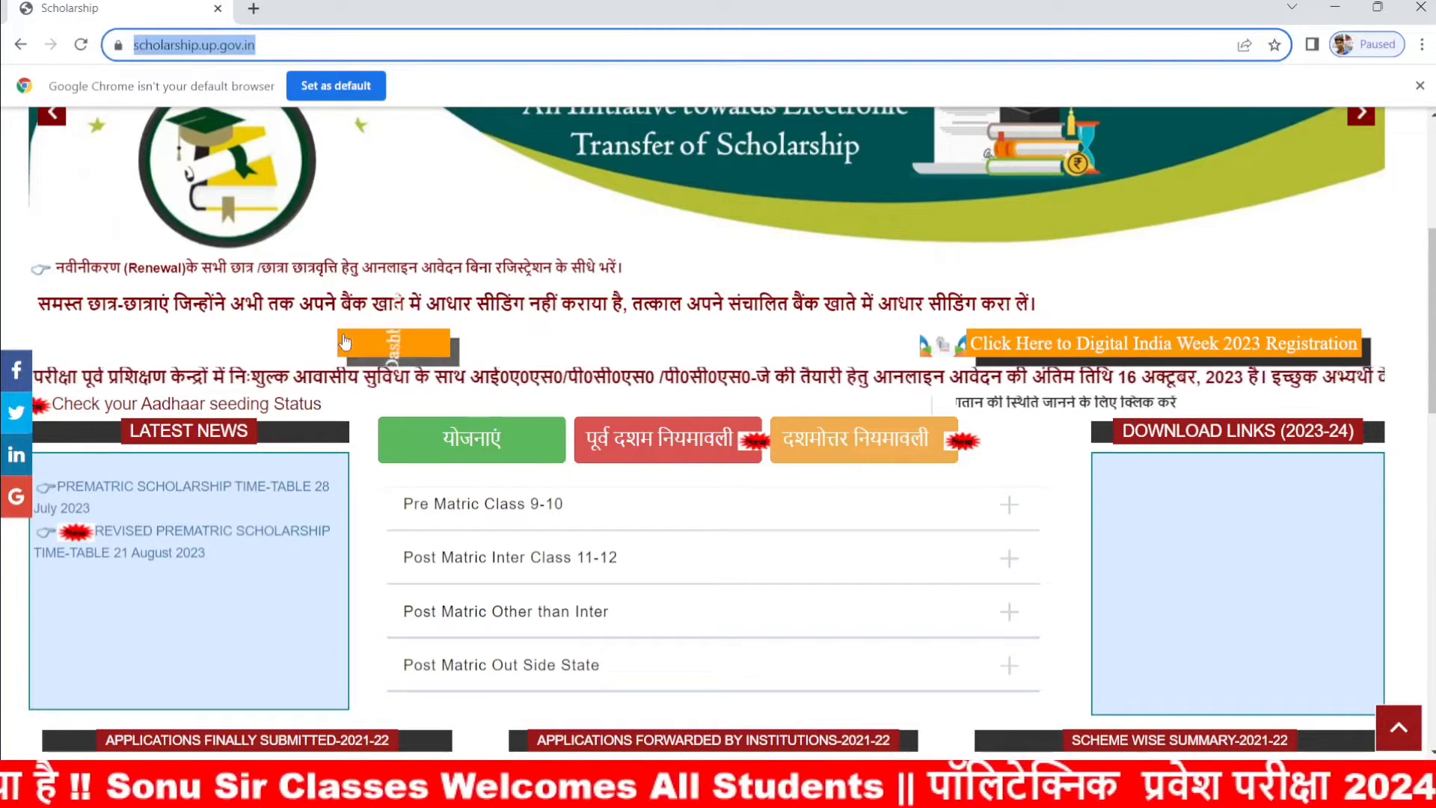
scroll(272, 312, "up", 2)
scroll(272, 312, "up", 1)
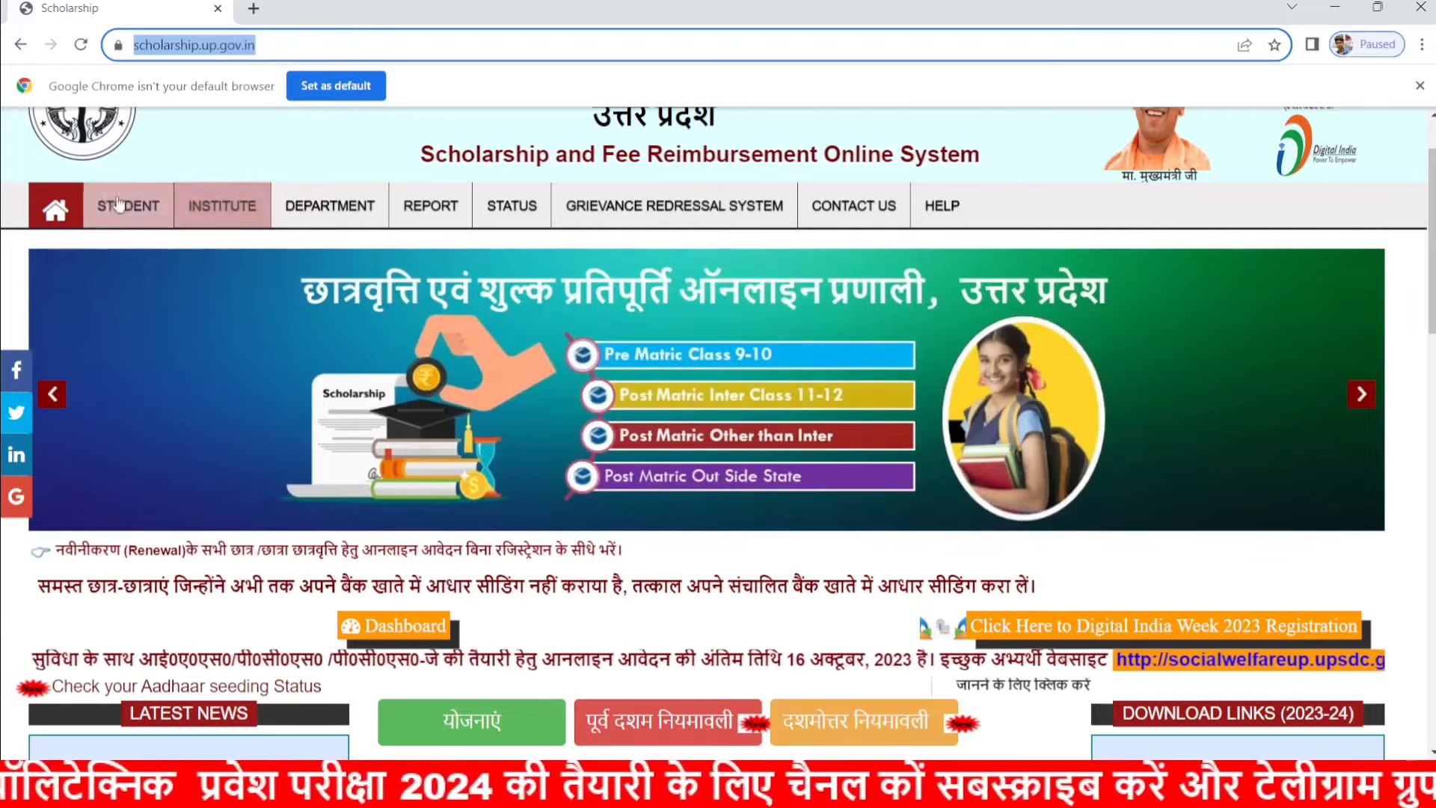
left_click(247, 135)
Show the STUDENT menu with its Fresh Login and Renewal Login submenus.
scroll(245, 139, "up", 2)
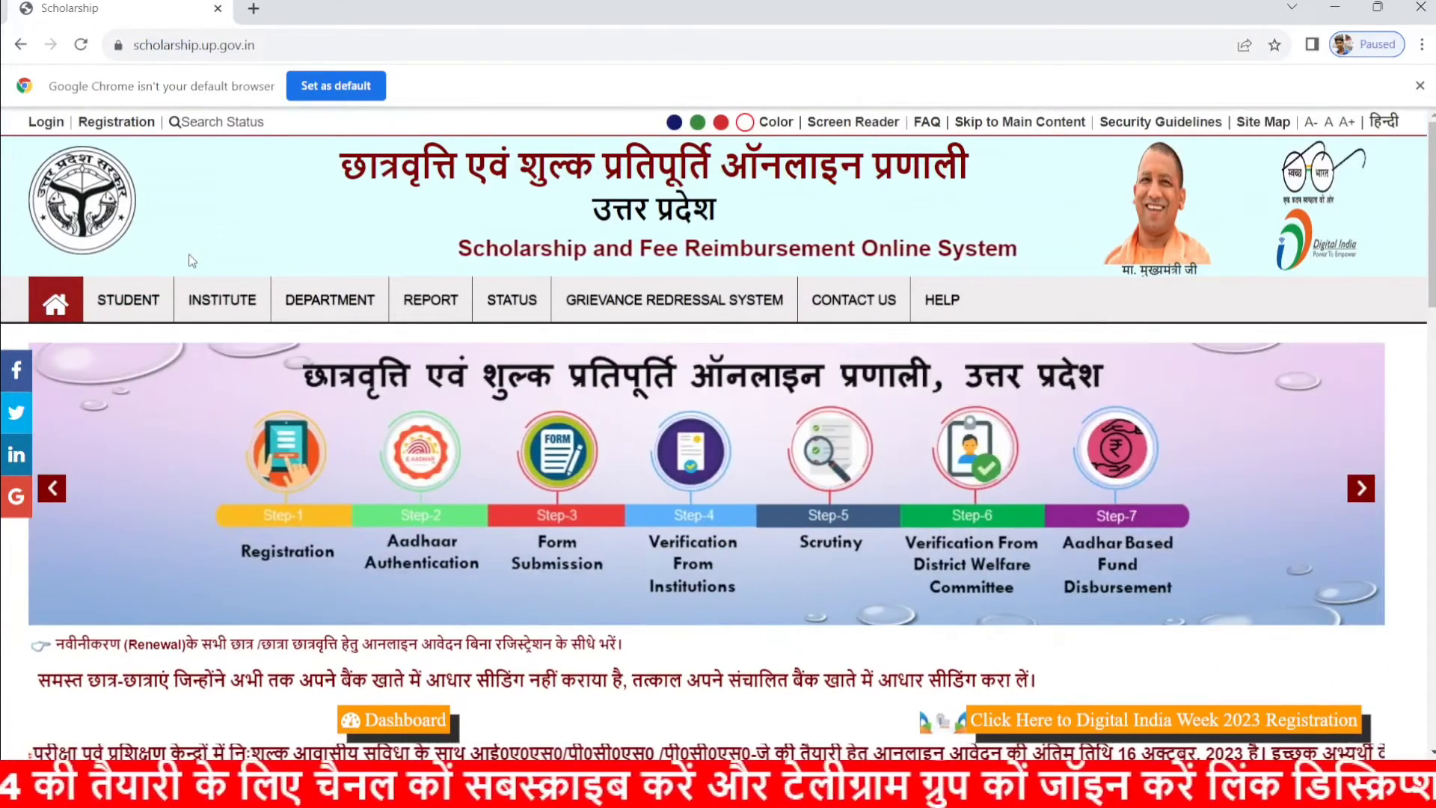
mouse_move(127, 299)
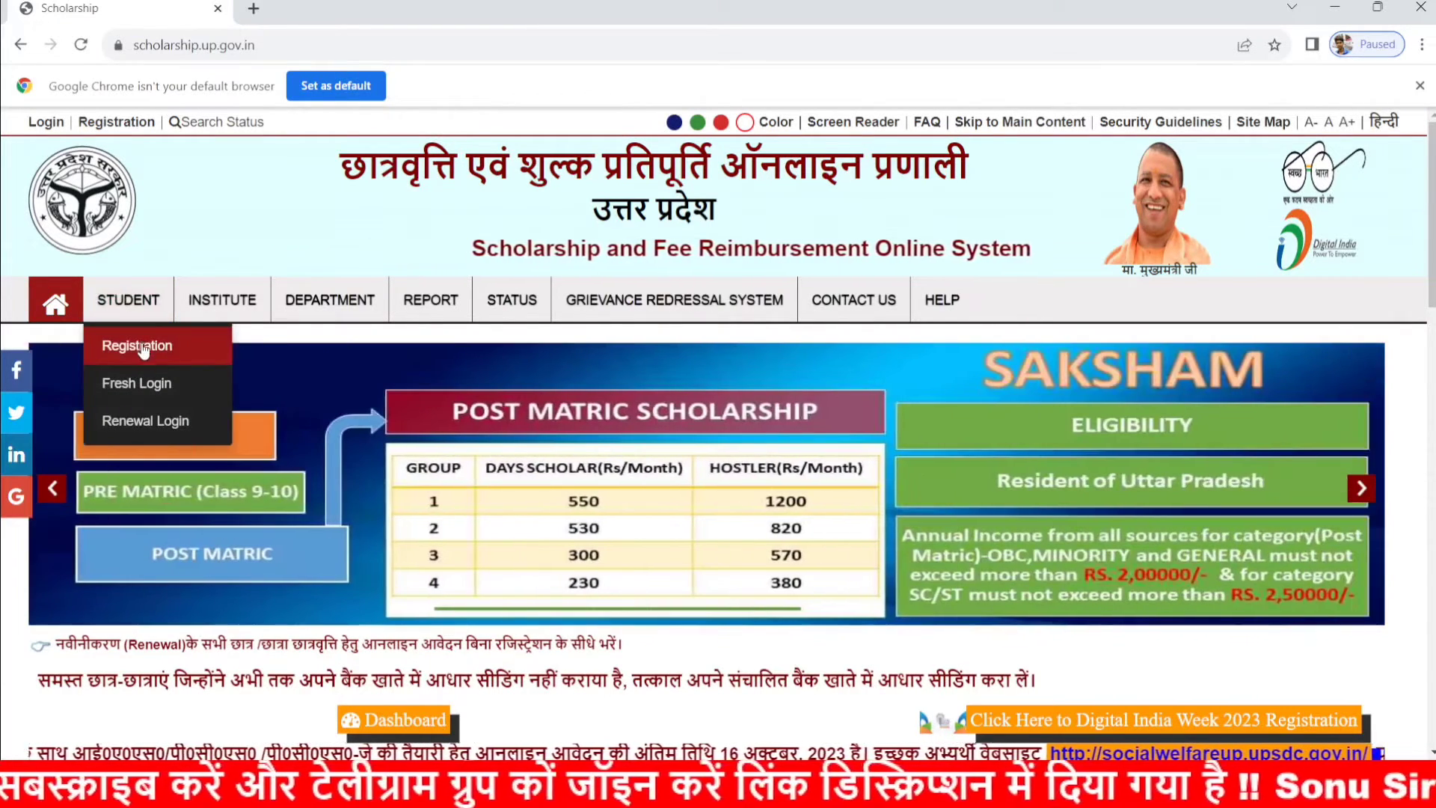
mouse_move(174, 402)
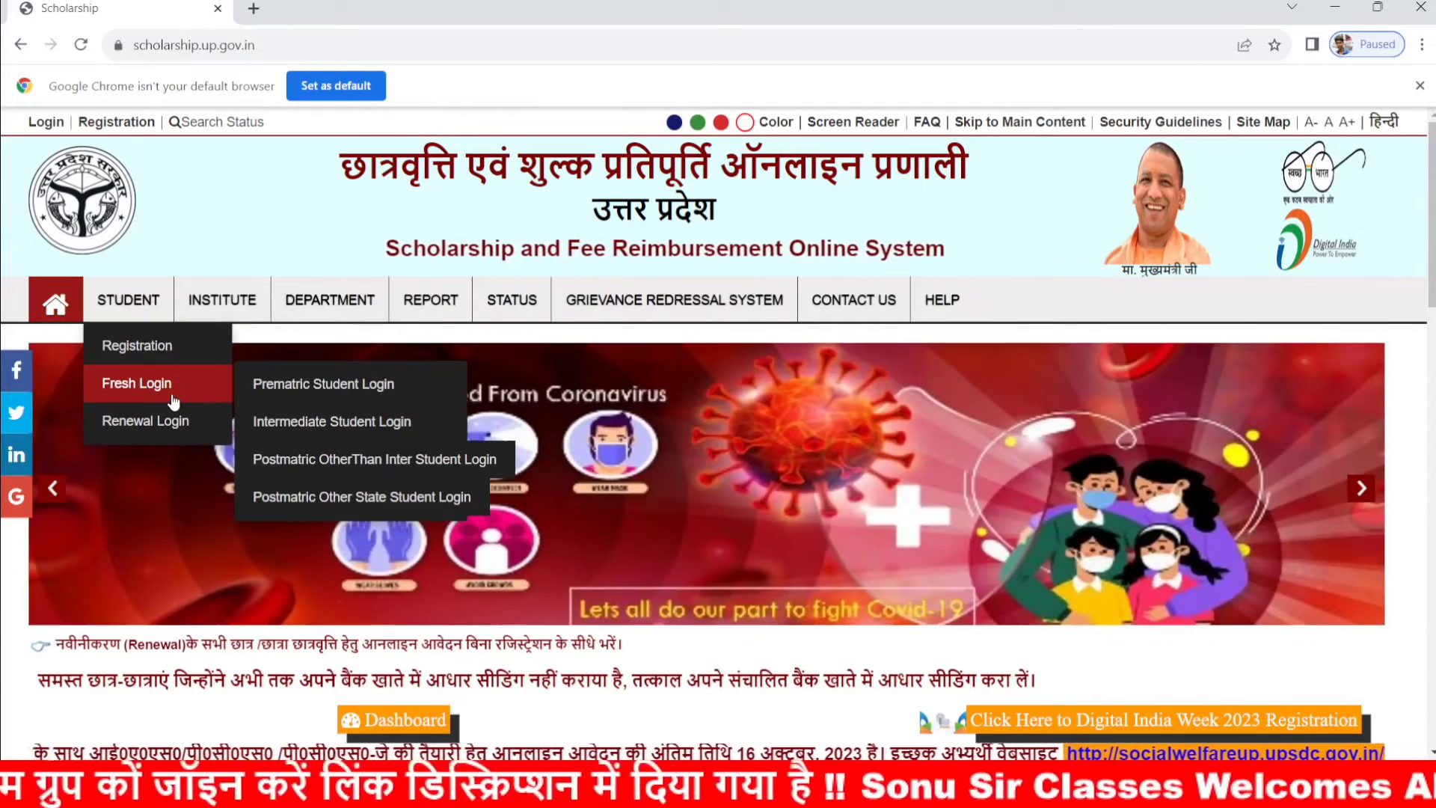
mouse_move(199, 430)
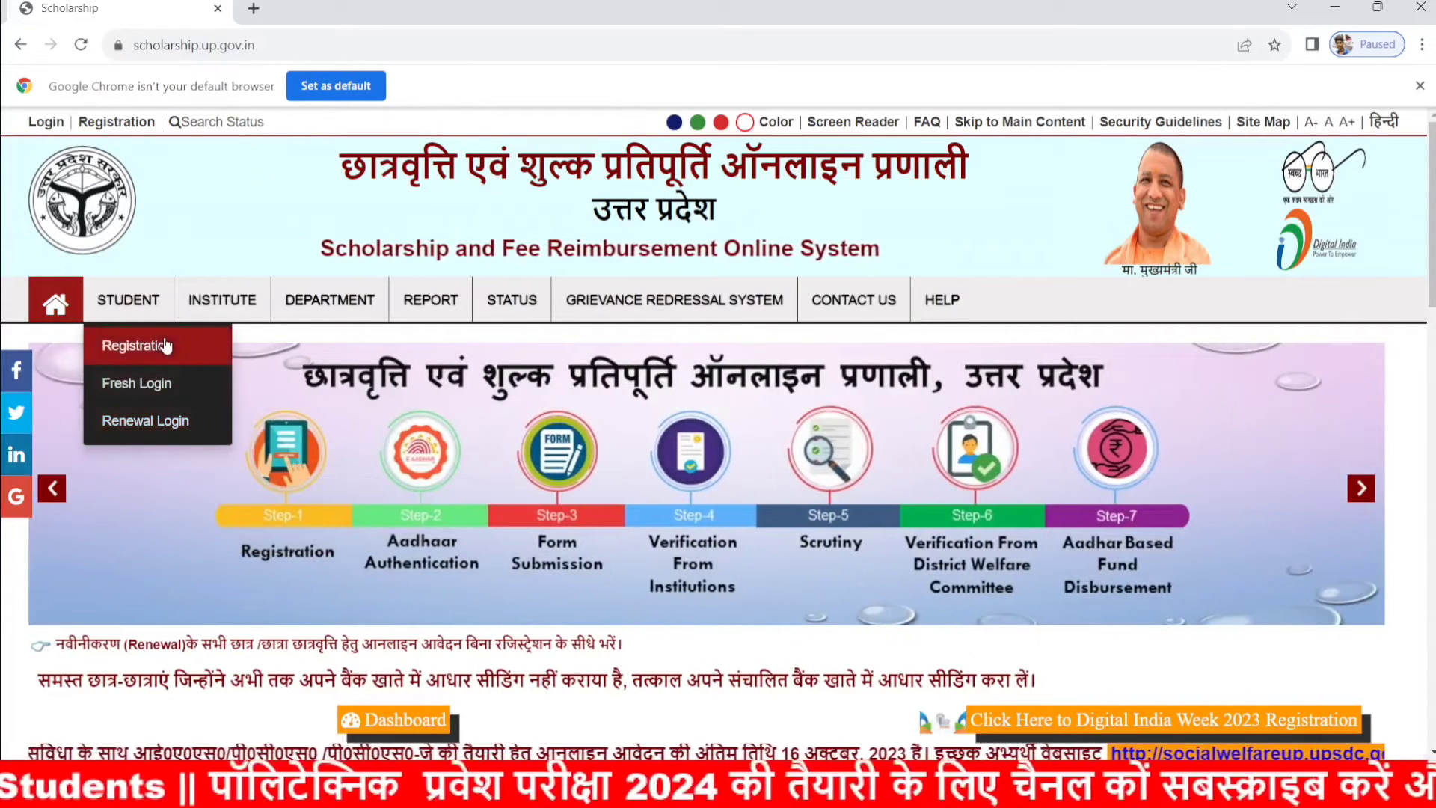
Open Student Registration, reload past the error, and choose ST, SC, General Postmatric Other Than Intermediate (Fresh).
left_click(164, 344)
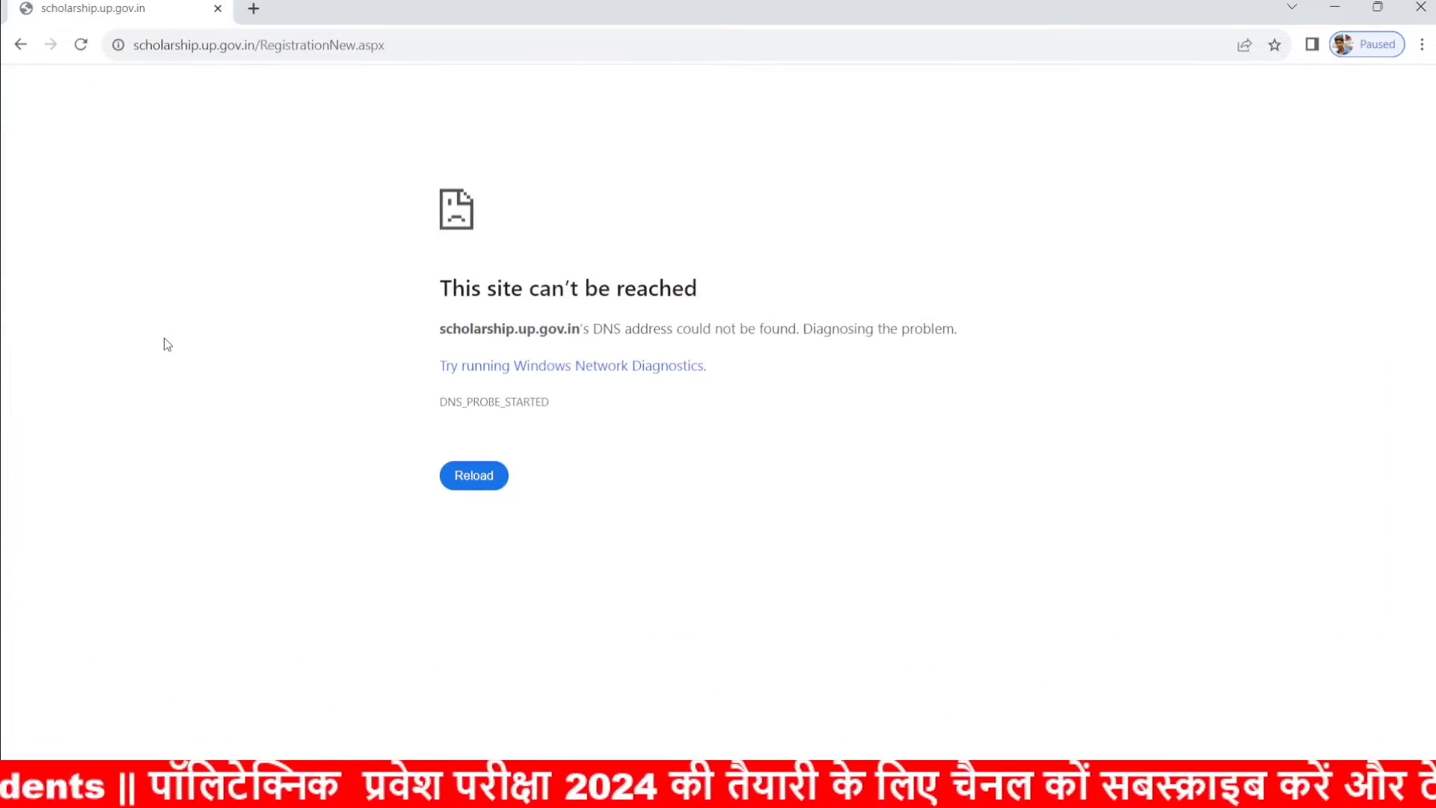
left_click(489, 488)
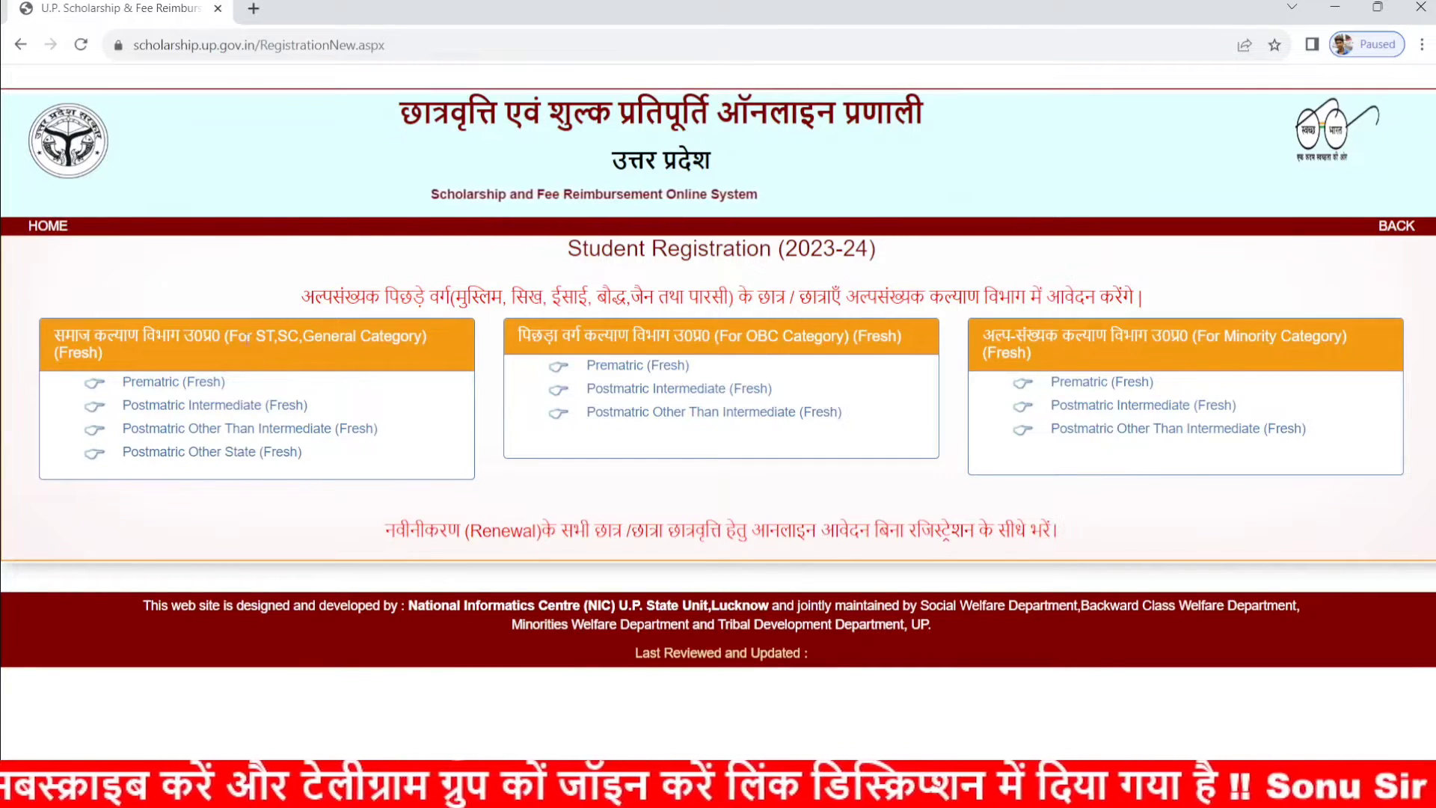
left_click_drag(245, 336, 446, 340)
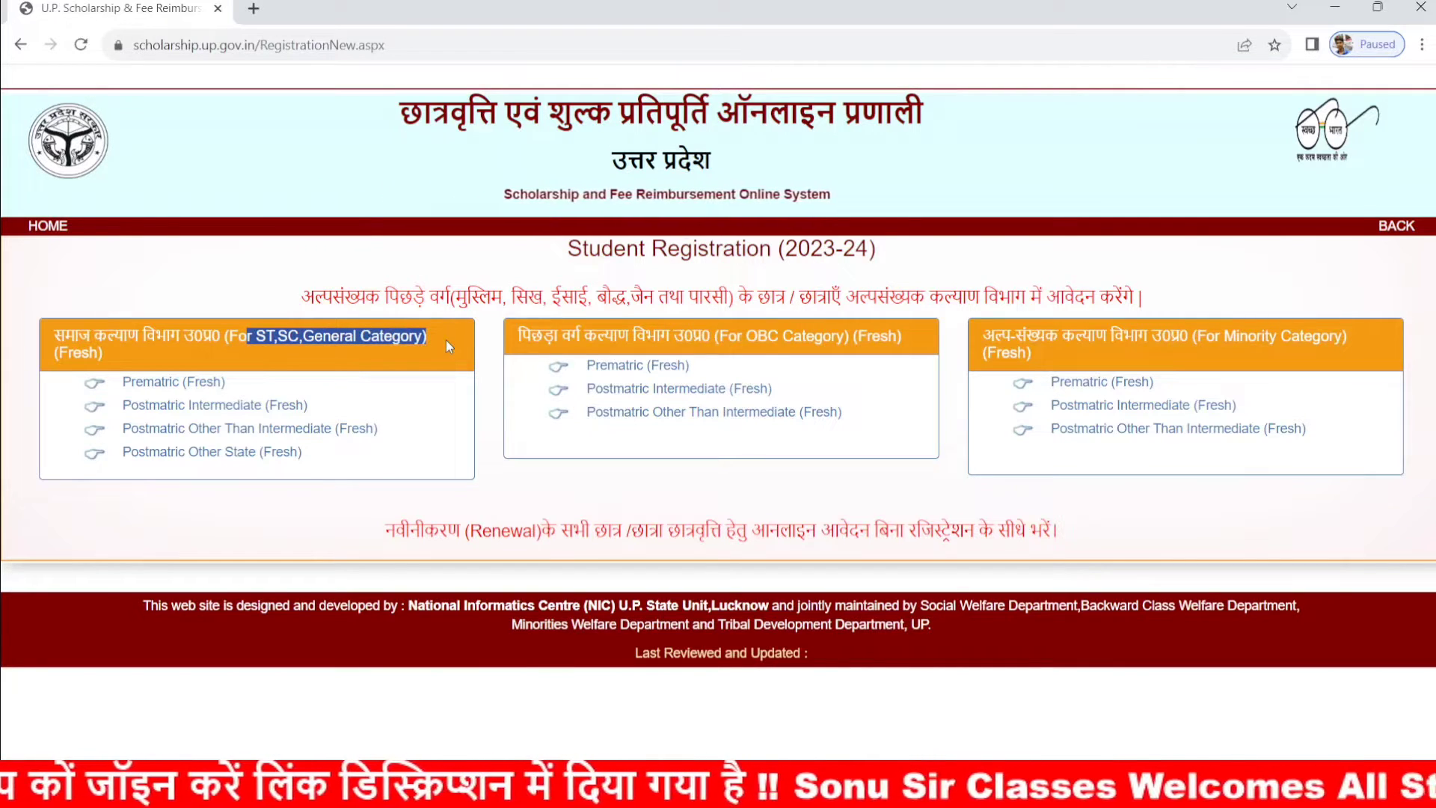
left_click_drag(736, 335, 908, 334)
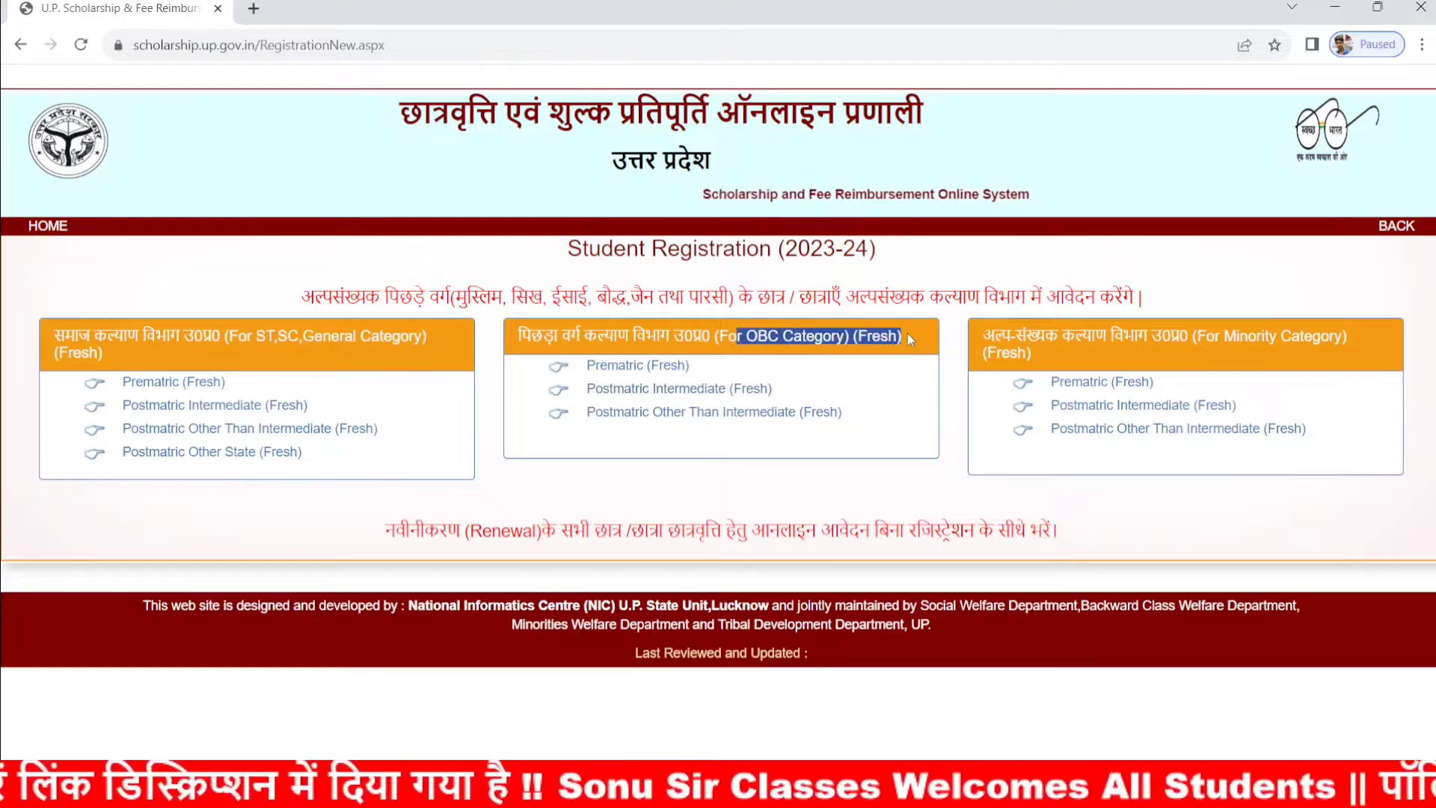
left_click_drag(1125, 334, 1382, 338)
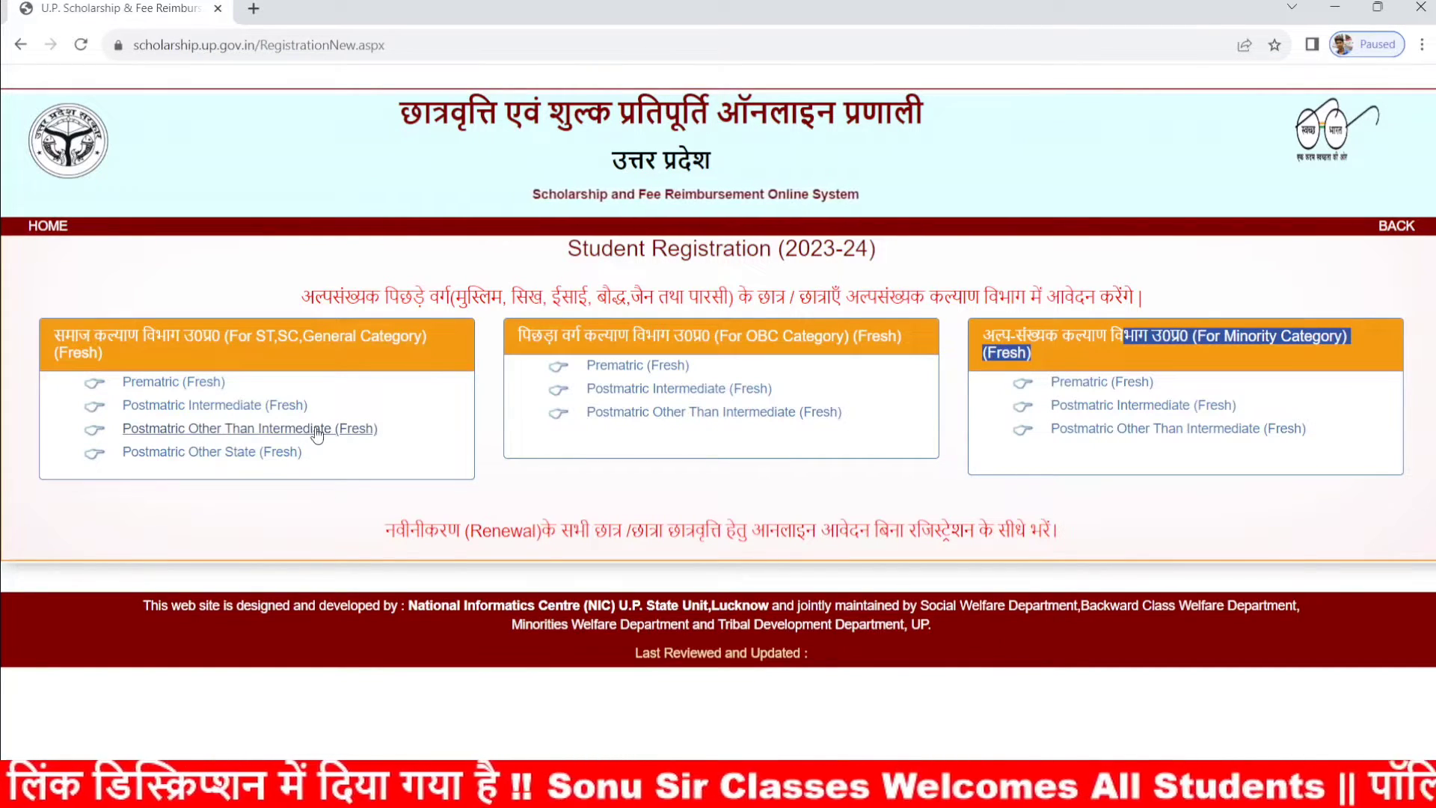
left_click(342, 430)
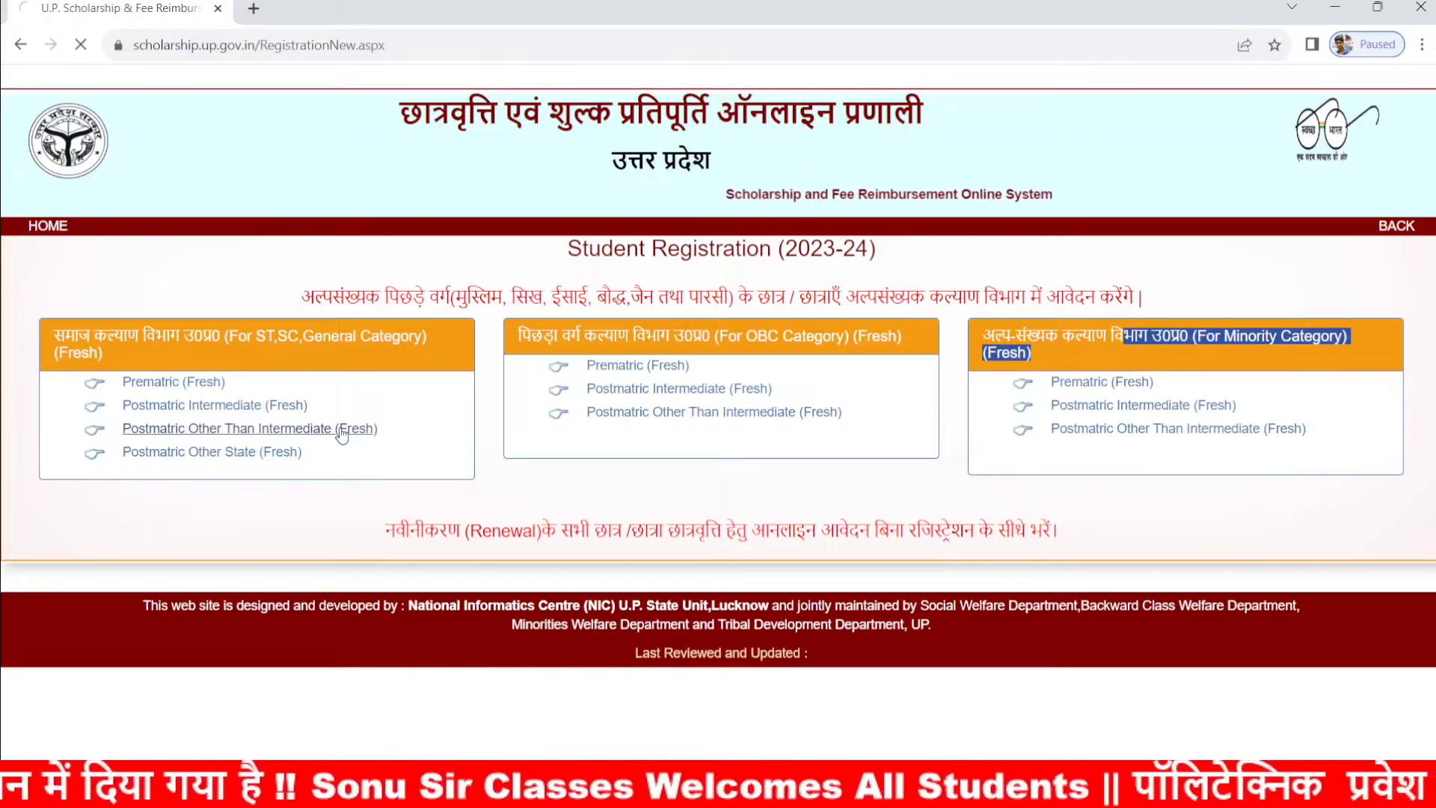
Point out the district and educational institution fields on the registration form.
scroll(291, 307, "down", 2)
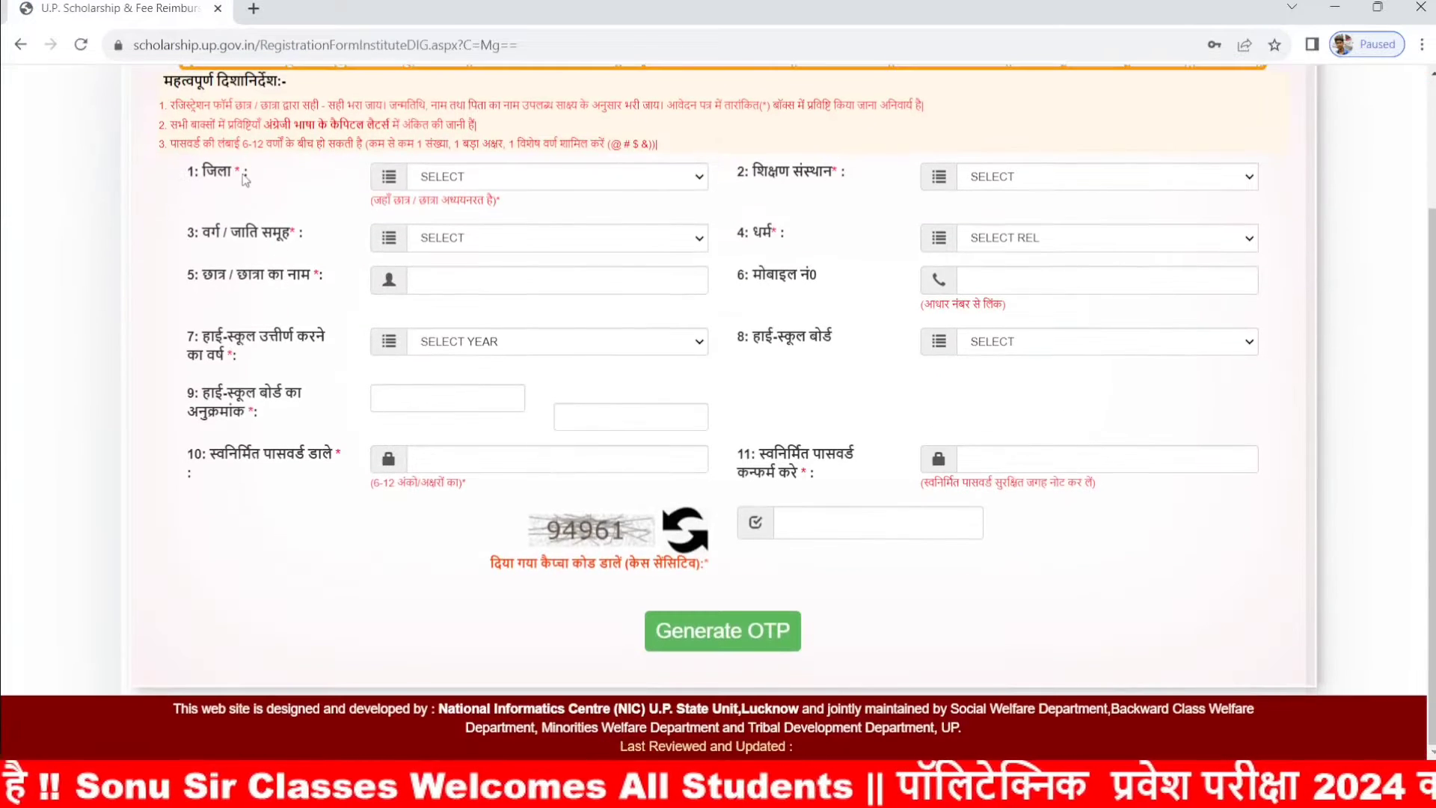
left_click(147, 177)
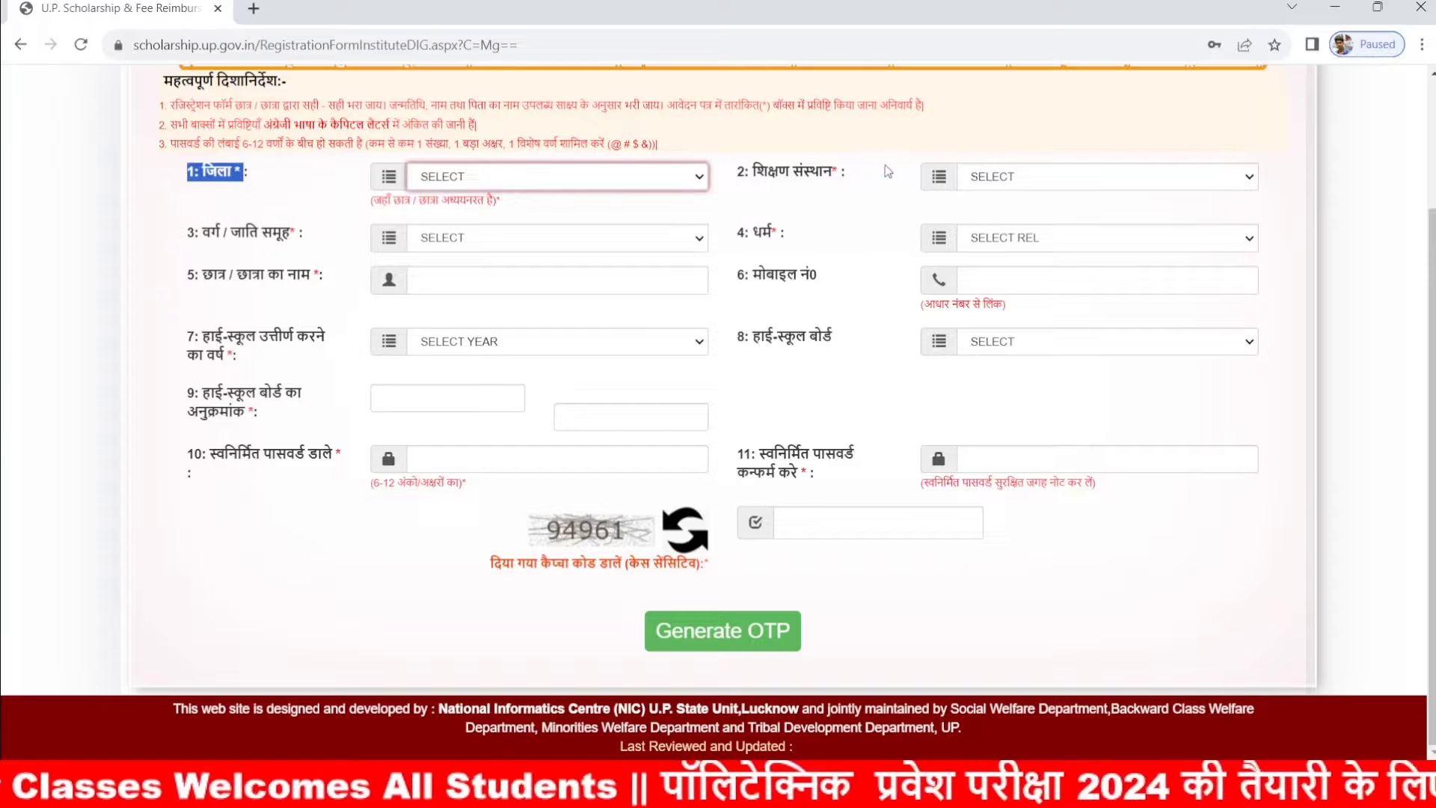
left_click_drag(886, 172, 748, 181)
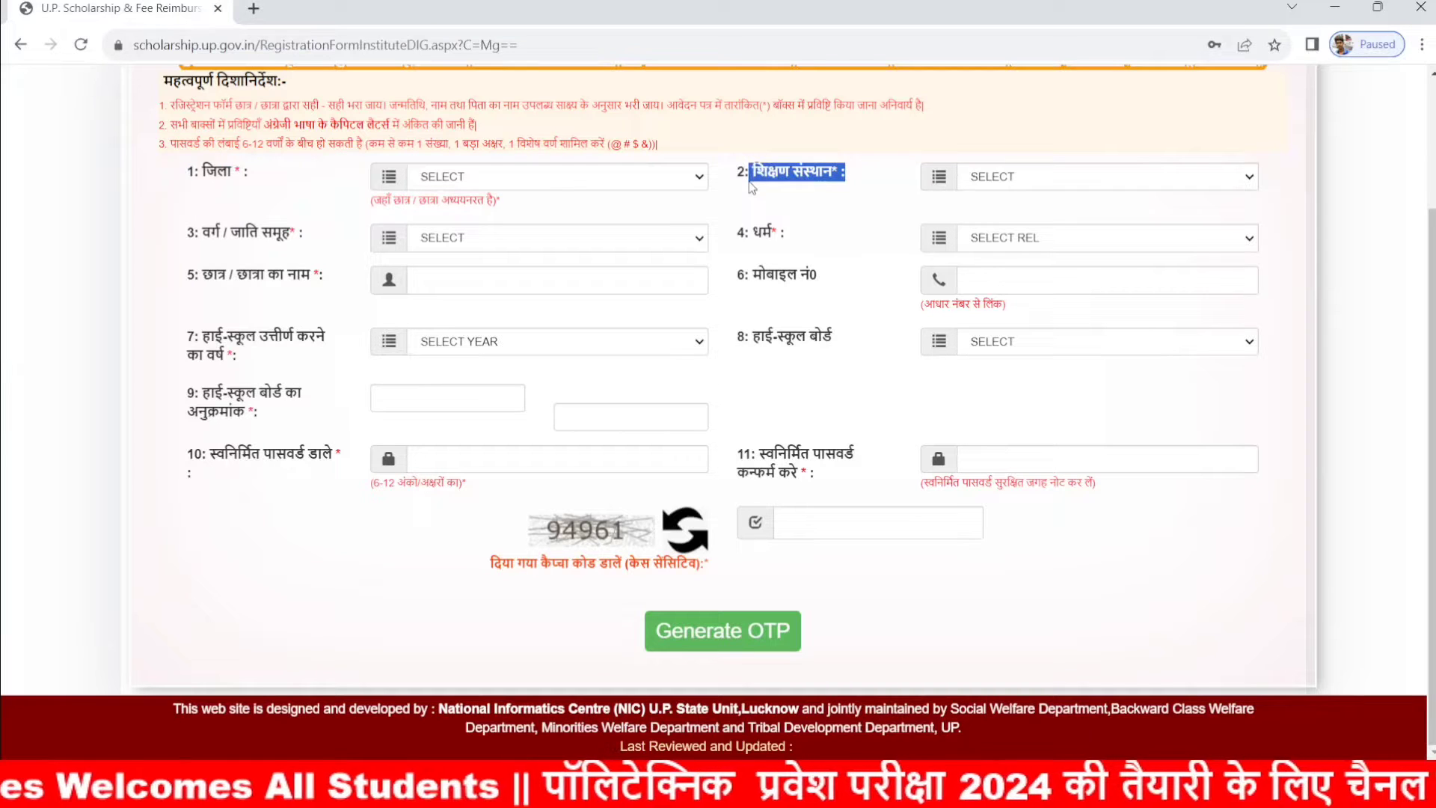
left_click(1011, 175)
Set the category to सामान्य वर्ग and the religion to HINDU.
left_click_drag(299, 233, 193, 234)
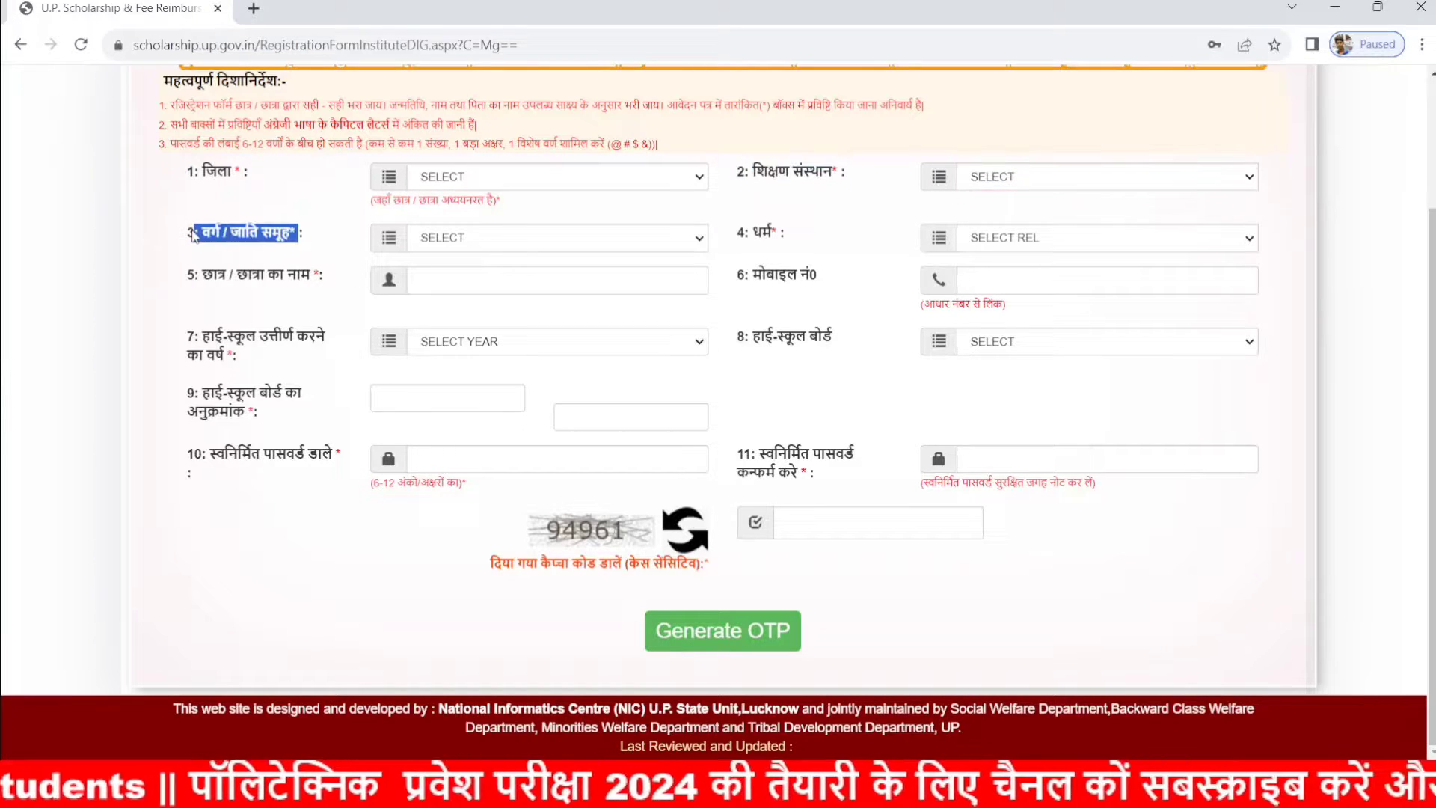
left_click(471, 243)
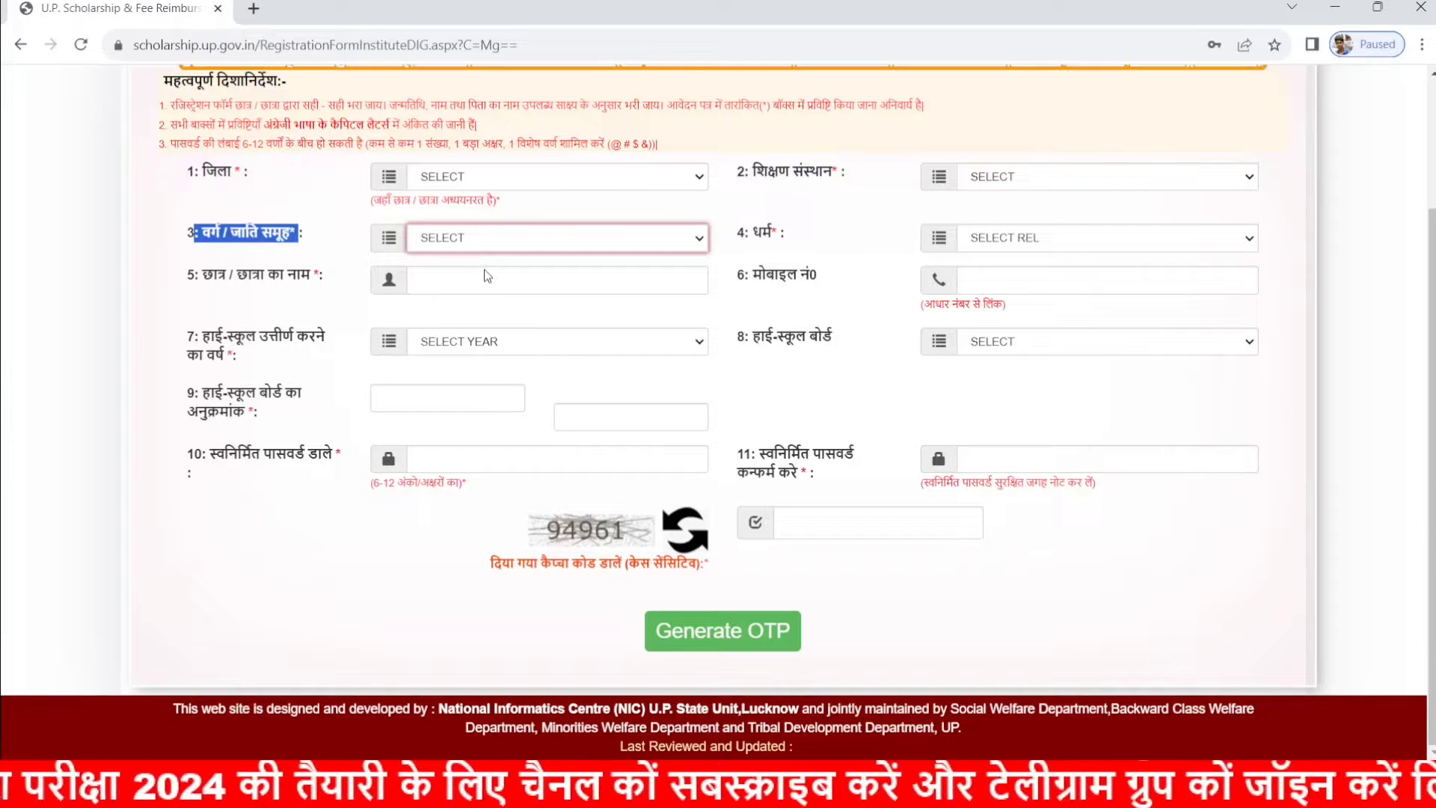
key("Down")
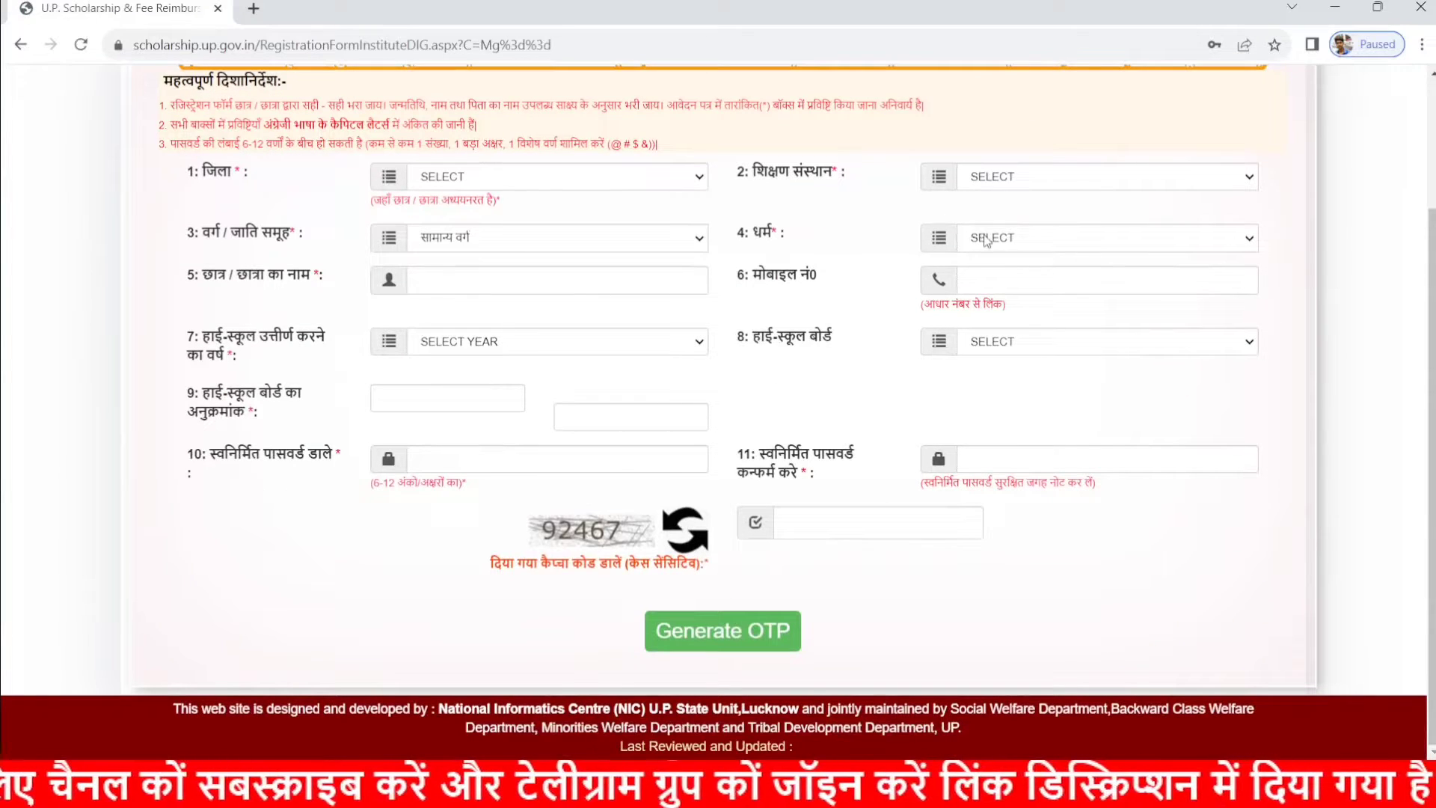
left_click(985, 240)
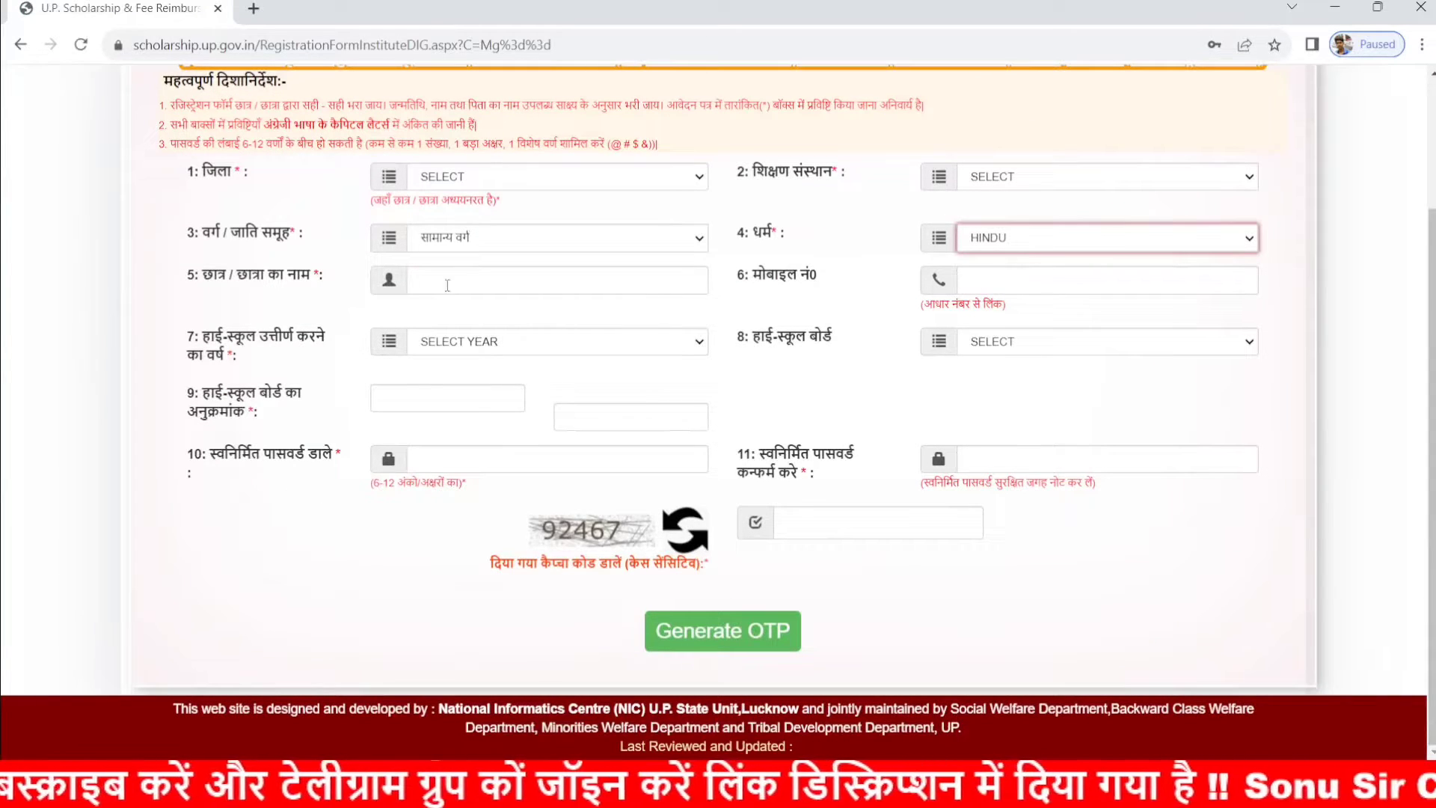
Go through the student name, mobile number and high-school passing year fields, leaving them empty.
left_click_drag(309, 281, 197, 277)
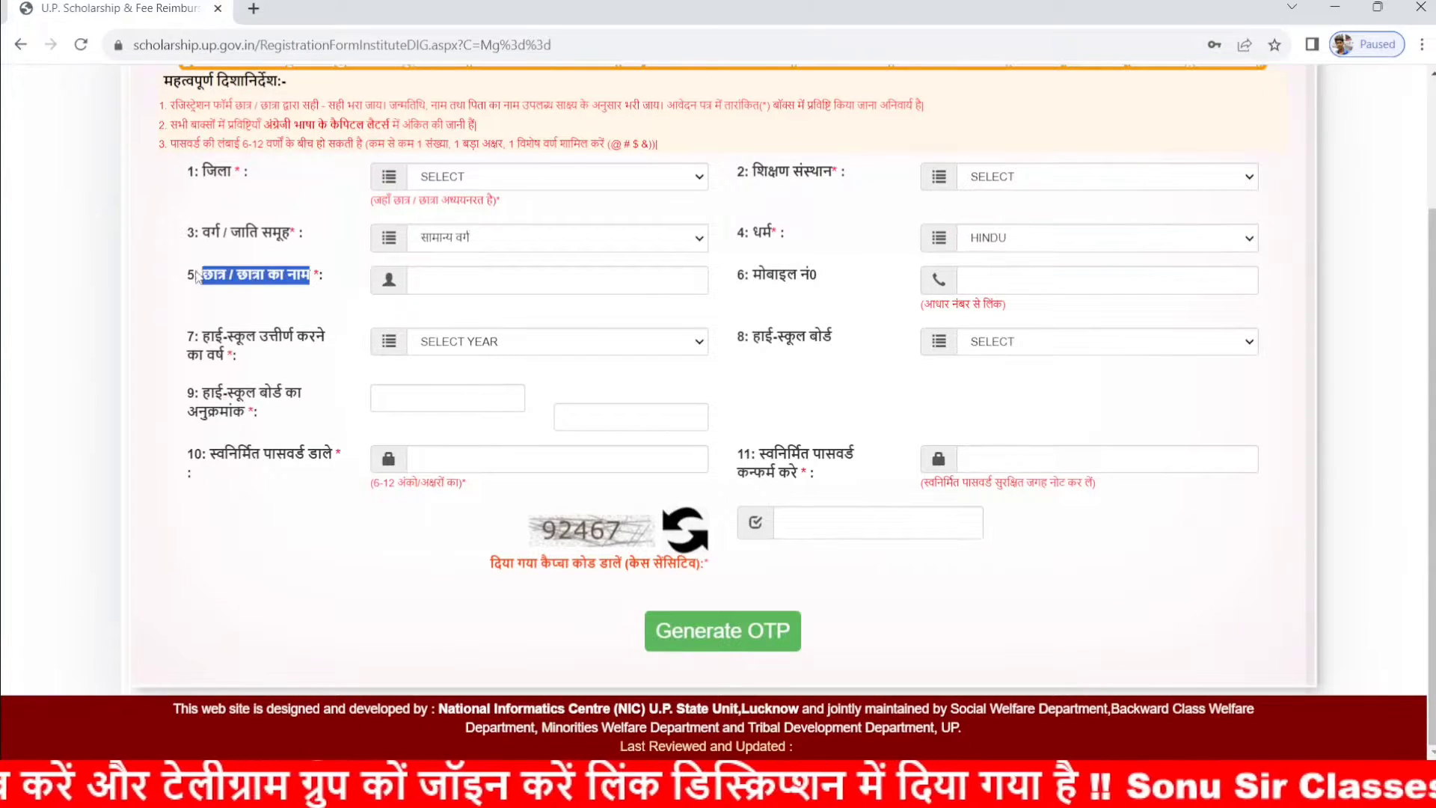
left_click(532, 275)
left_click(761, 300)
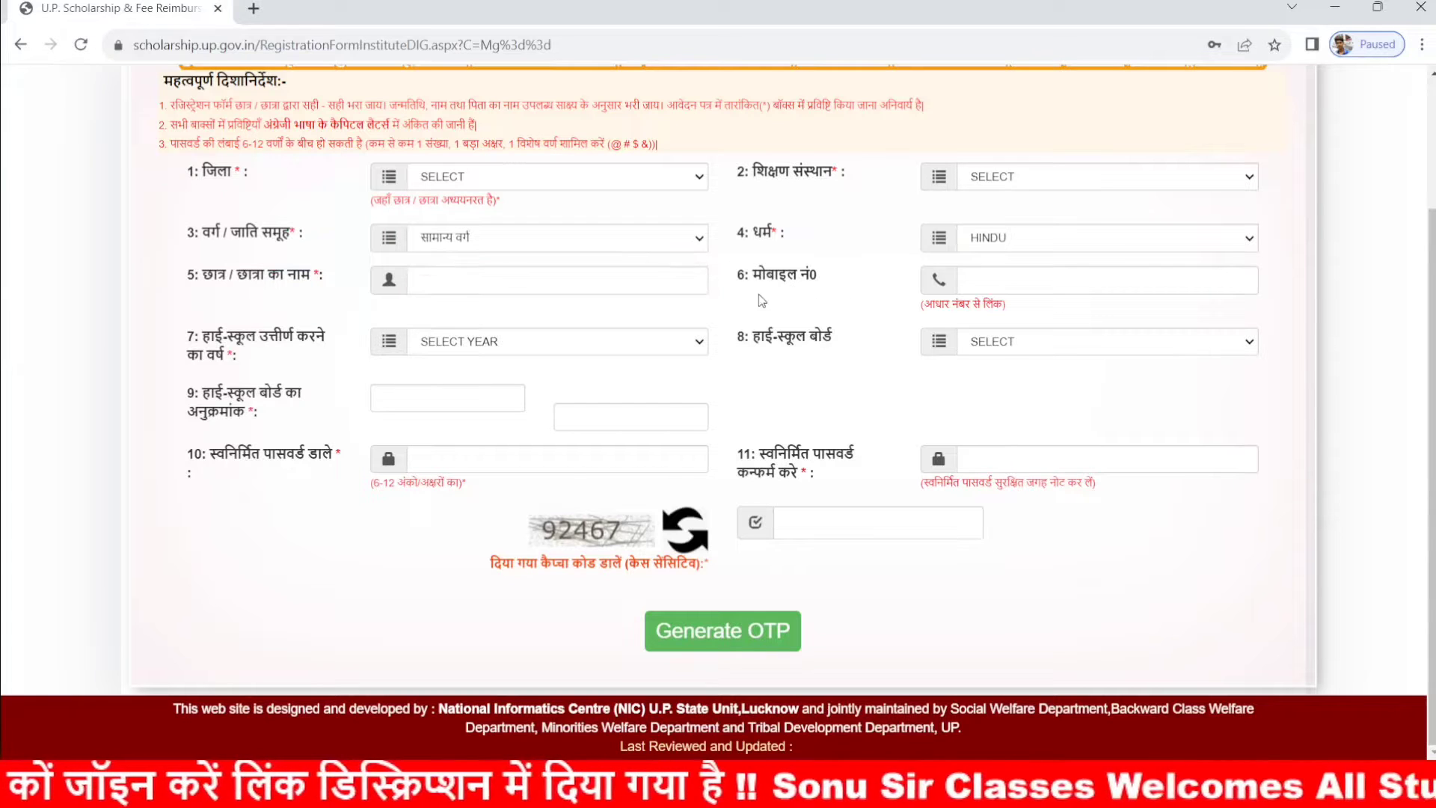
left_click(1103, 276)
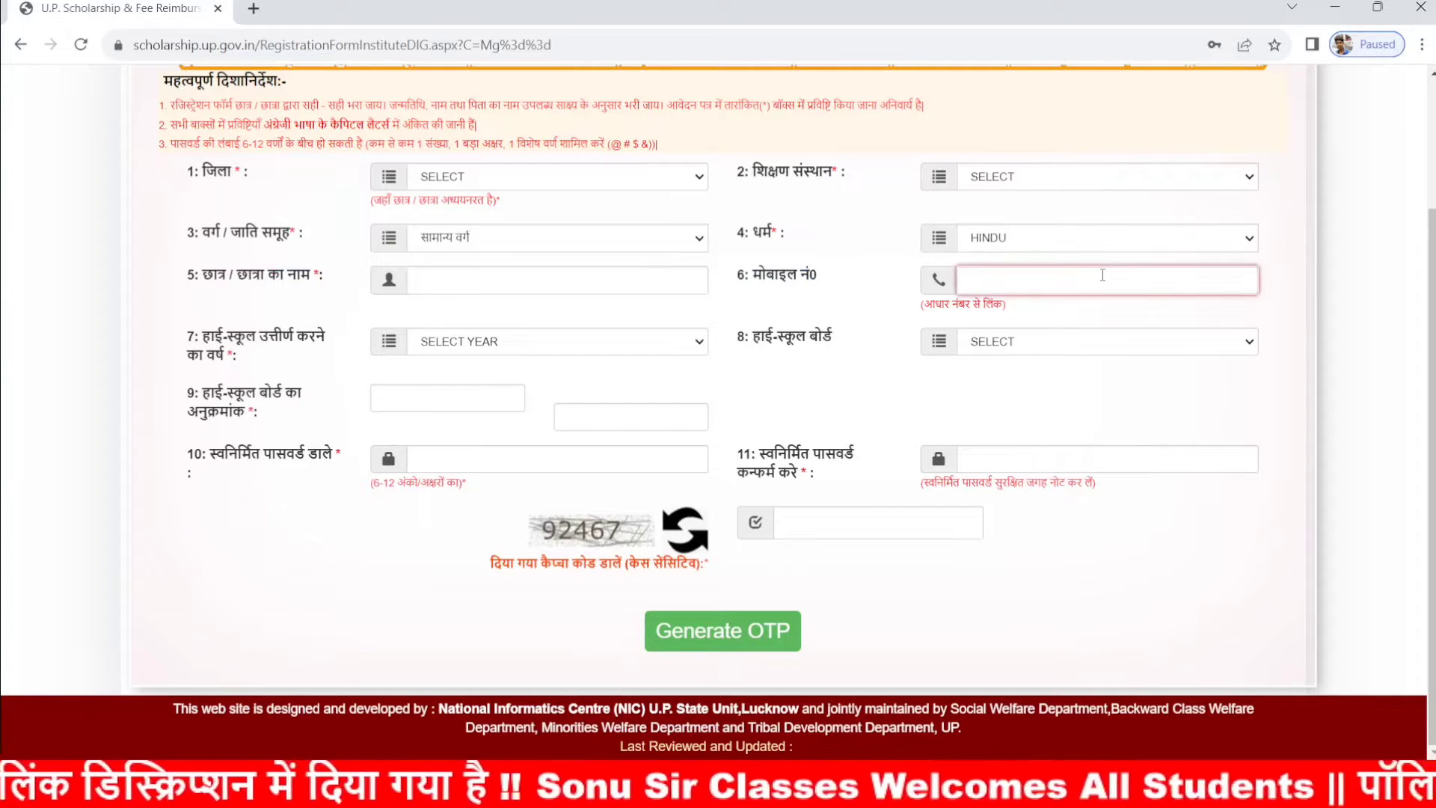
left_click_drag(246, 368, 175, 333)
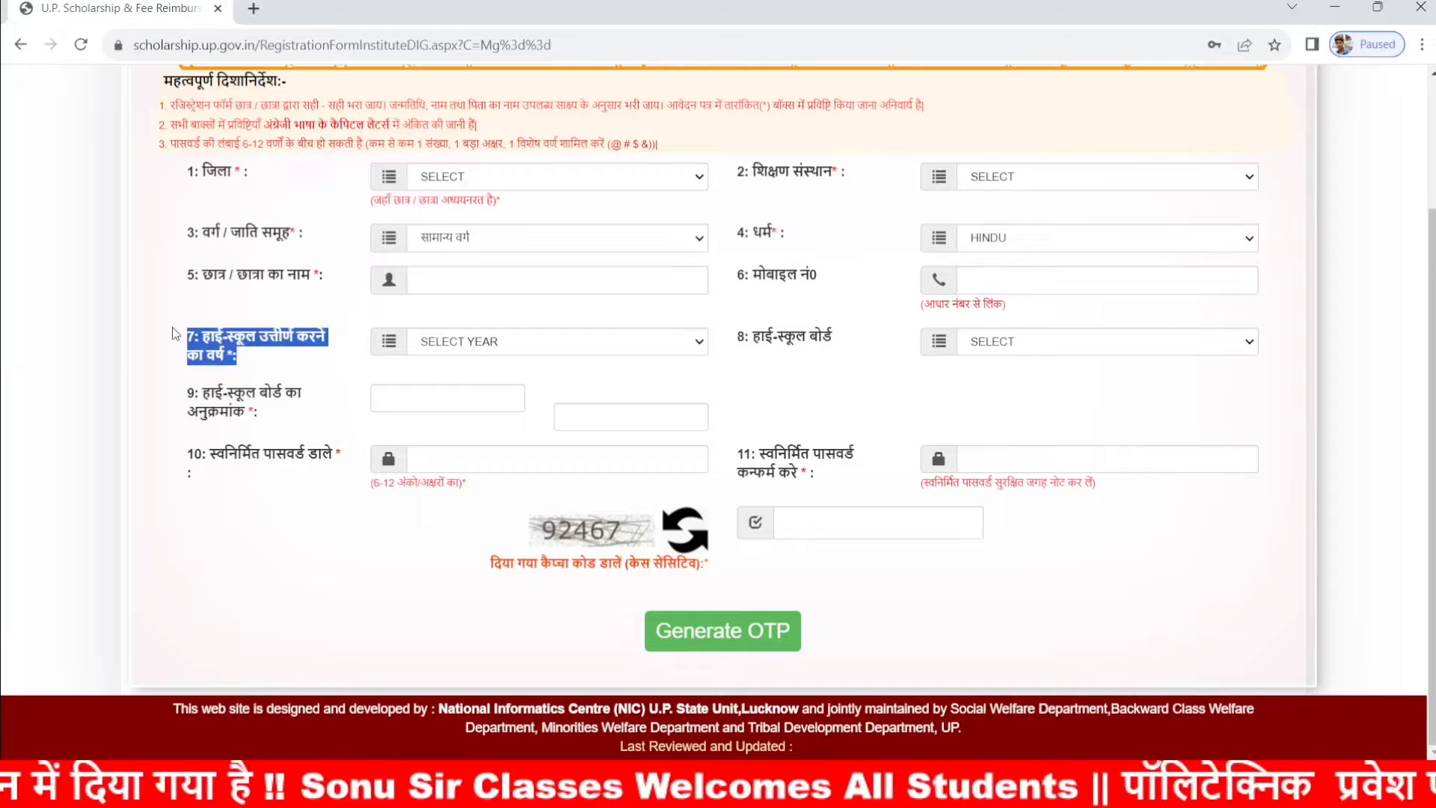
left_click(505, 341)
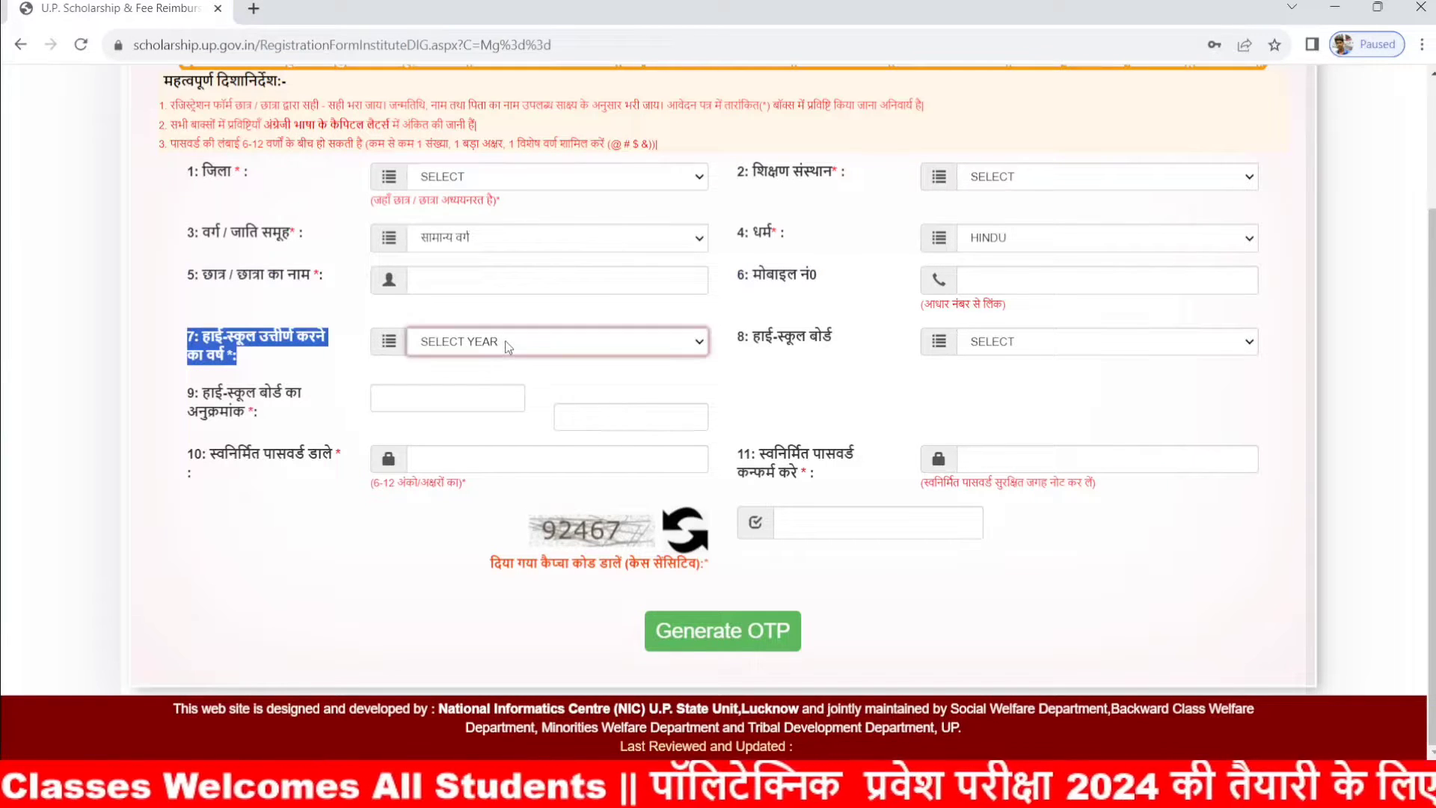
Review the passing year, high-school board and roll-number fields without filling them.
left_click(558, 297)
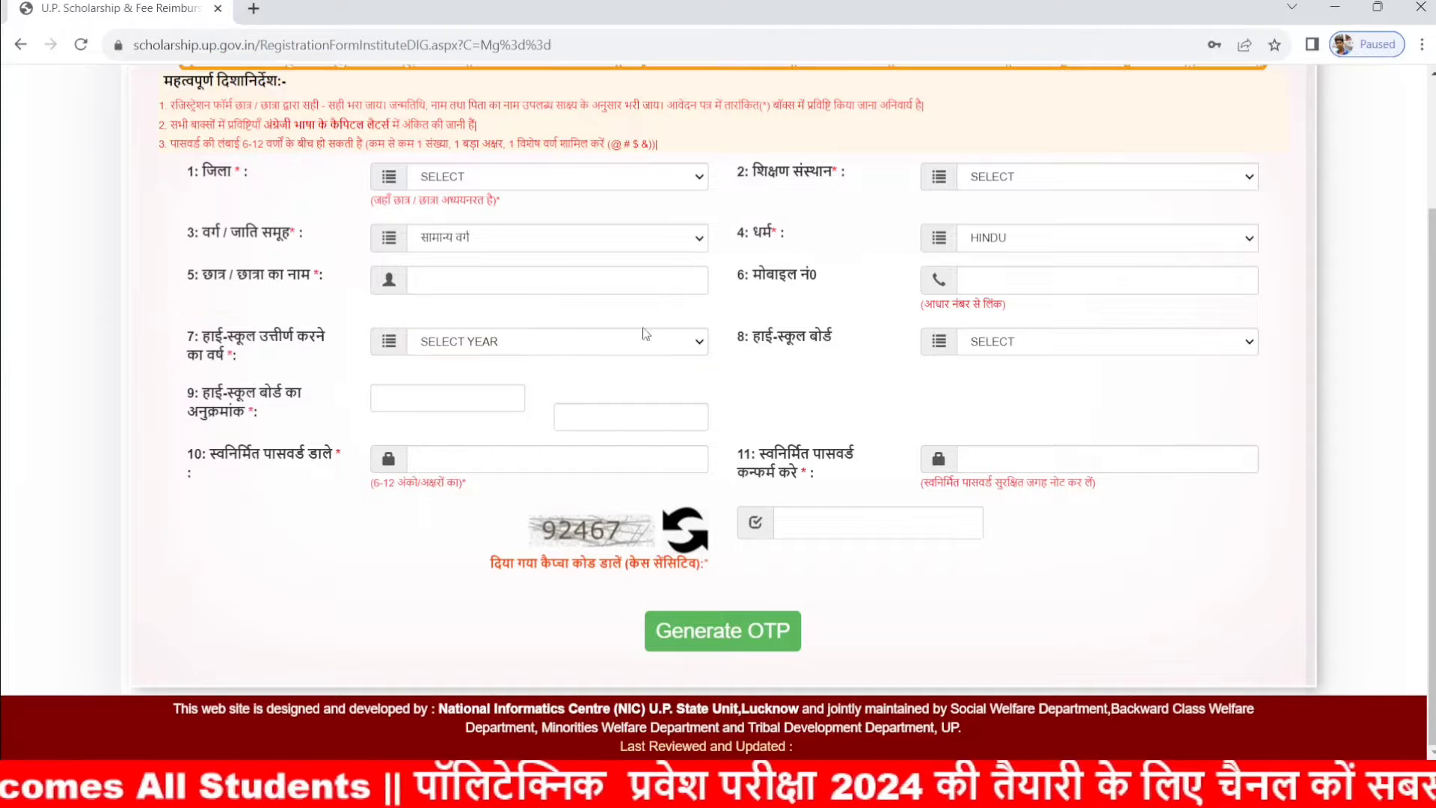
left_click_drag(829, 345, 762, 346)
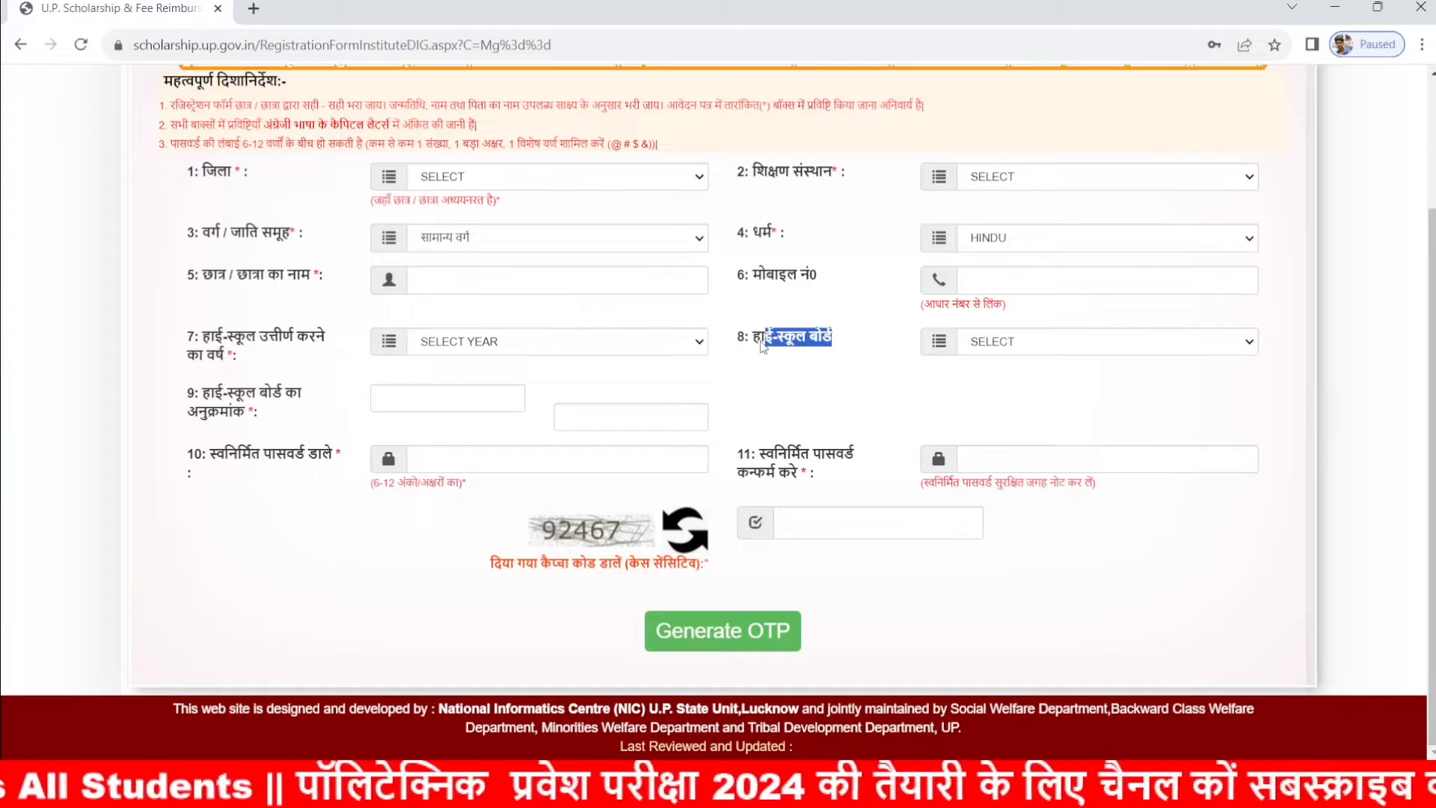
left_click(1067, 350)
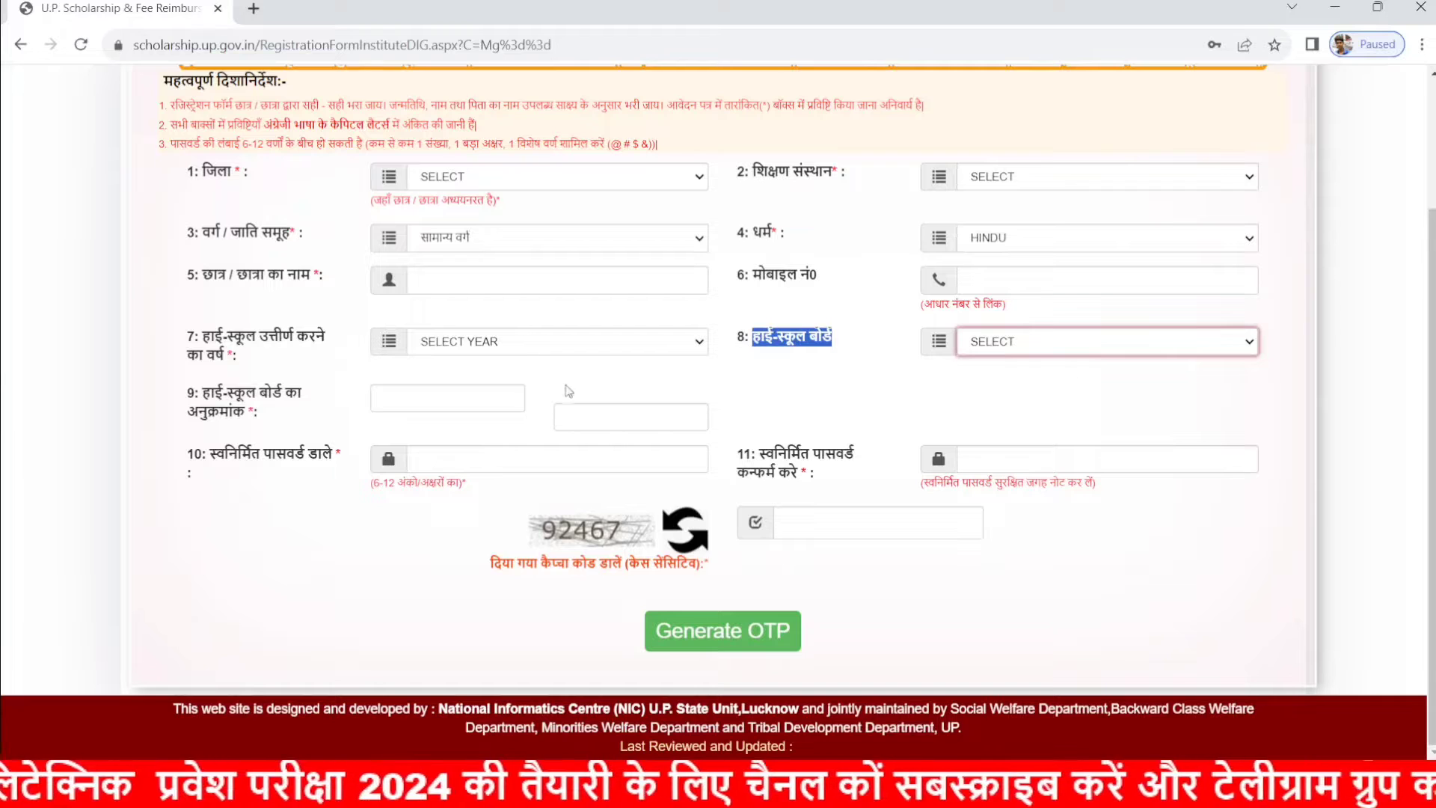
left_click_drag(250, 416, 207, 398)
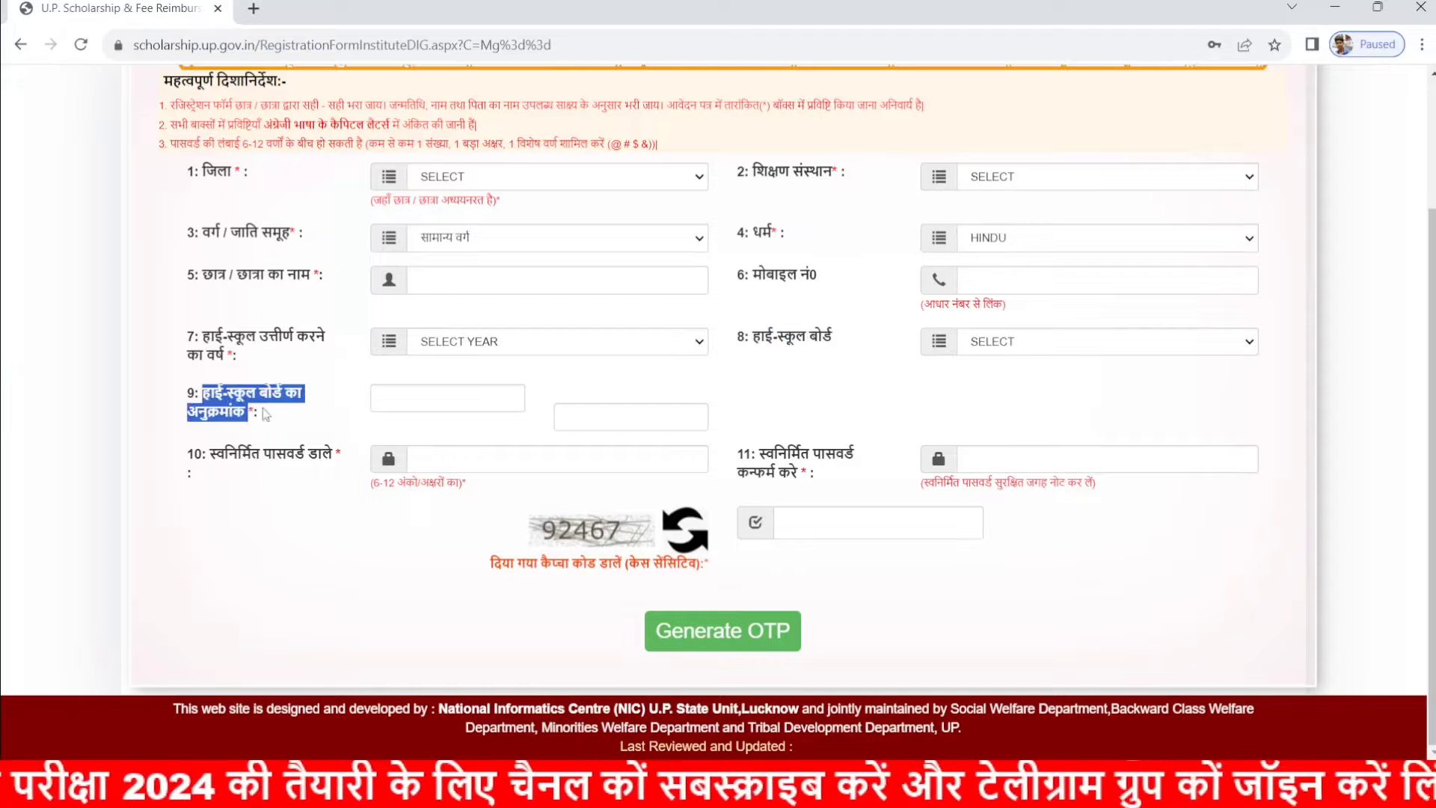
left_click(612, 427)
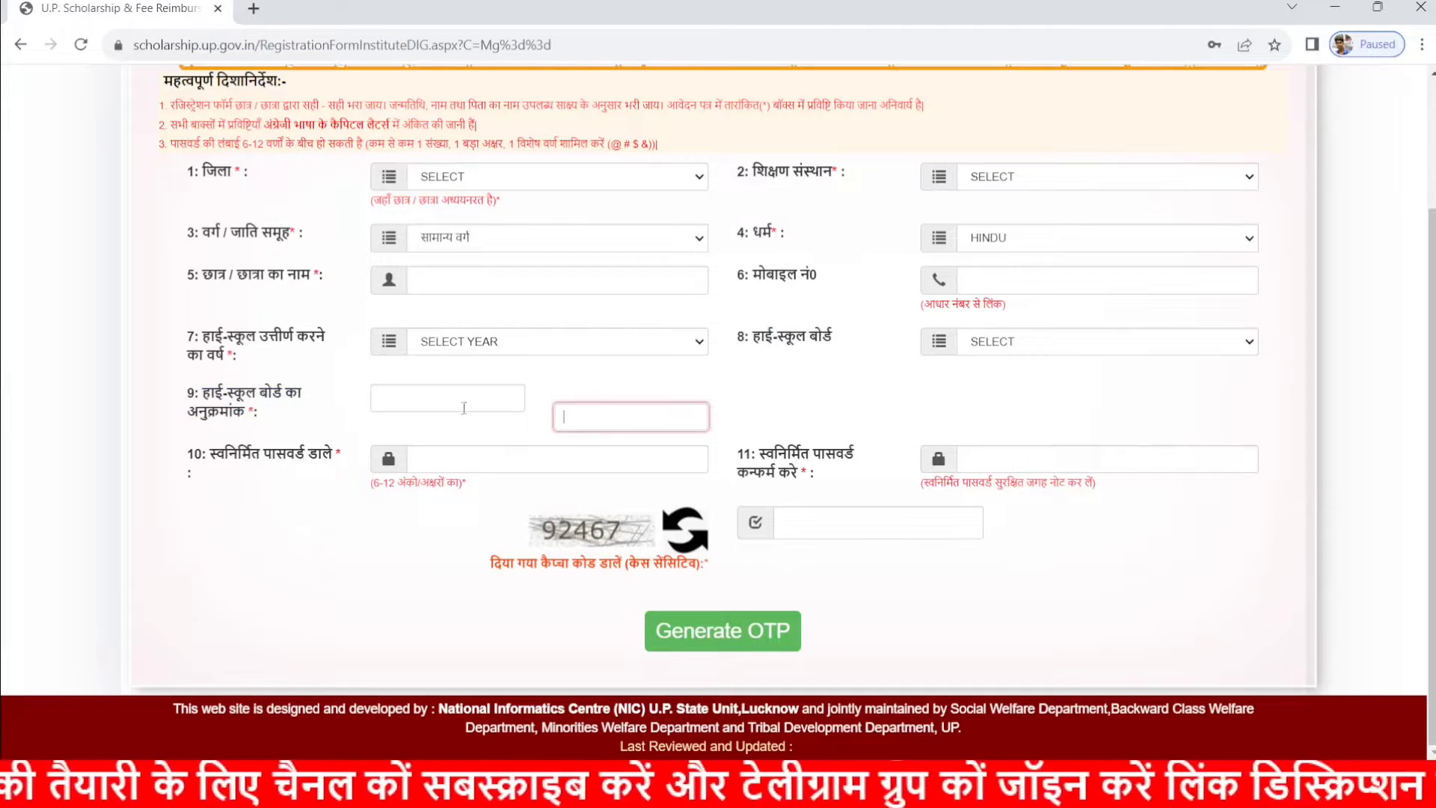
left_click(445, 386)
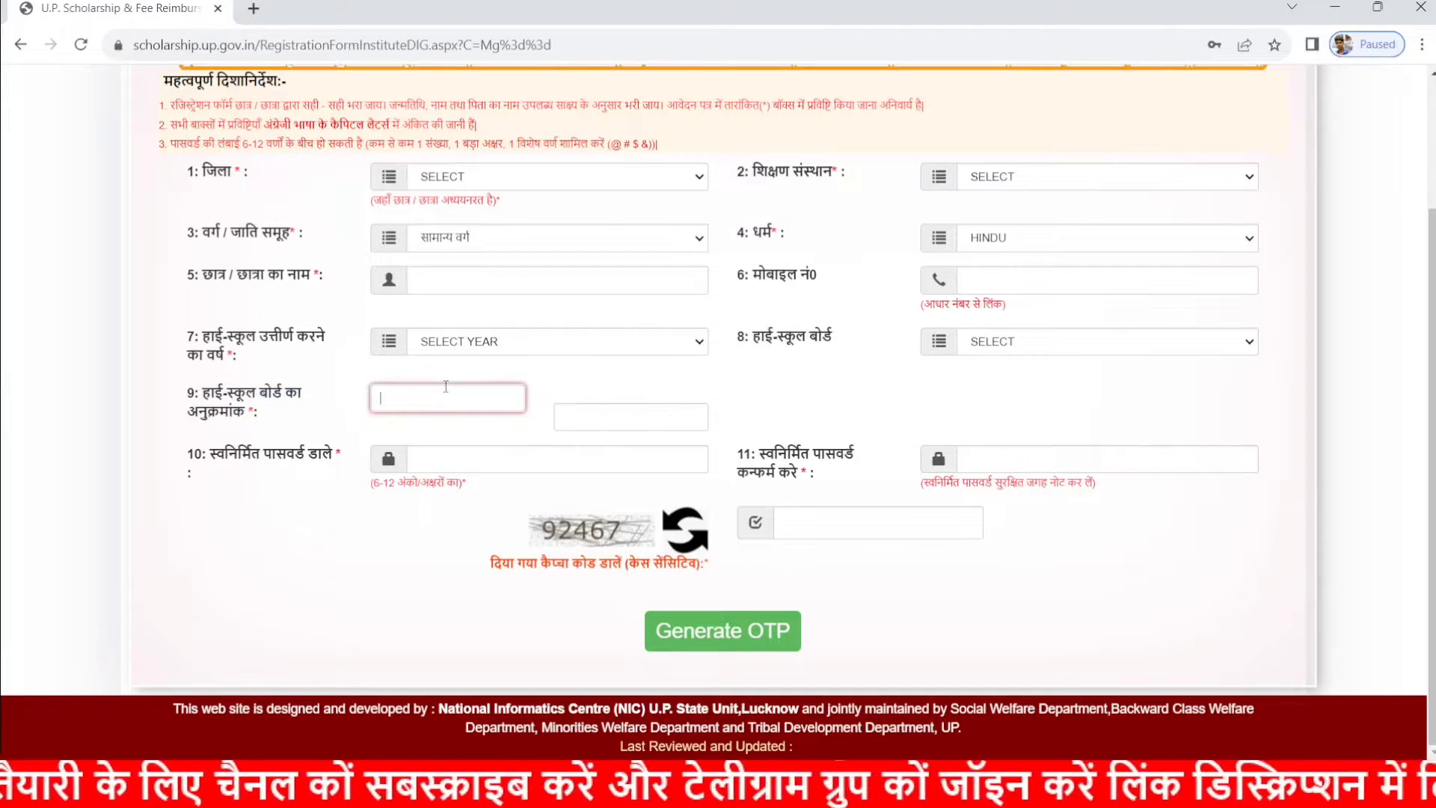
left_click(579, 418)
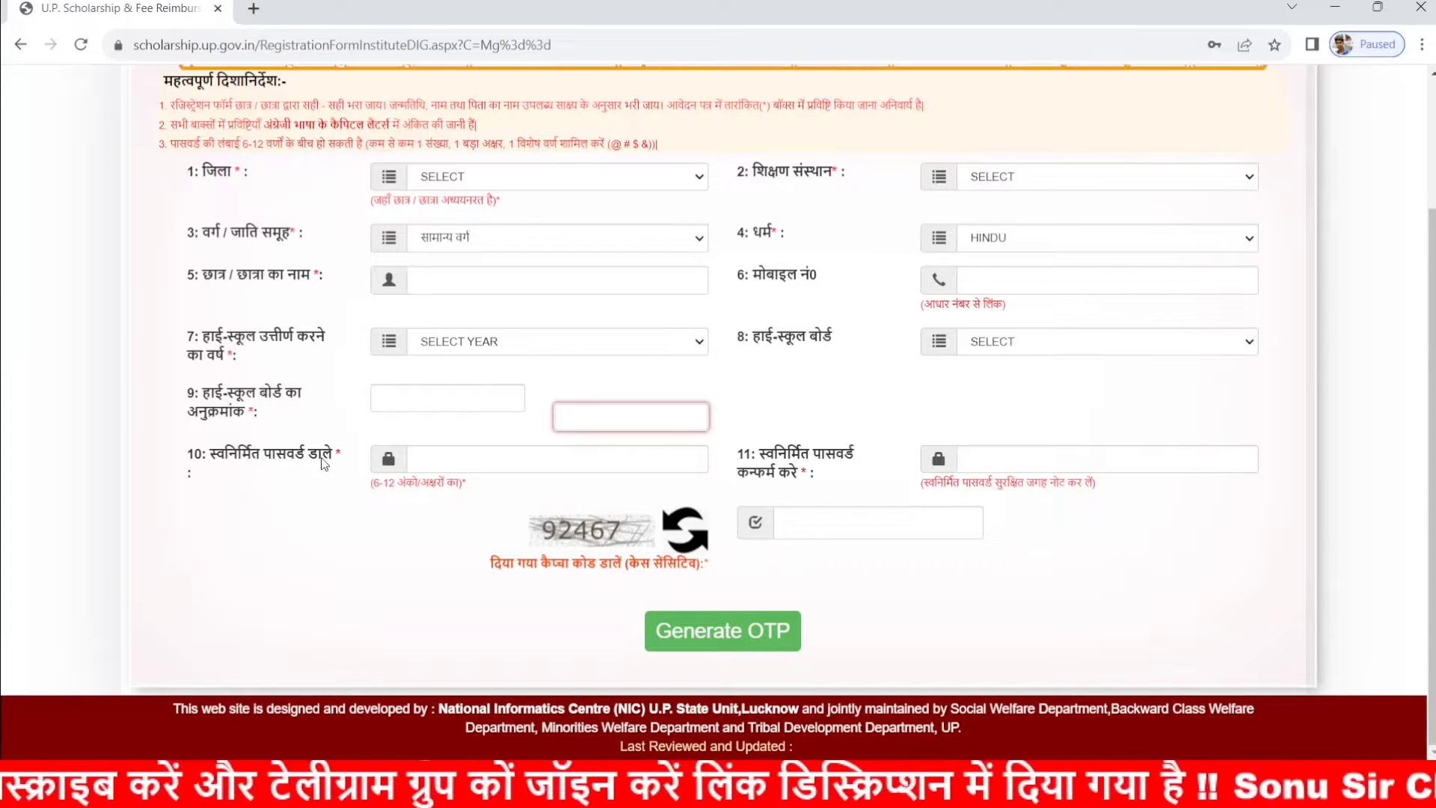
Check the password fields and the special-character rule such as @, then return to HOME.
left_click_drag(332, 454, 255, 457)
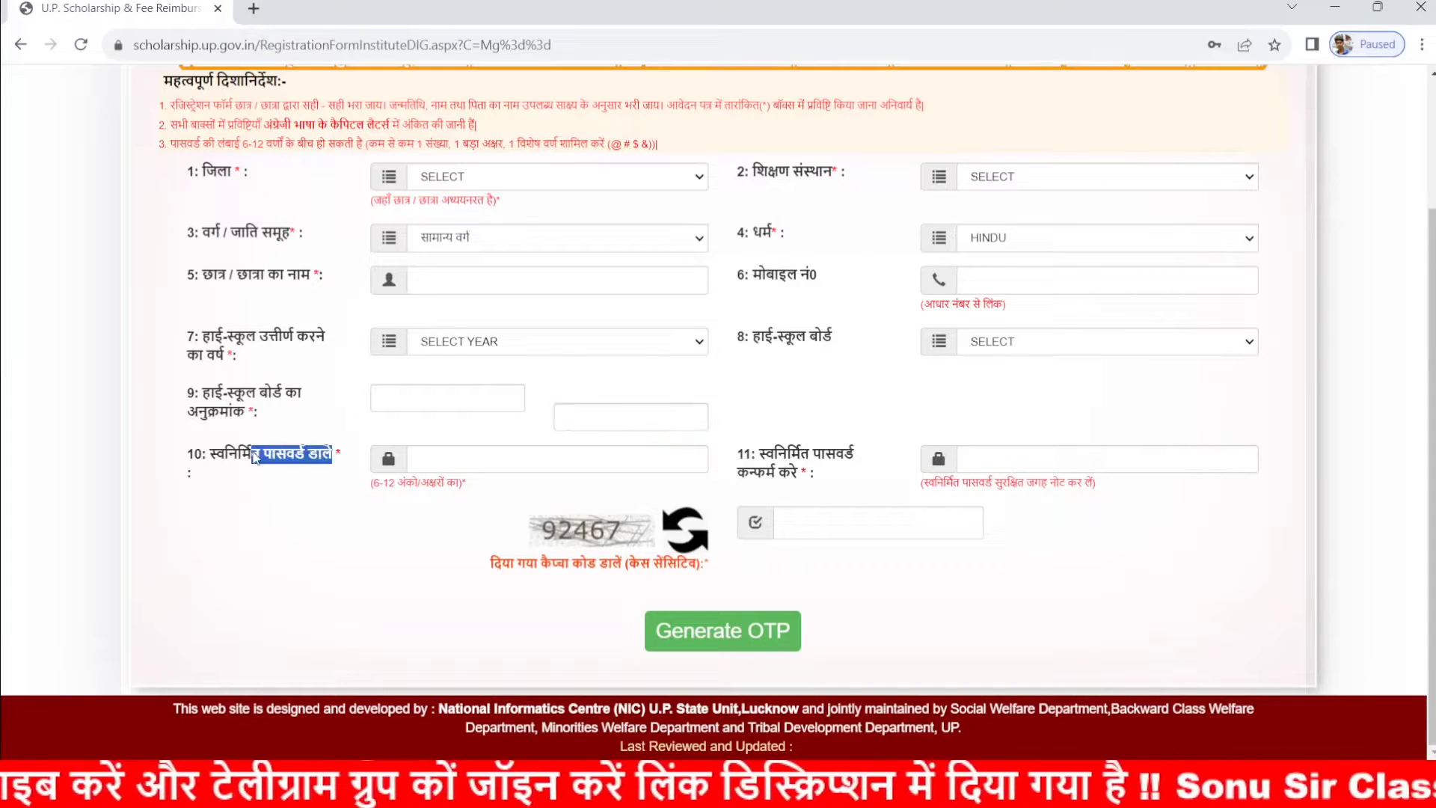
left_click(442, 469)
left_click(1044, 453)
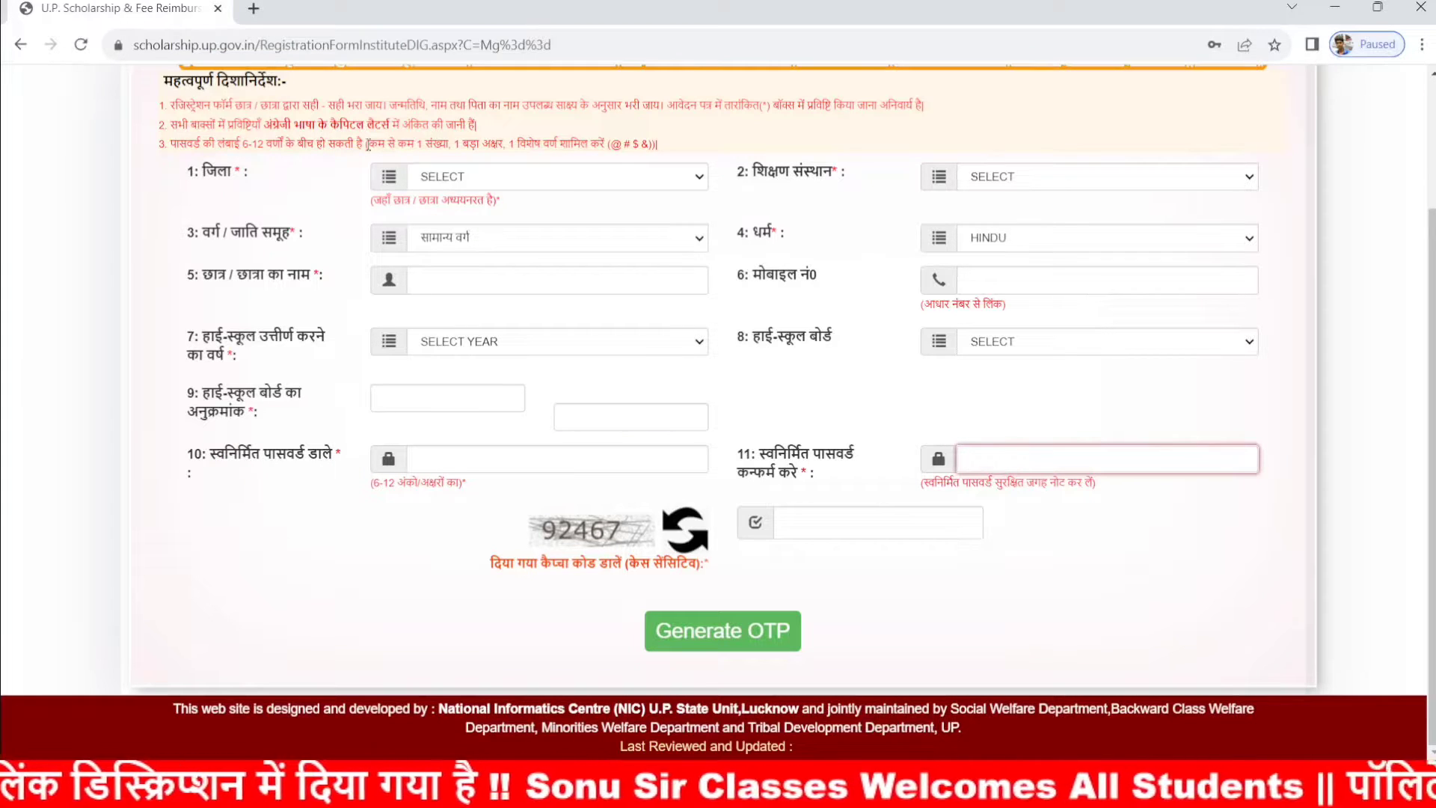
left_click_drag(368, 145, 423, 144)
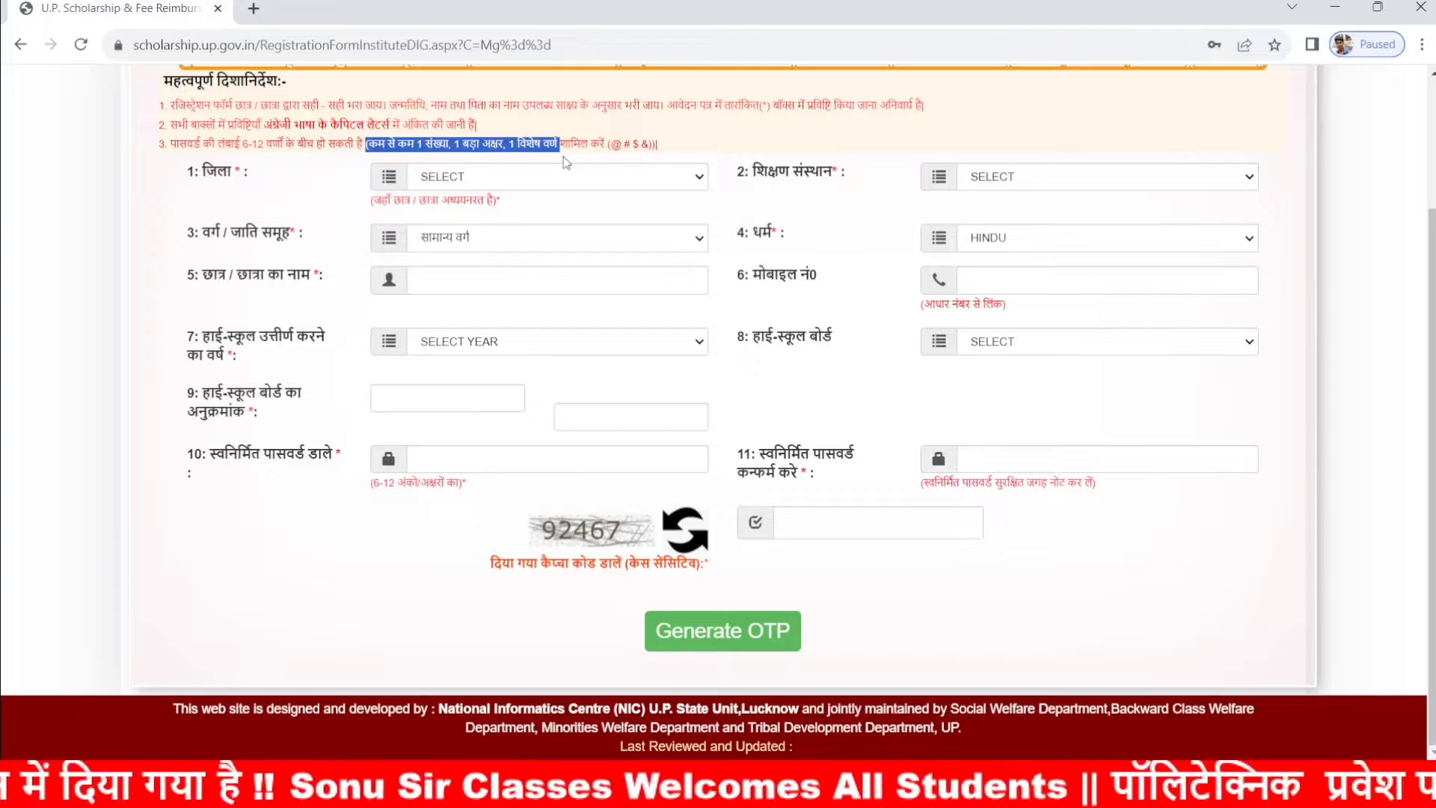
double_click(616, 145)
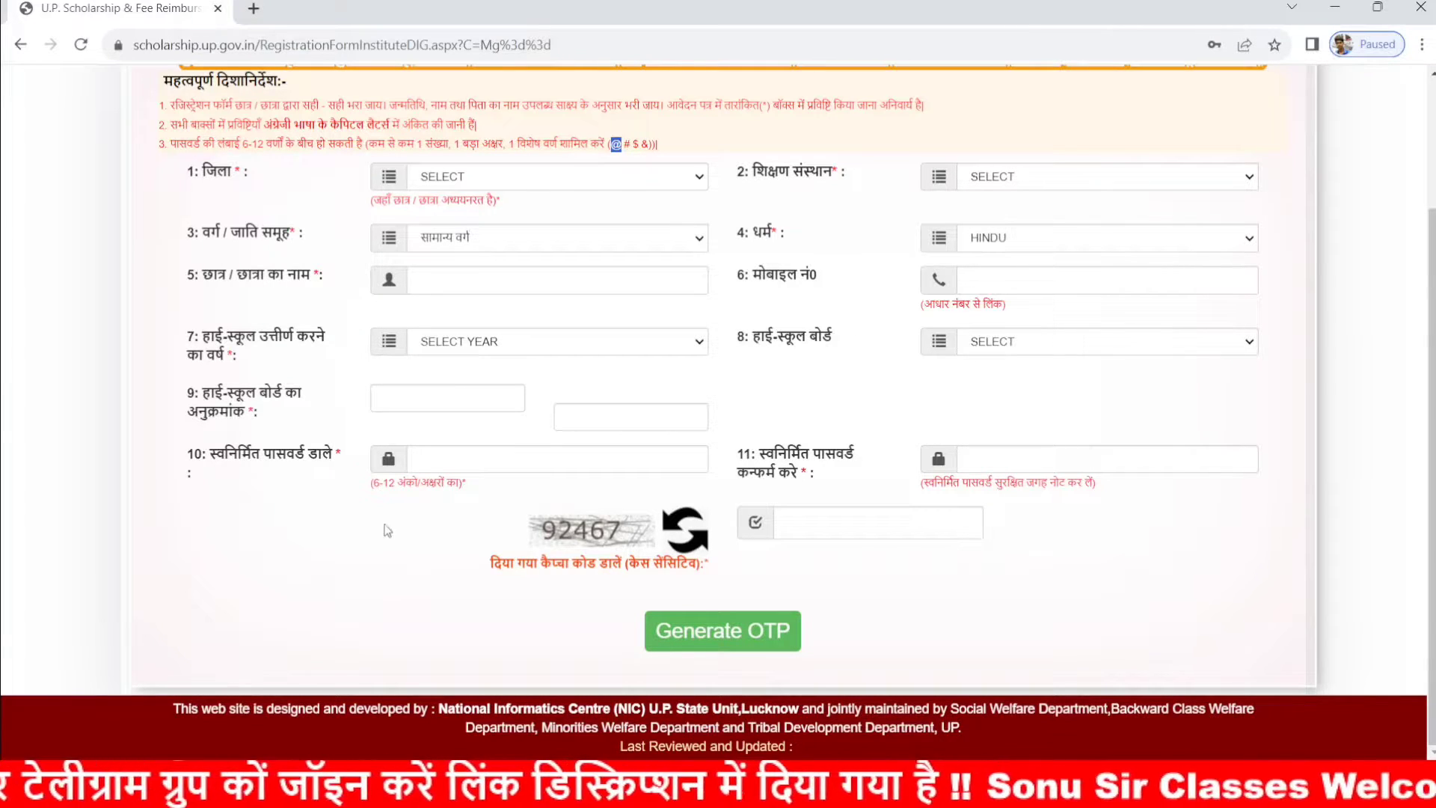
scroll(272, 619, "up", 2)
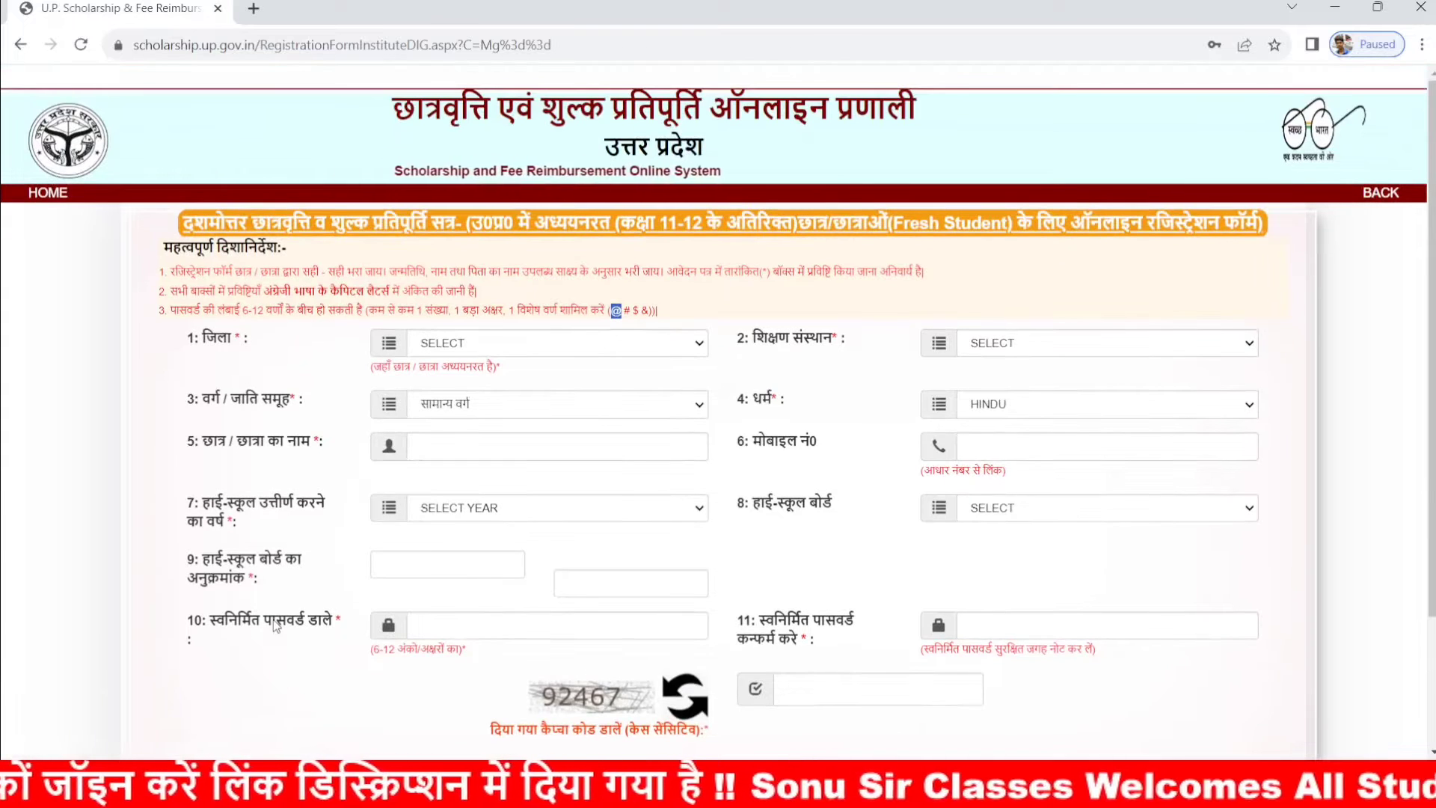
left_click(62, 194)
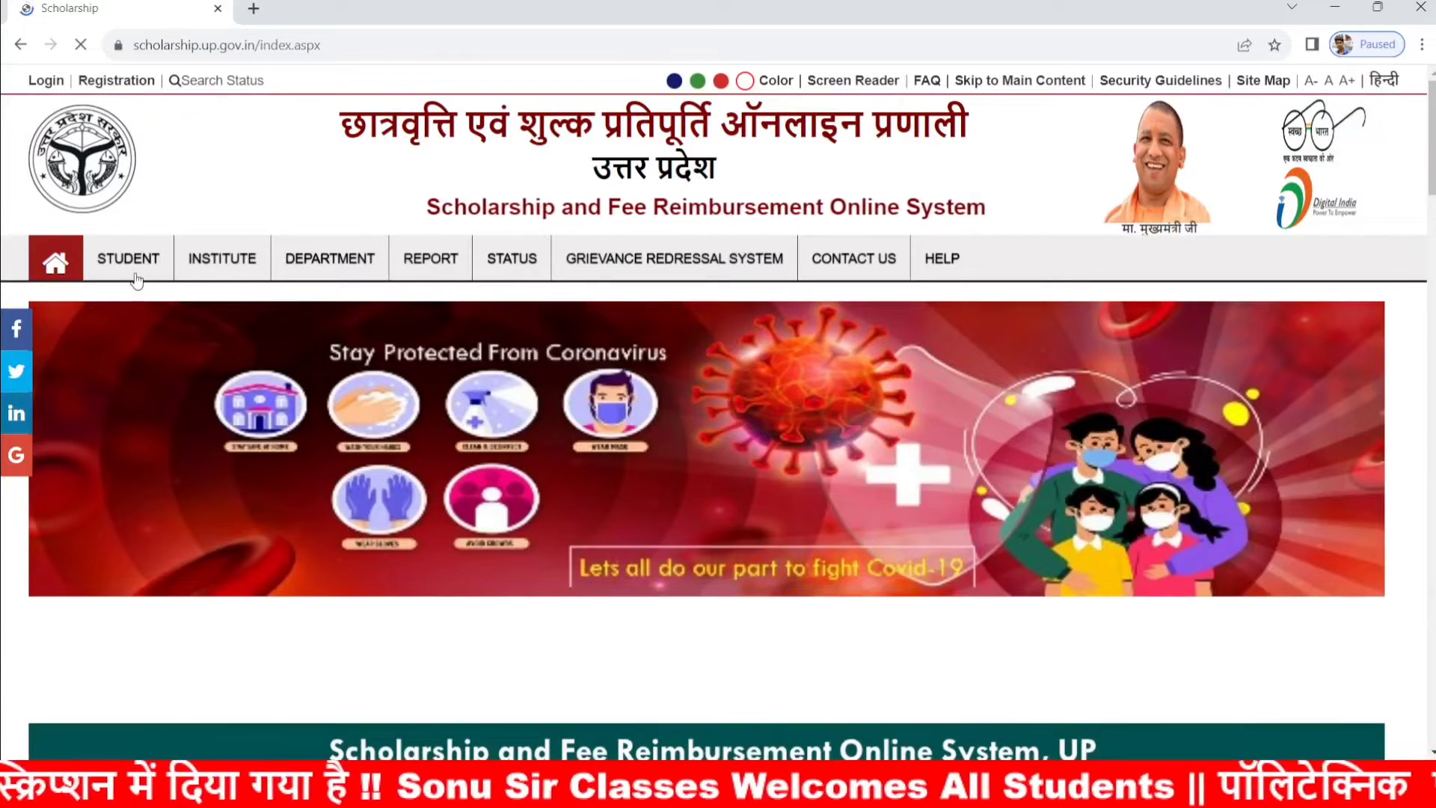
mouse_move(138, 262)
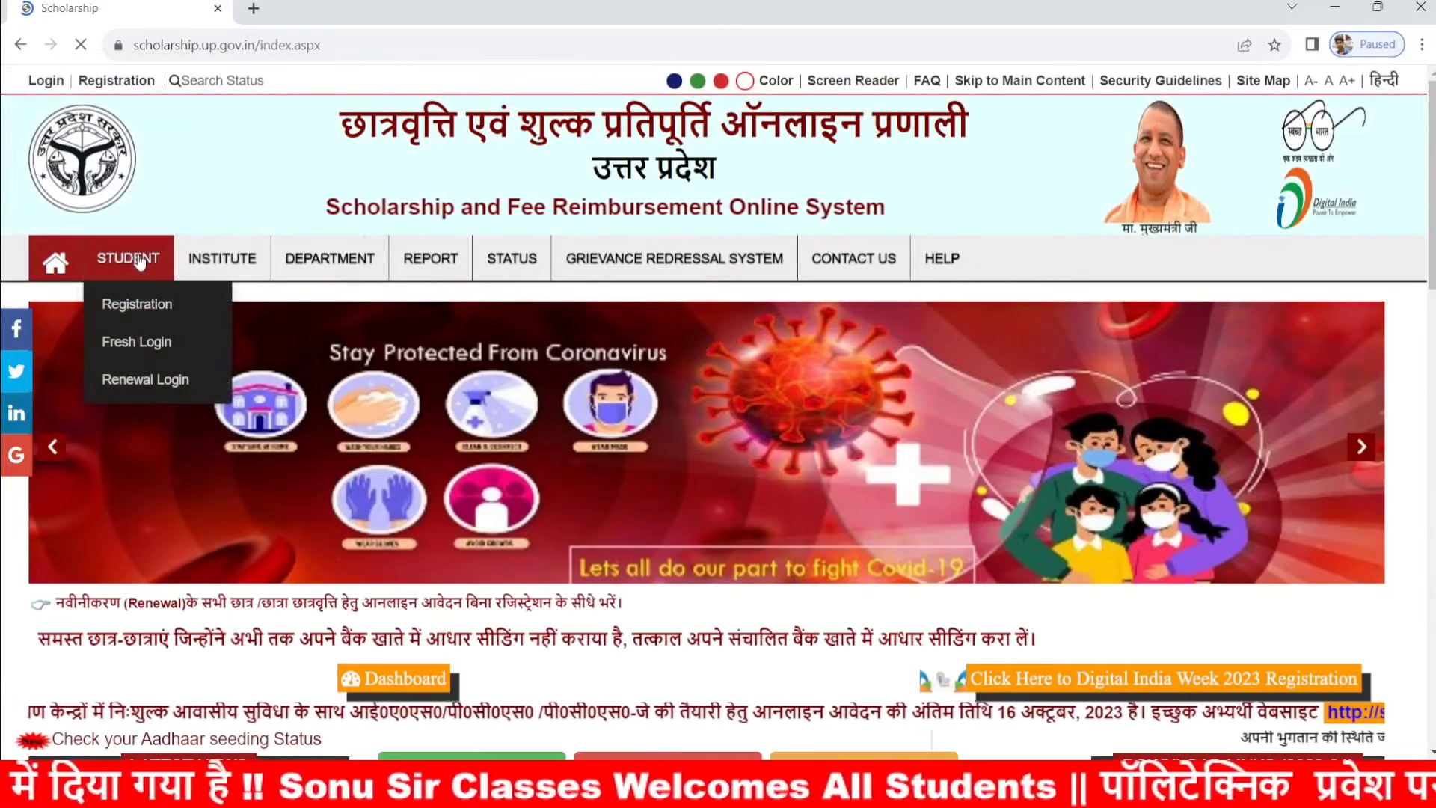
mouse_move(150, 332)
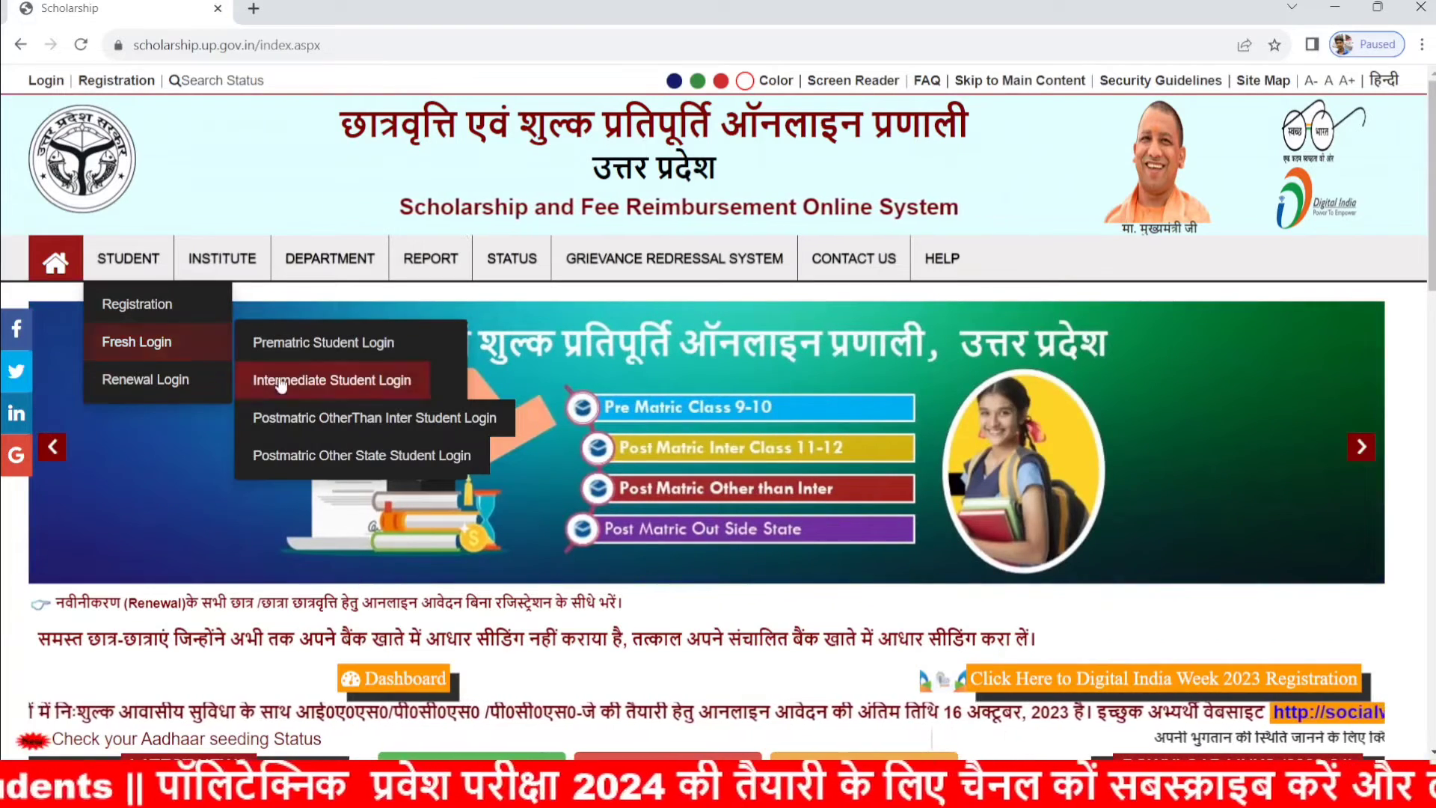
left_click(325, 420)
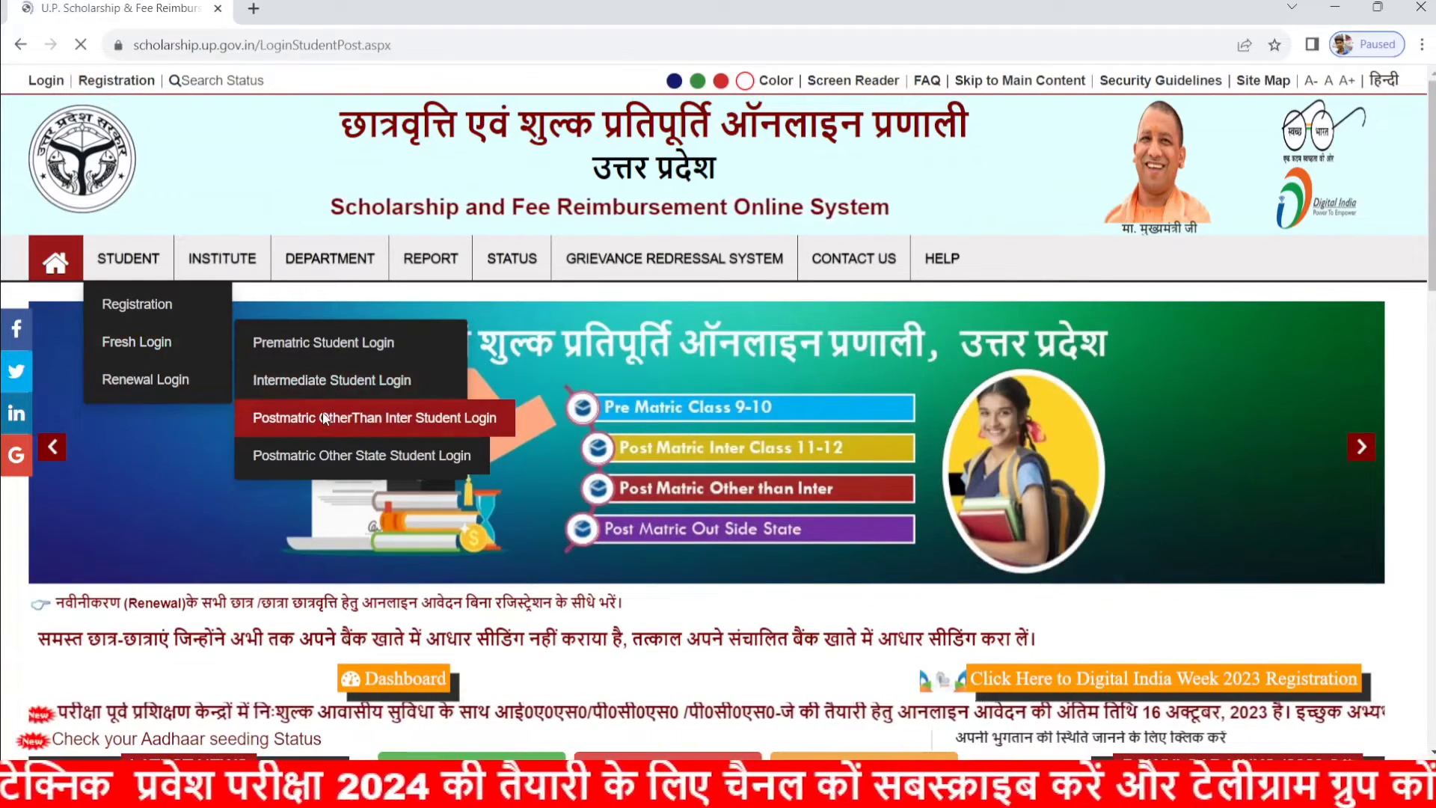
left_click_drag(657, 343, 349, 324)
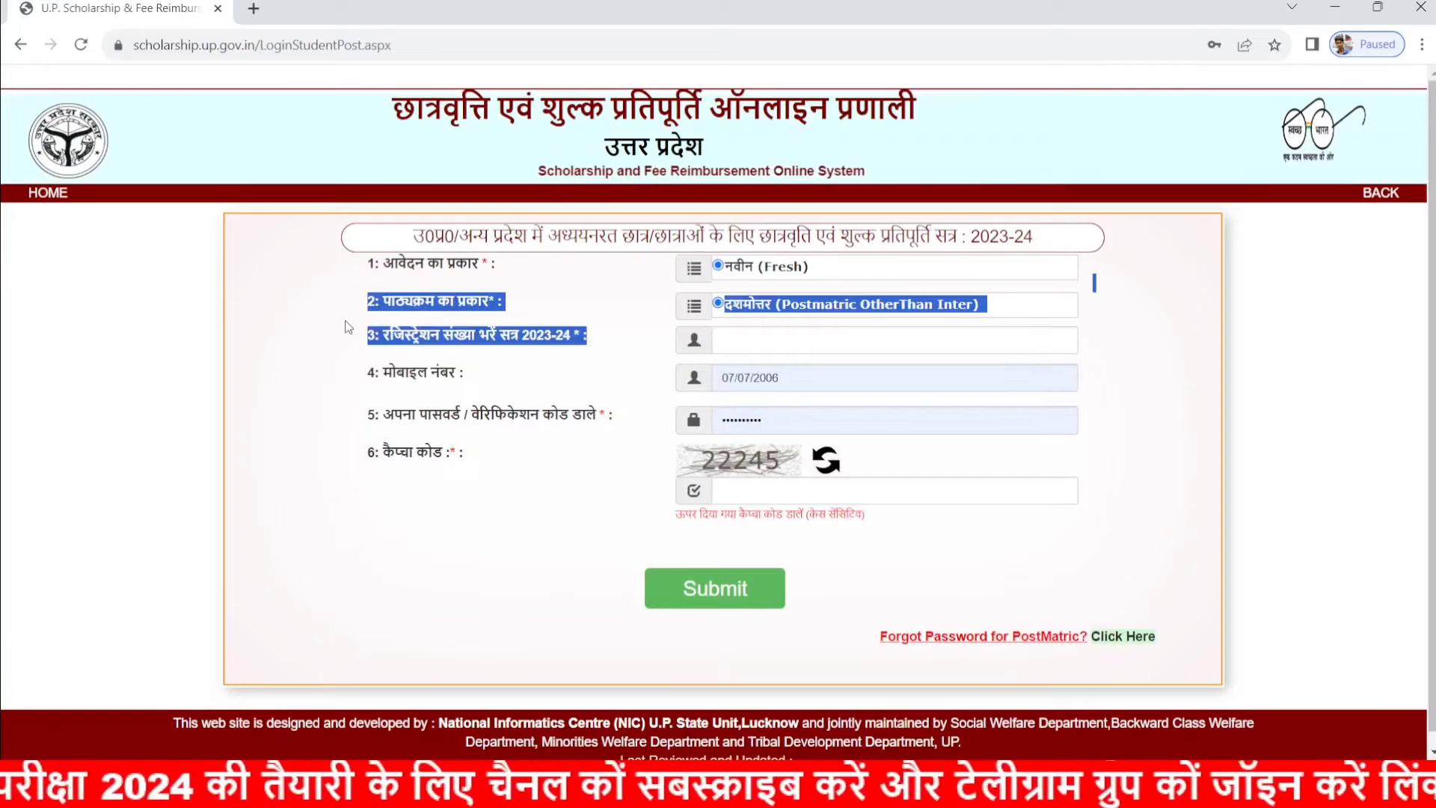
left_click(636, 347)
left_click(733, 348)
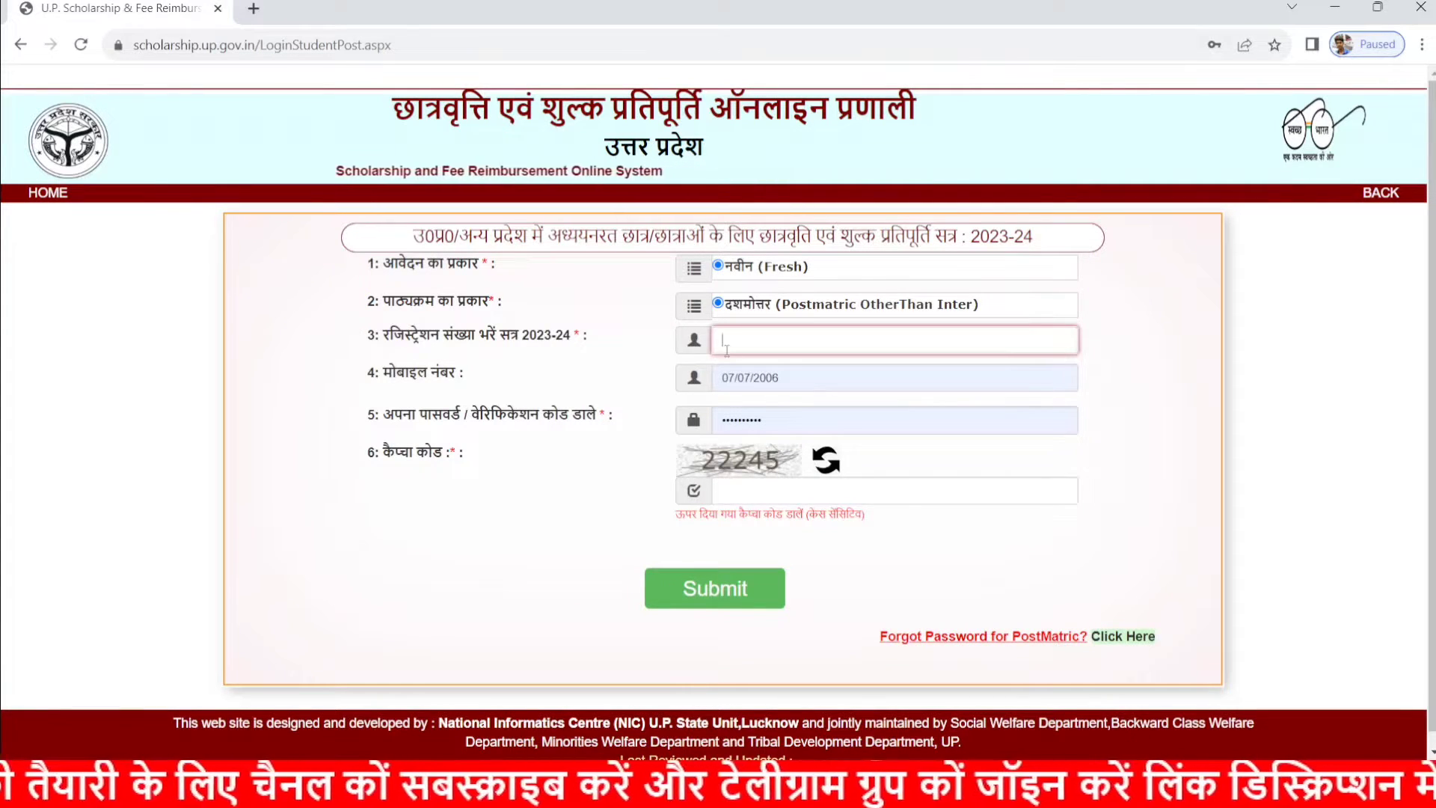
left_click(435, 386)
left_click_drag(467, 374, 832, 432)
left_click(814, 379)
left_click(833, 432)
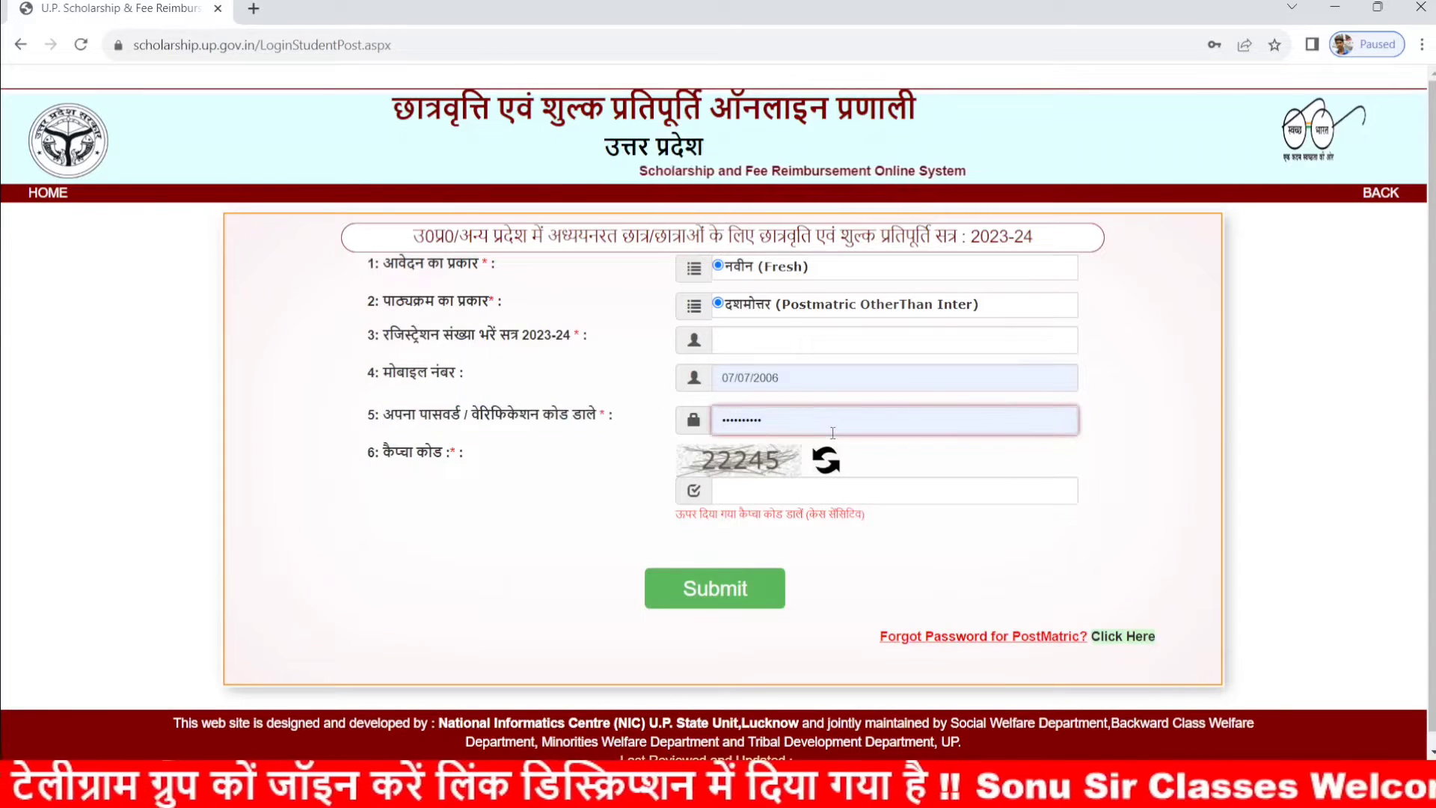
left_click_drag(442, 453, 375, 453)
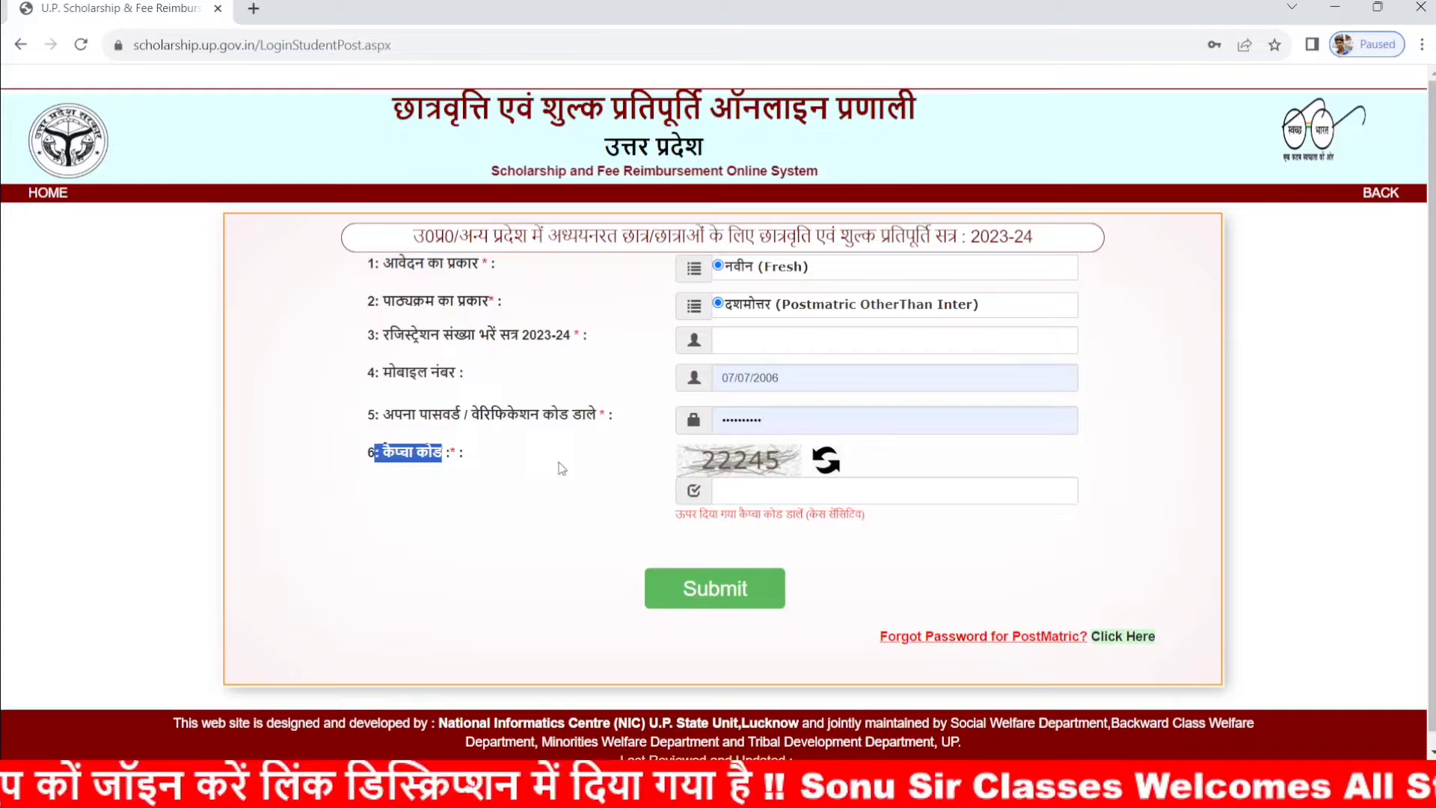
left_click(745, 492)
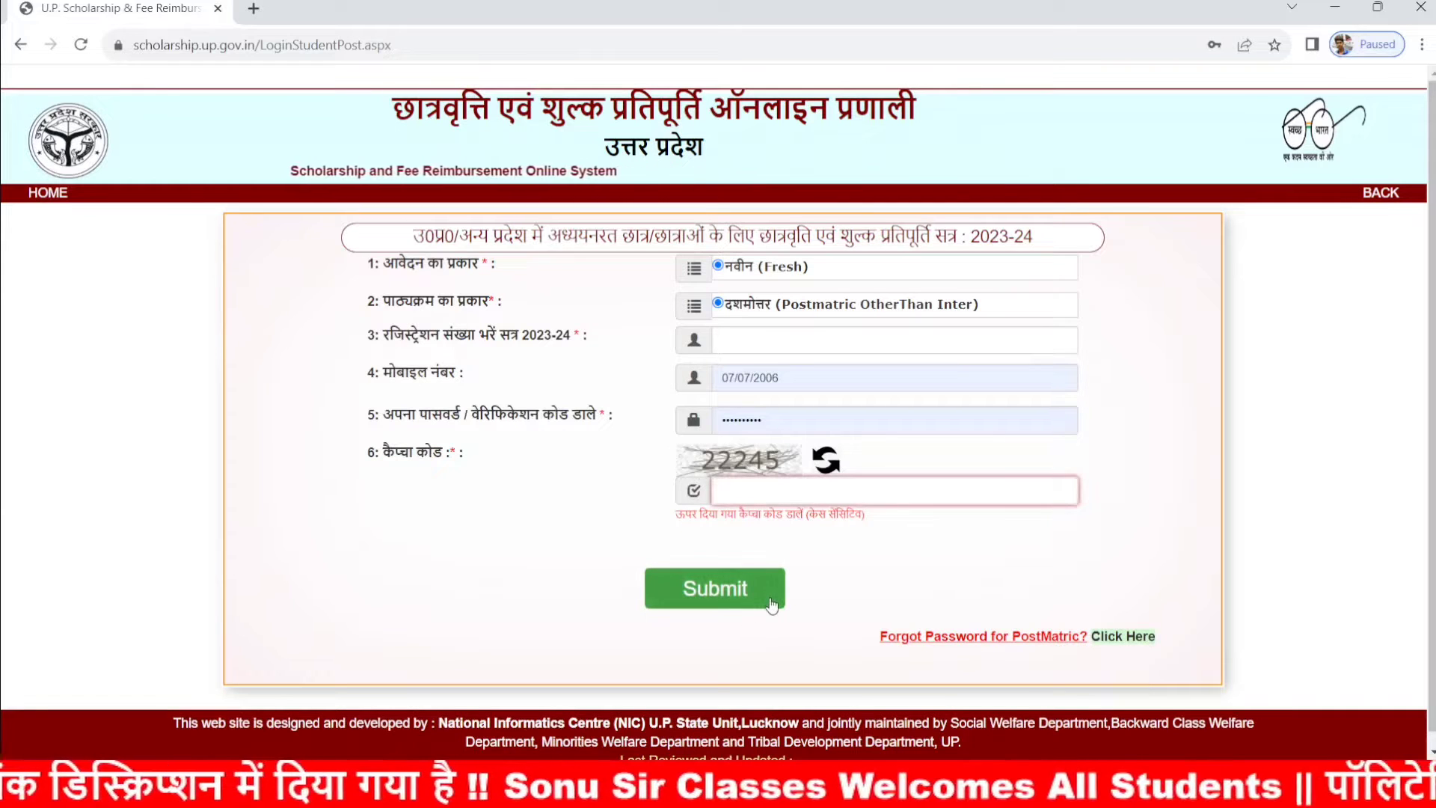
left_click(53, 199)
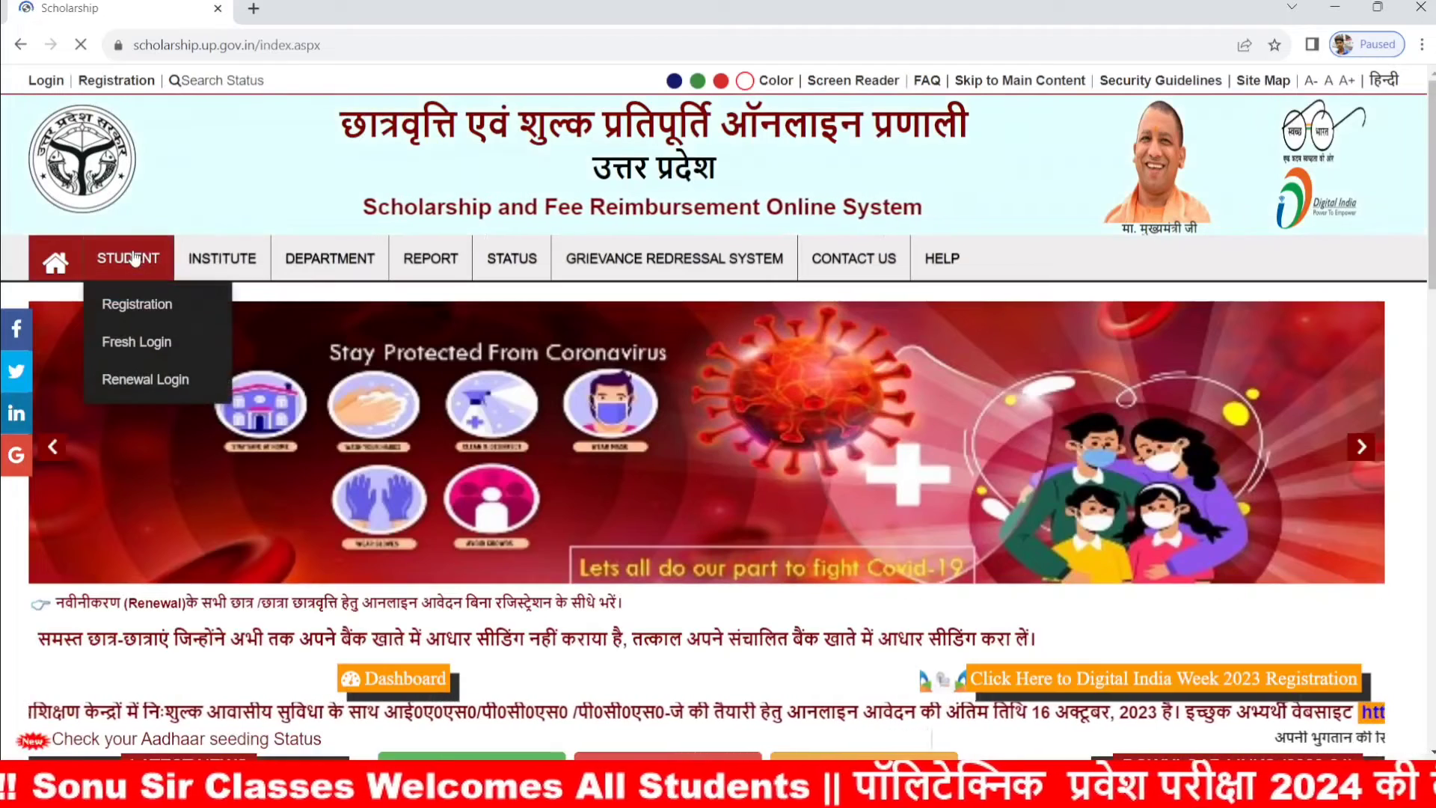
mouse_move(149, 380)
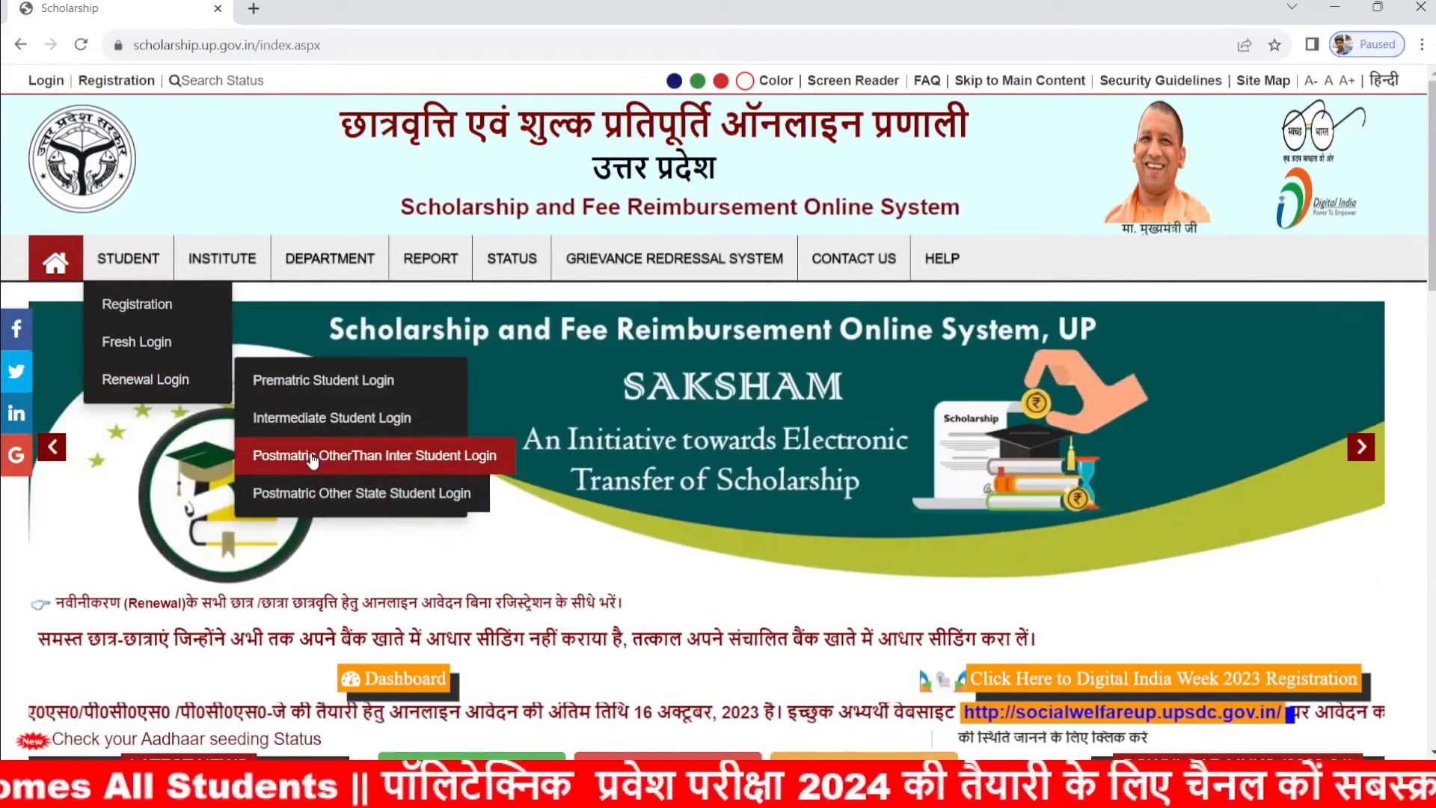
left_click(313, 456)
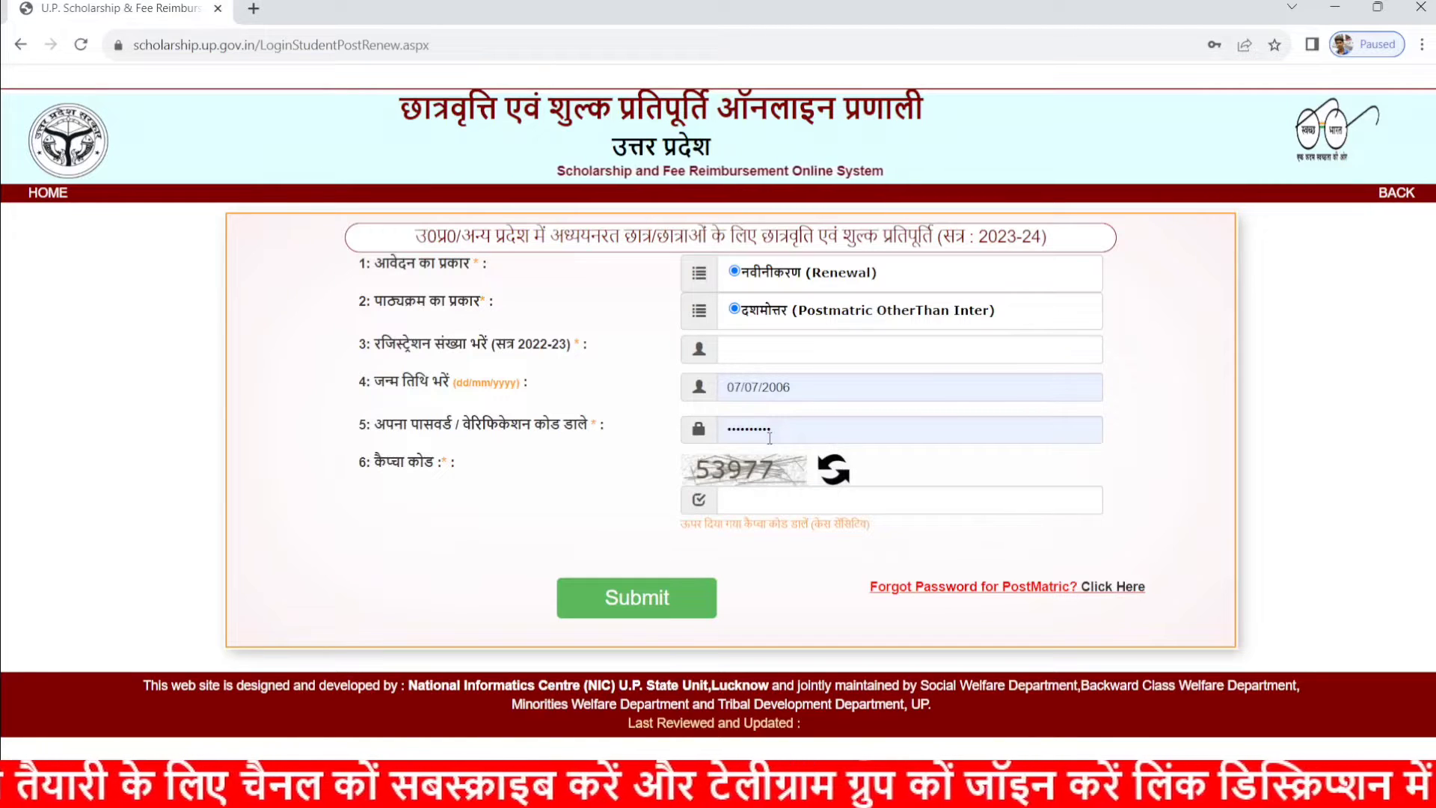
left_click(1133, 590)
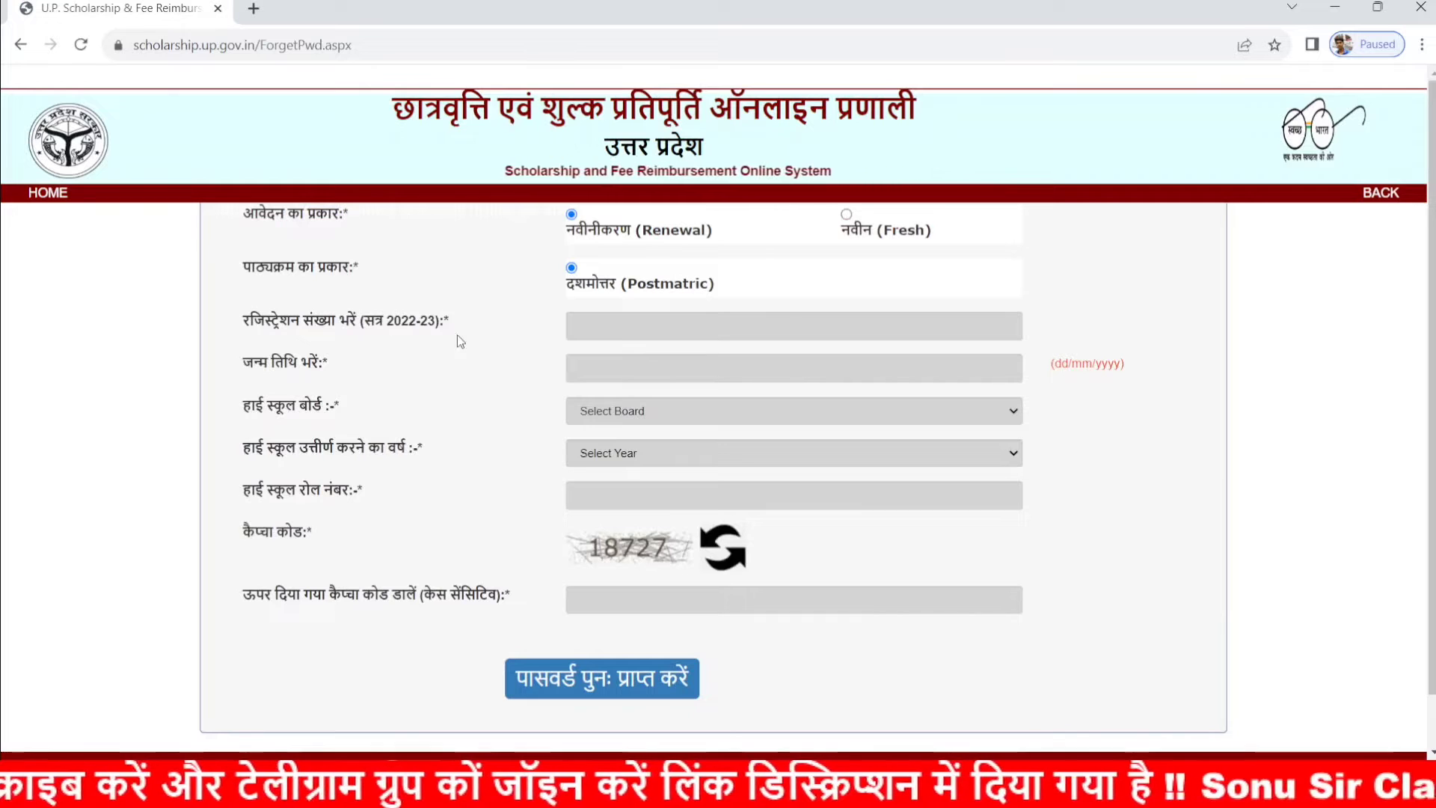
left_click_drag(458, 336, 353, 317)
left_click_drag(753, 336, 662, 388)
left_click(681, 376)
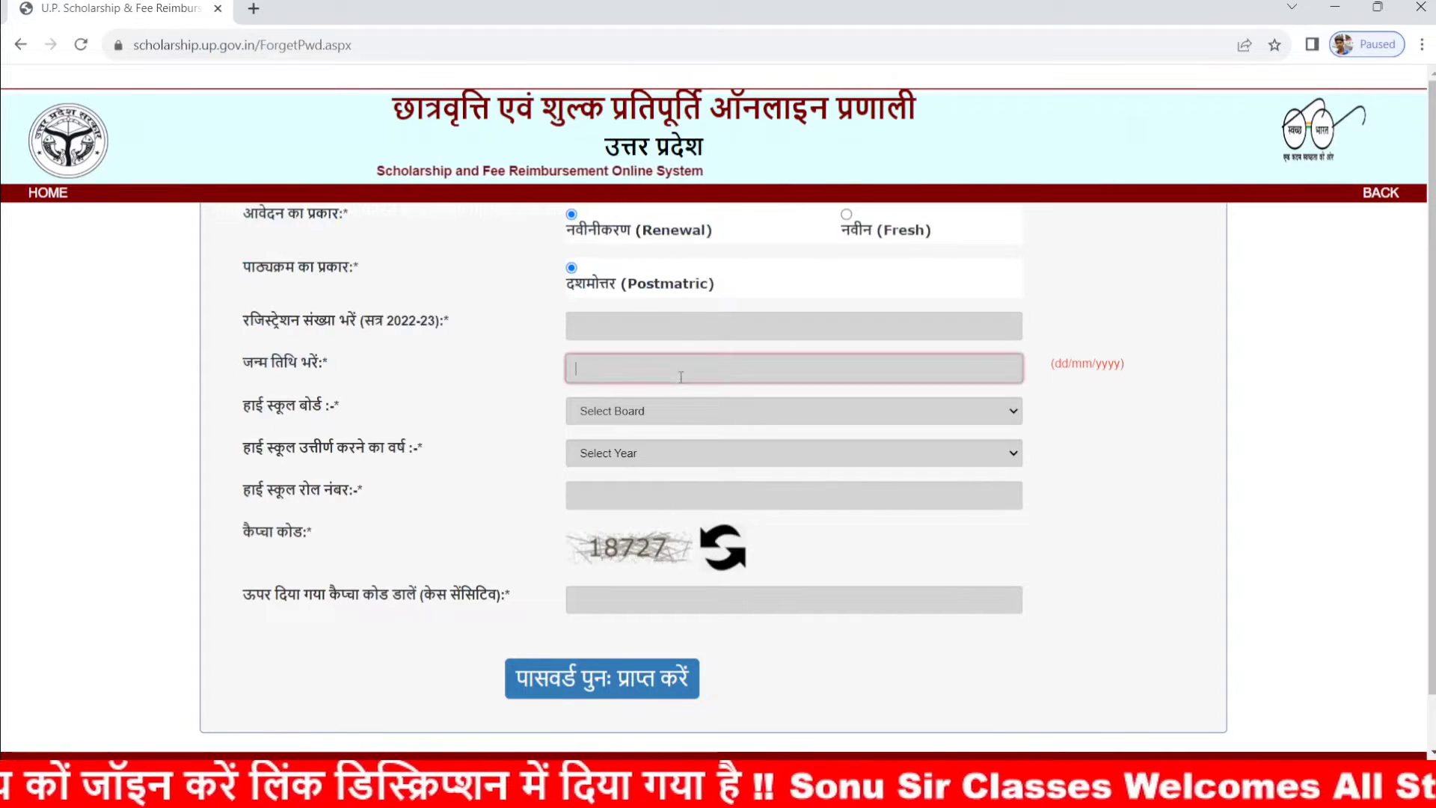
left_click(562, 417)
left_click(631, 414)
left_click(485, 419)
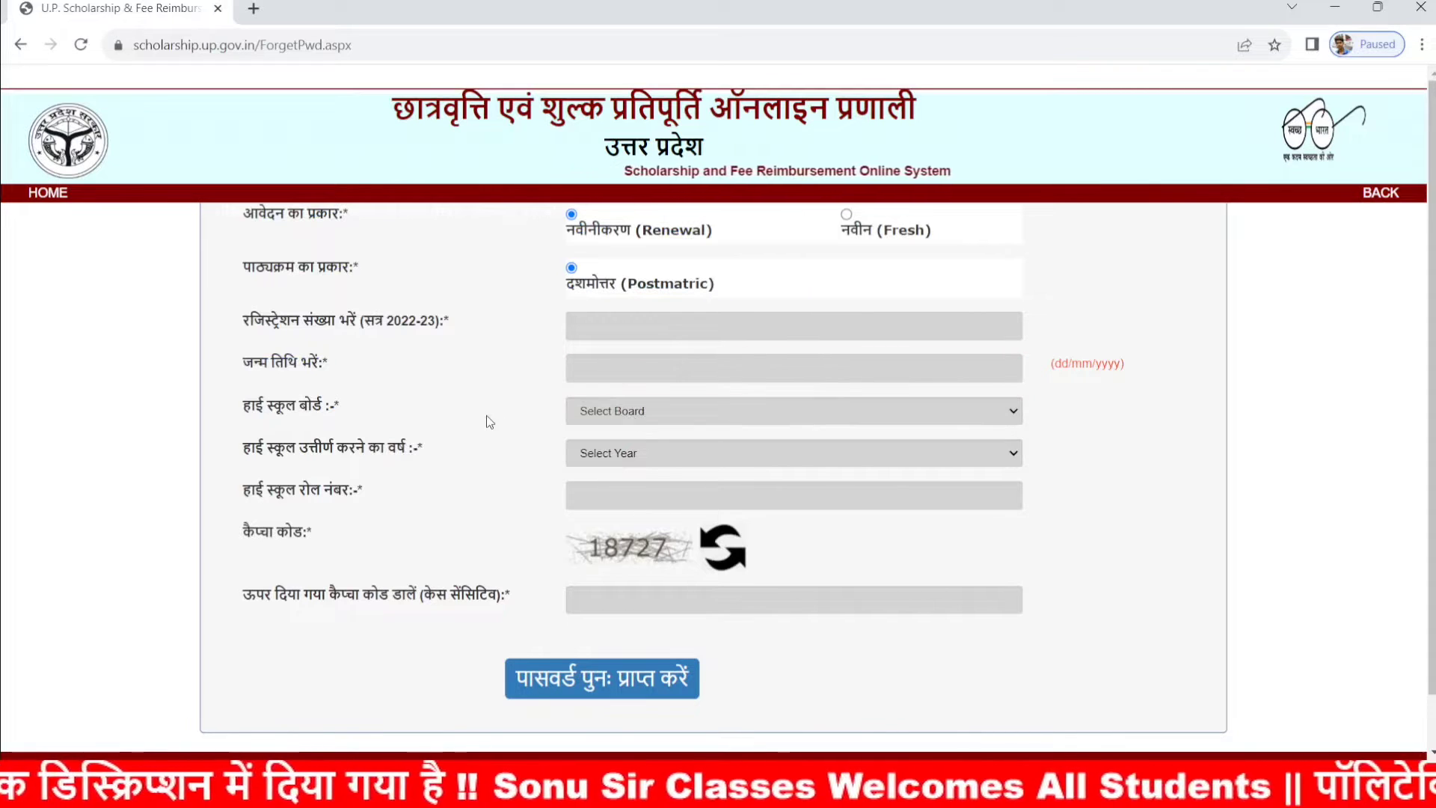
left_click(667, 451)
left_click(442, 426)
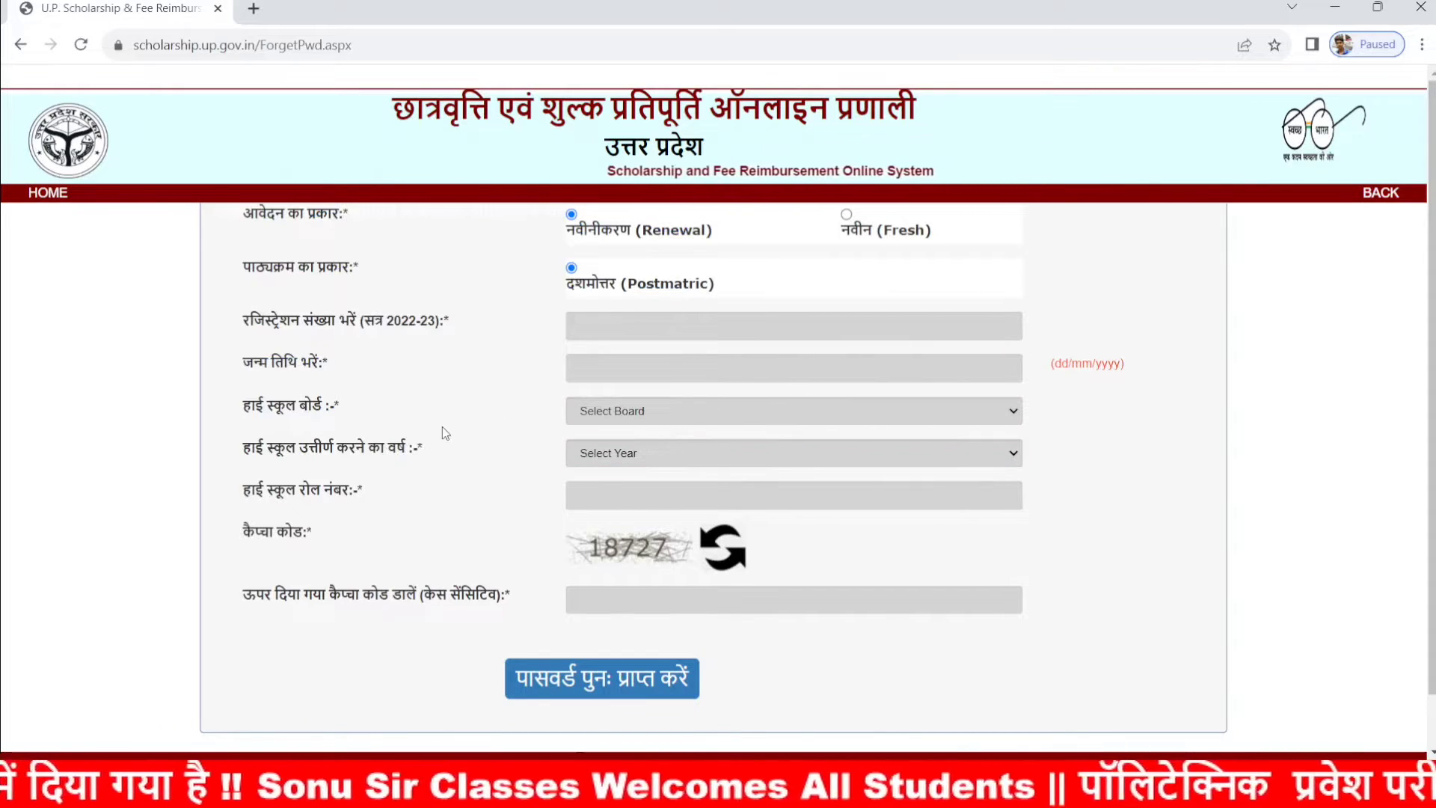
left_click(671, 496)
left_click(464, 523)
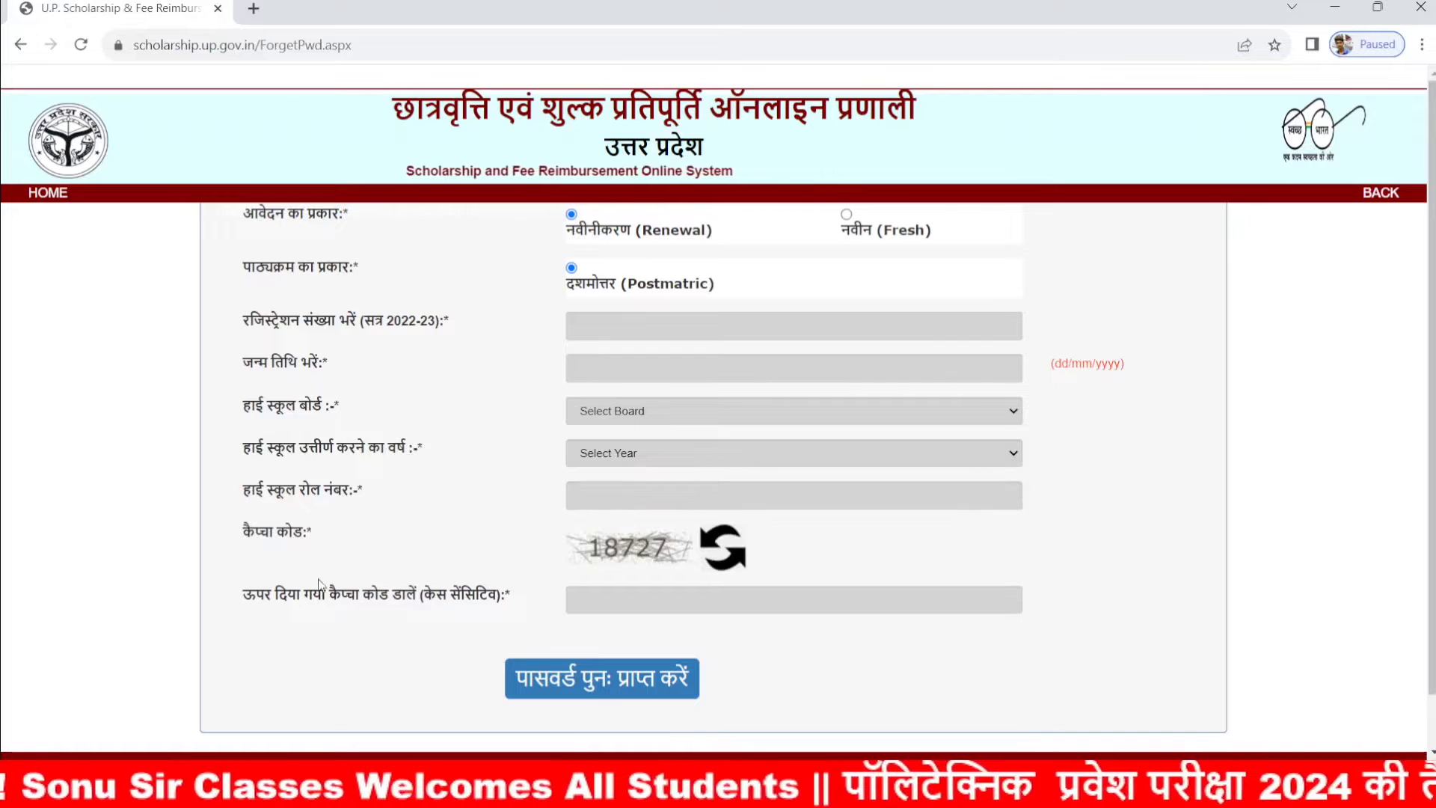
left_click(706, 602)
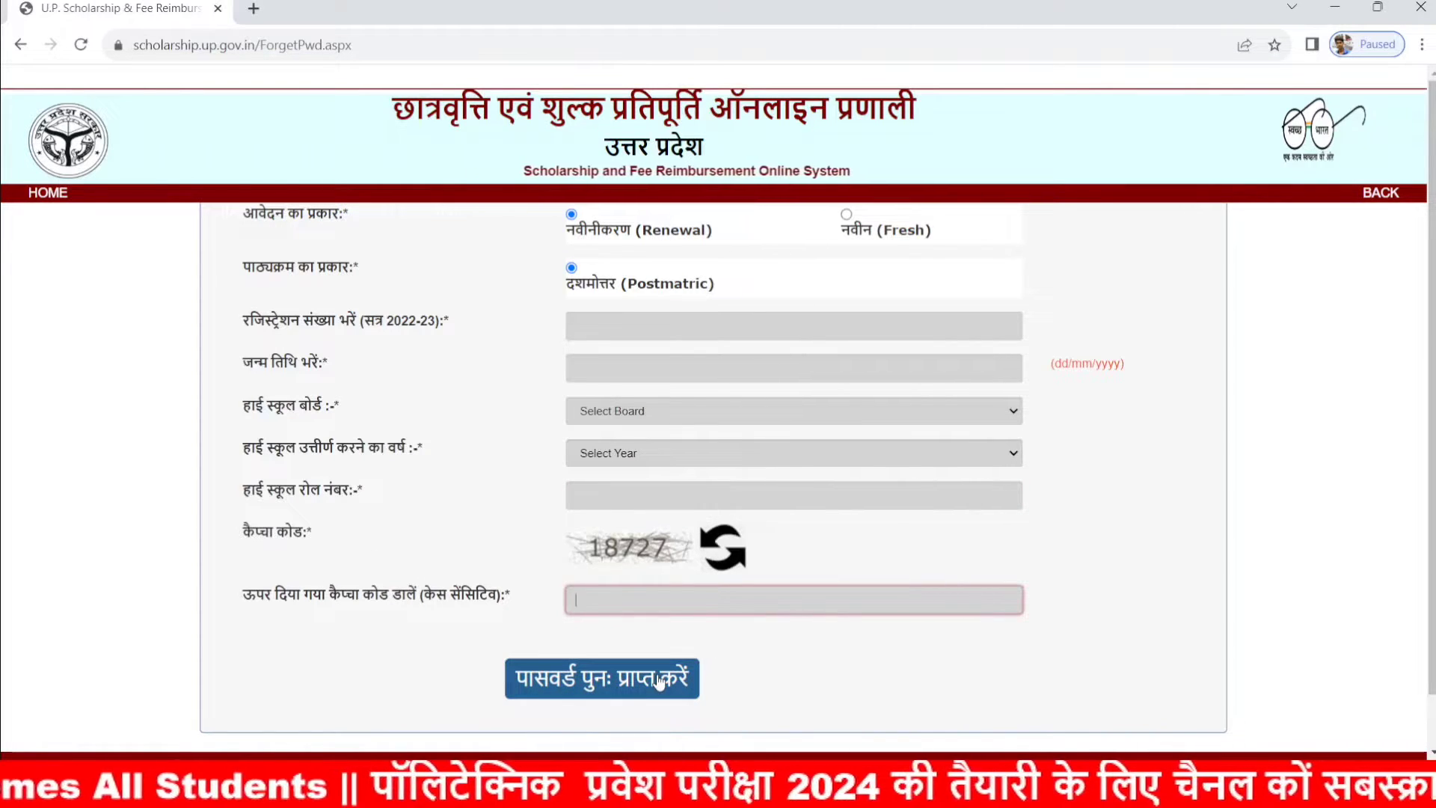
left_click(45, 198)
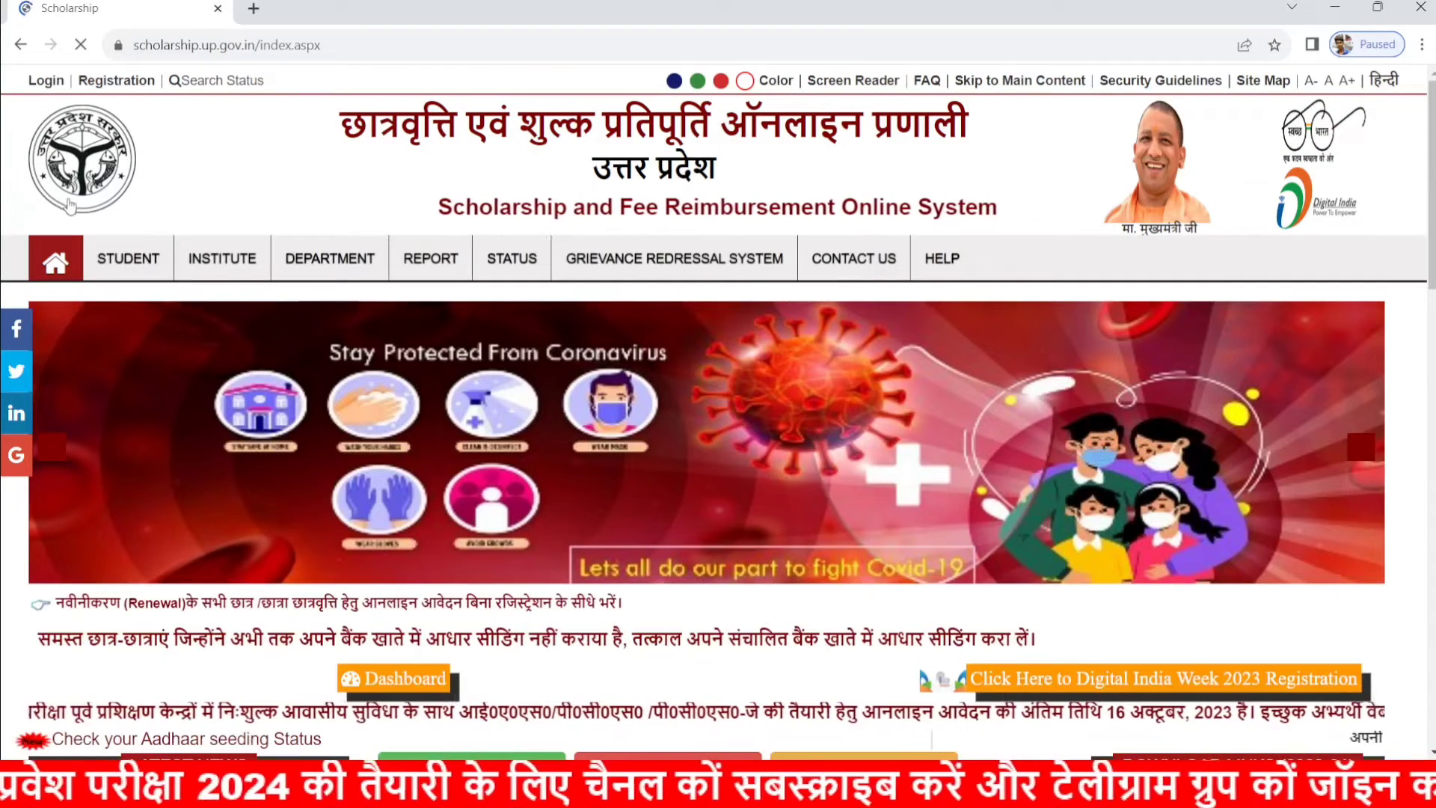
mouse_move(128, 258)
mouse_move(129, 380)
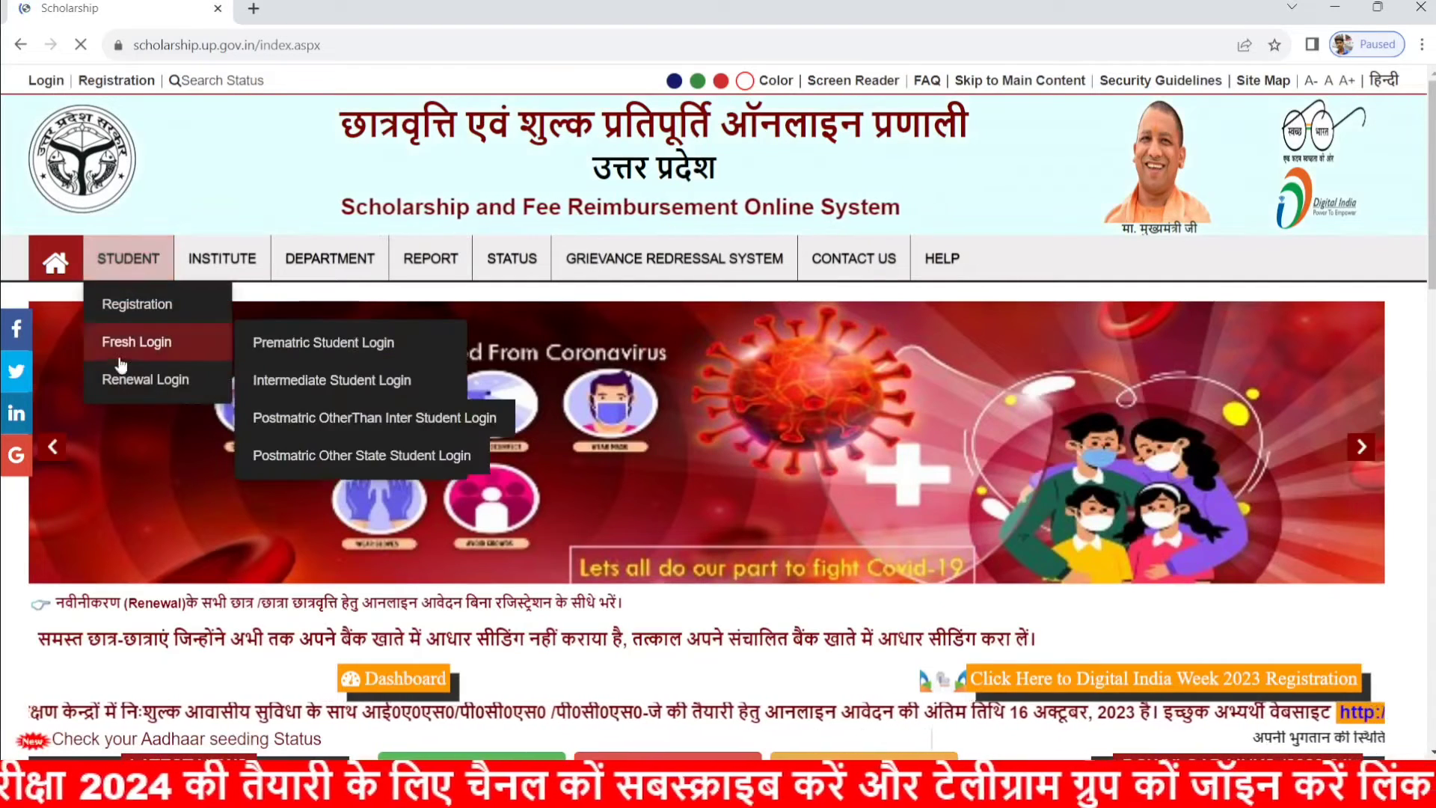
left_click(330, 455)
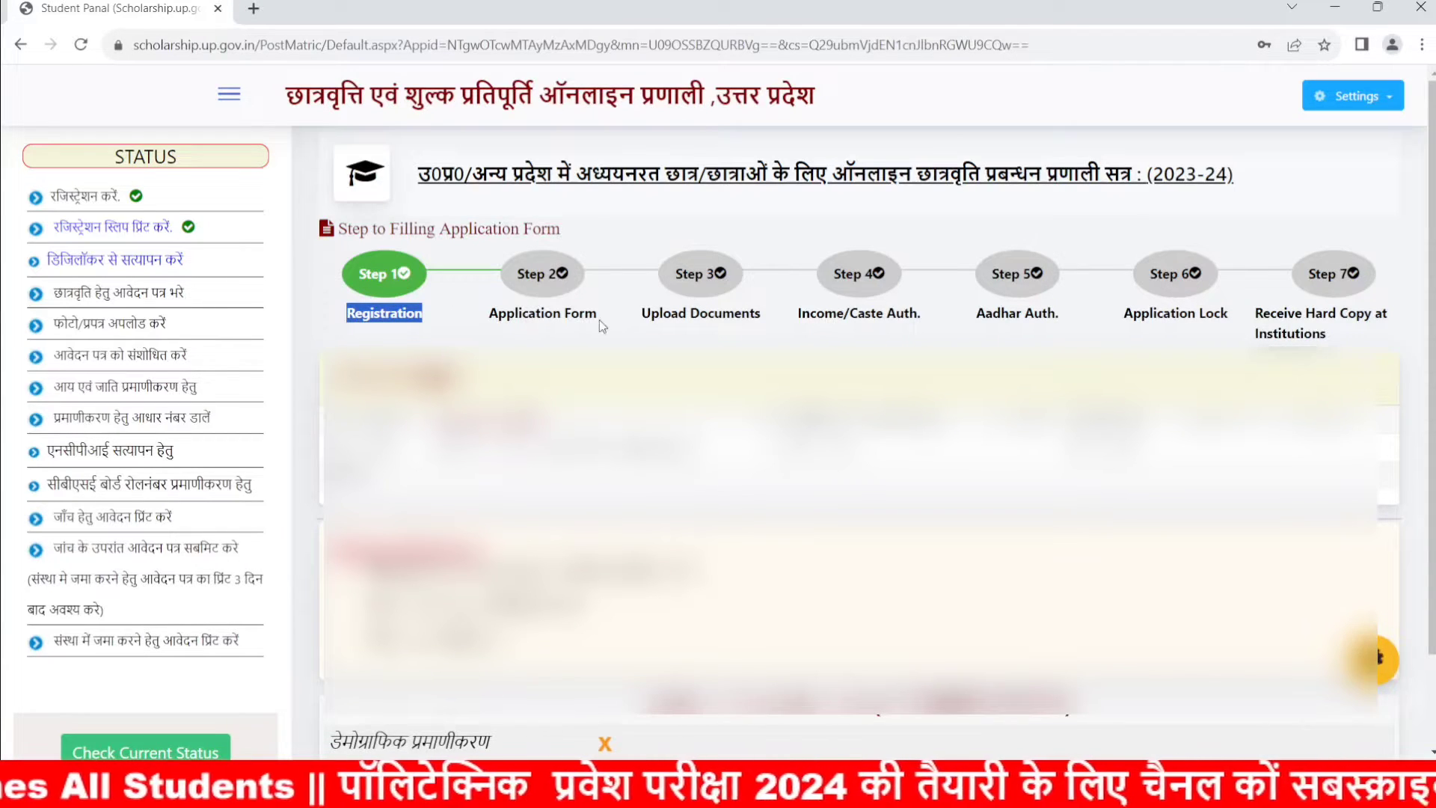
left_click_drag(601, 326, 484, 319)
left_click_drag(642, 314, 689, 315)
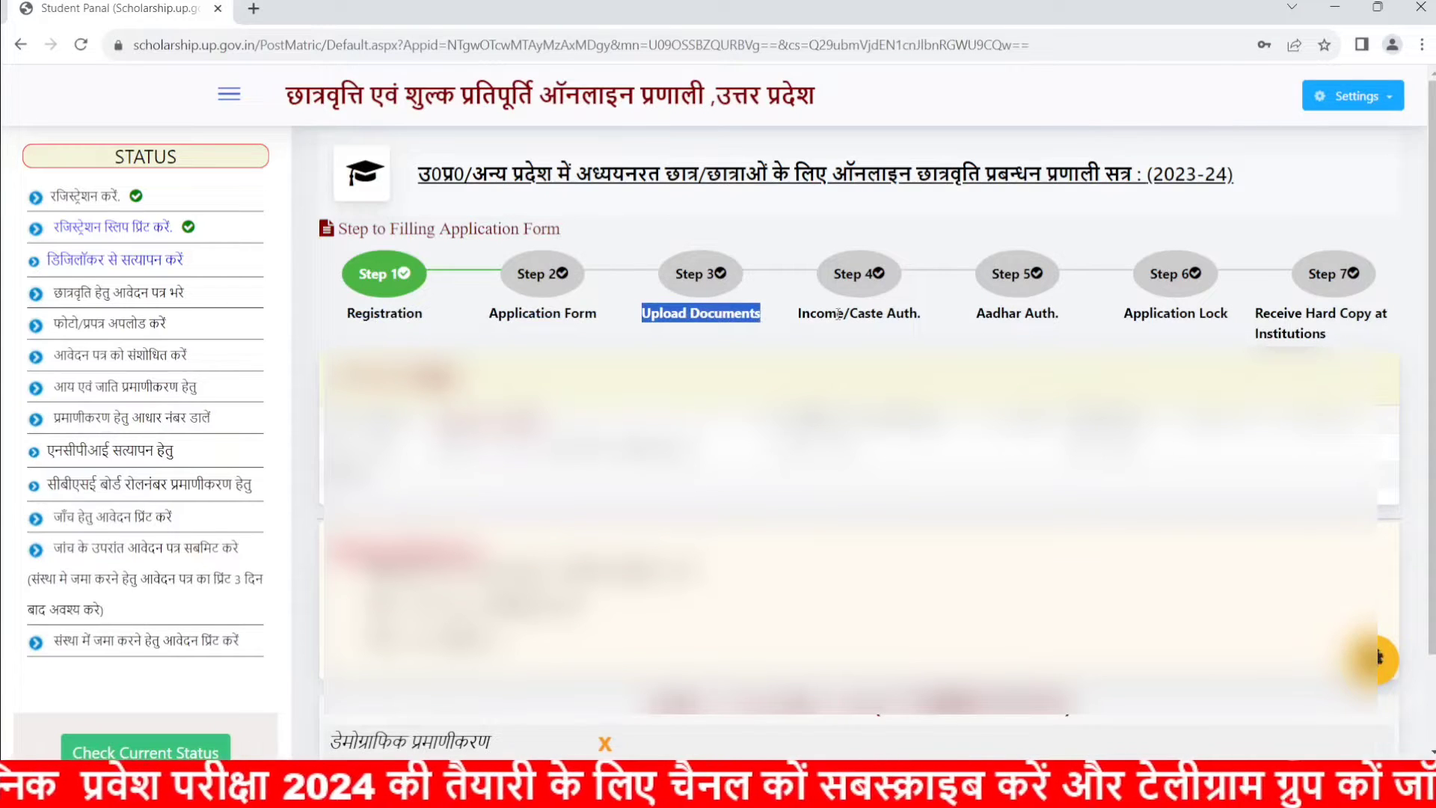
left_click_drag(795, 319, 955, 322)
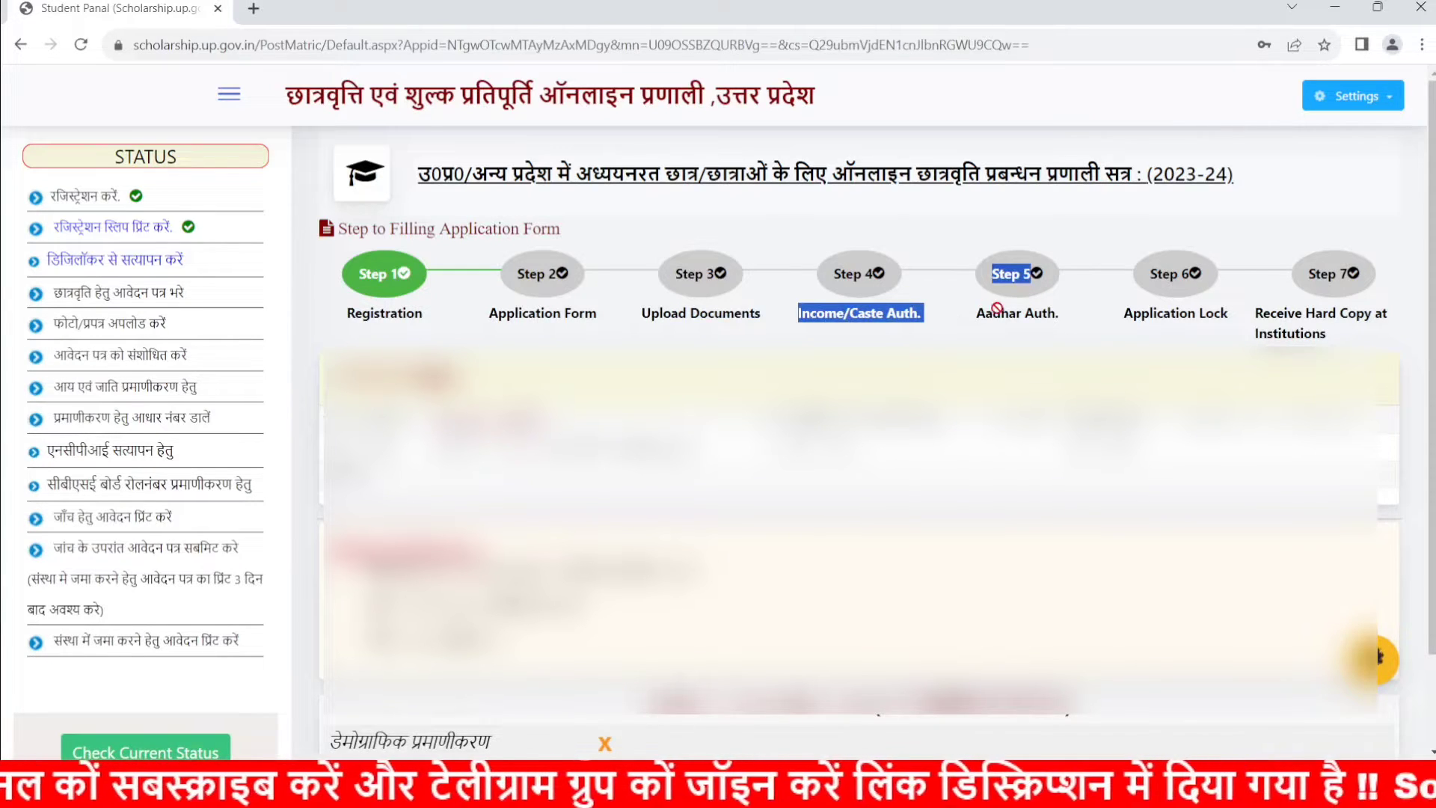
left_click(1016, 314)
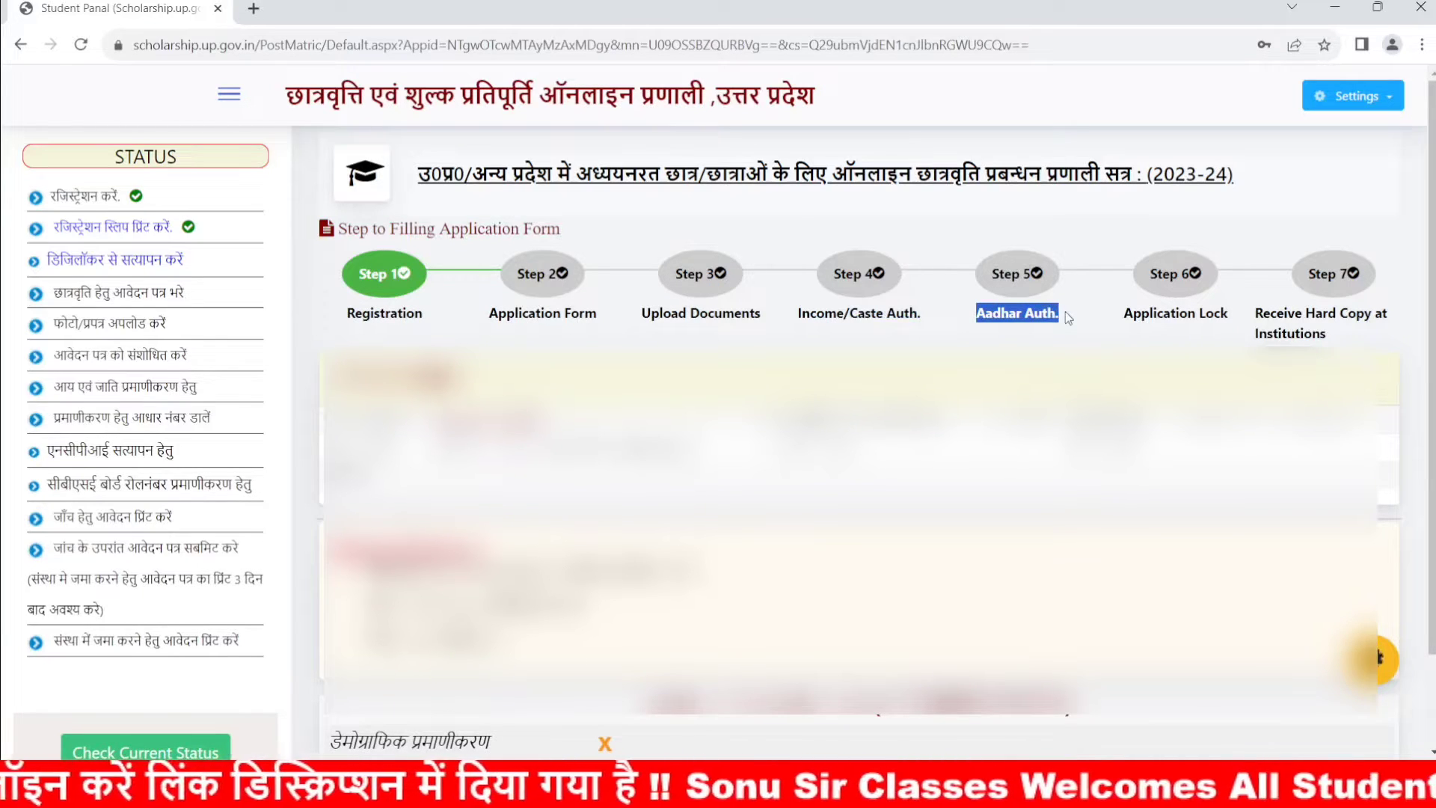
left_click_drag(1122, 314, 1294, 317)
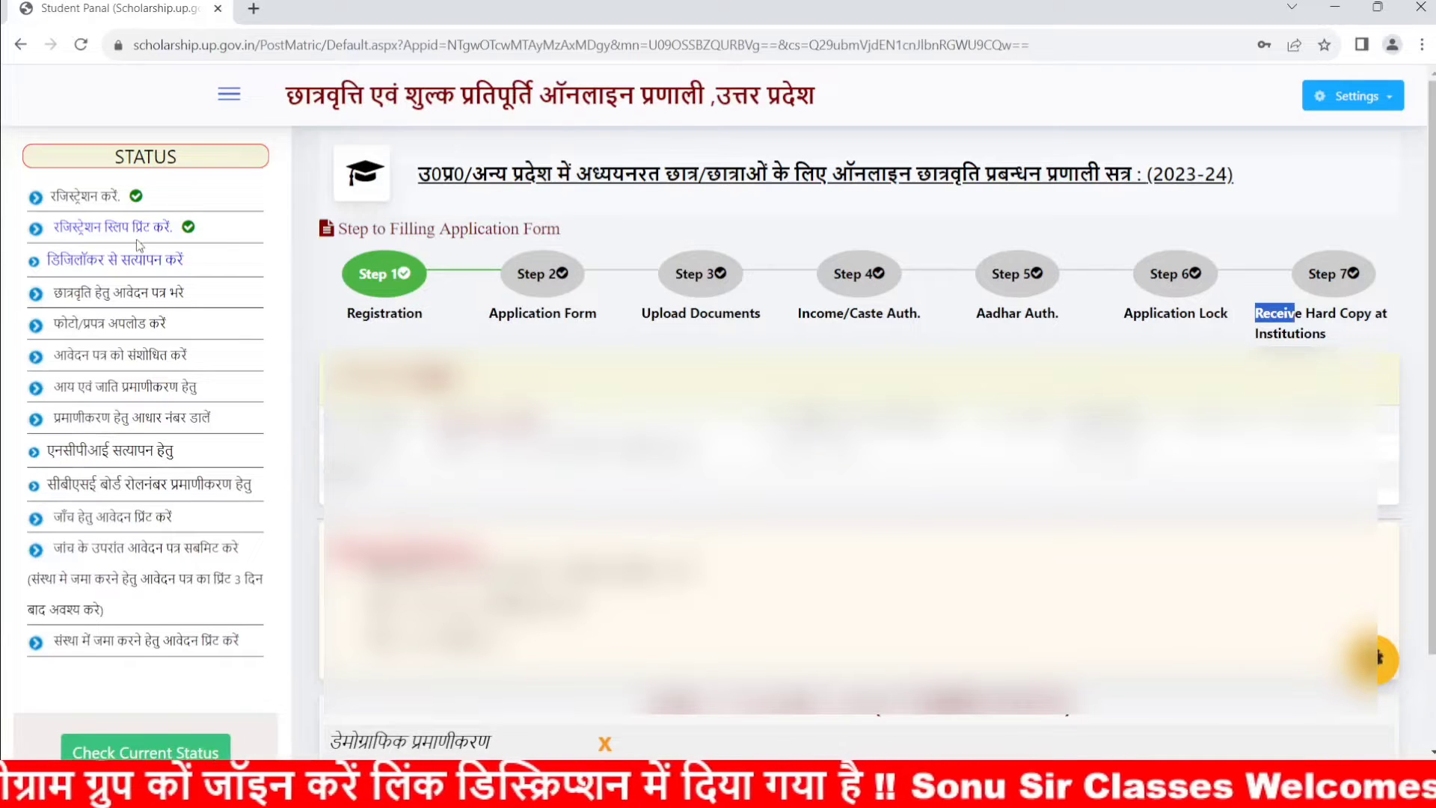
Start DigiLocker verification, enter captcha 46297, consent to Aadhaar sharing, and generate the OTP.
left_click(155, 262)
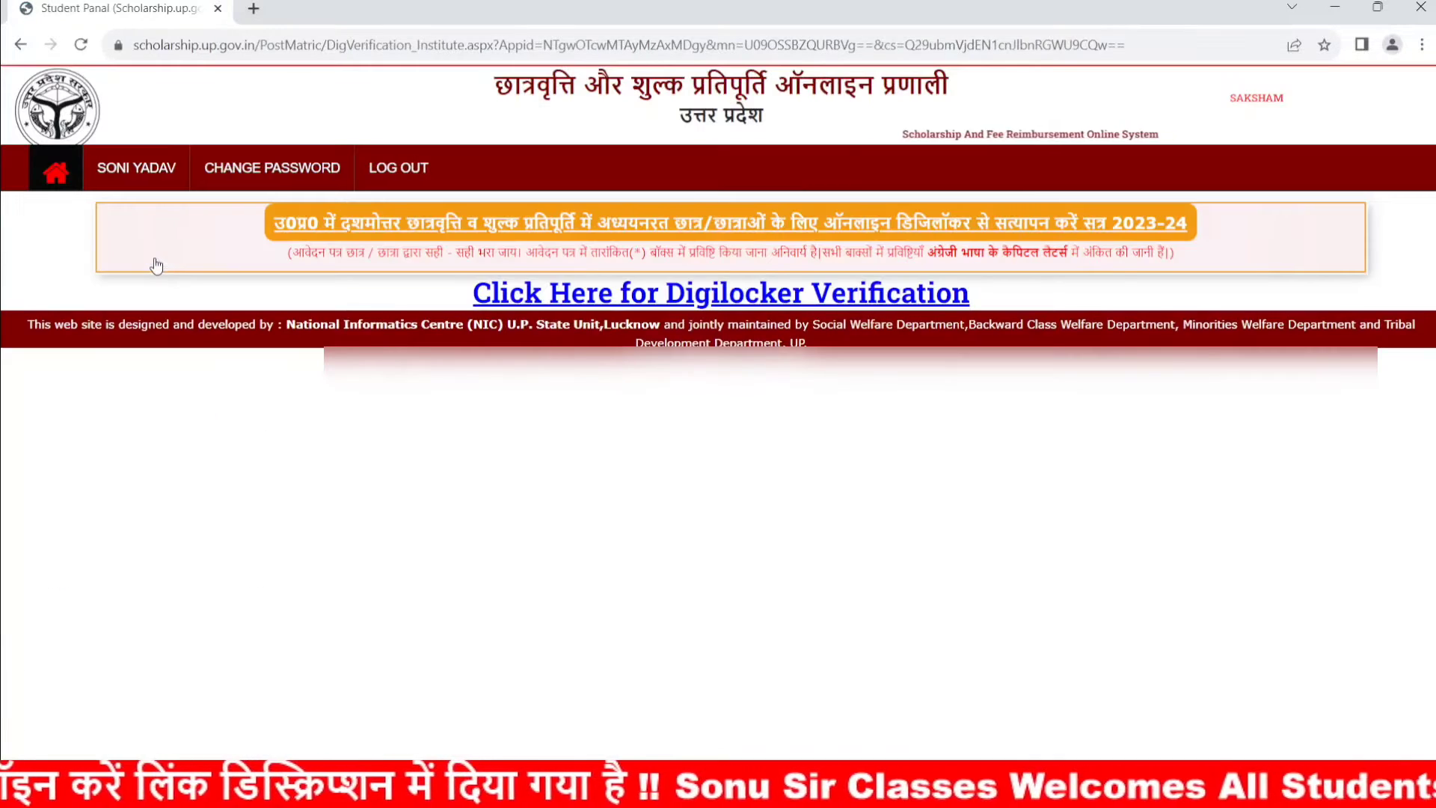
left_click(754, 293)
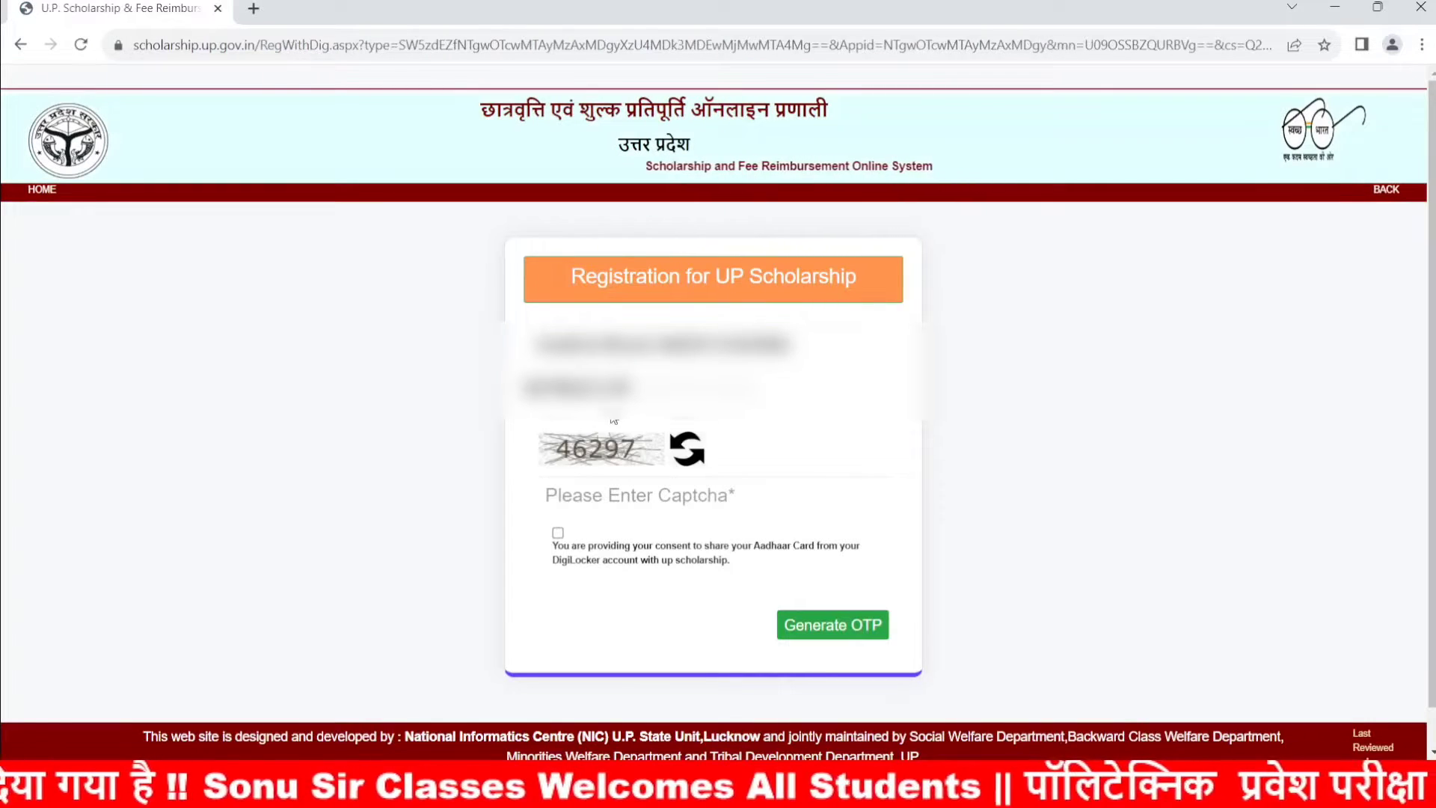
left_click(614, 487)
type("462")
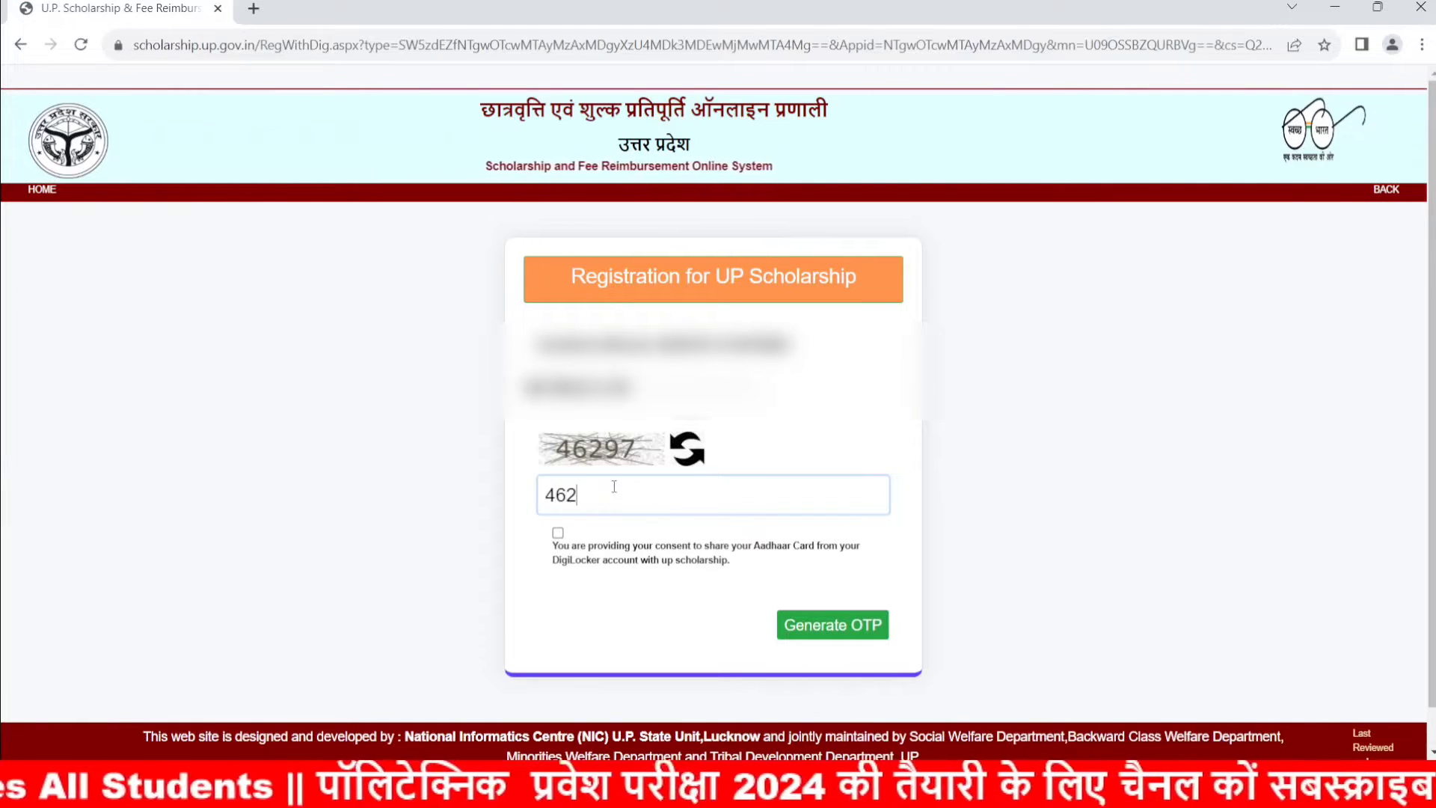
type("97")
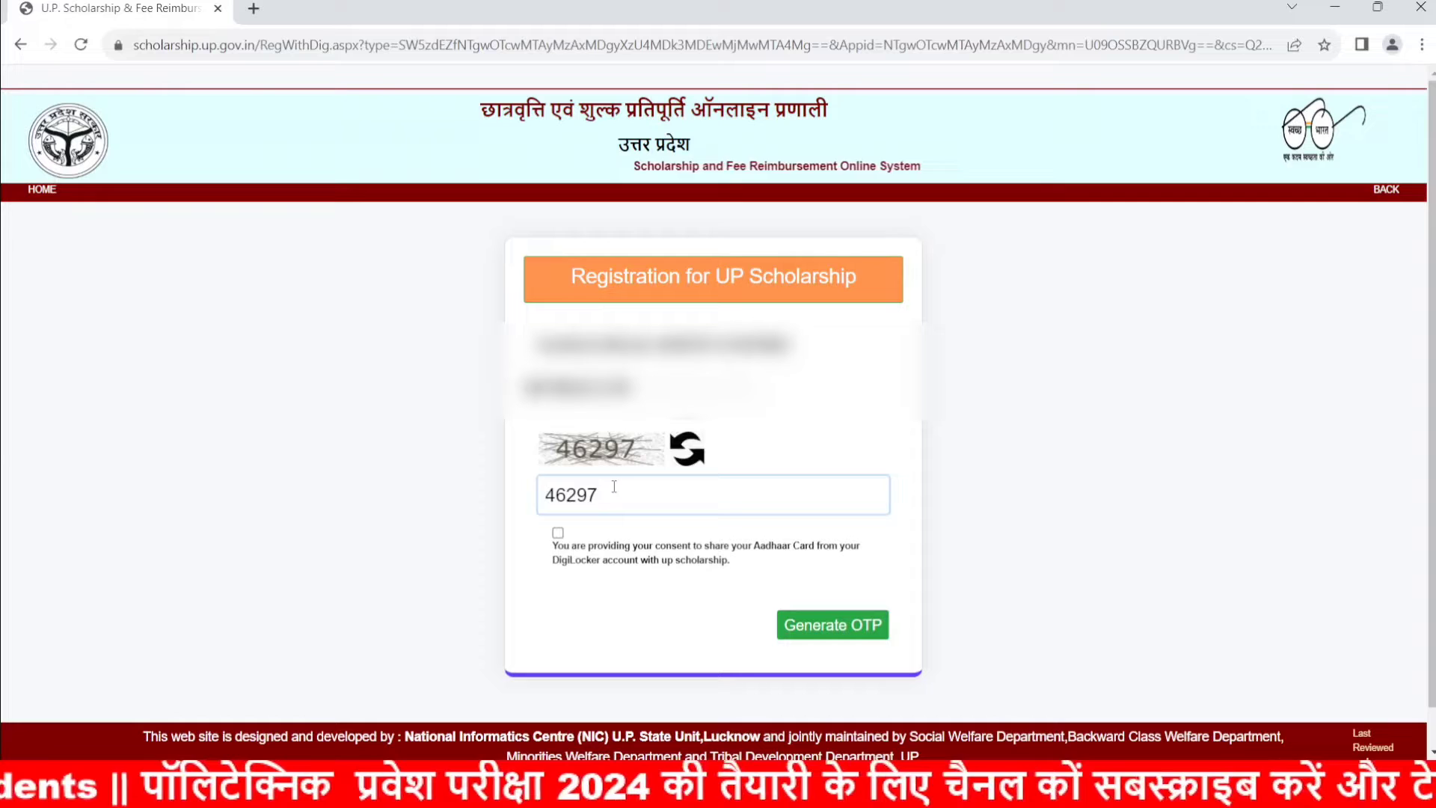
left_click(558, 534)
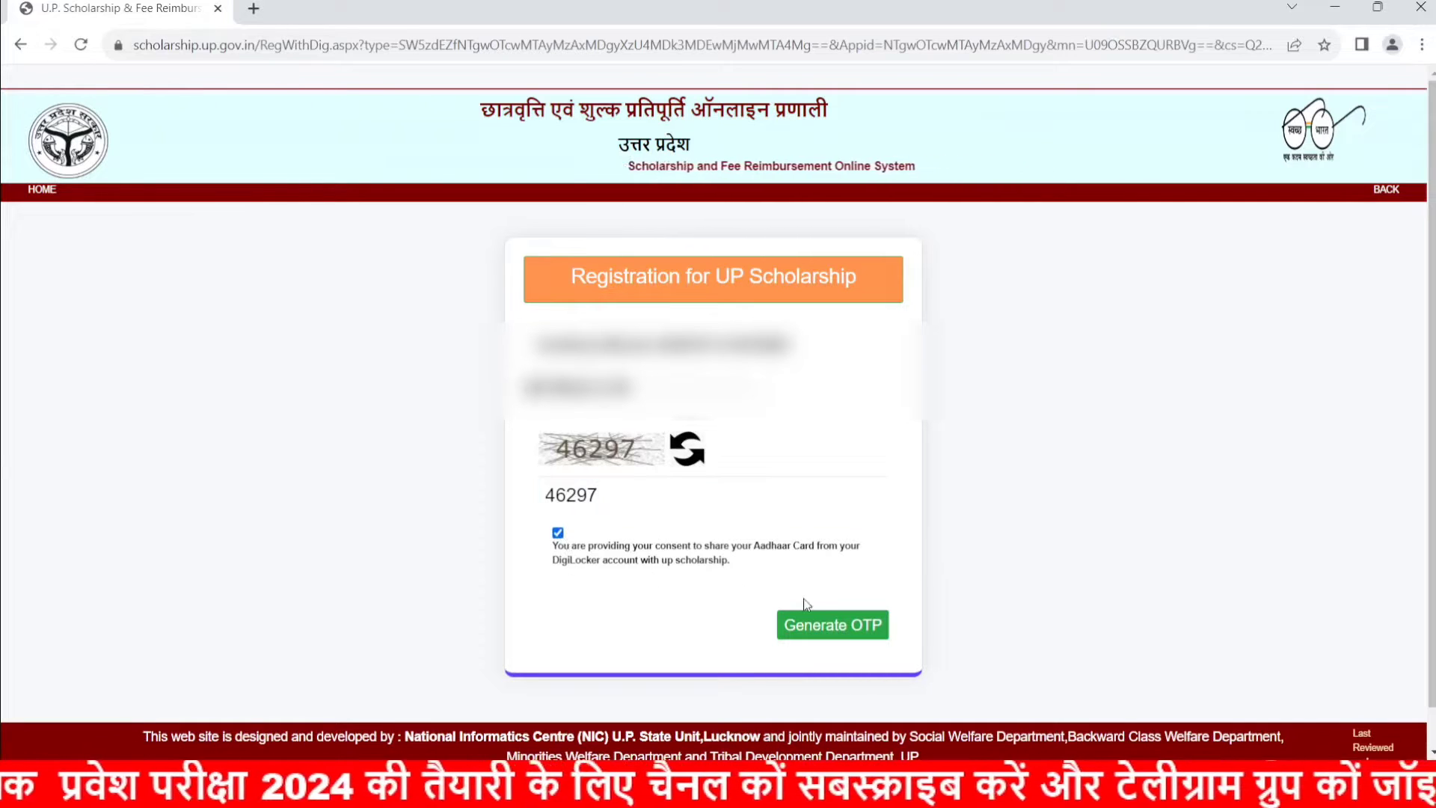
left_click(835, 624)
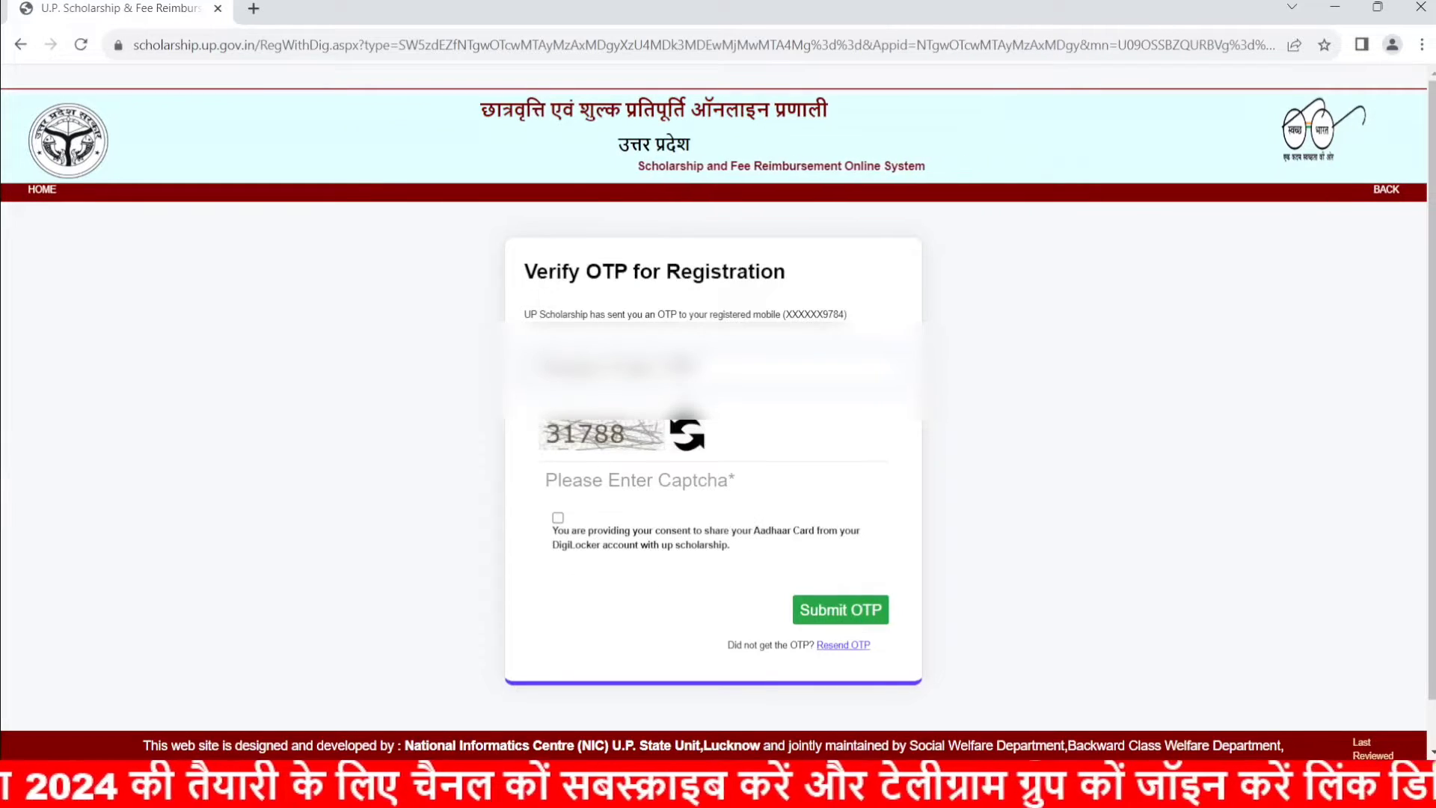
Enter the received OTP, consent to Aadhaar sharing again, and submit it.
left_click(691, 352)
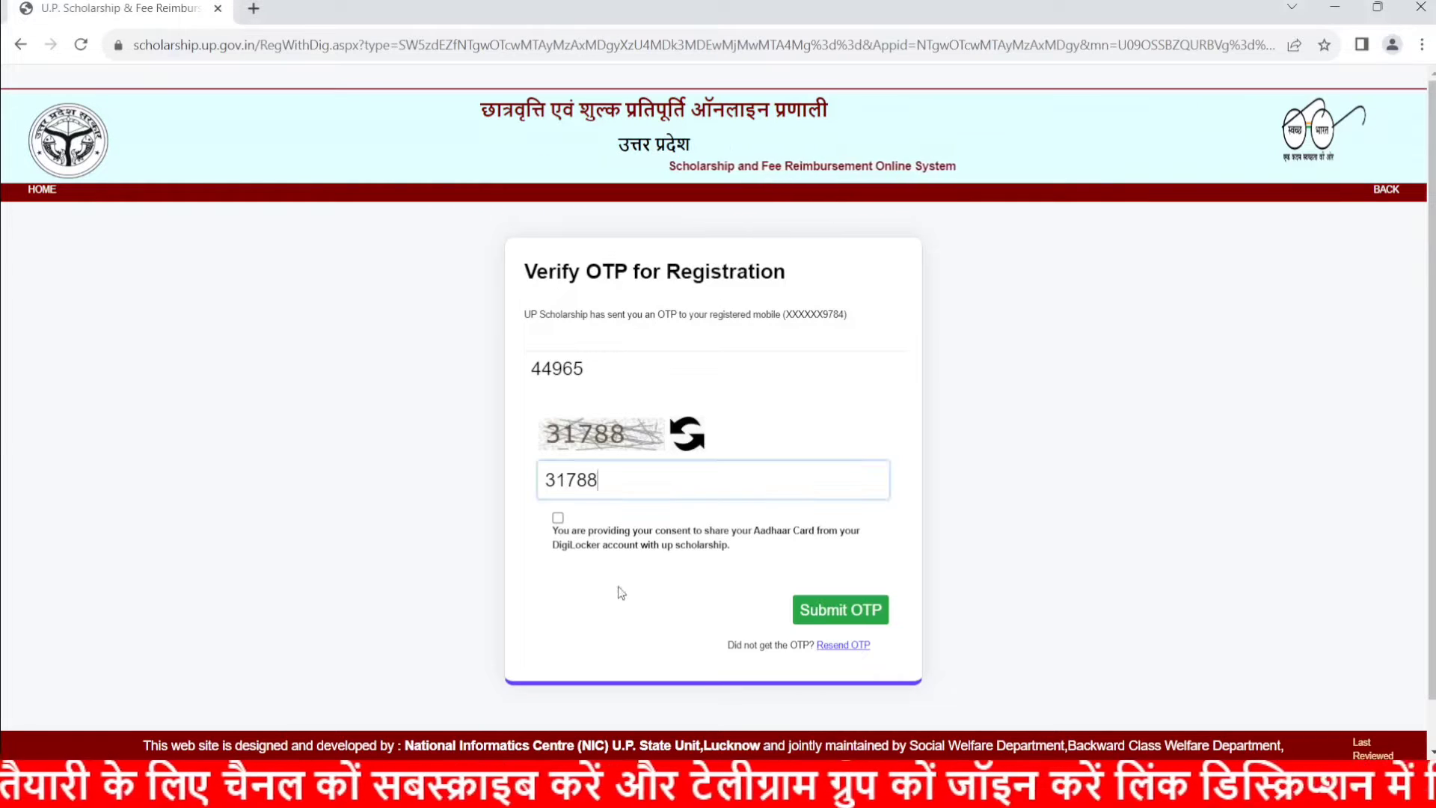
left_click(558, 517)
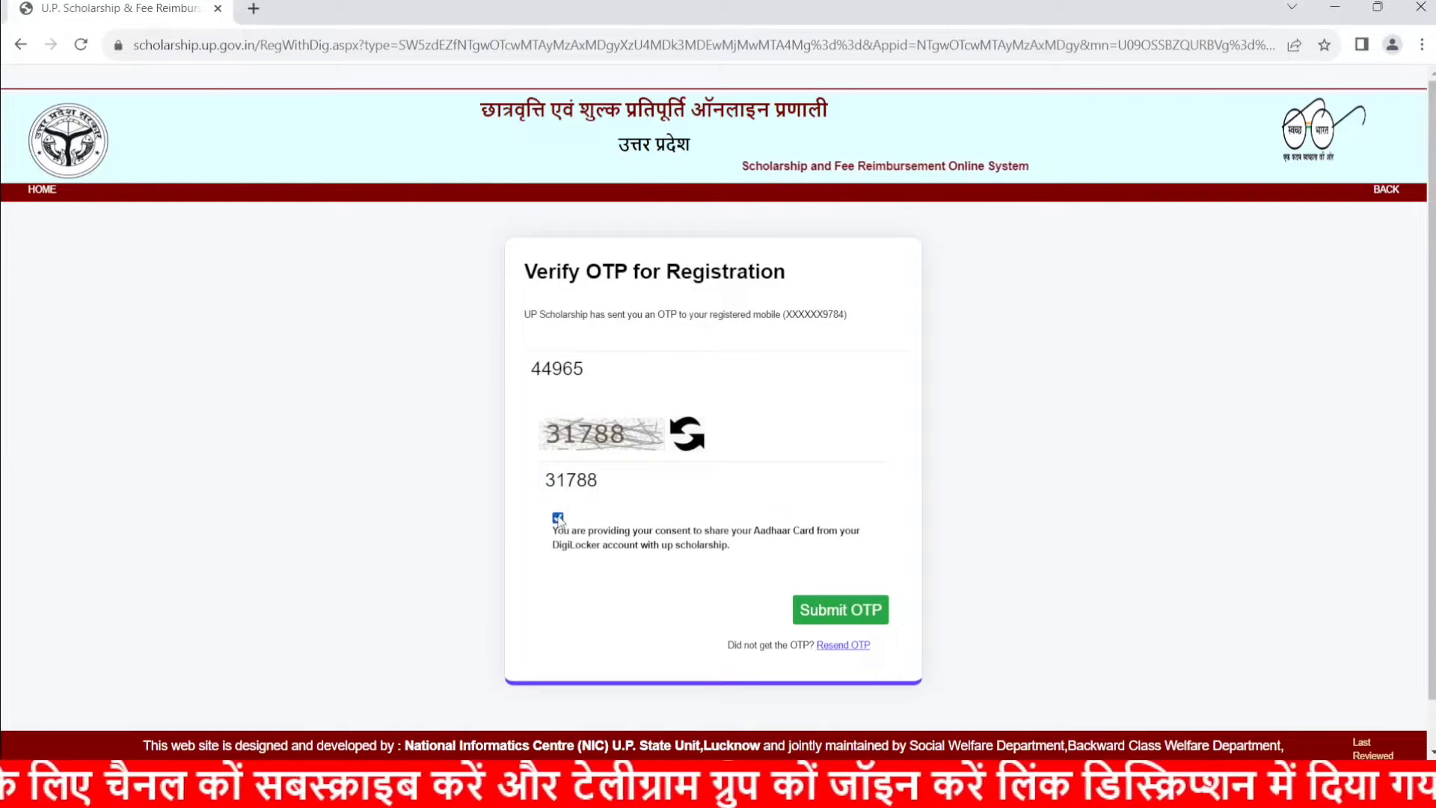
left_click(840, 609)
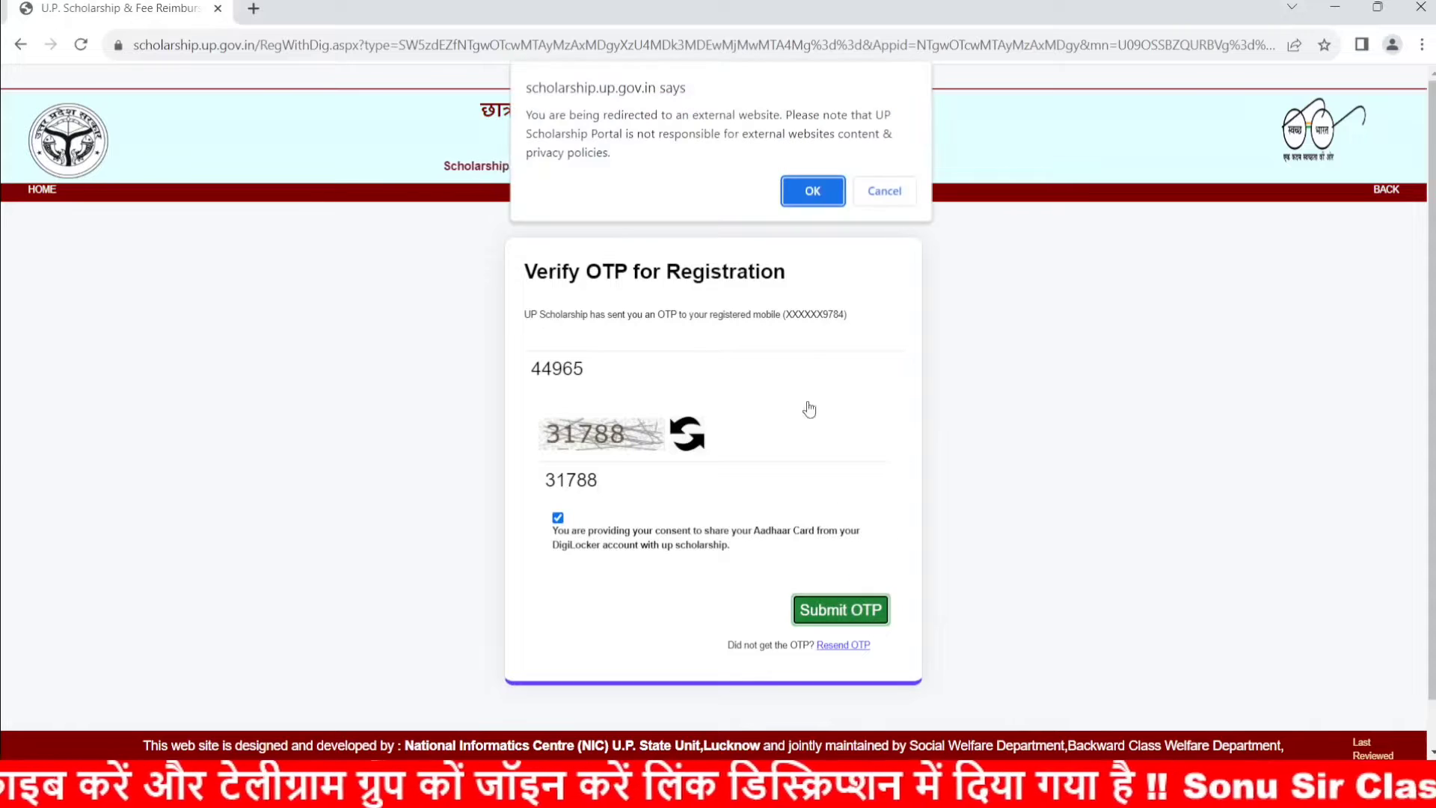
Accept the DigiLocker redirect and sign in with the registered mobile number.
left_click(819, 188)
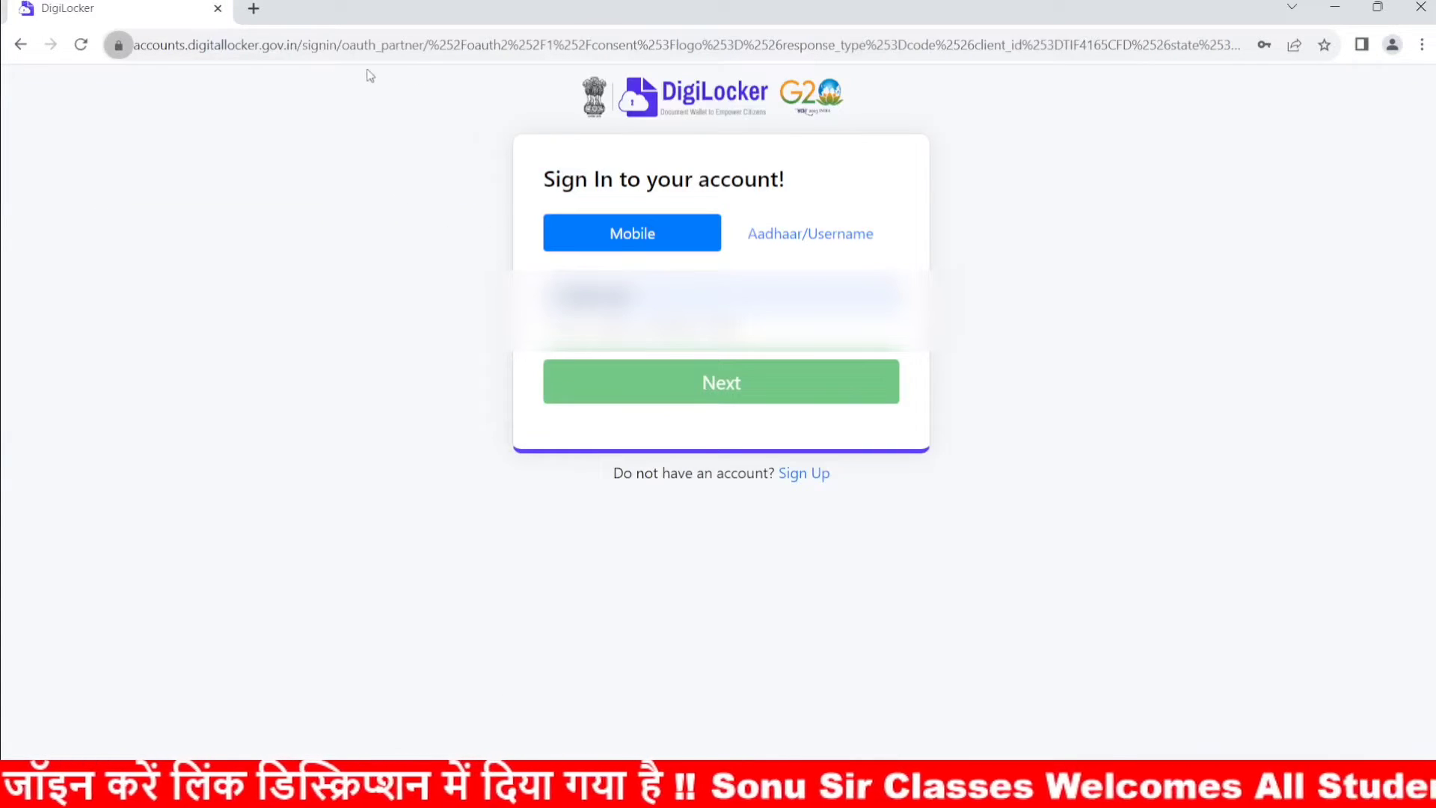
double_click(598, 297)
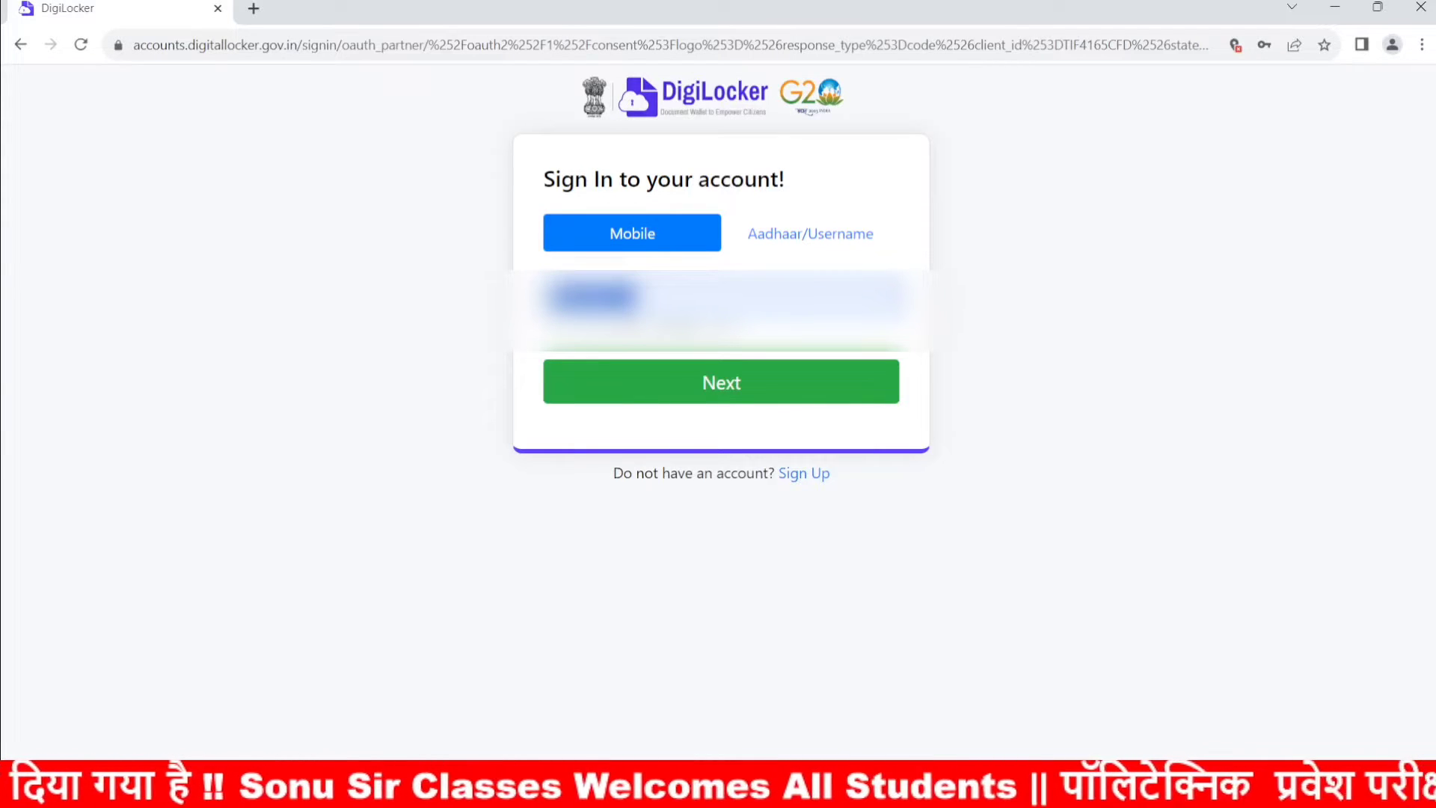
key("BackSpace")
type("•••••")
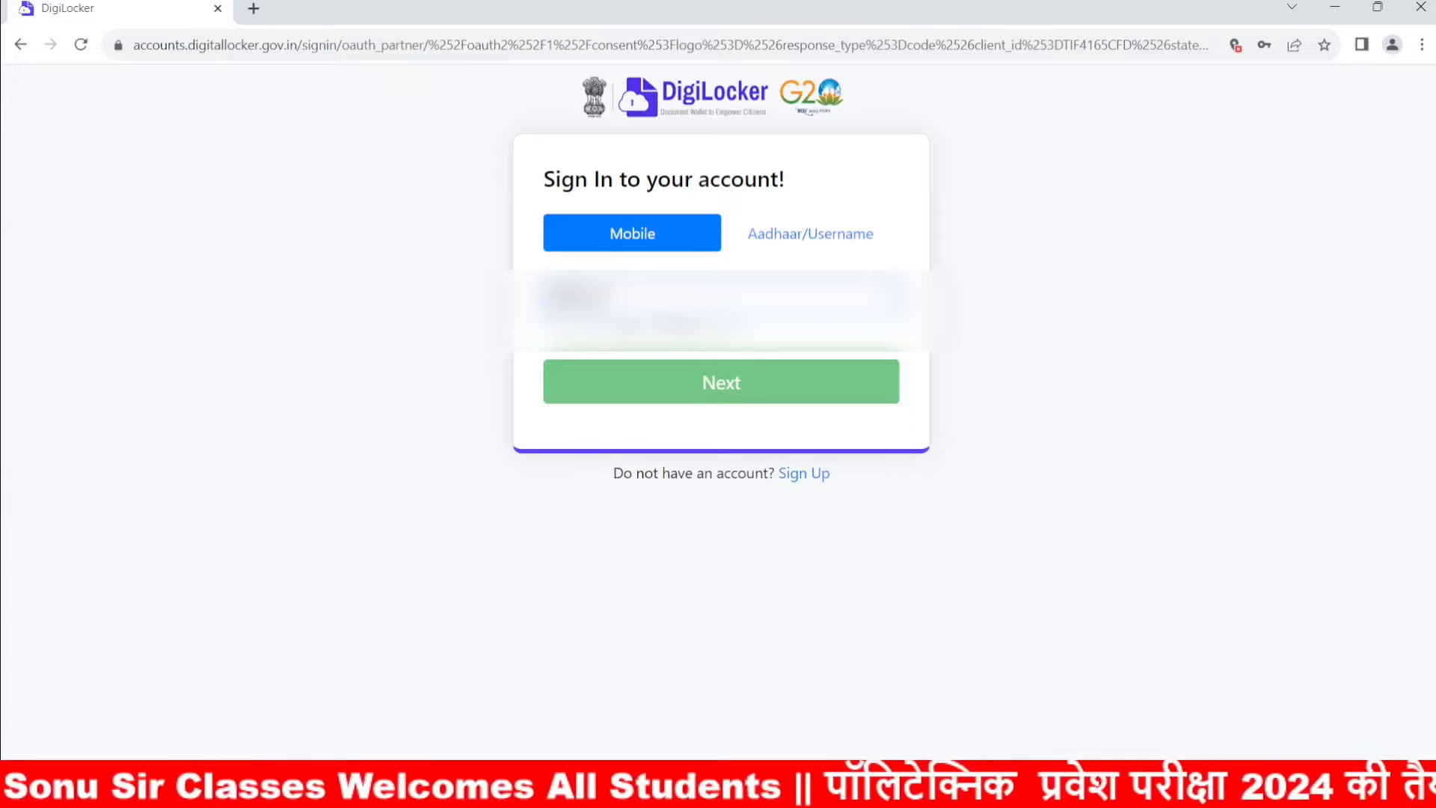
left_click(673, 371)
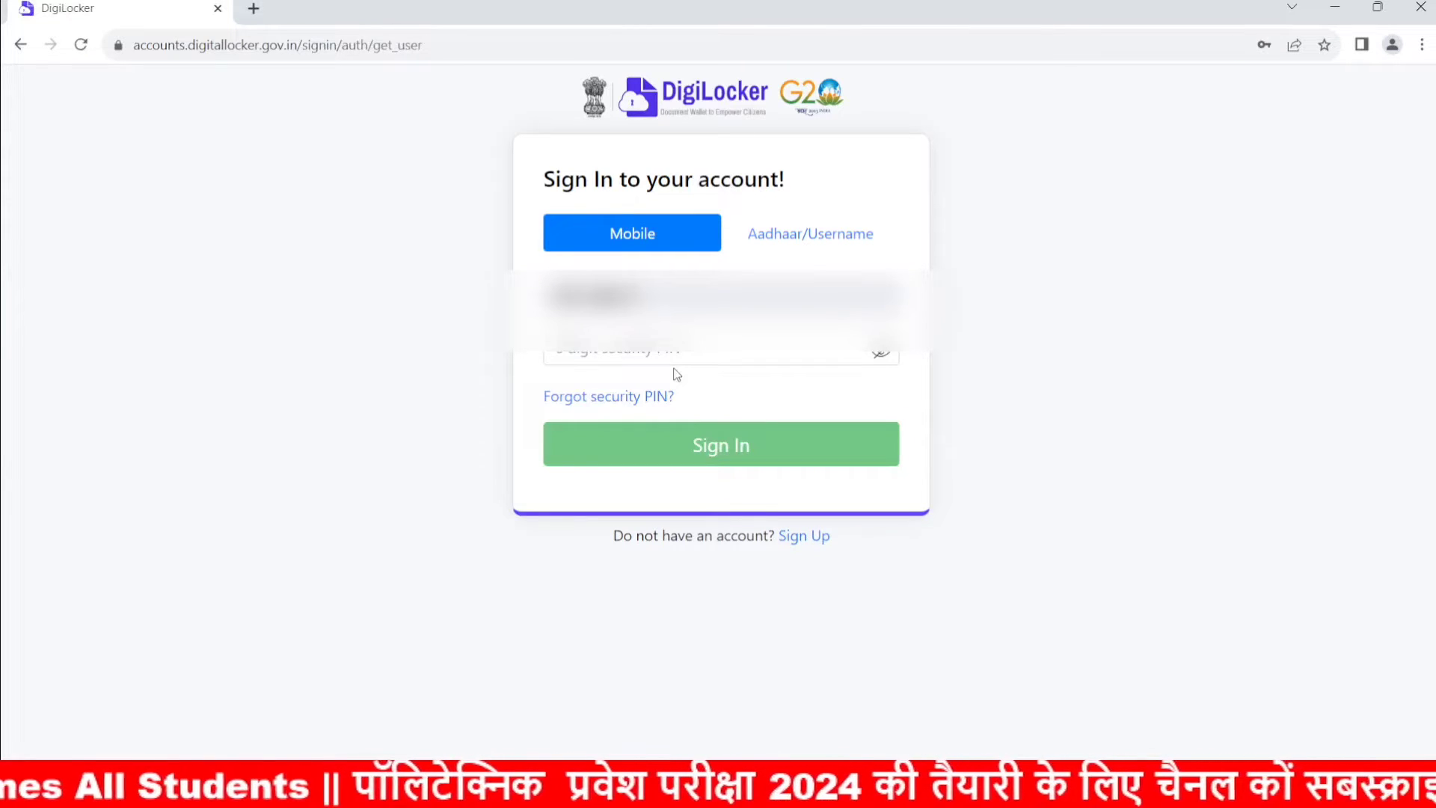
Start recovering the forgotten security PIN, entering and then erasing a few characters.
left_click(651, 353)
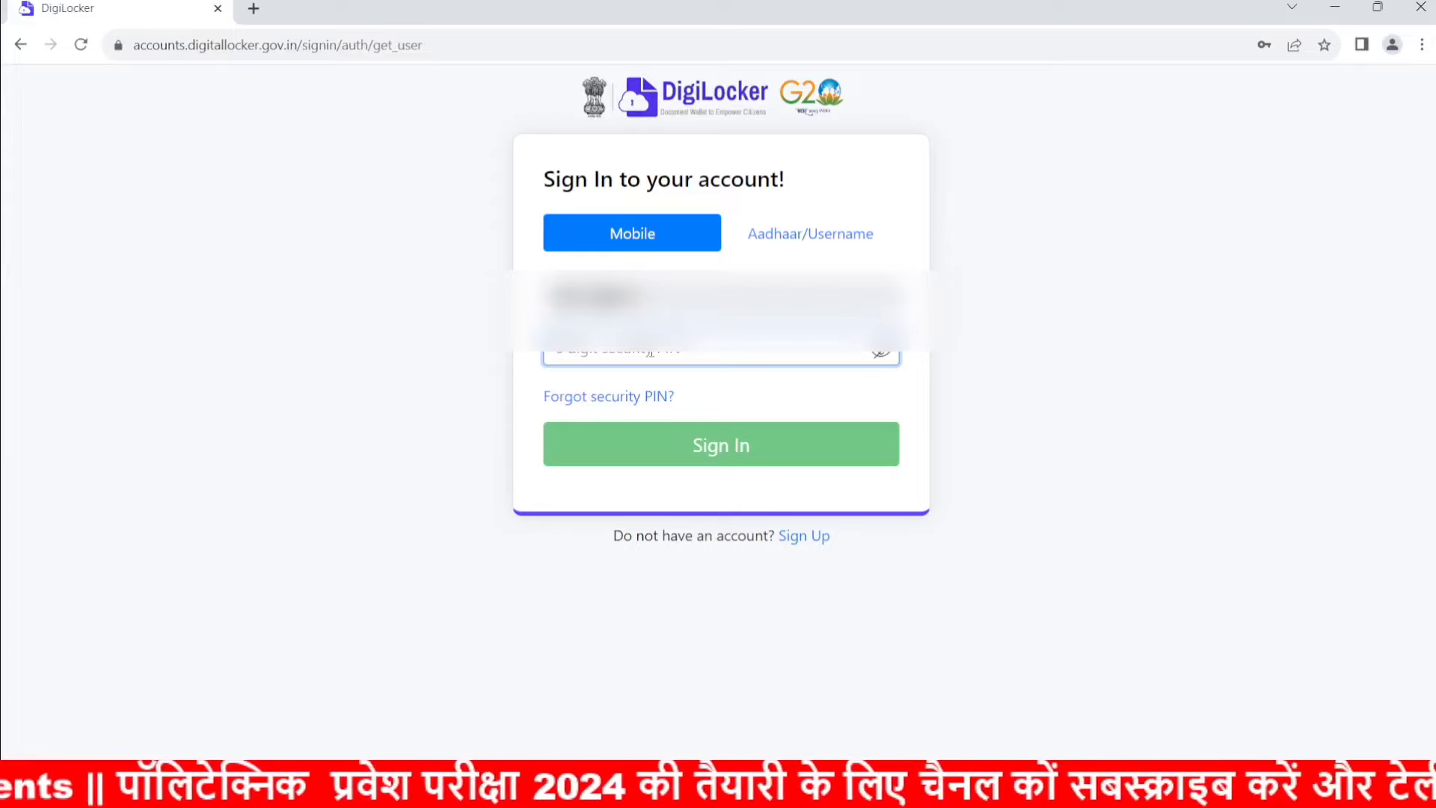
left_click(520, 360)
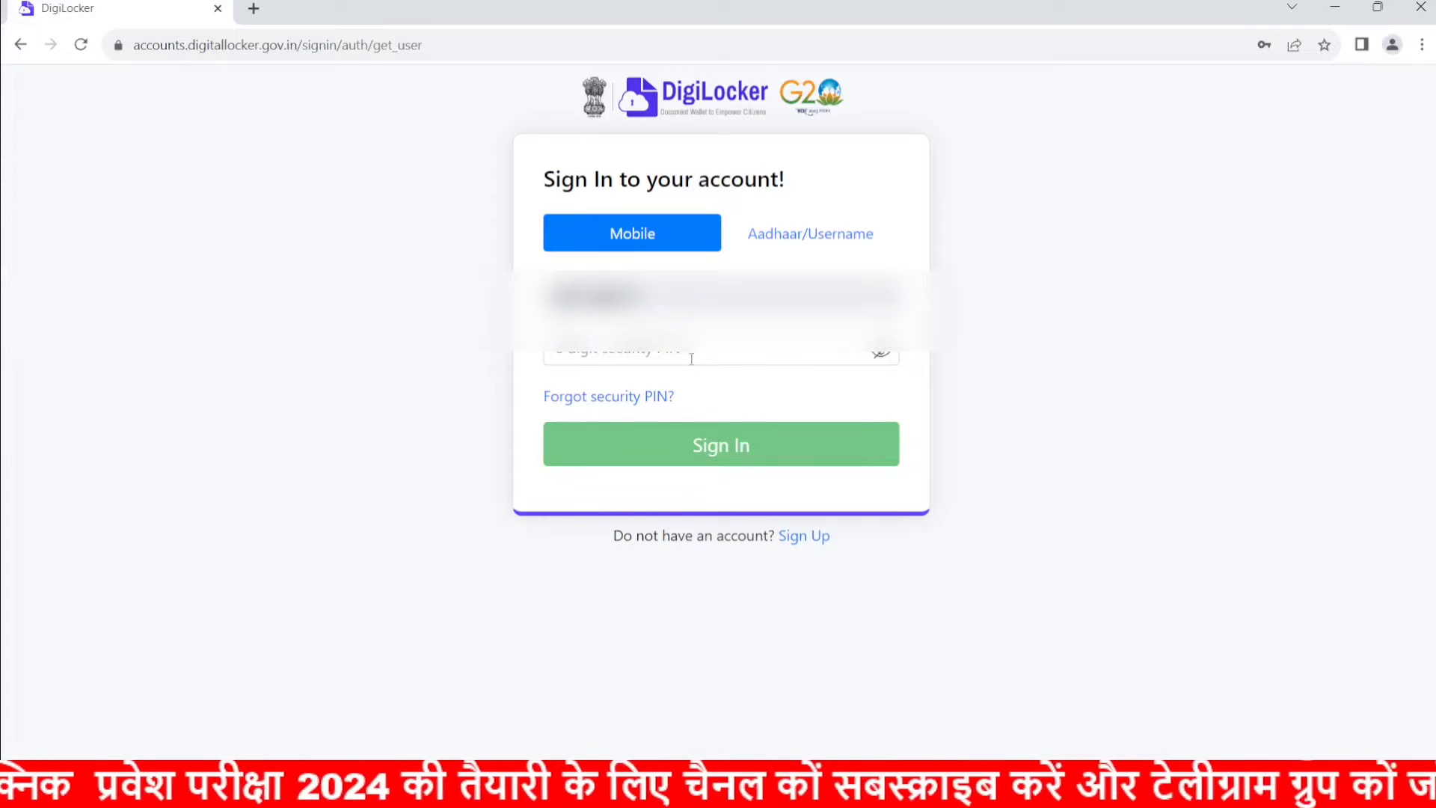
left_click(646, 407)
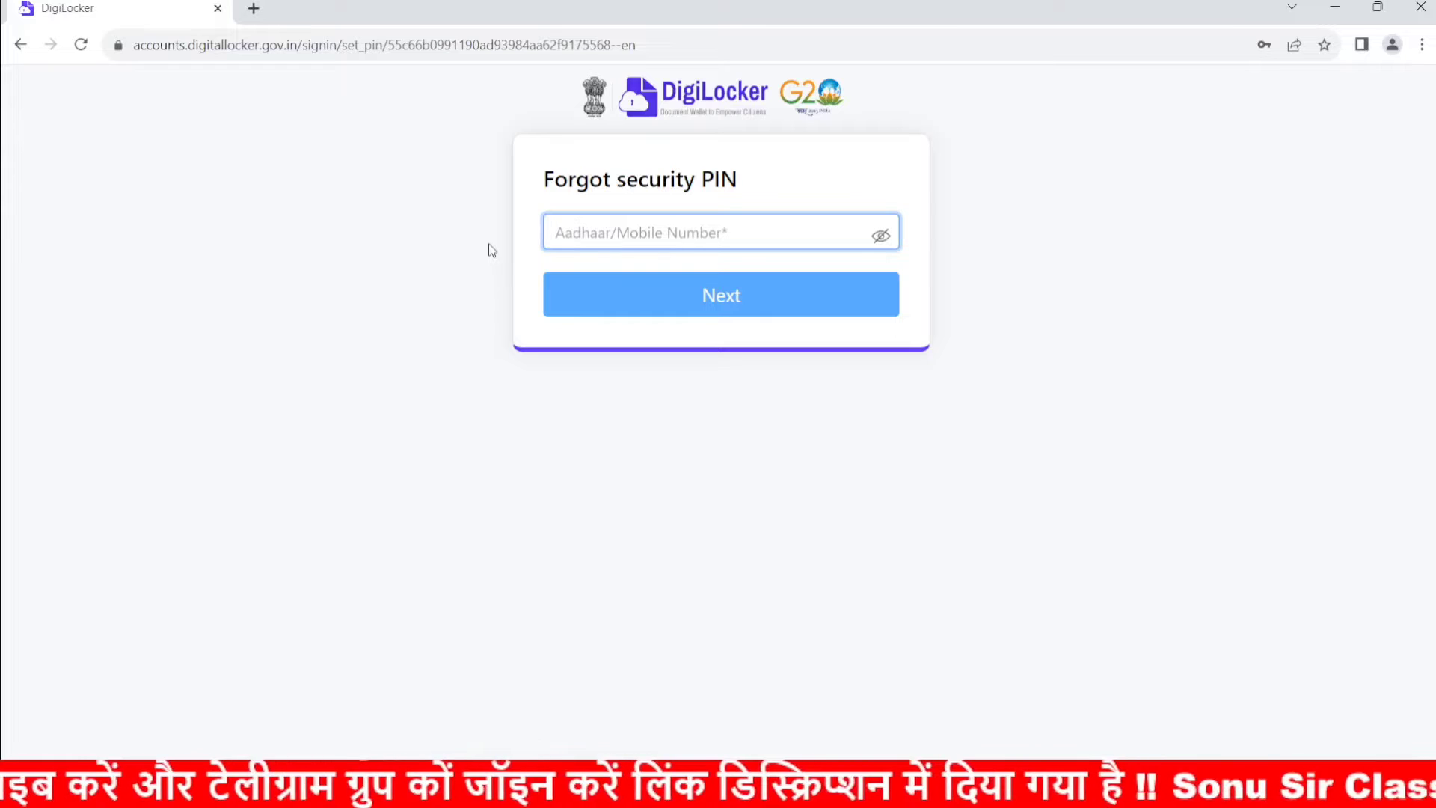
type("••")
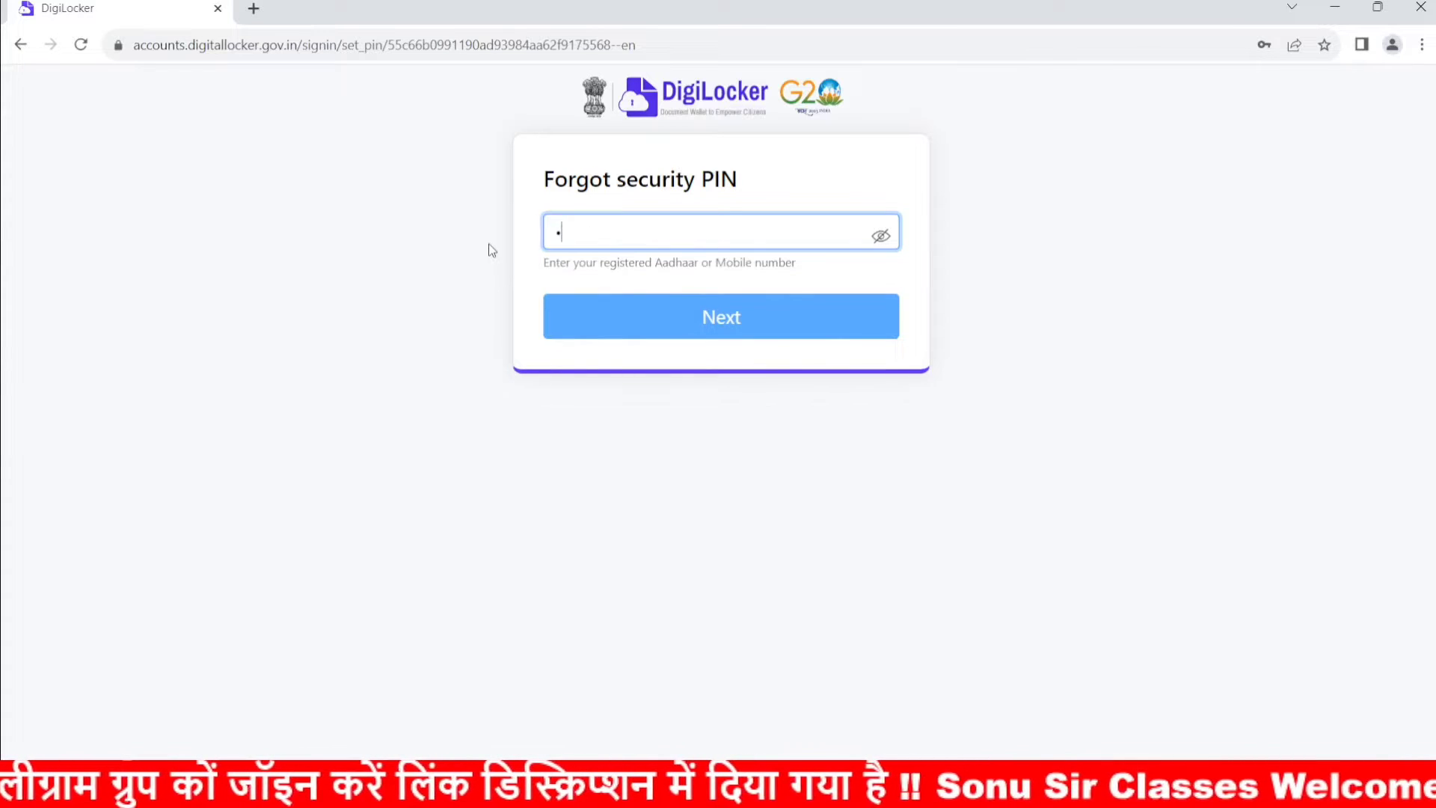
type("•")
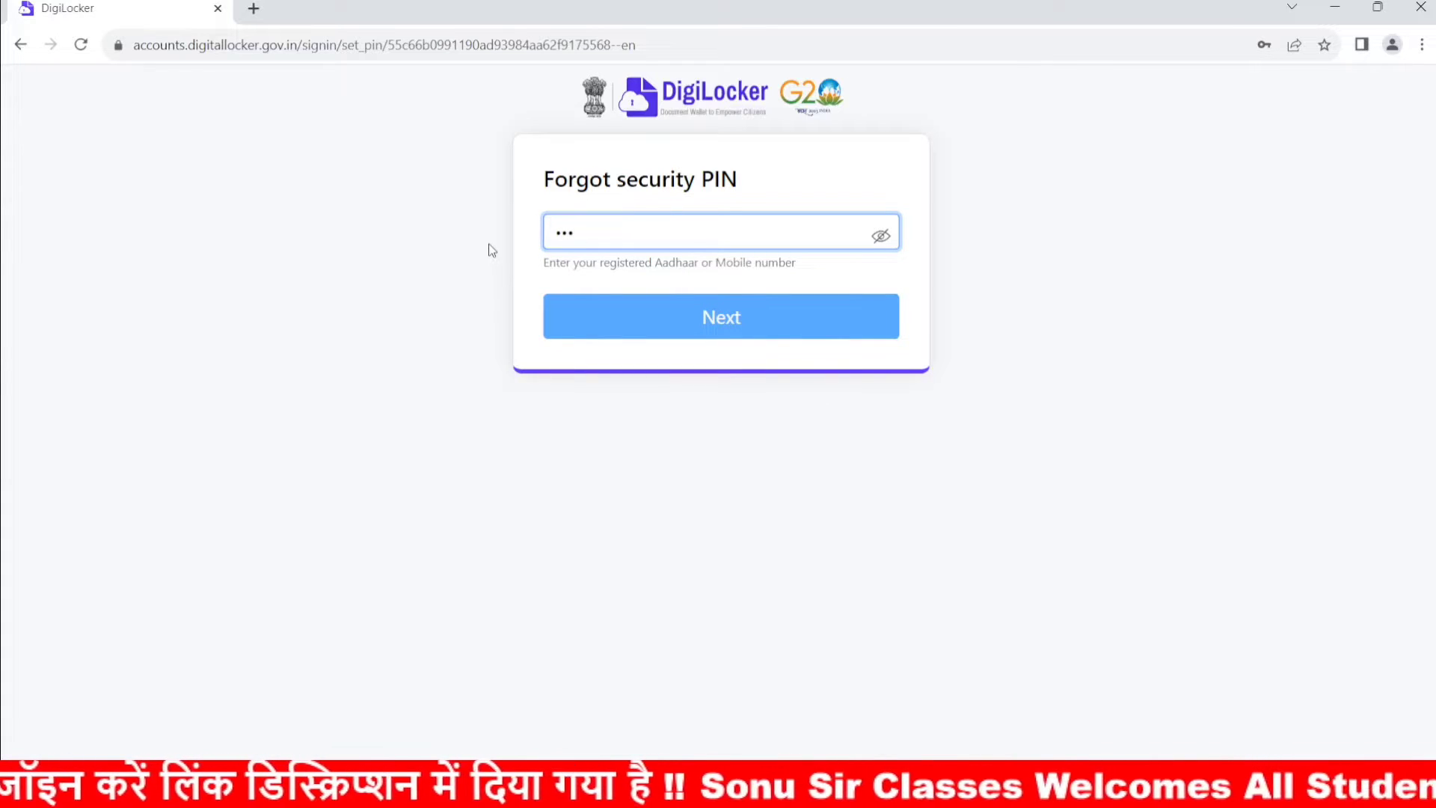
key("BackSpace")
key("BackSpace")
key("BackSpace")
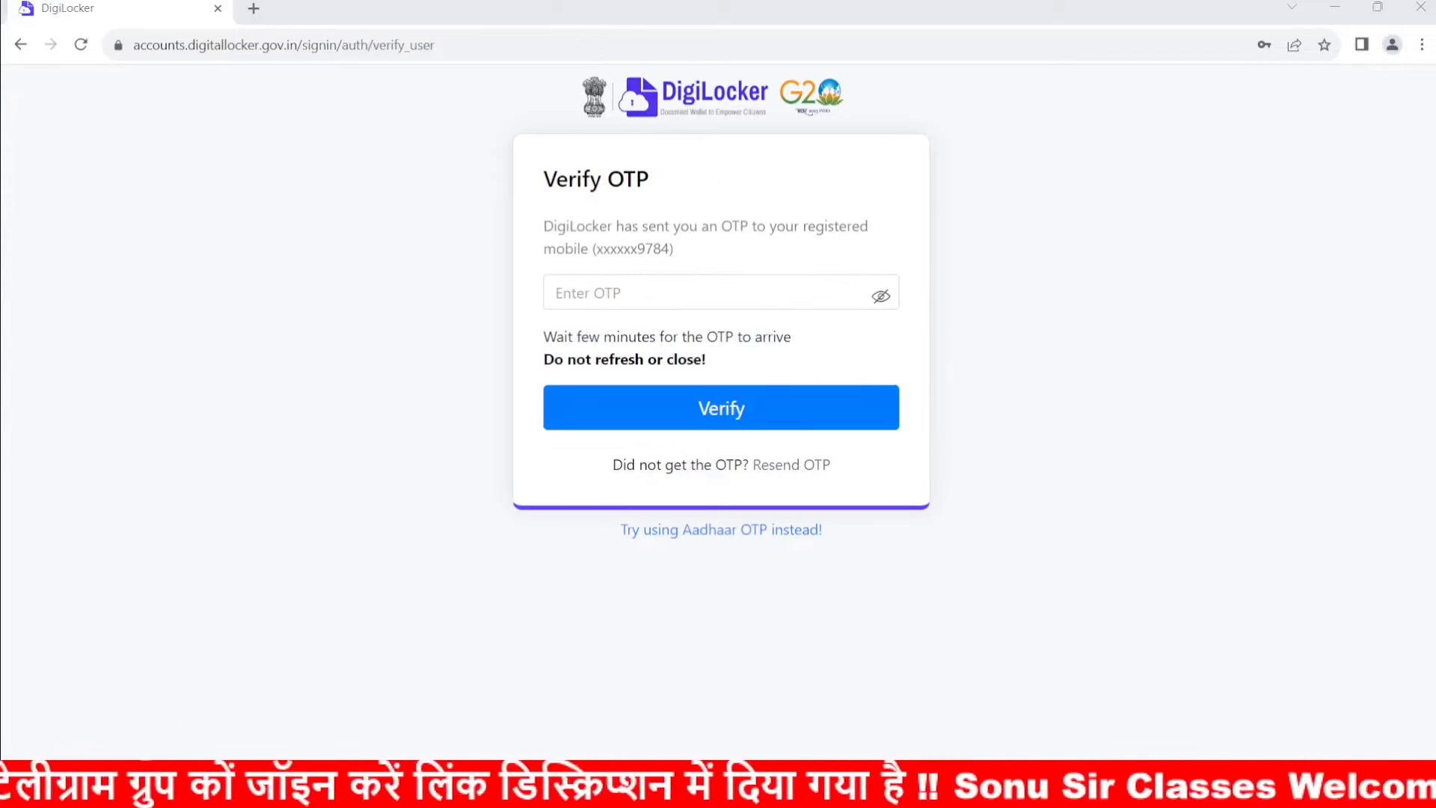
Enter the DigiLocker OTP and verify it to reach the Aadhaar and PAN consent form.
left_click(666, 298)
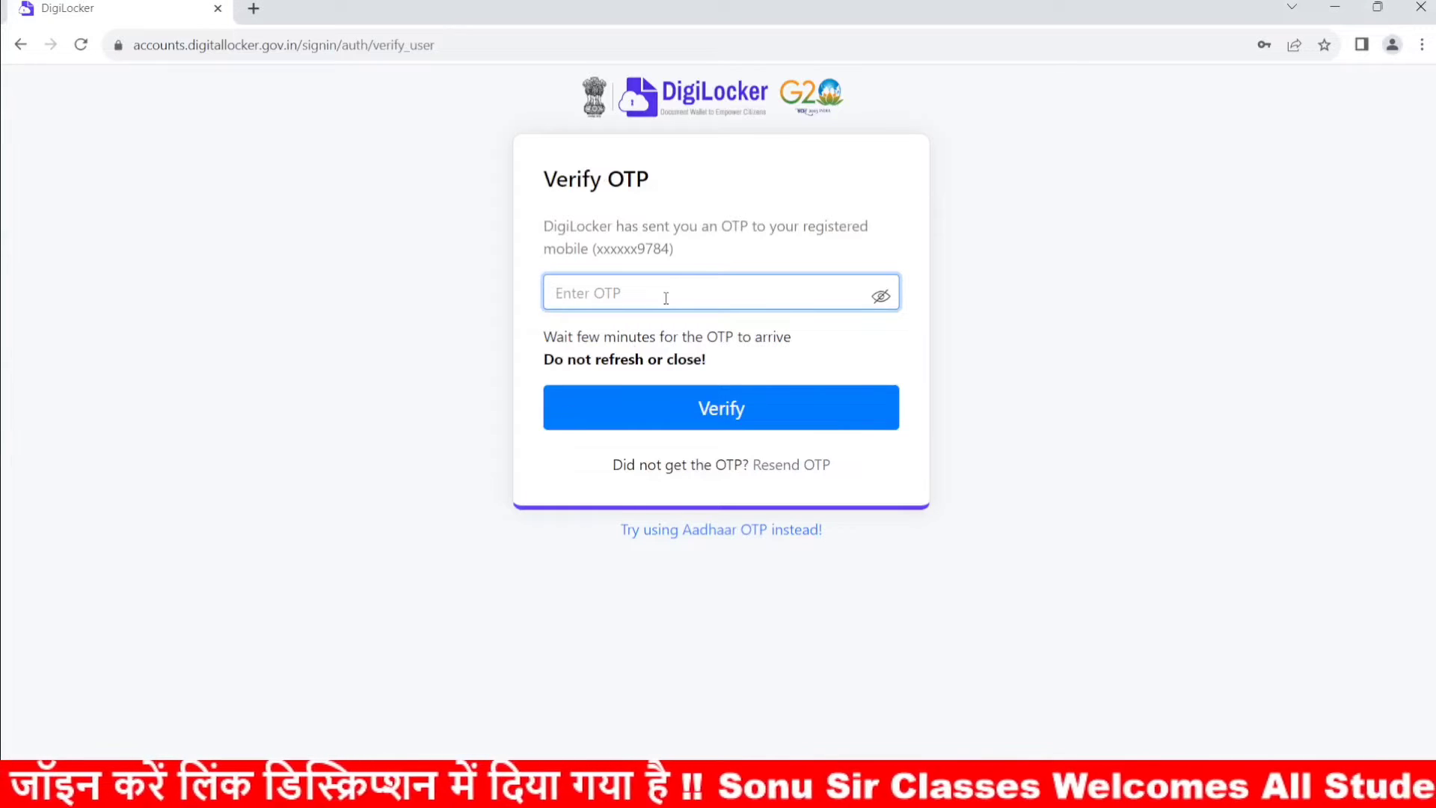
left_click(652, 605)
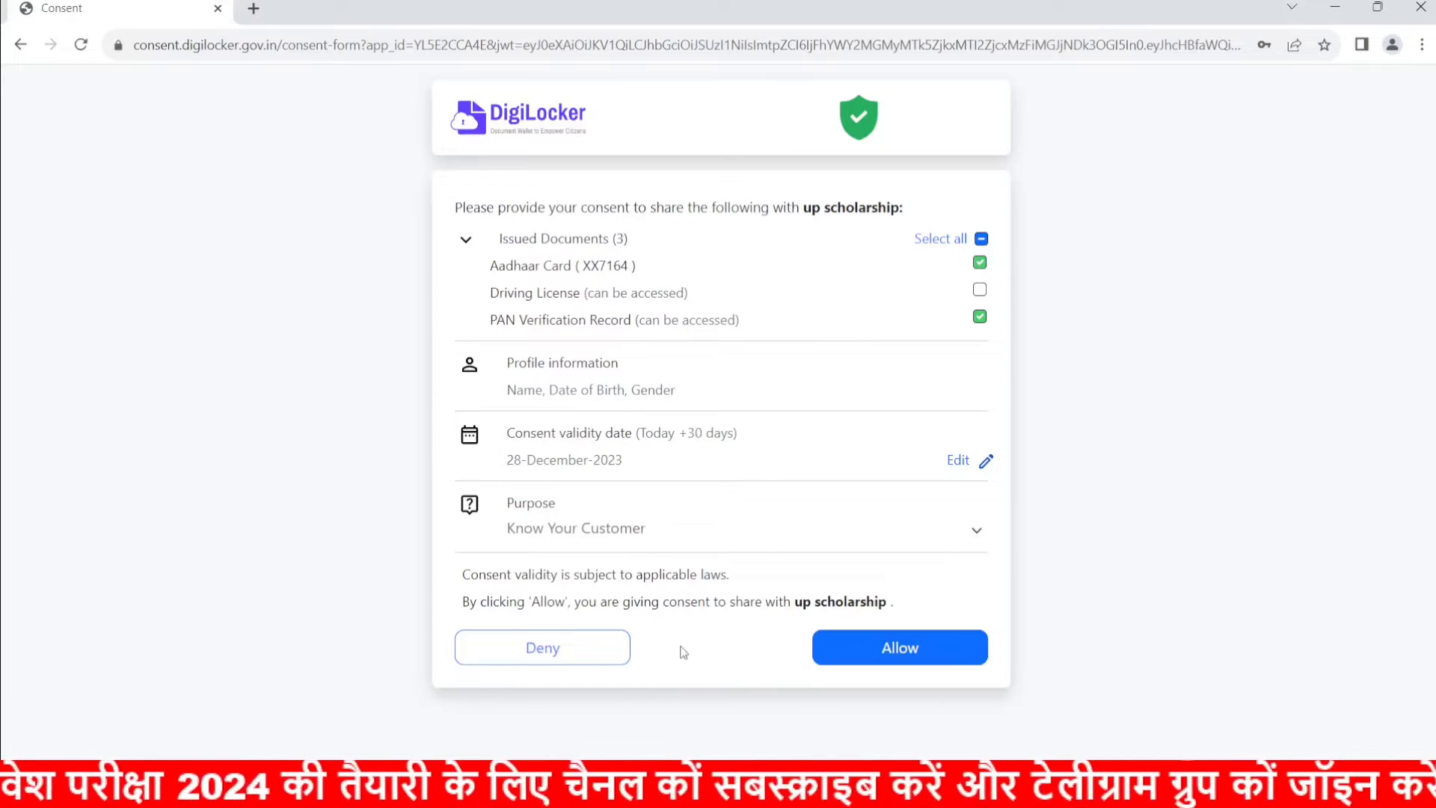
Allow DigiLocker to share Aadhaar Card and PAN Verification Record with up scholarship.
left_click(931, 660)
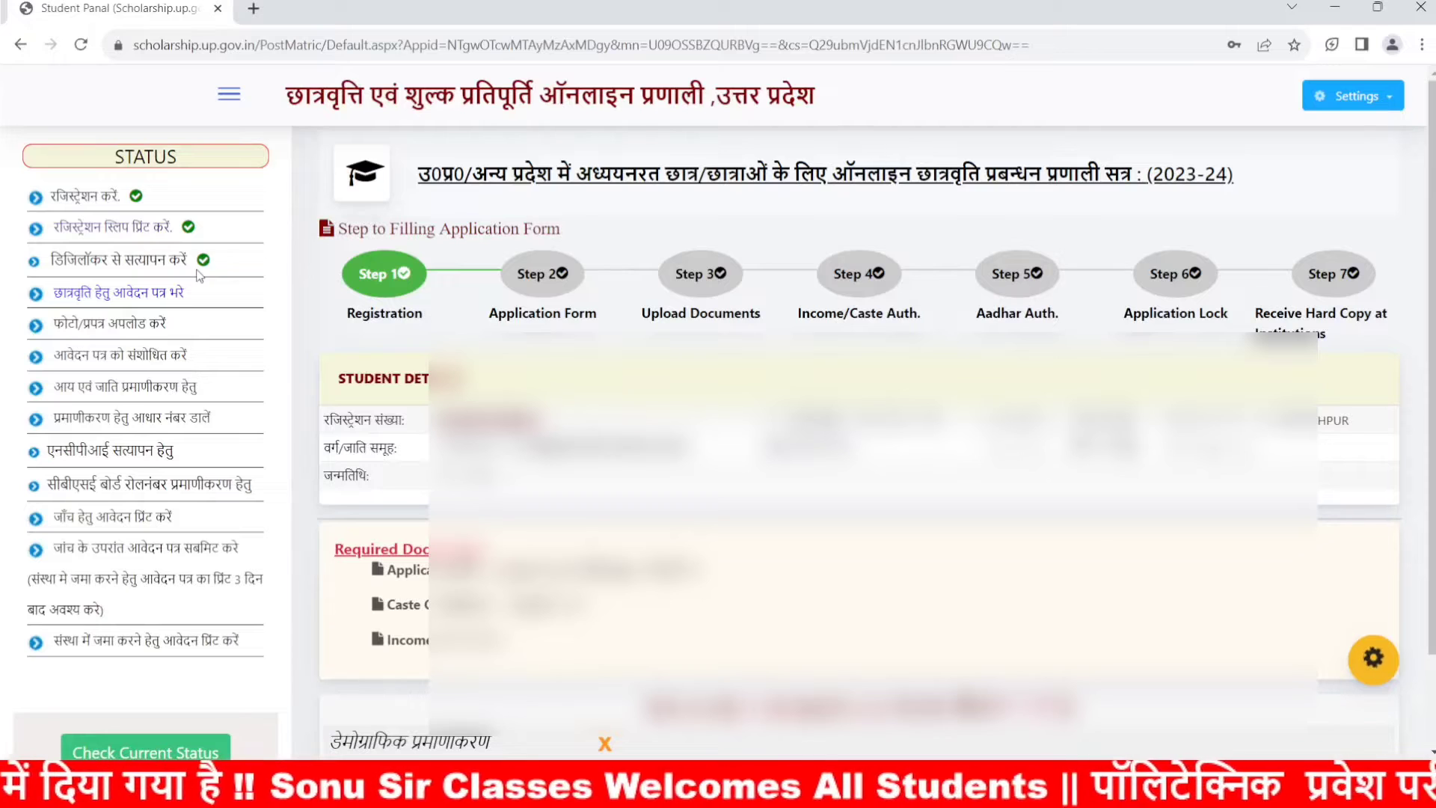
Point out the ticked DigiLocker step, then open छात्रवृति हेतु आवेदन पत्र भरे from the sidebar.
left_click_drag(193, 261, 36, 266)
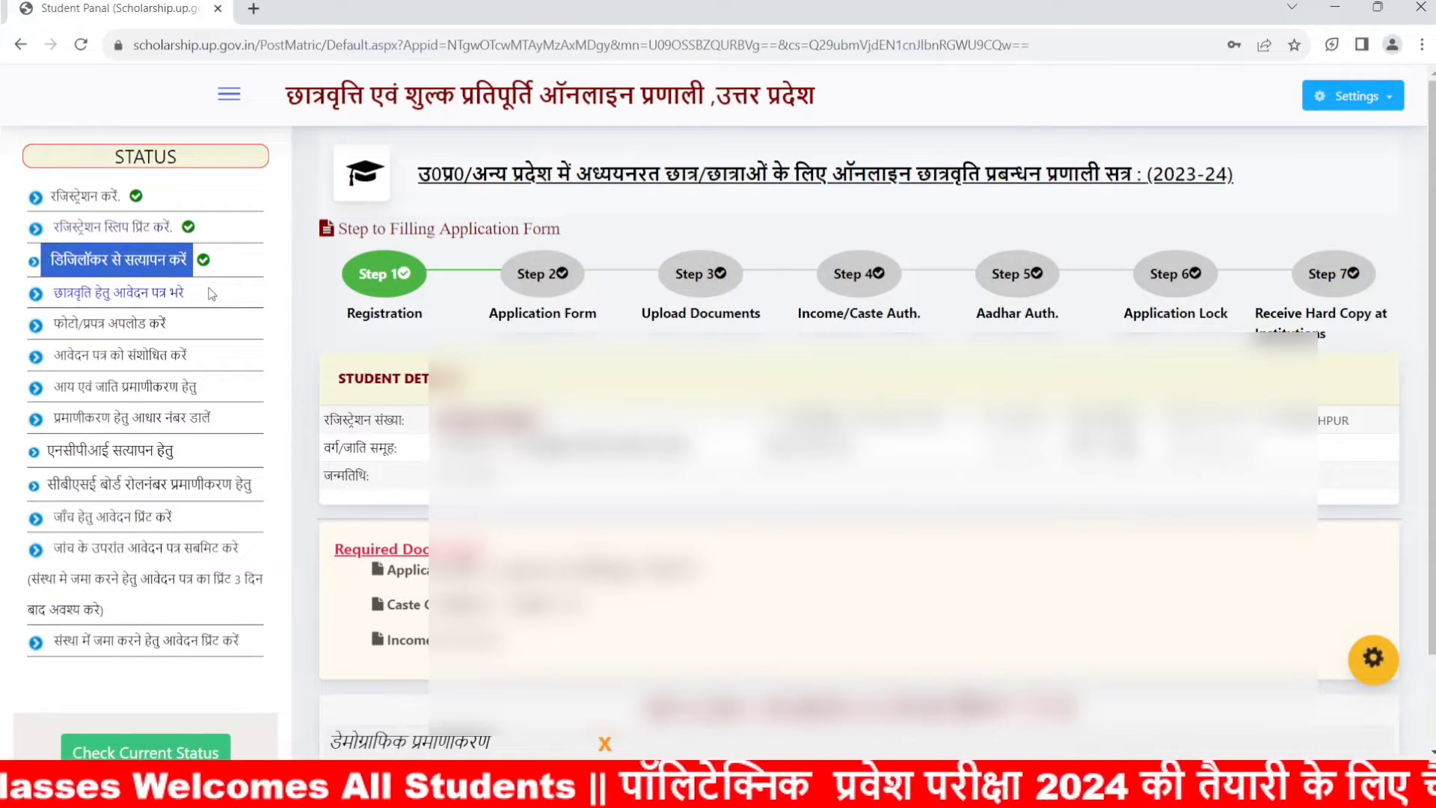
left_click(279, 341)
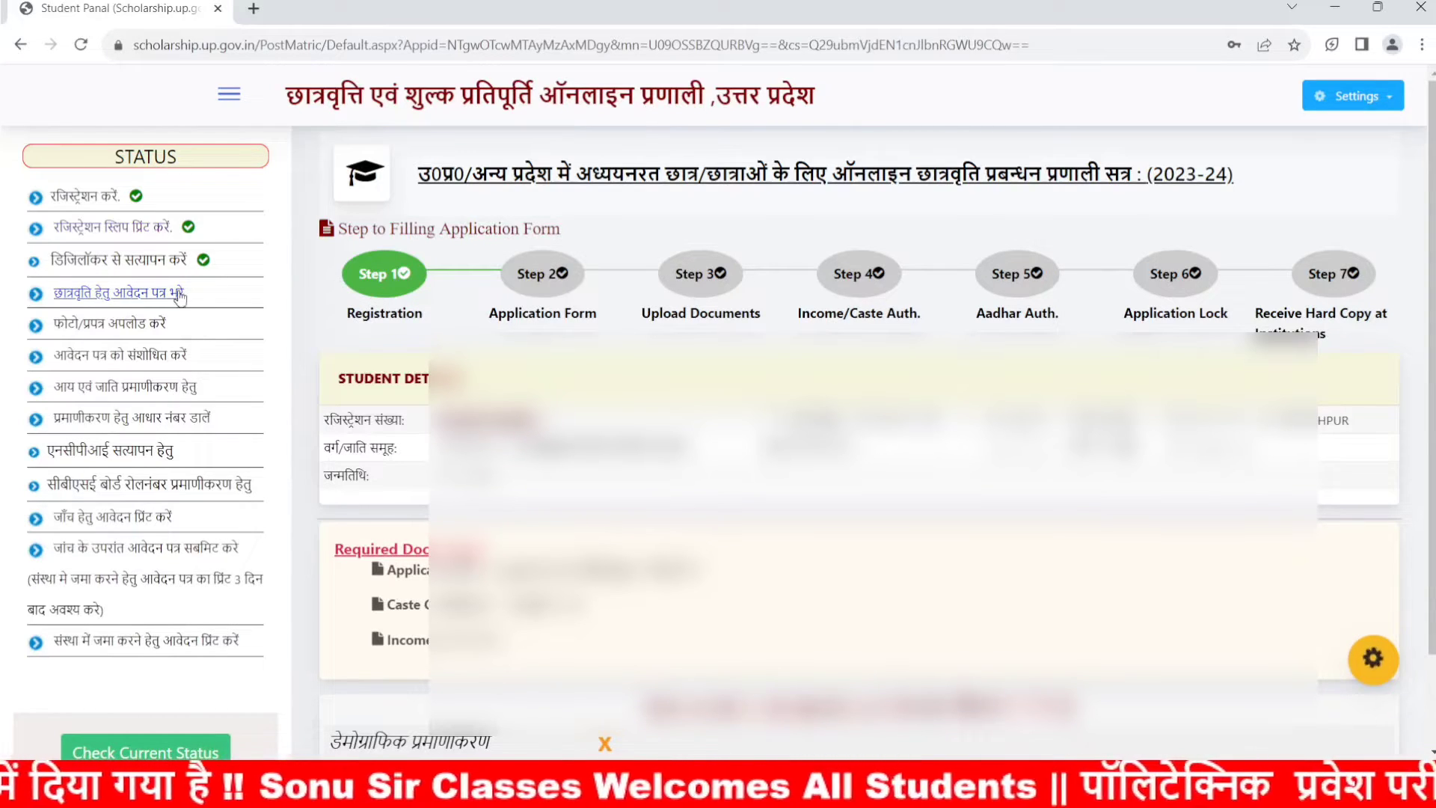
left_click(126, 299)
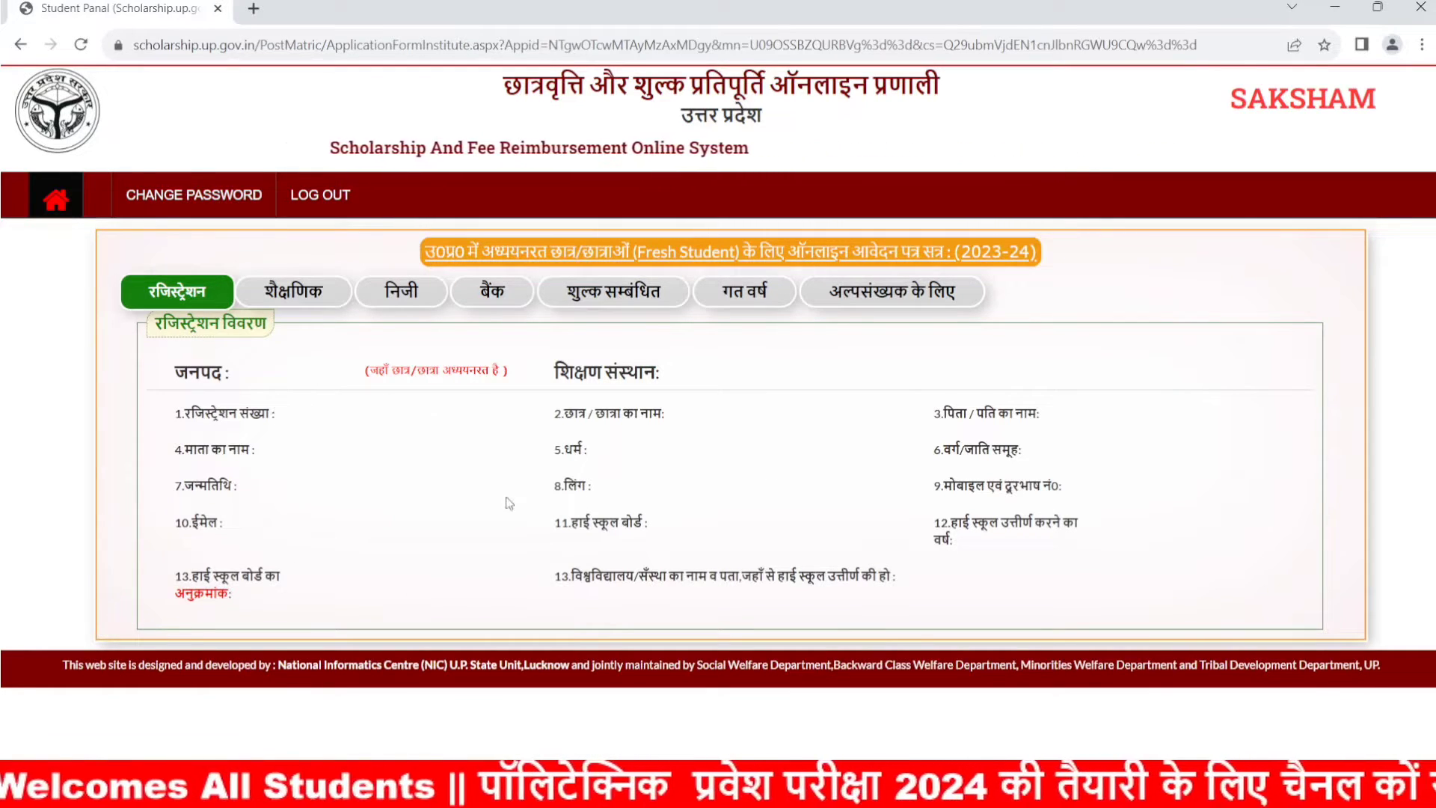
left_click(289, 302)
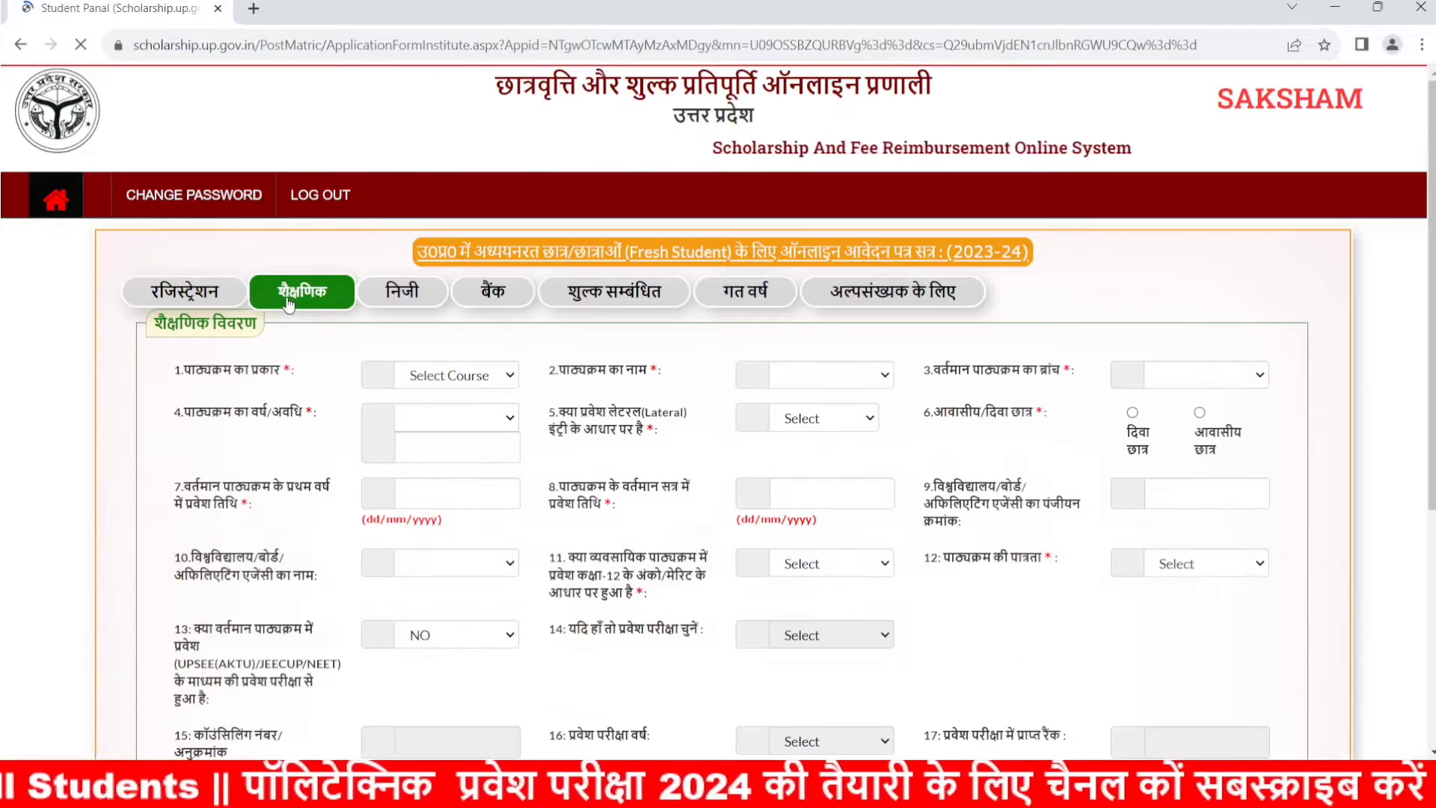
scroll(527, 434, "down", 3)
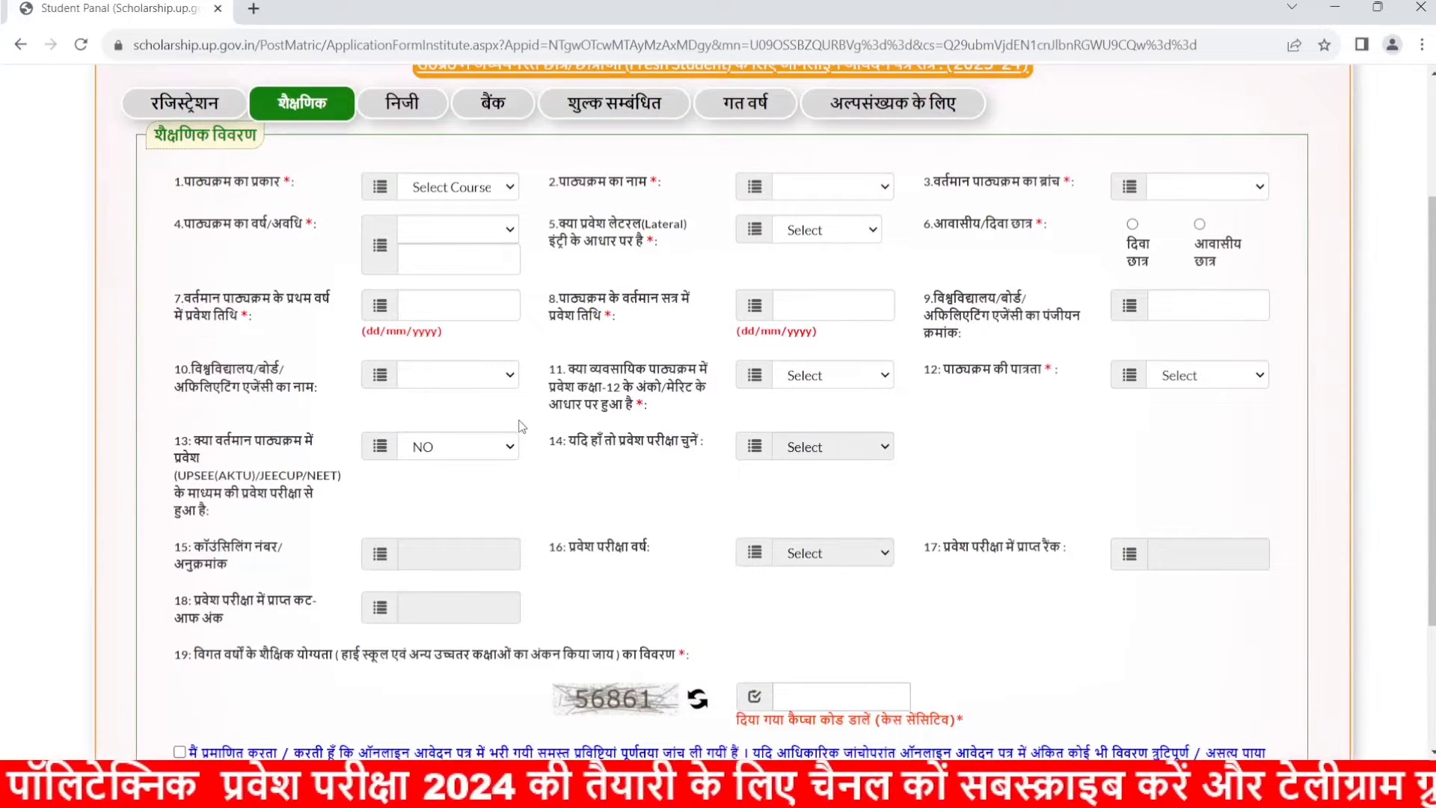
key("ctrl+plus")
key("ctrl+plus")
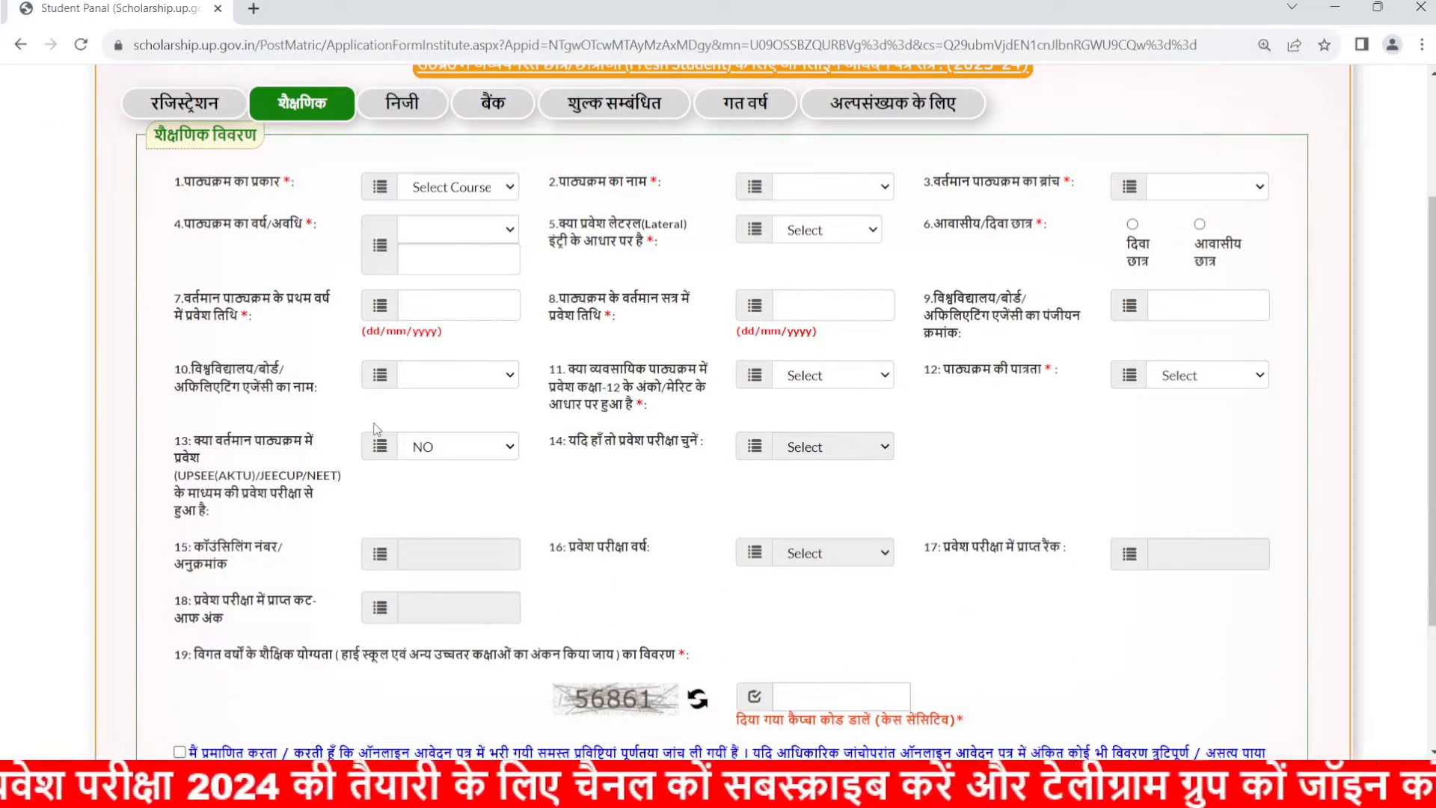
scroll(596, 383, "up", 1)
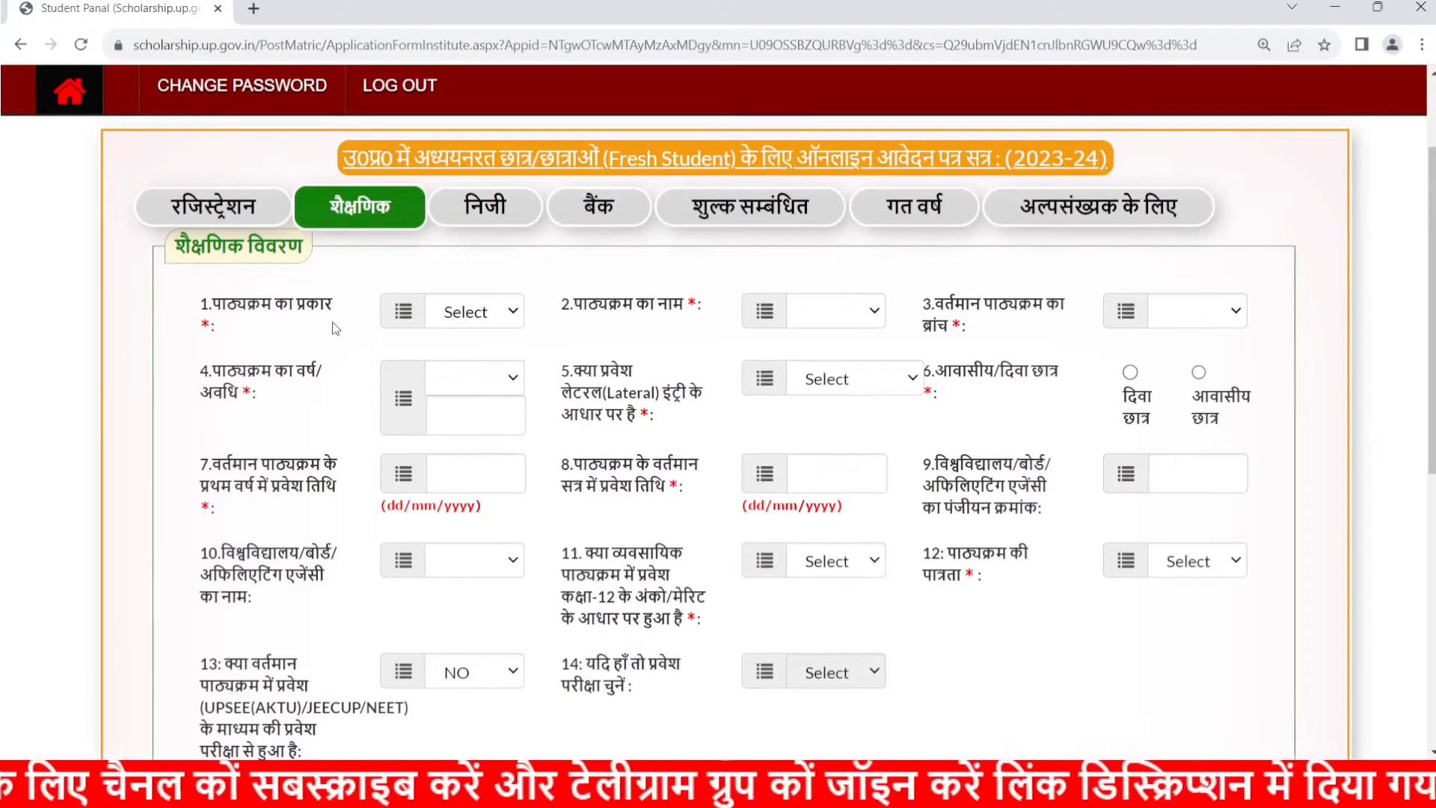
left_click_drag(335, 327, 209, 318)
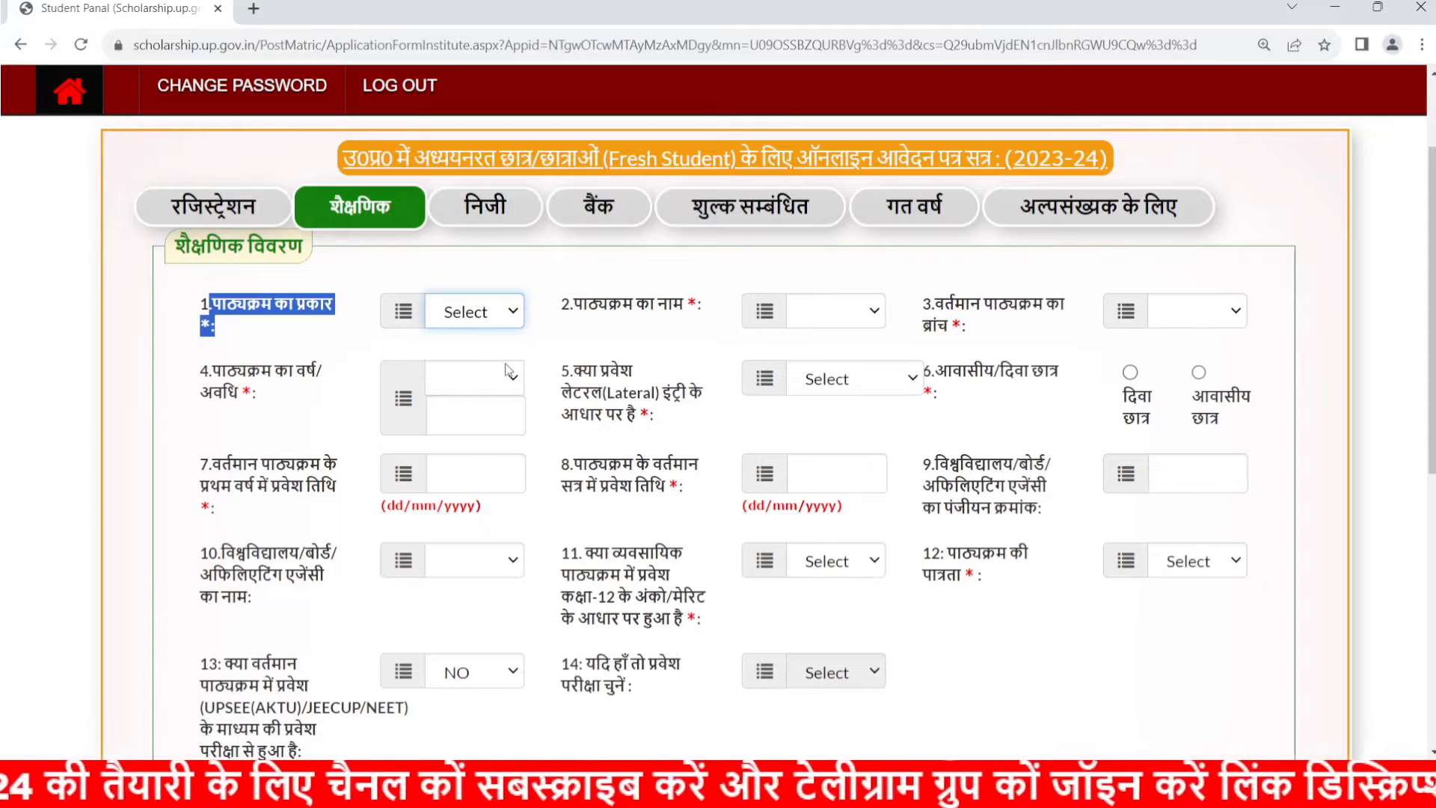
Choose नियमित as the course type in the academic details.
left_click(521, 262)
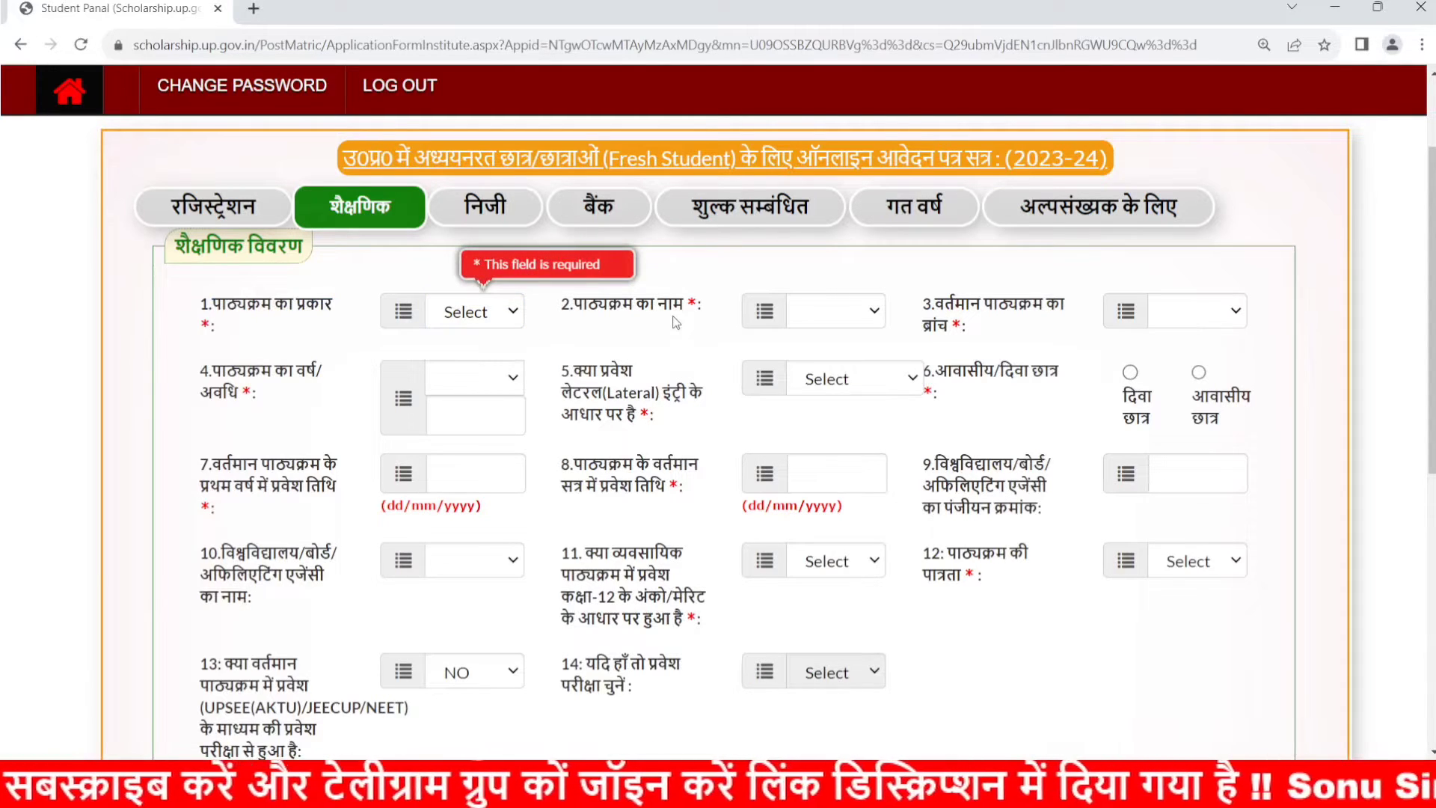
left_click_drag(692, 314, 564, 307)
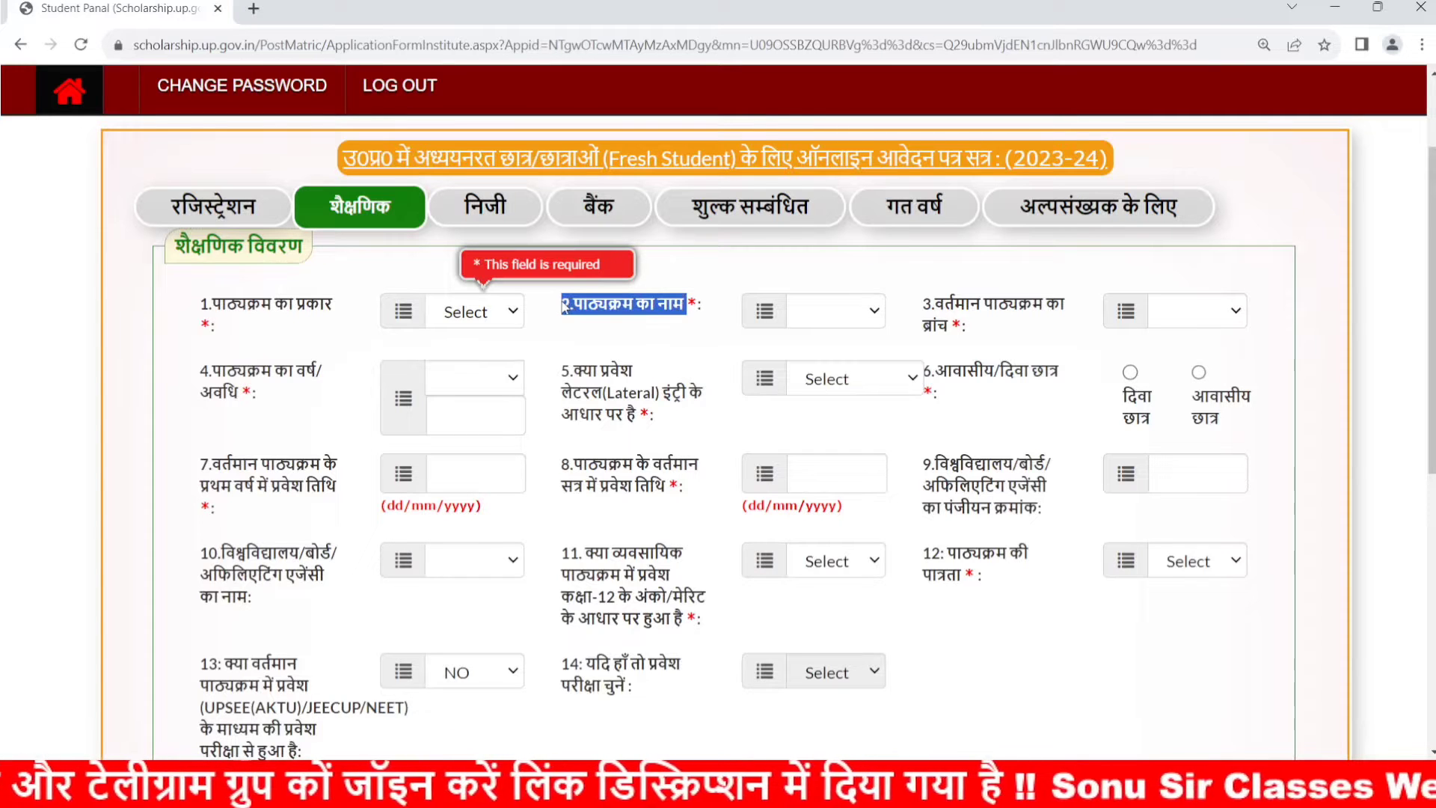
left_click(853, 310)
left_click(446, 323)
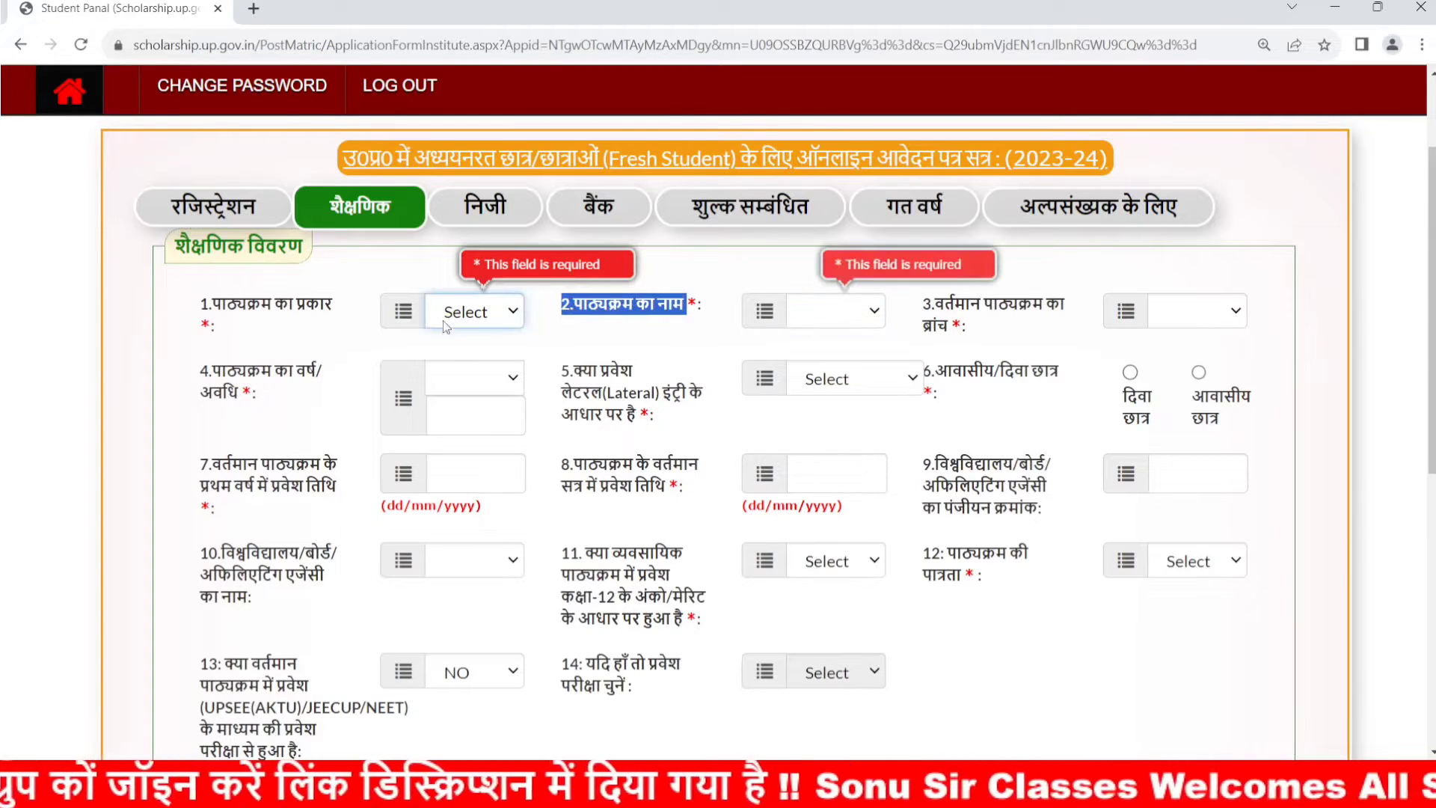
key("Down")
scroll(727, 297, "down", 2)
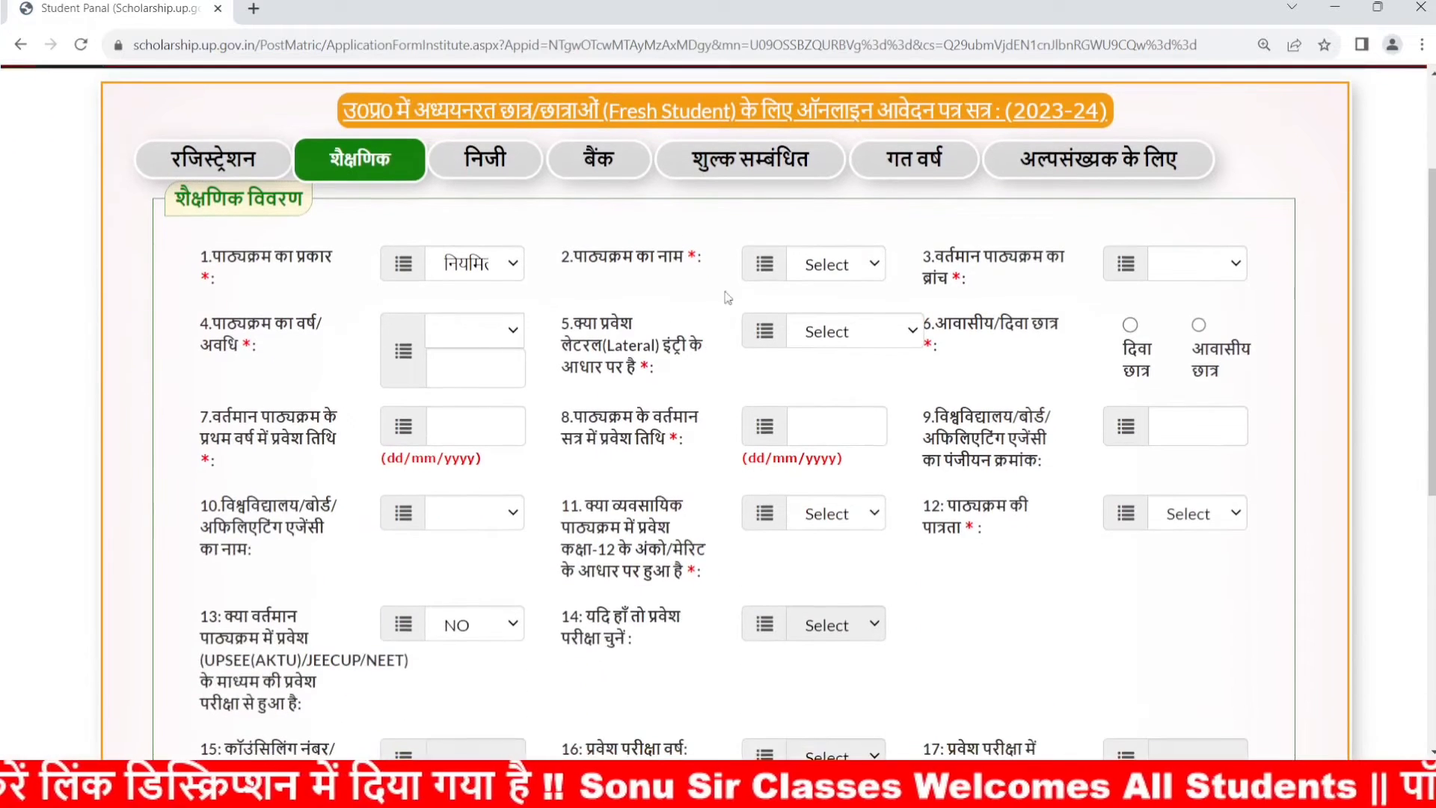
Pick the Diploma course from the course name dropdown.
left_click(847, 265)
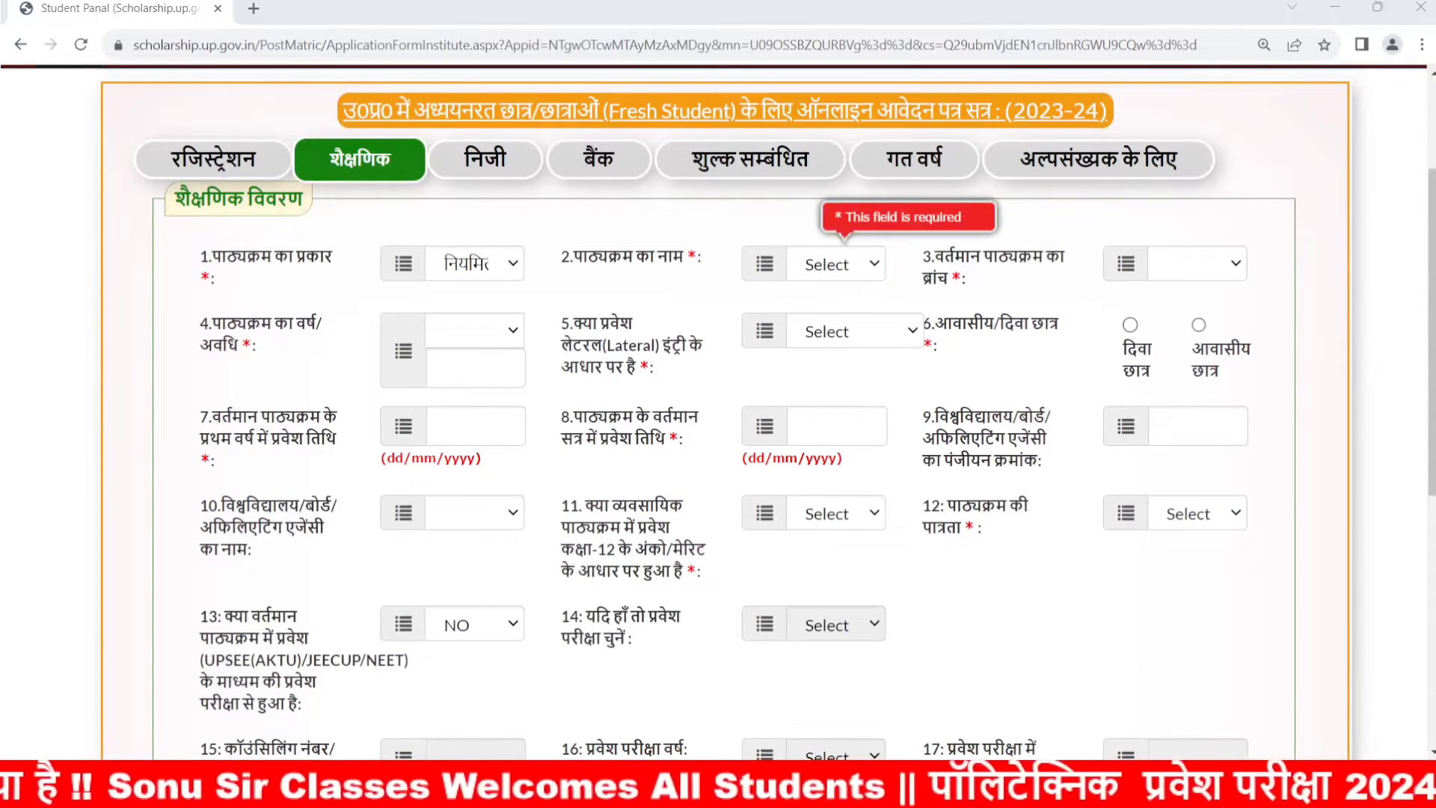
scroll(718, 411, "down", 1)
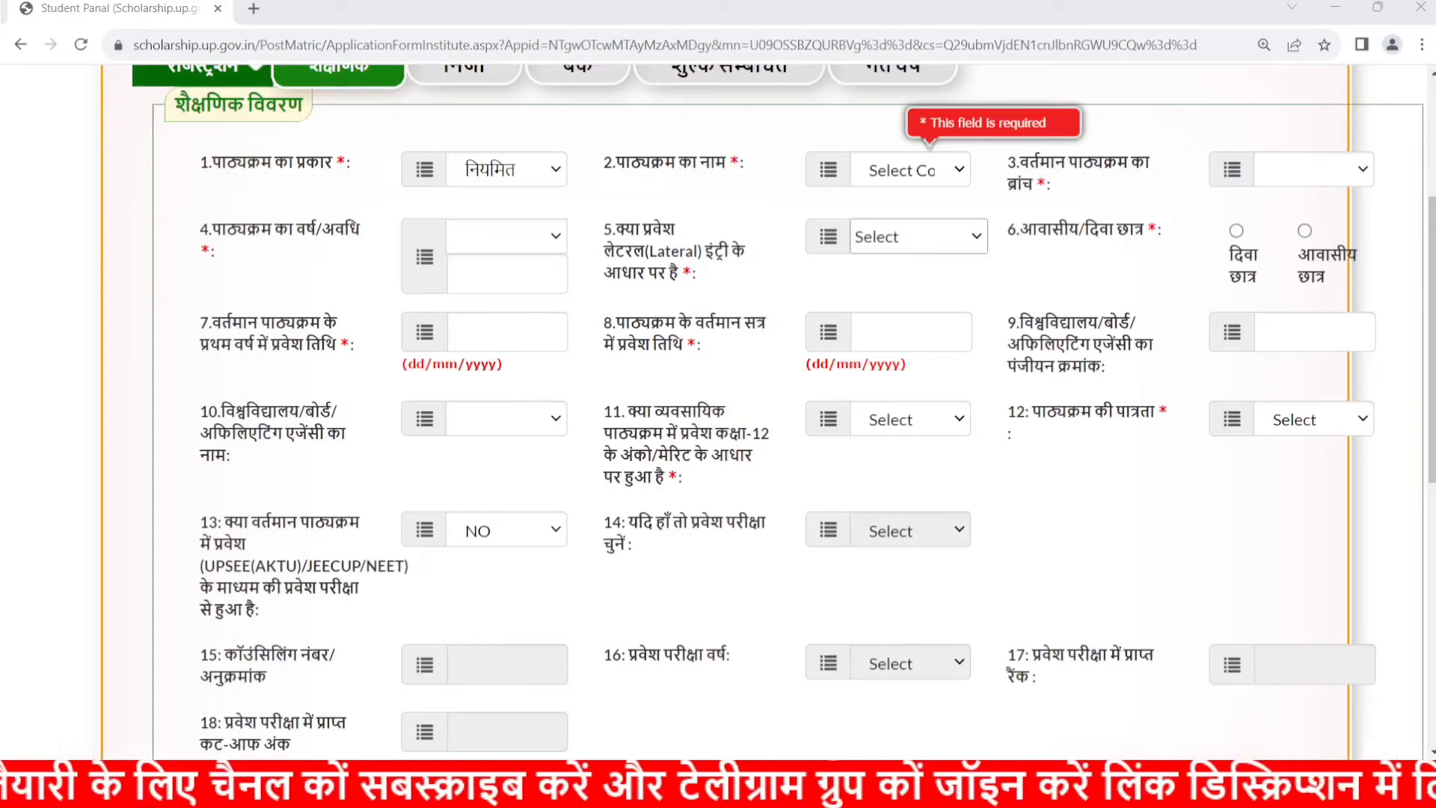
key("alt+Tab")
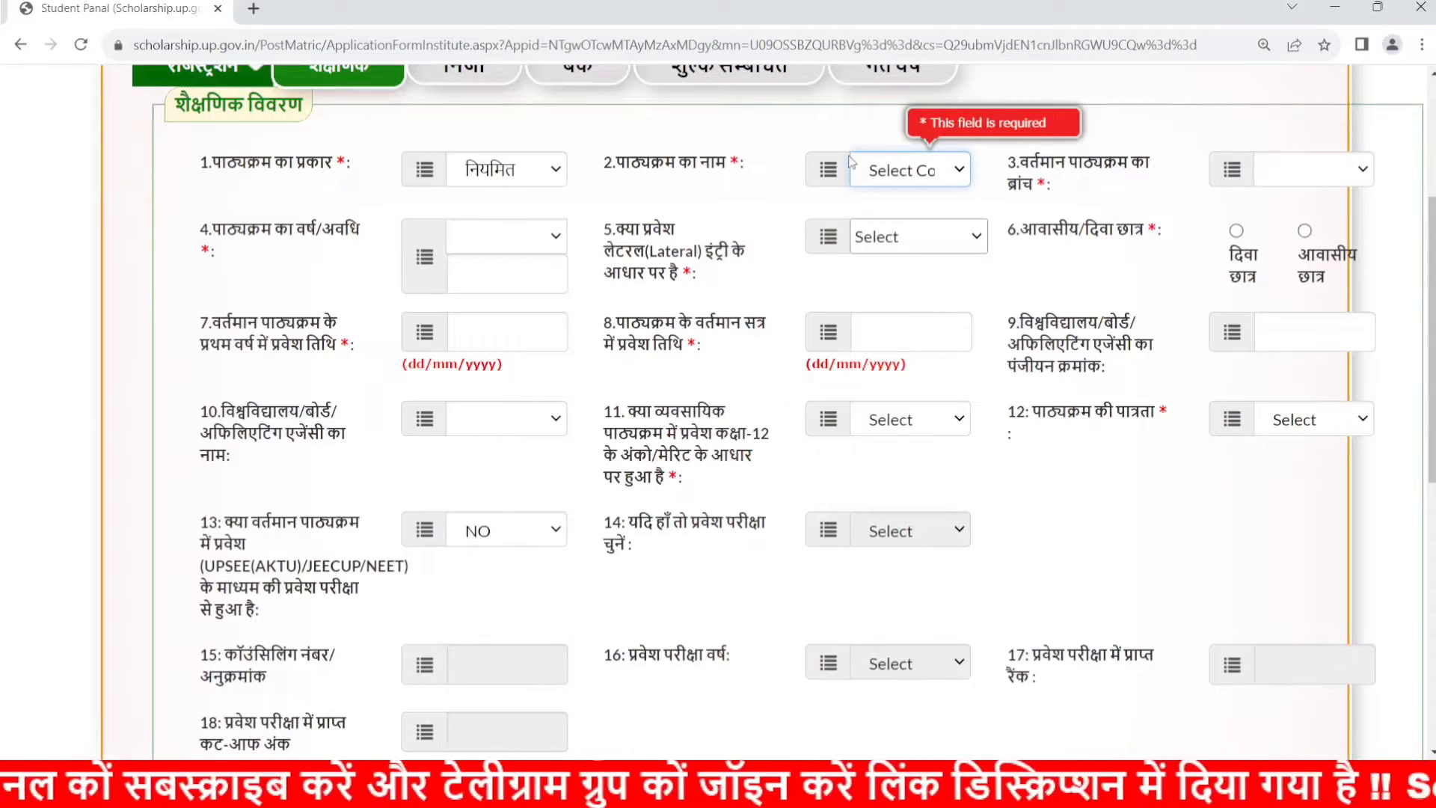
left_click(710, 175)
left_click_drag(710, 174, 650, 166)
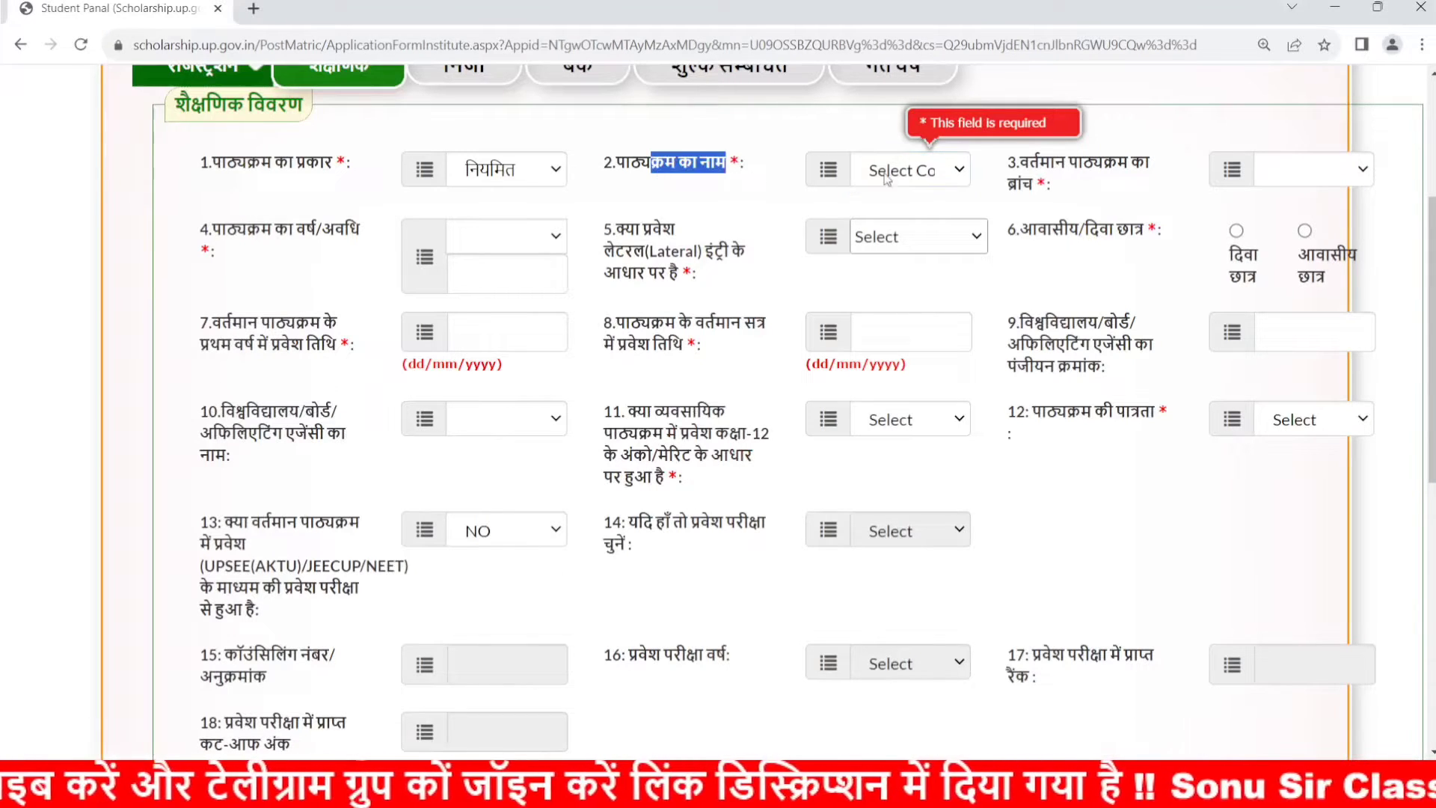
left_click(896, 176)
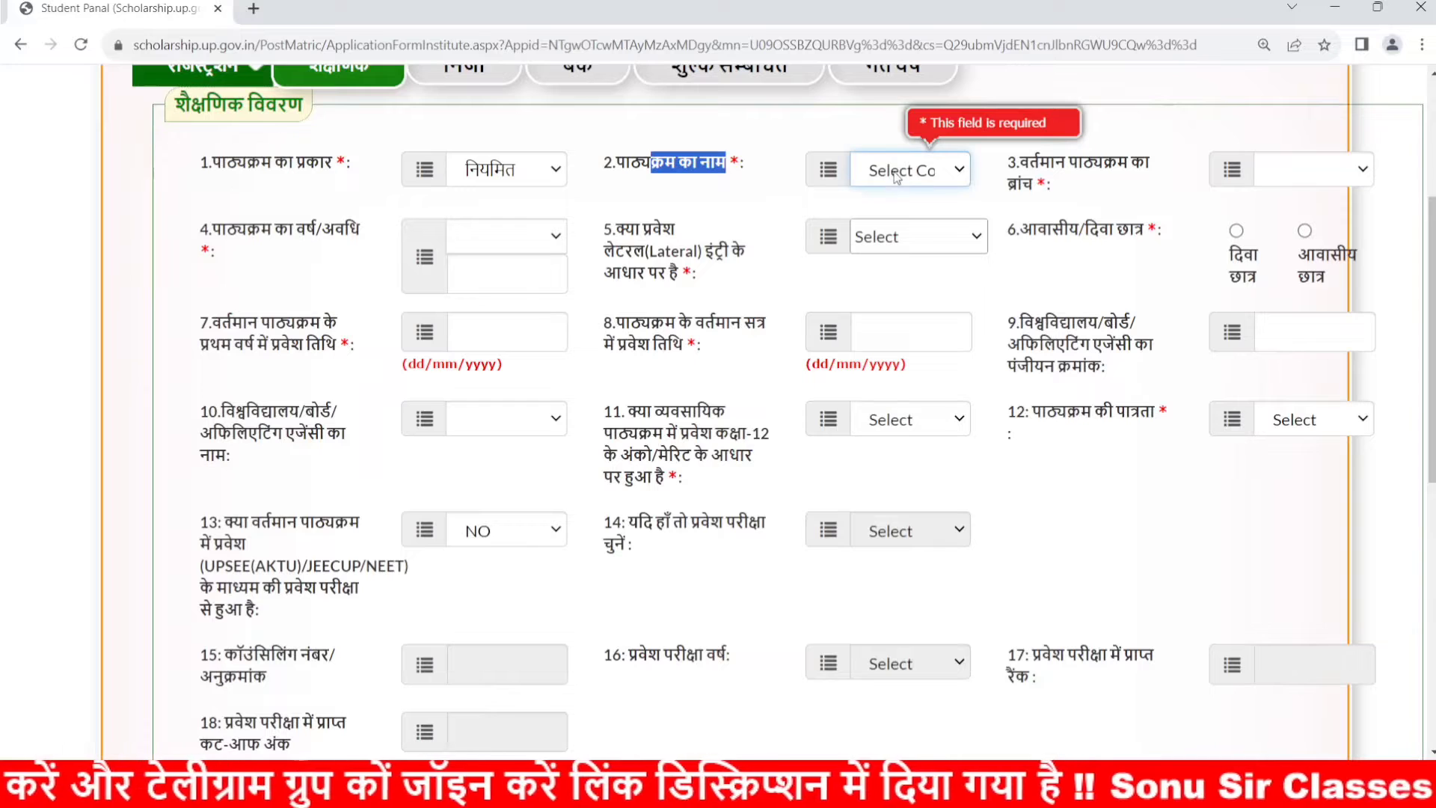
left_click(909, 242)
scroll(905, 415, "down", 3)
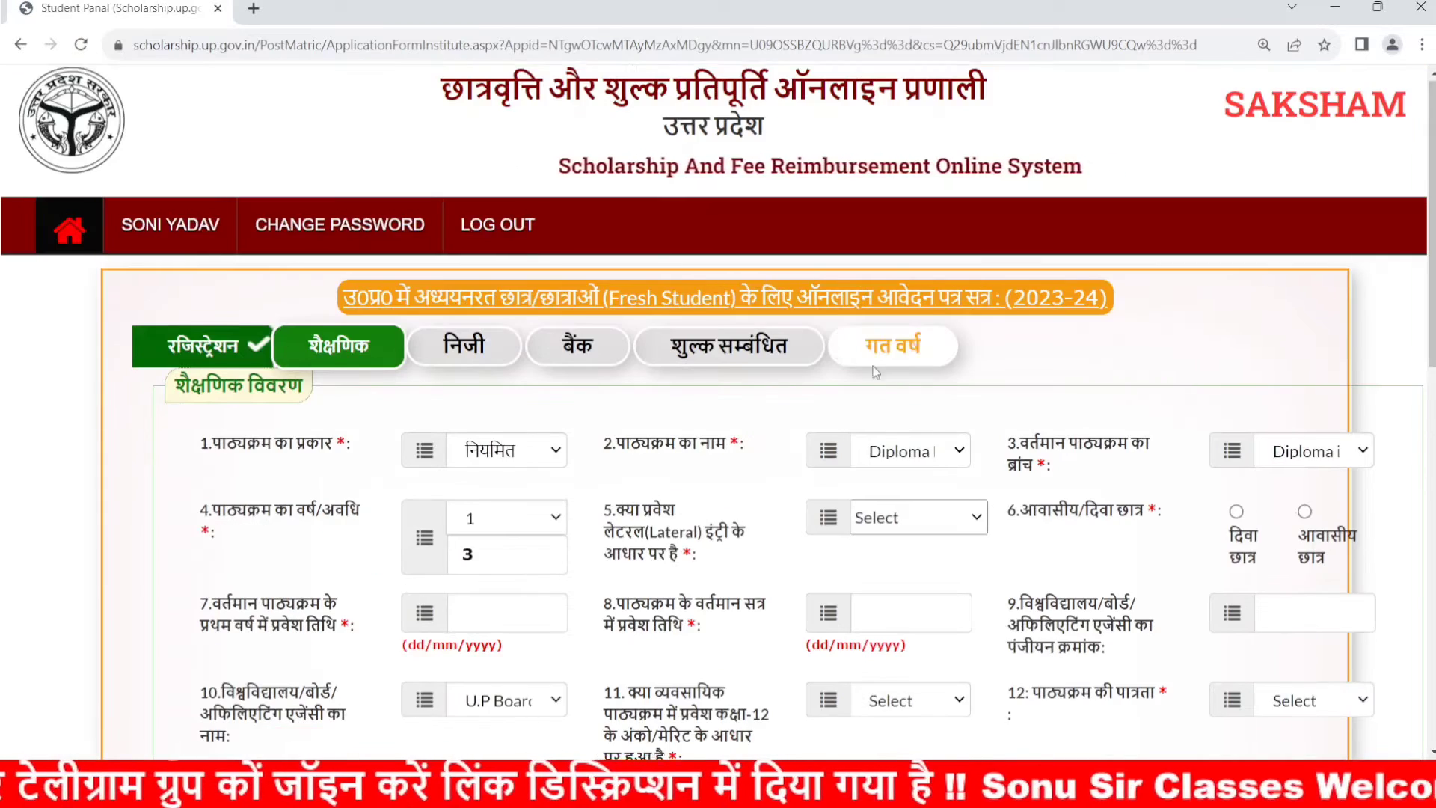
Set the current course year to 2 and answer NO to lateral entry admission.
scroll(875, 372, "down", 3)
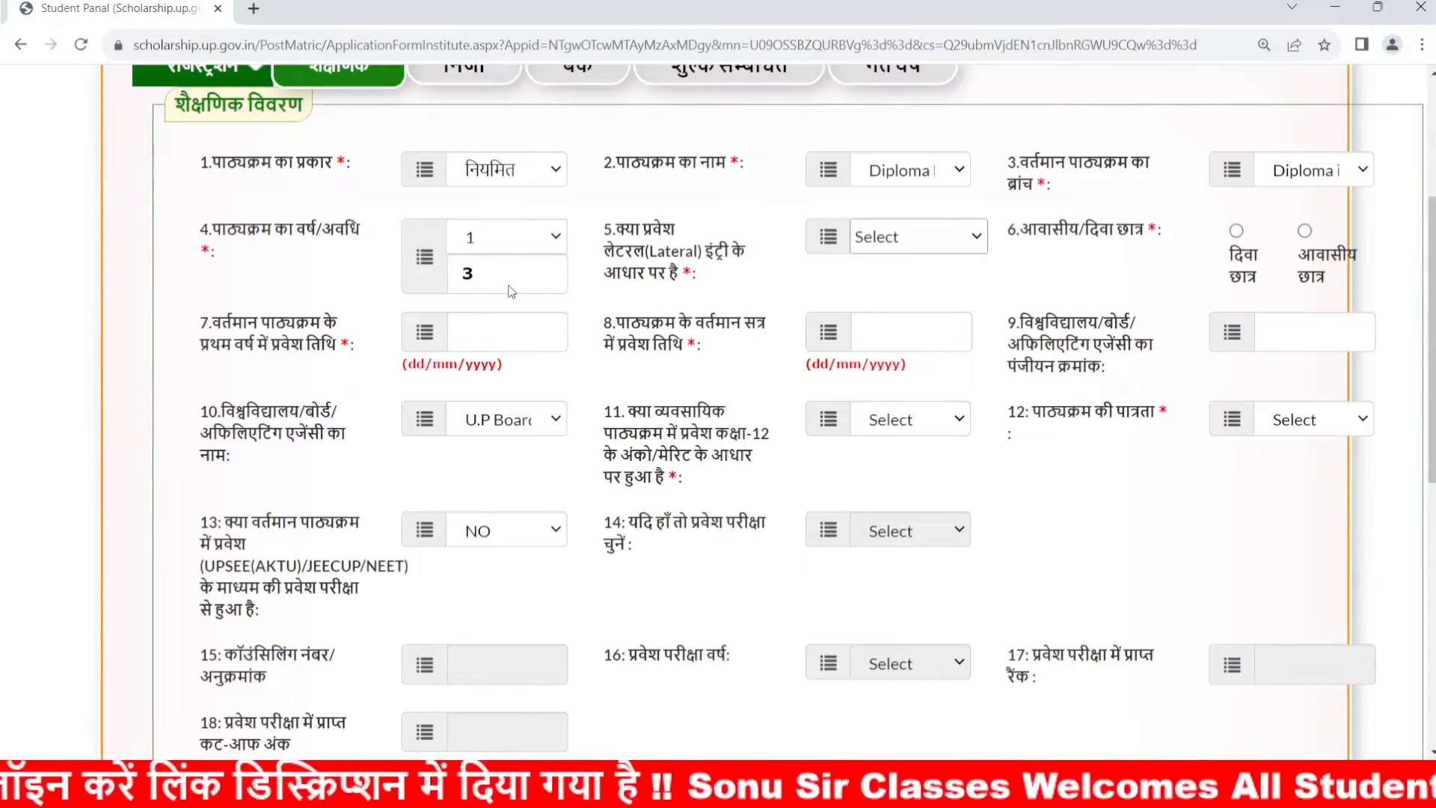
left_click(558, 238)
left_click(632, 224)
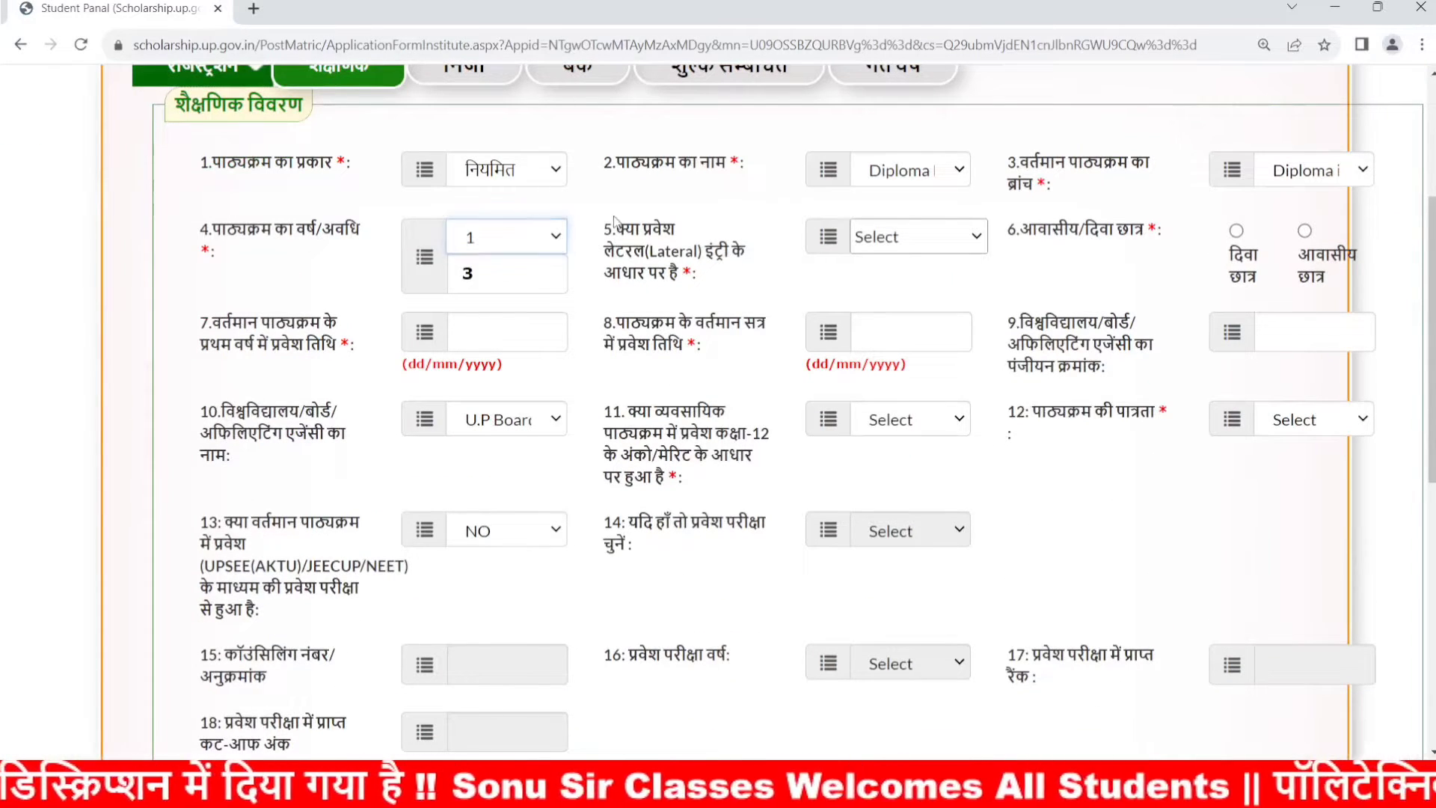
key("Down")
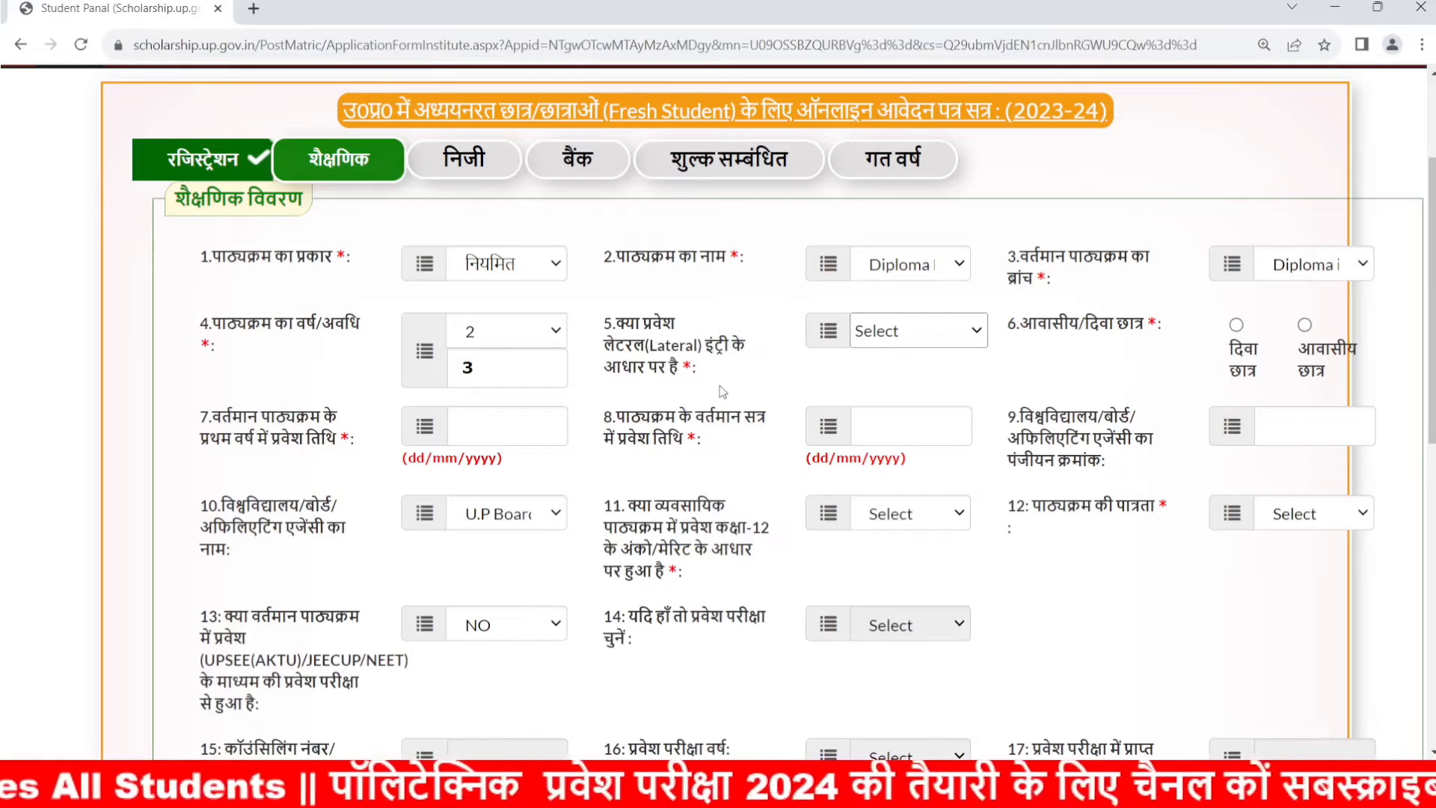
scroll(718, 389, "down", 1)
left_click(967, 251)
left_click(916, 288)
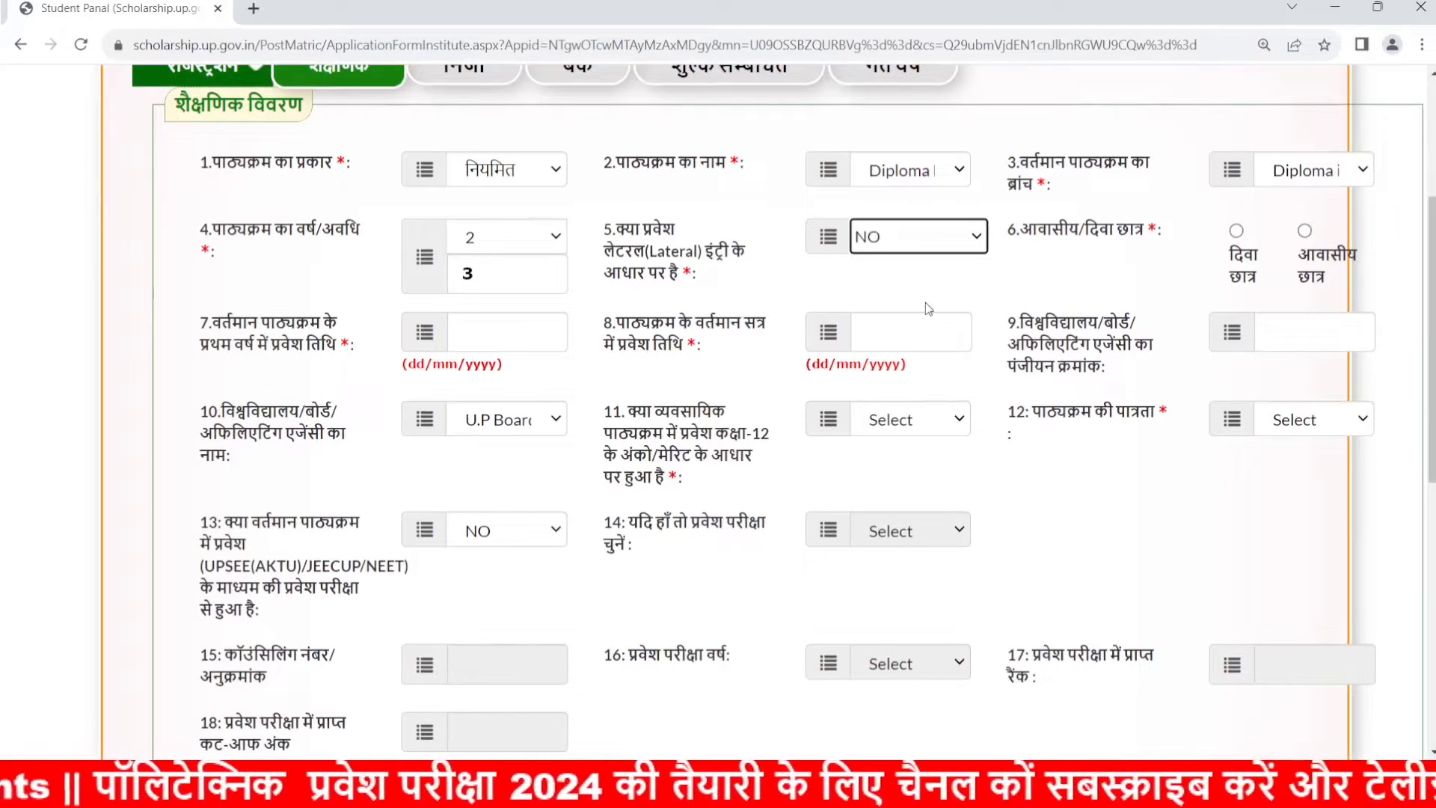
Mark the student as a day scholar (दिवा छात्र), then move to the first-year admission date field.
scroll(926, 302, "down", 1)
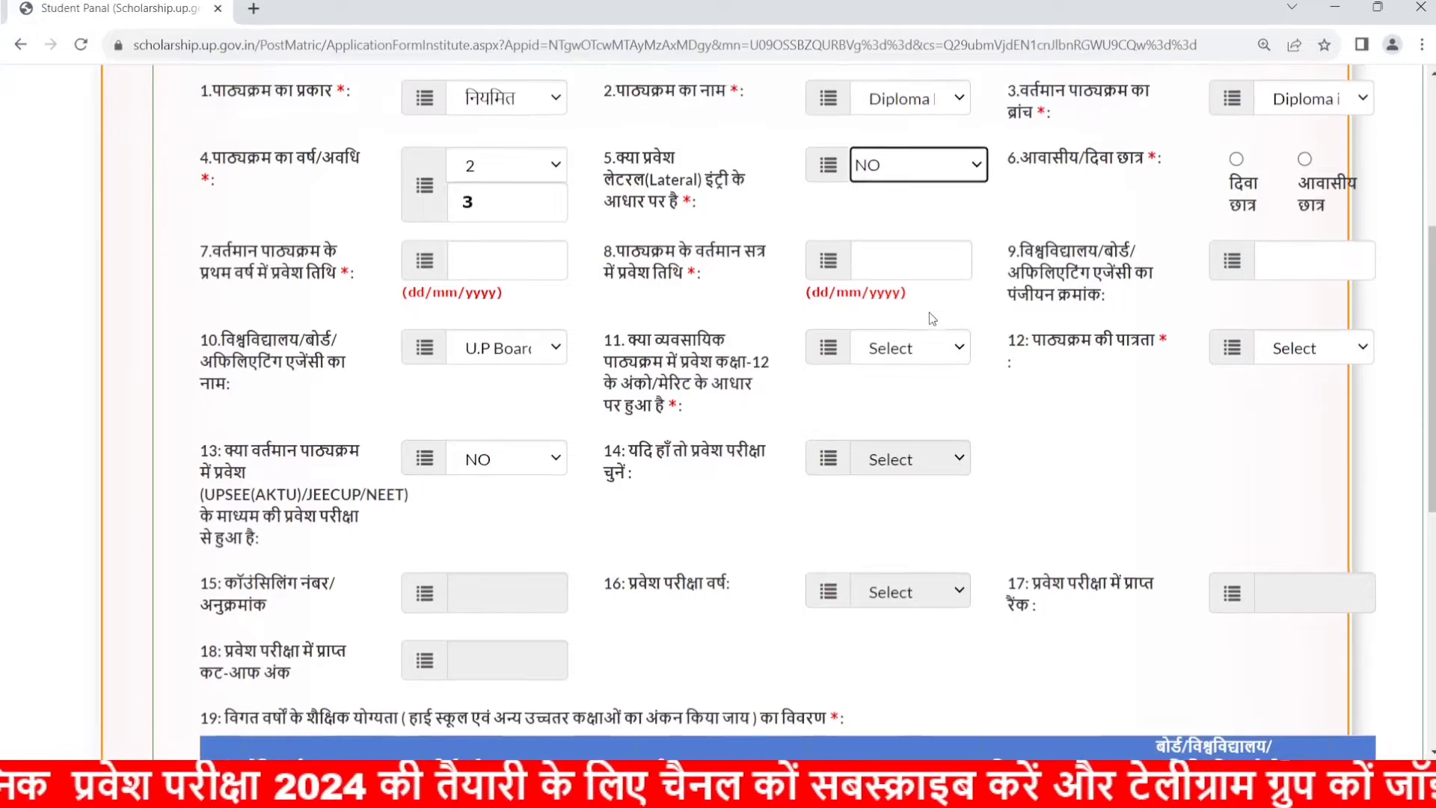
scroll(928, 314, "up", 1)
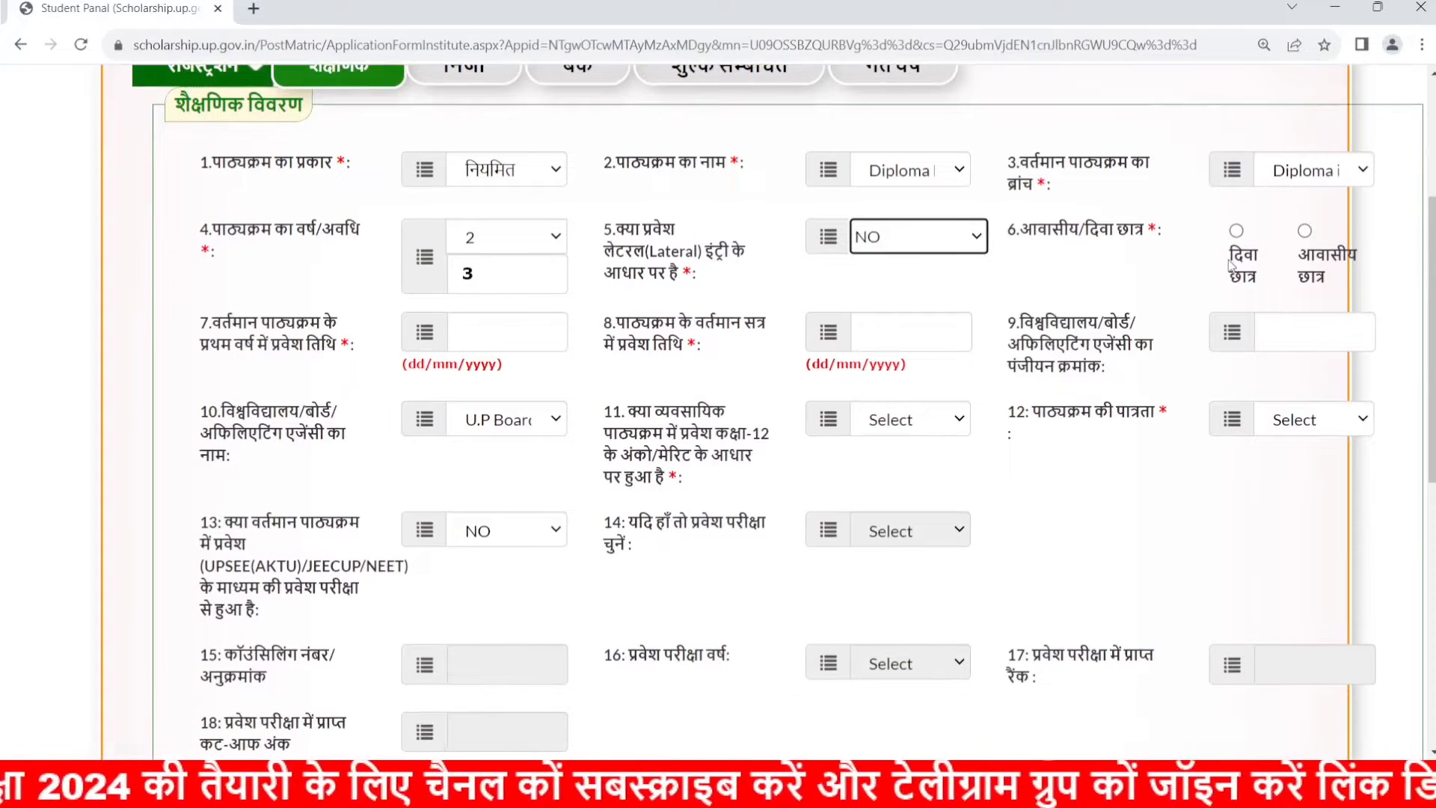
left_click_drag(1036, 232, 1138, 232)
left_click(1087, 276)
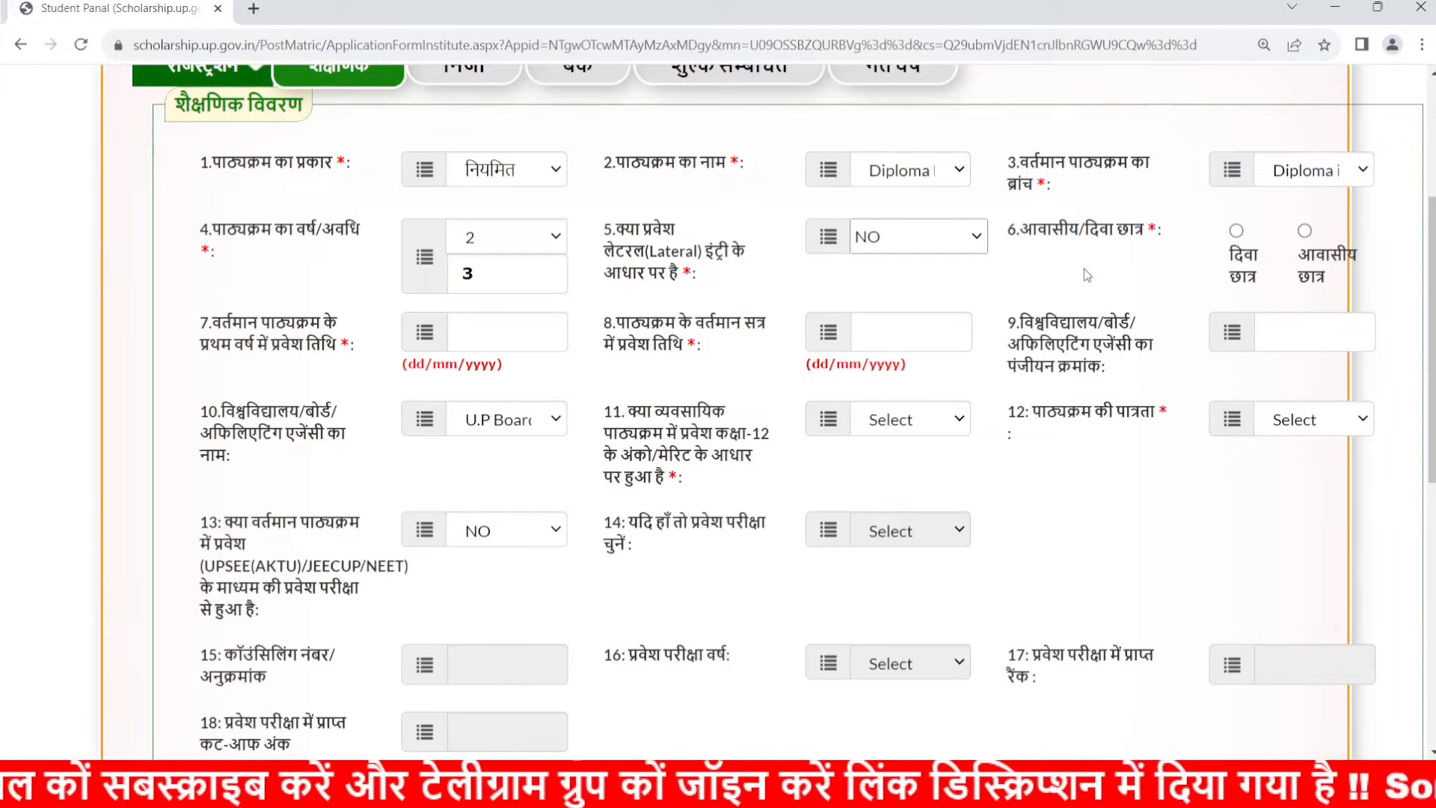
scroll(1087, 275, "down", 1)
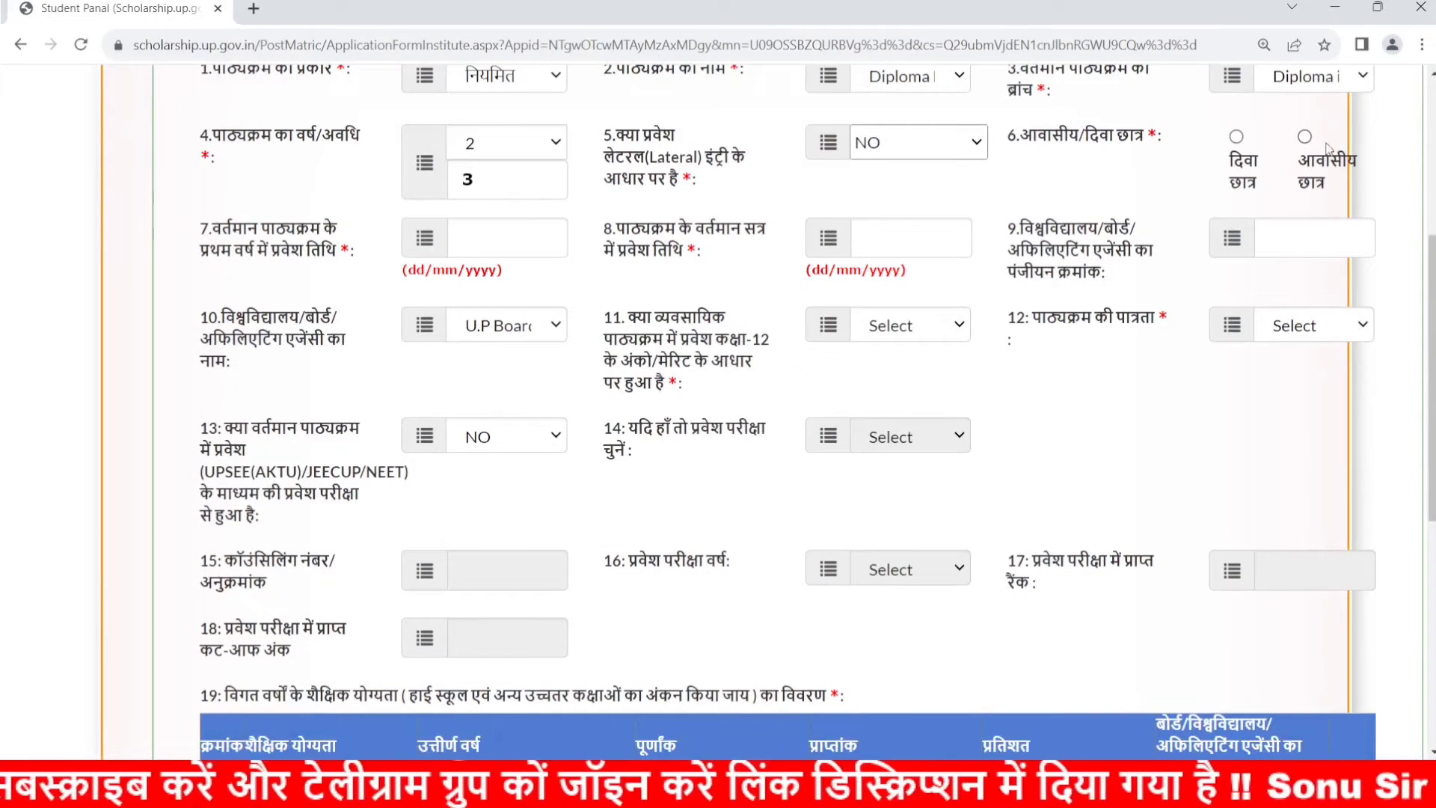
left_click(1238, 137)
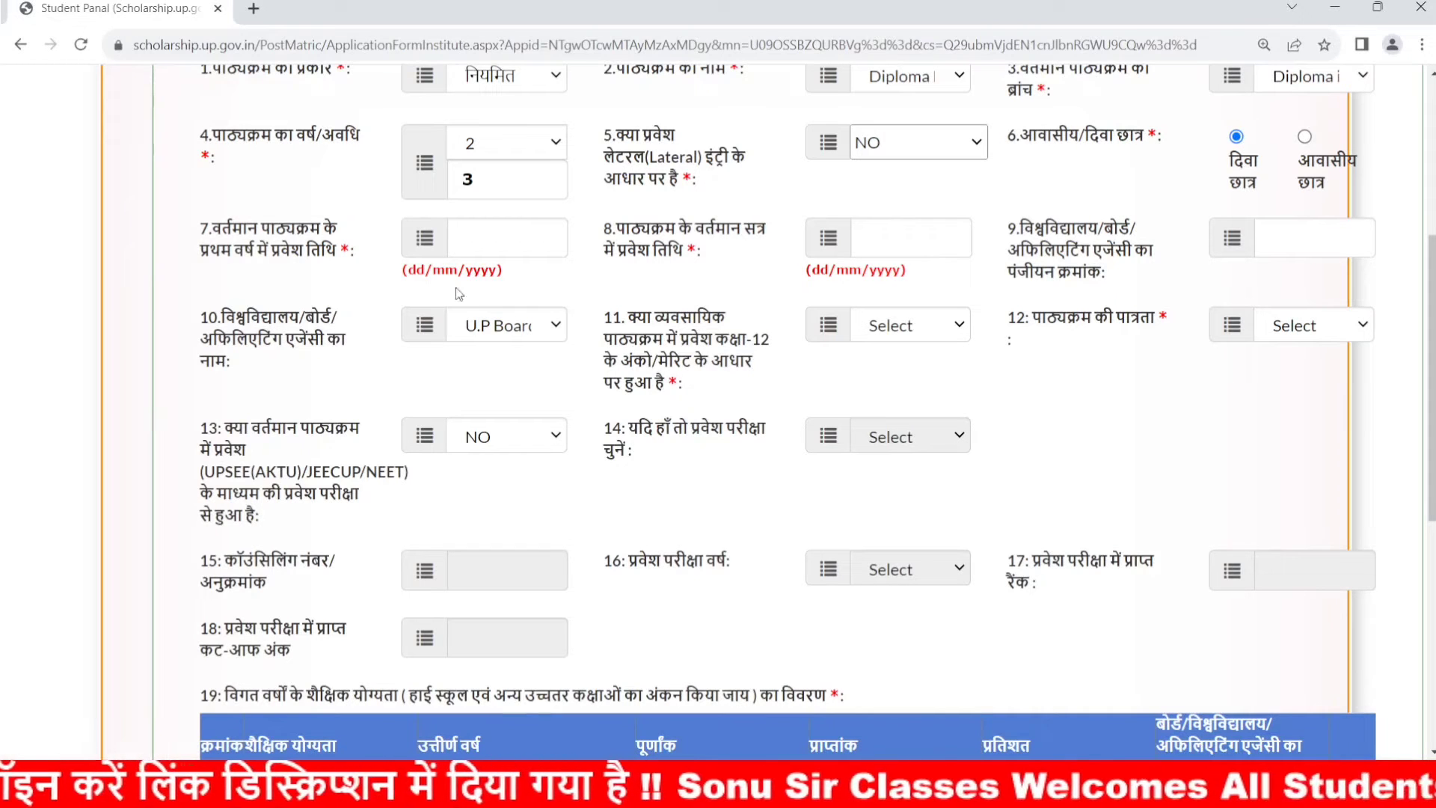
left_click_drag(340, 256, 199, 224)
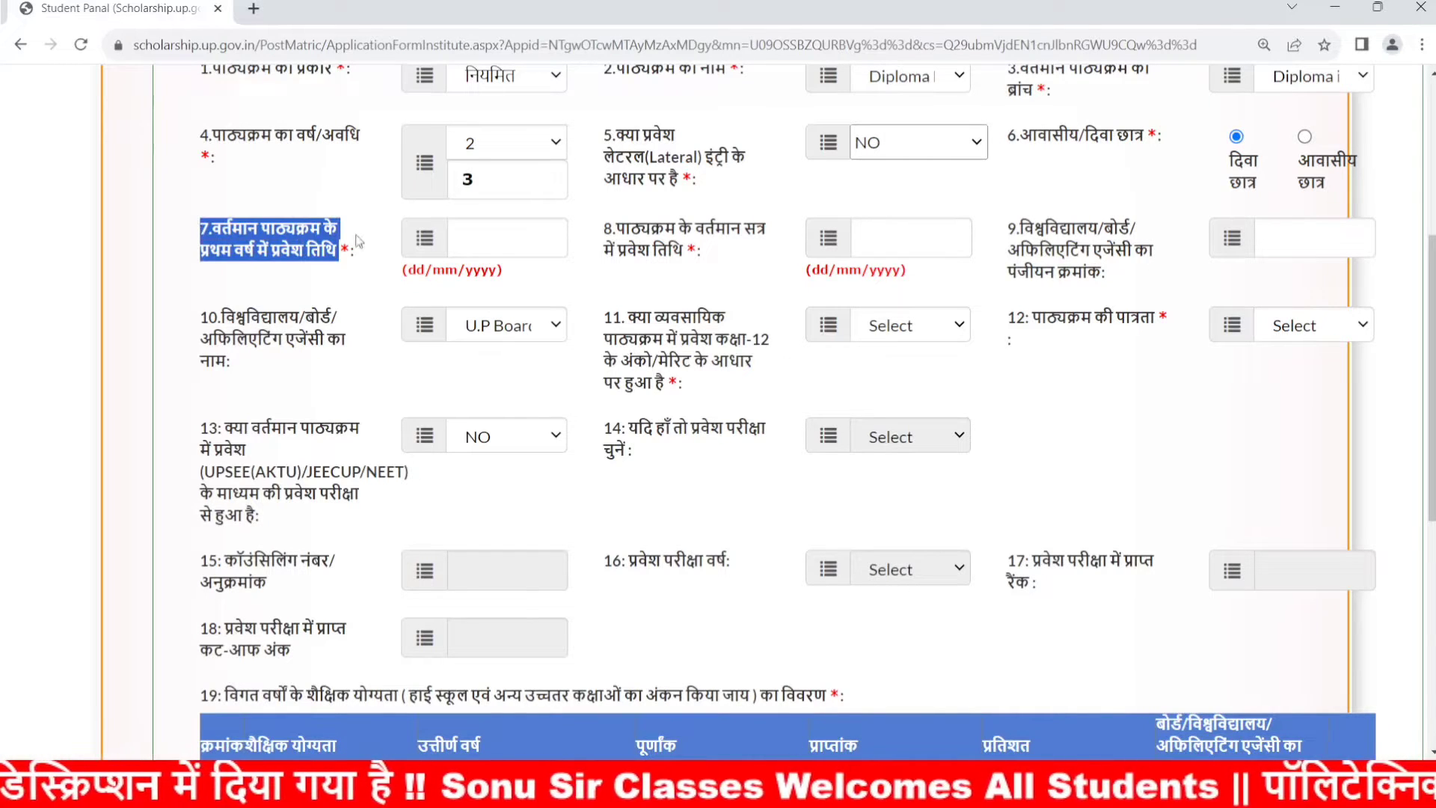
left_click(503, 247)
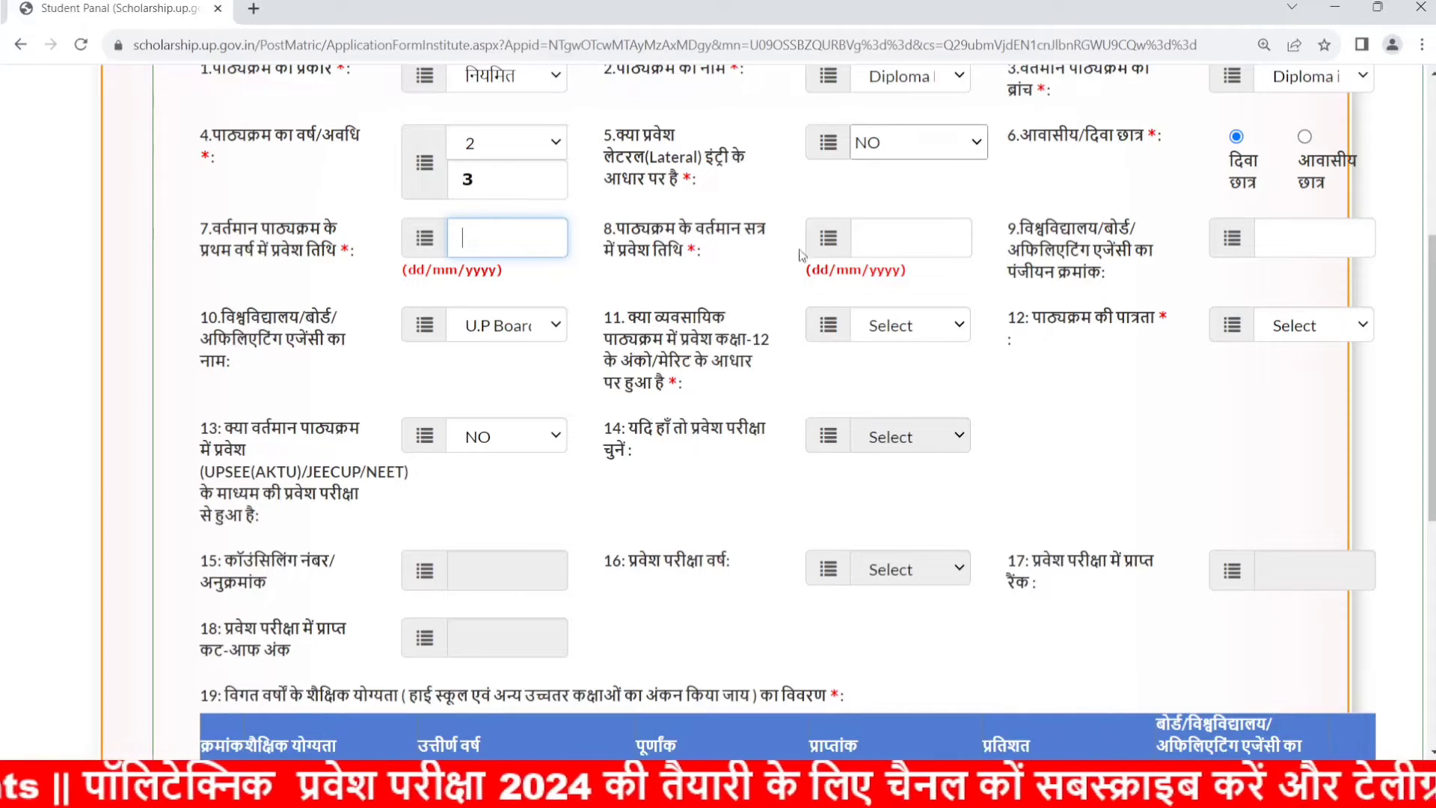
Go through the admission date and university registration number fields without filling them.
left_click_drag(803, 256, 670, 262)
left_click(681, 264)
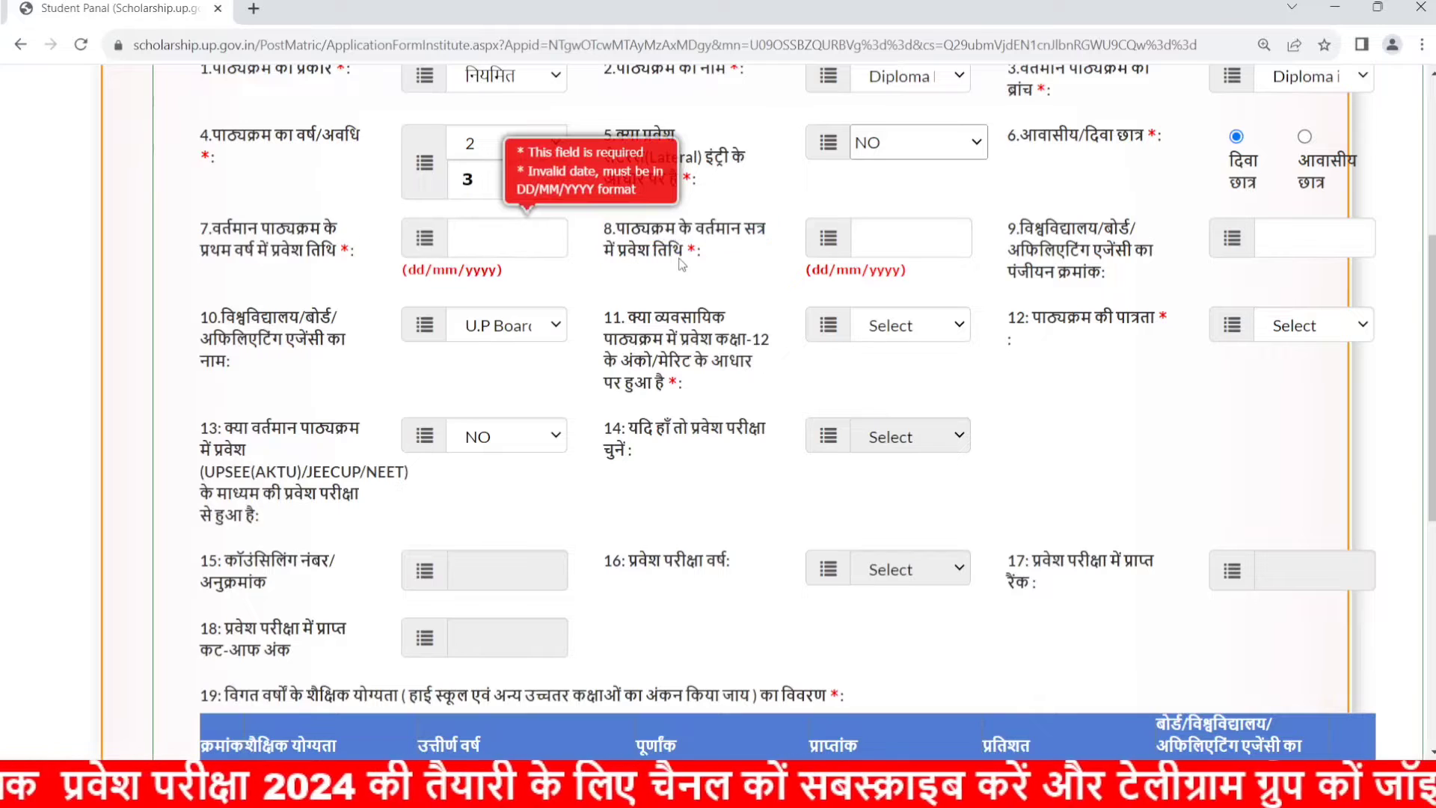
left_click(867, 224)
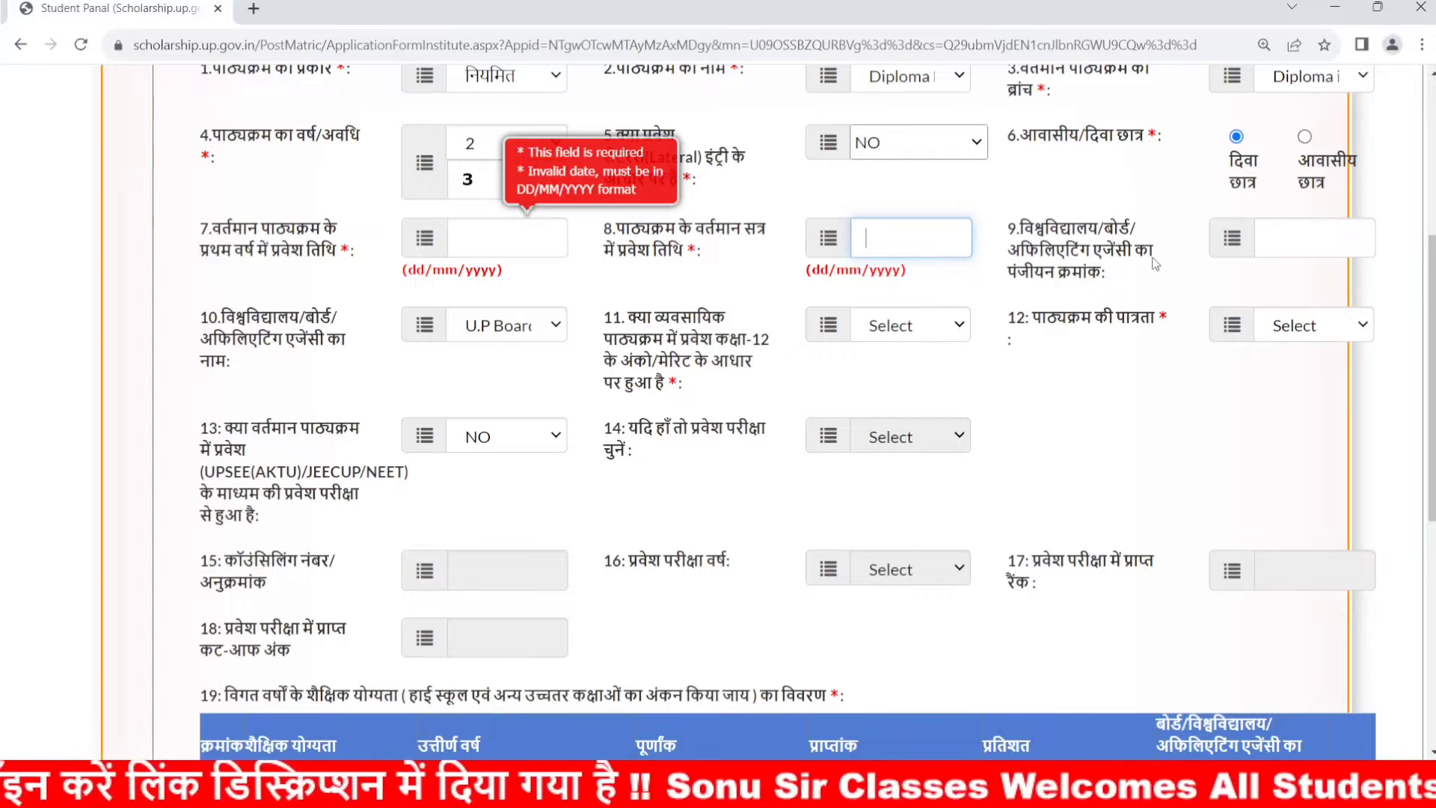
left_click(1273, 252)
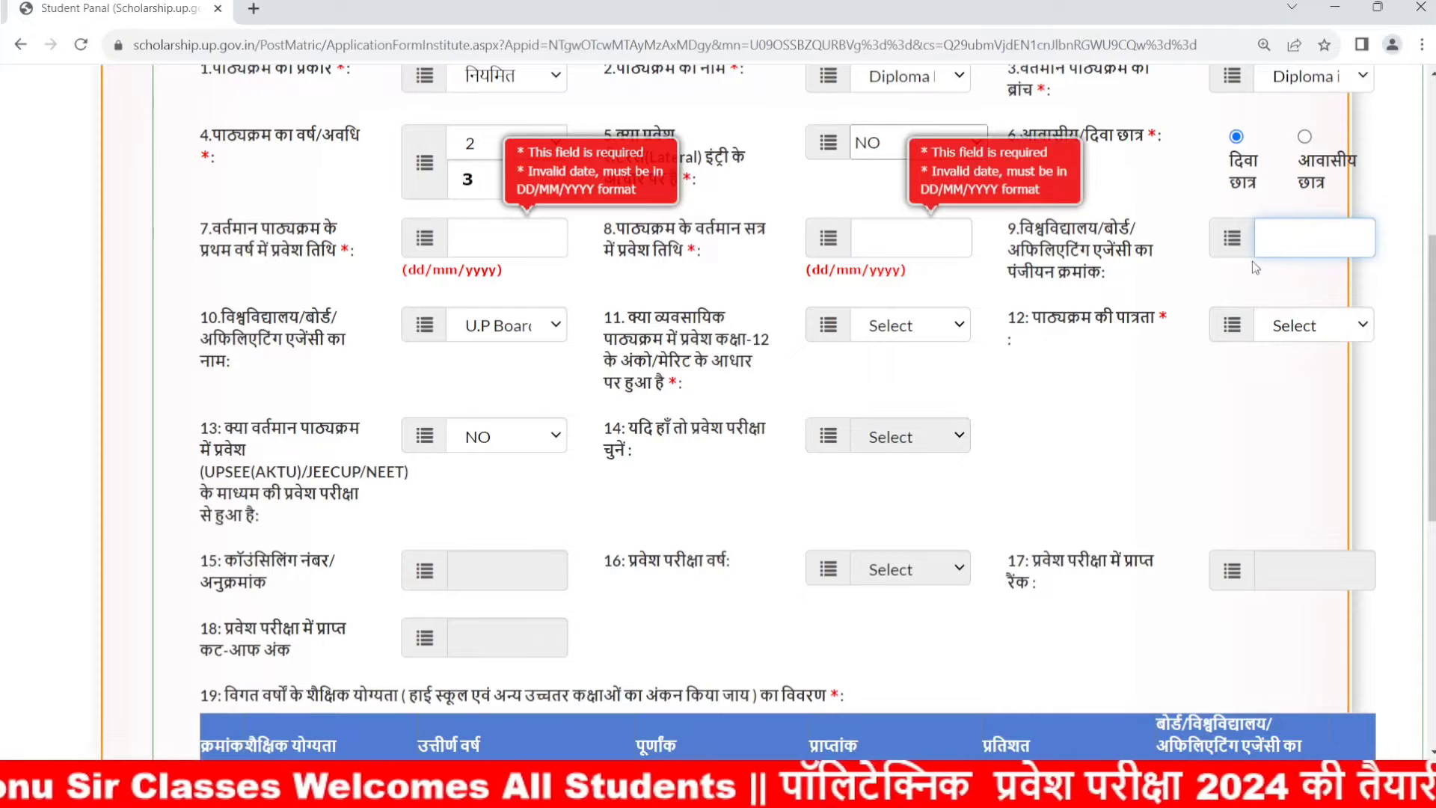
scroll(1137, 289, "down", 1)
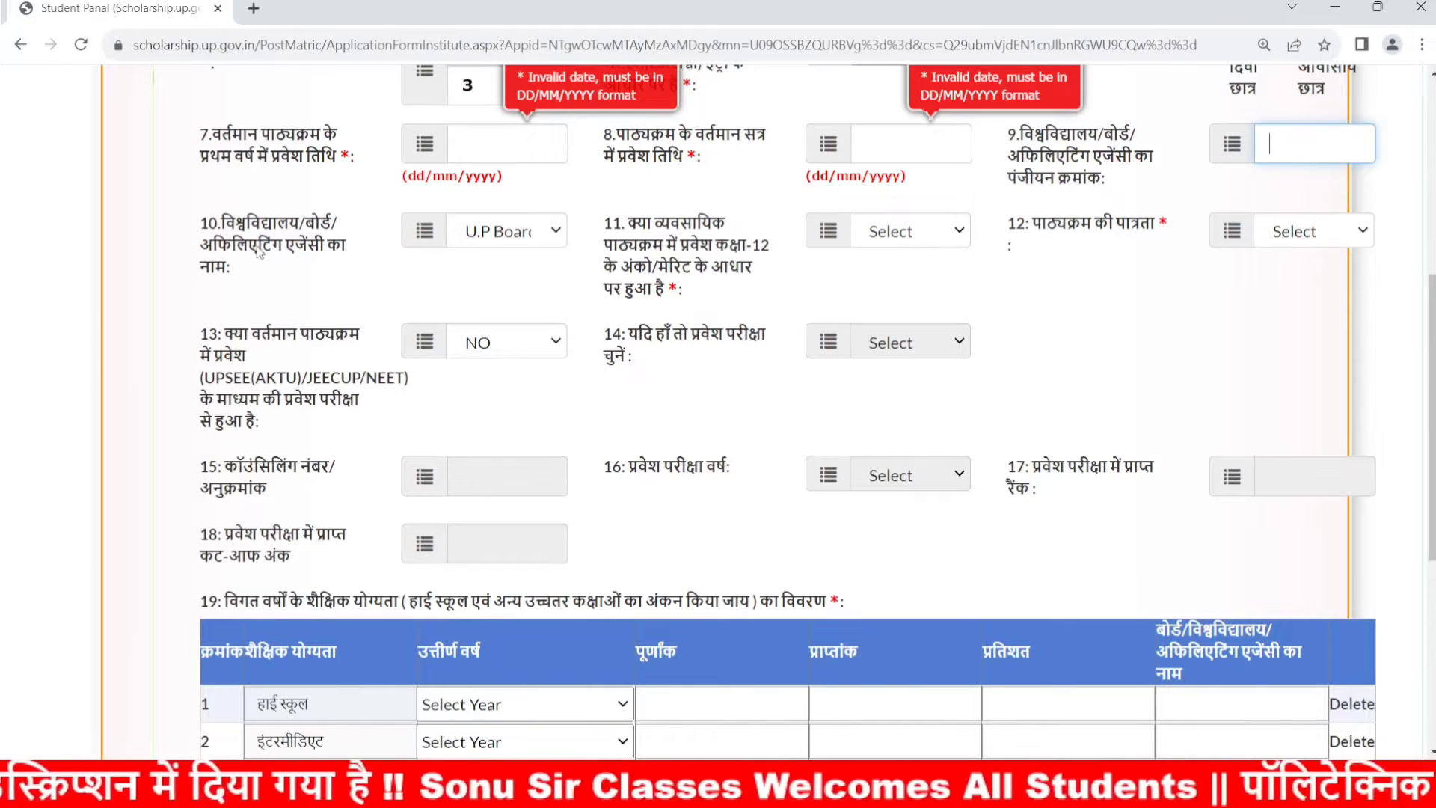
Answer NO to whether admission was based on class-12 marks or merit.
left_click_drag(201, 223, 209, 256)
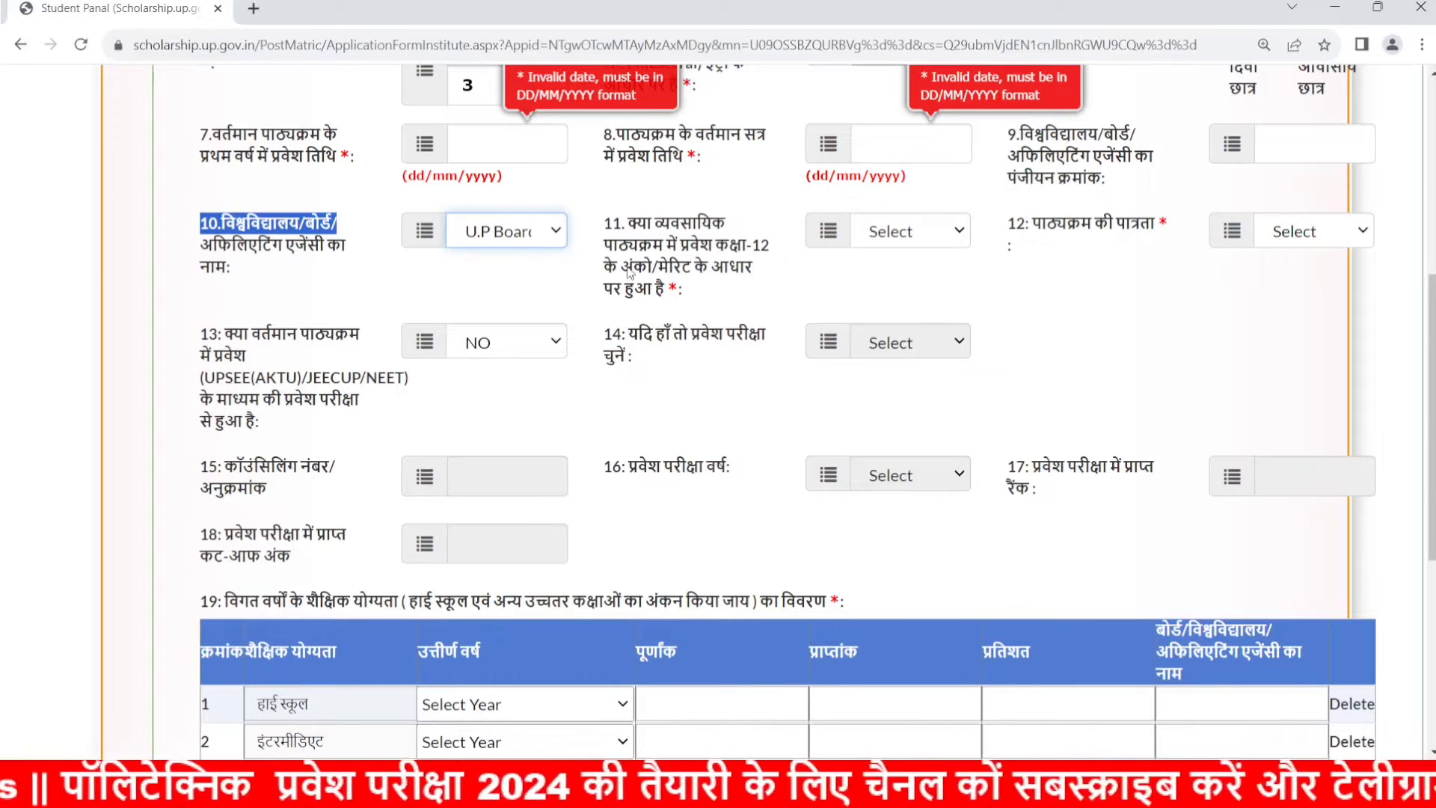
left_click(810, 271)
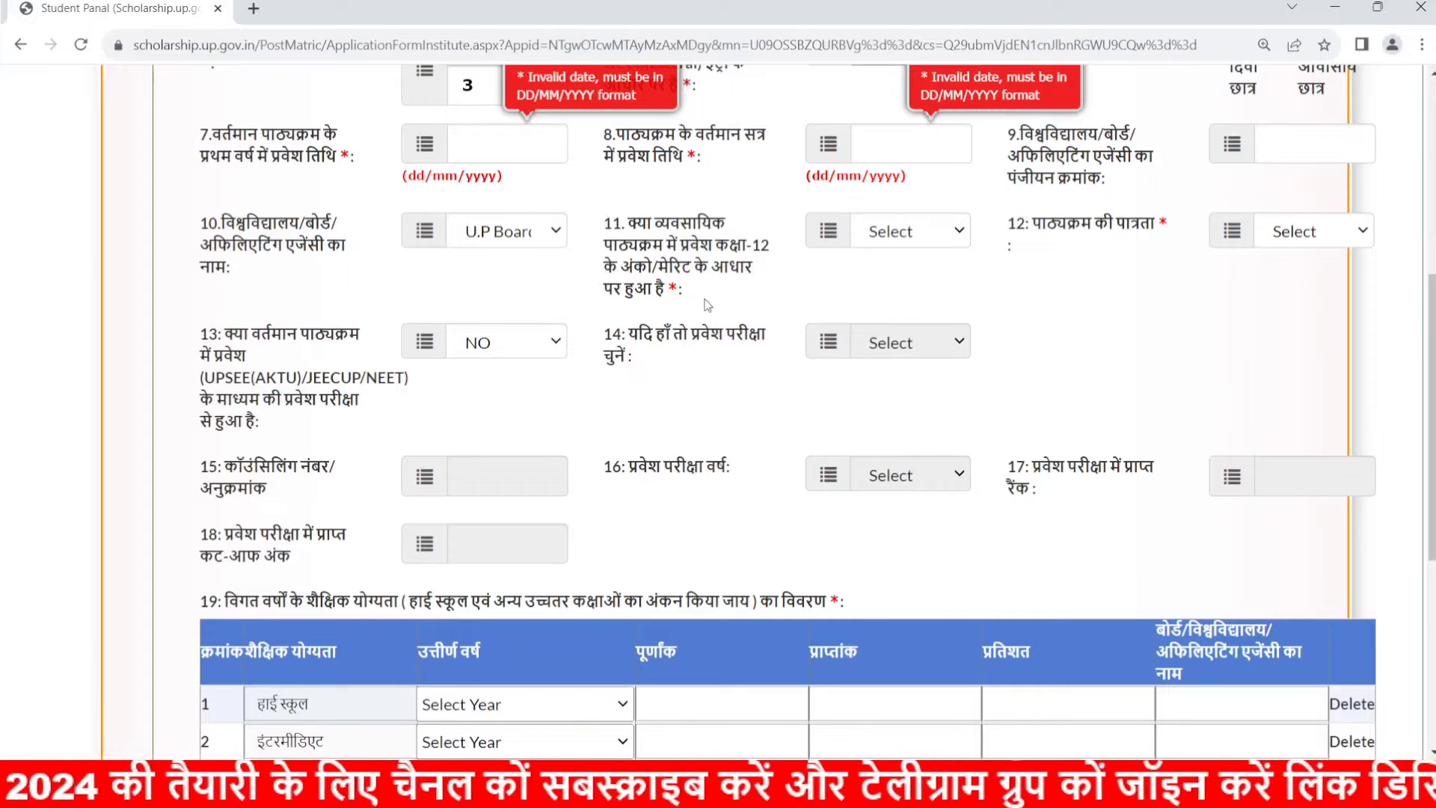
left_click(894, 238)
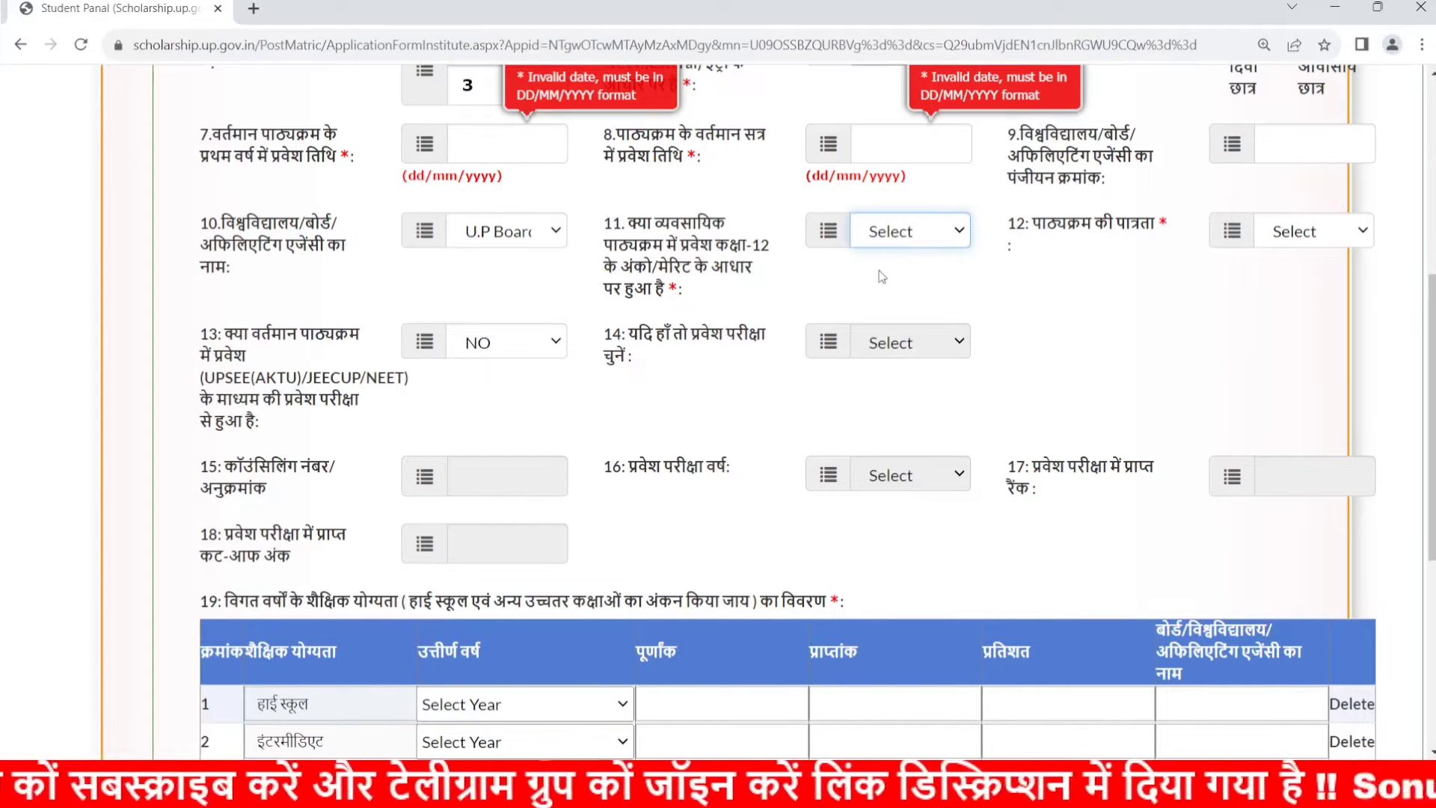
left_click(881, 277)
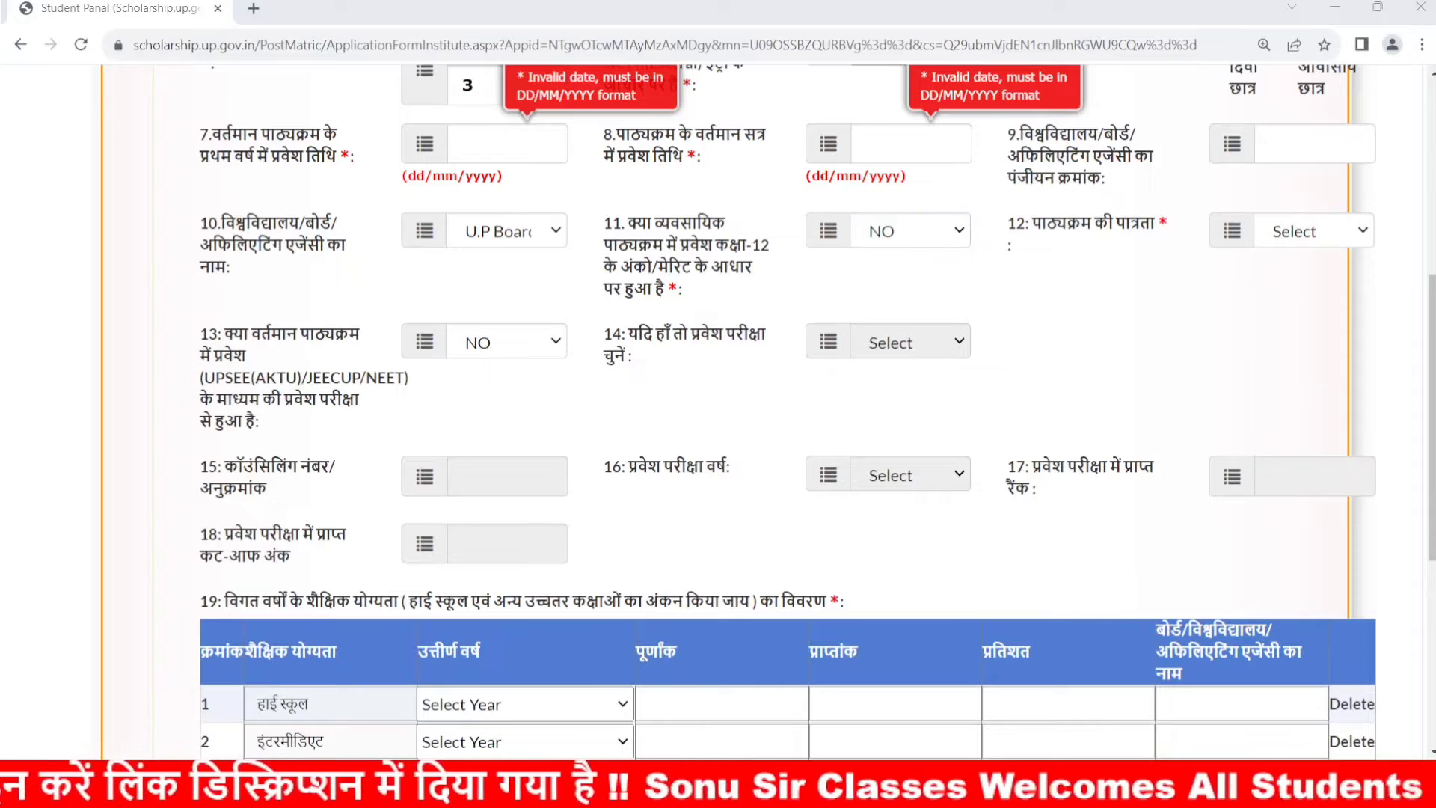
Set course eligibility to हाई स्कूल and answer YES to admission through an entrance exam.
left_click(1301, 238)
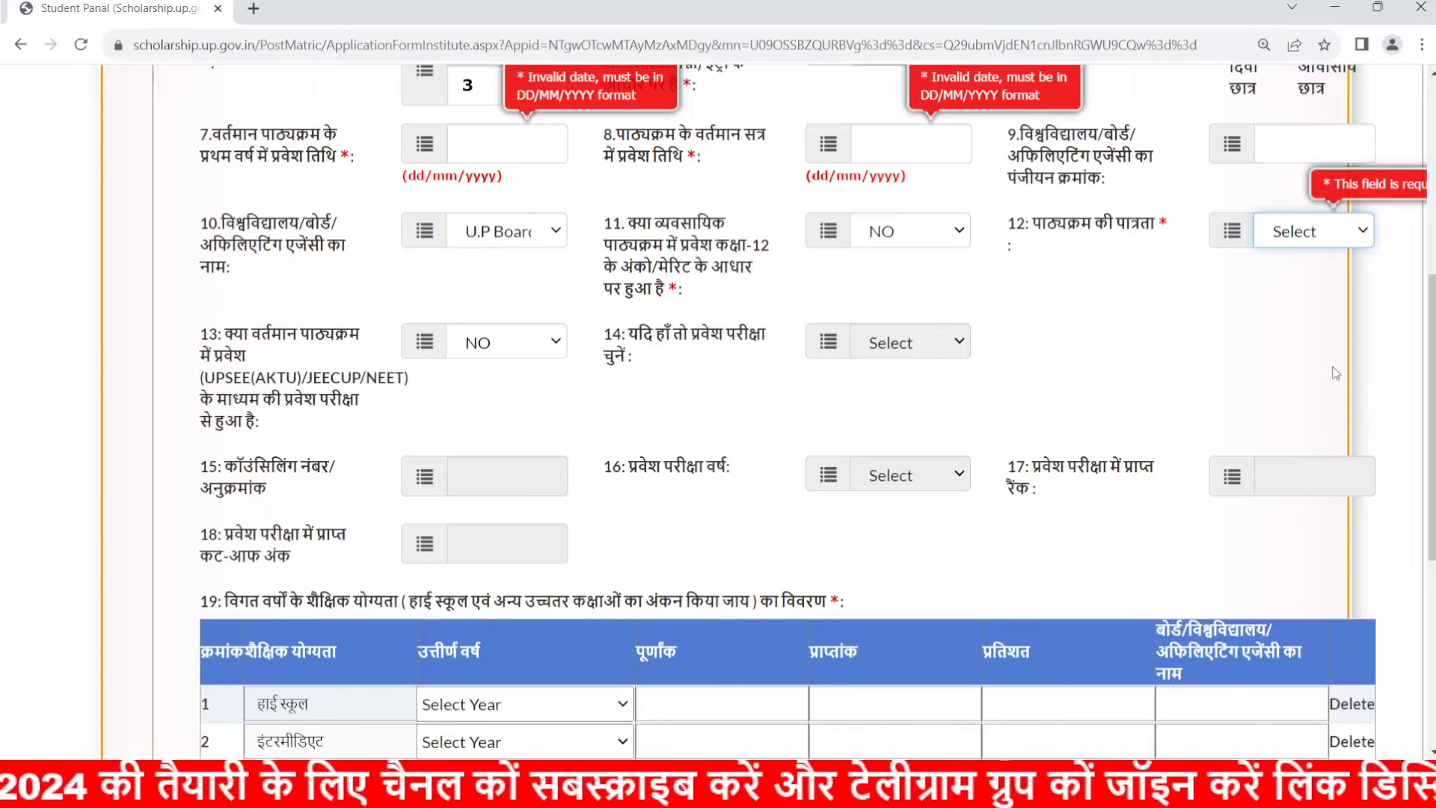
key("Down")
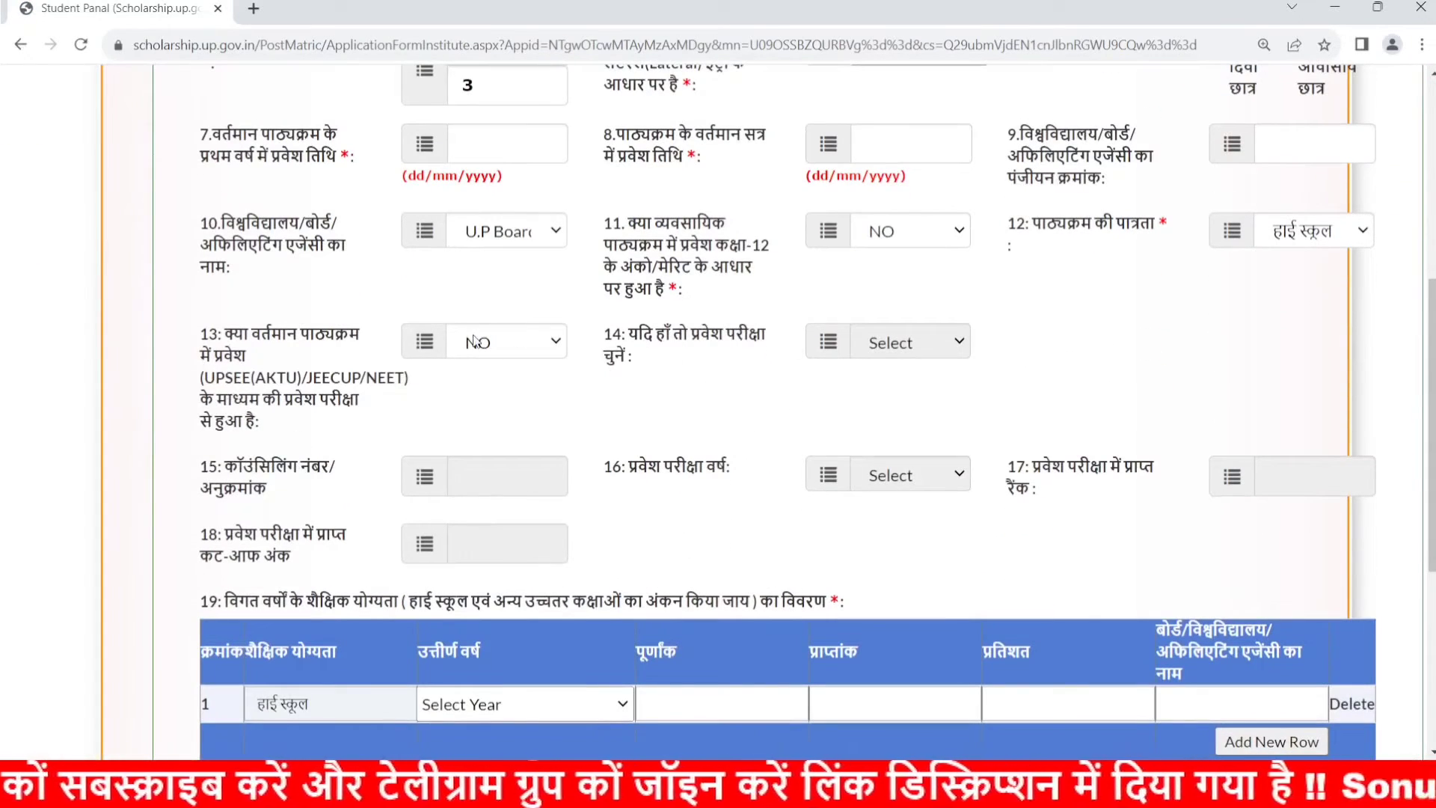
left_click_drag(296, 429, 212, 337)
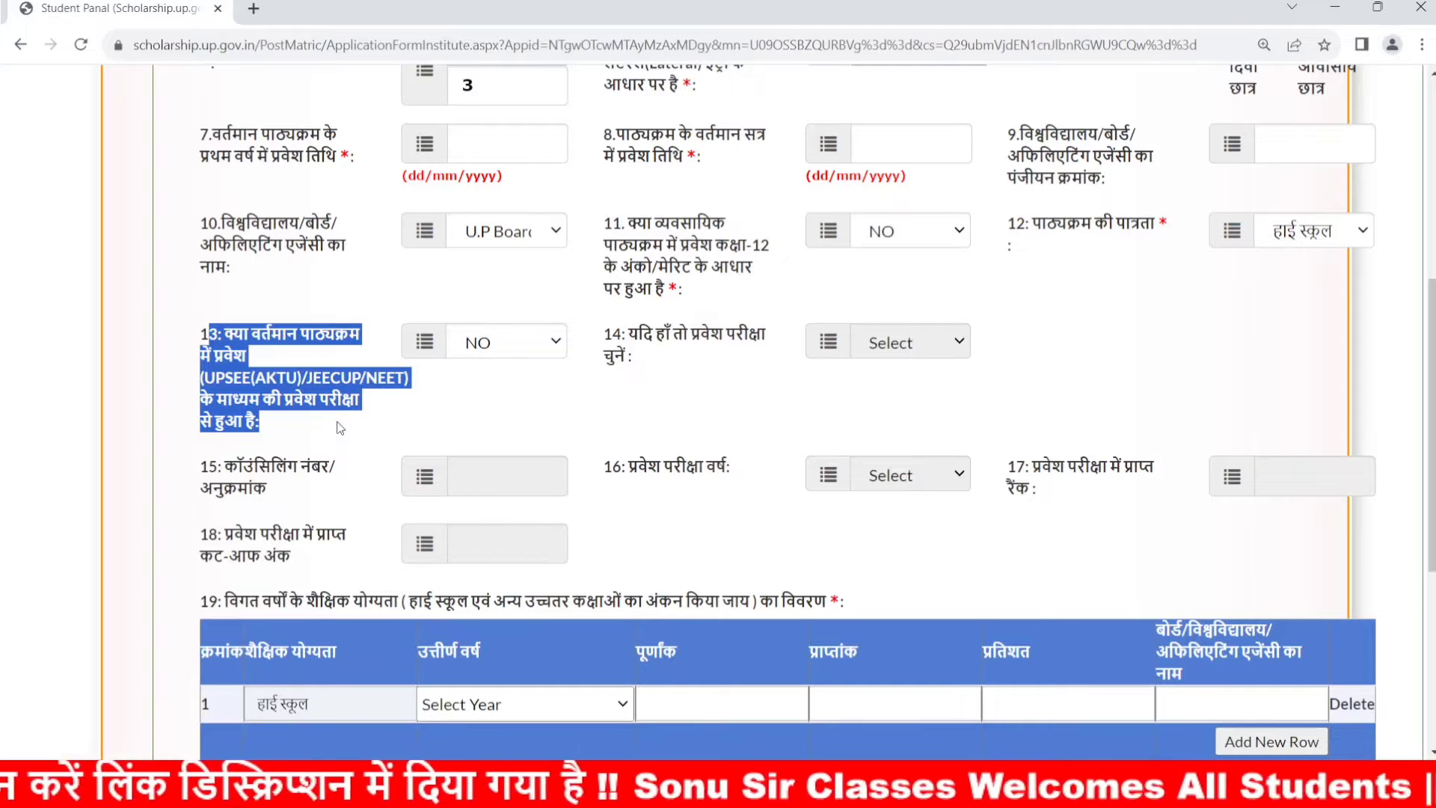
left_click(530, 347)
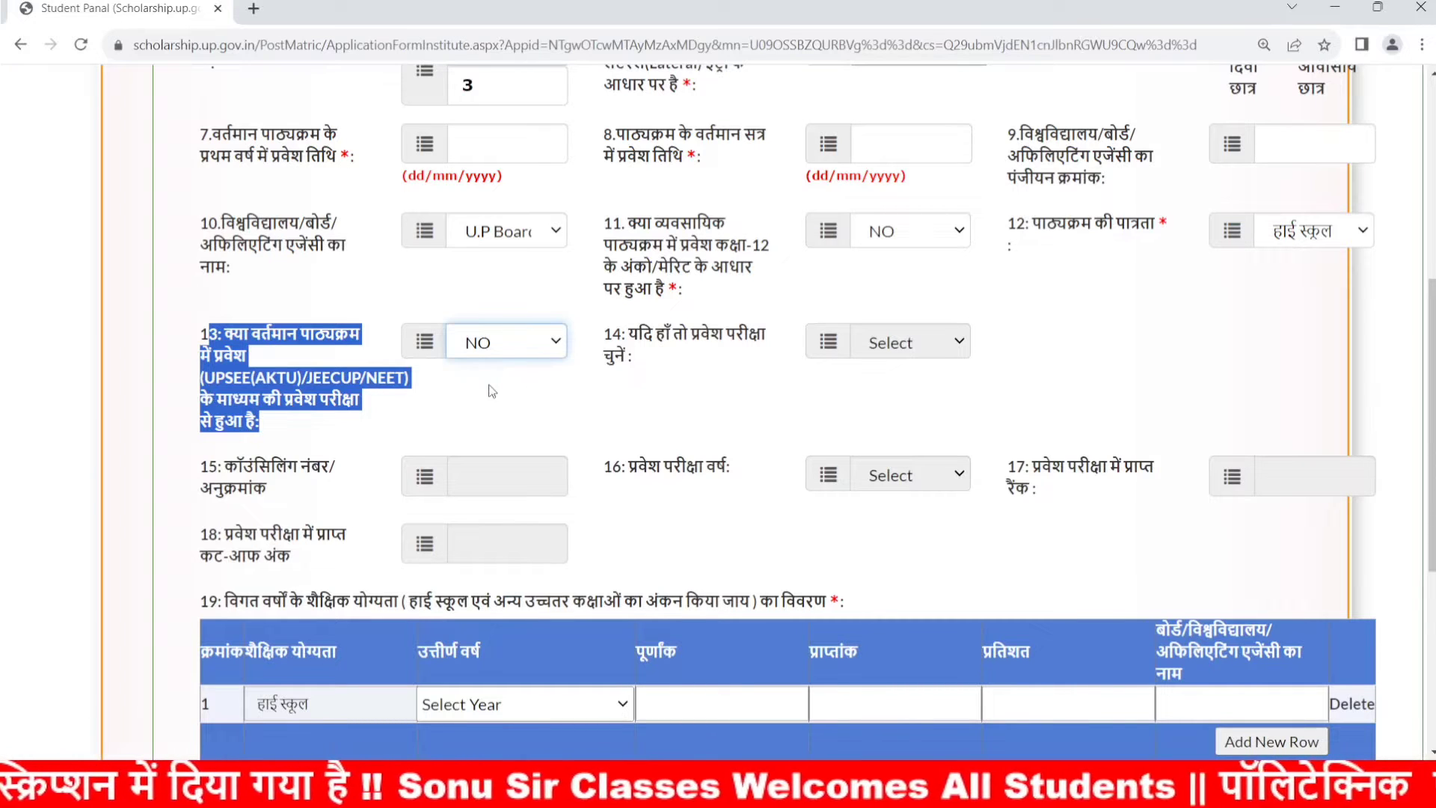
left_click(489, 385)
scroll(724, 397, "down", 1)
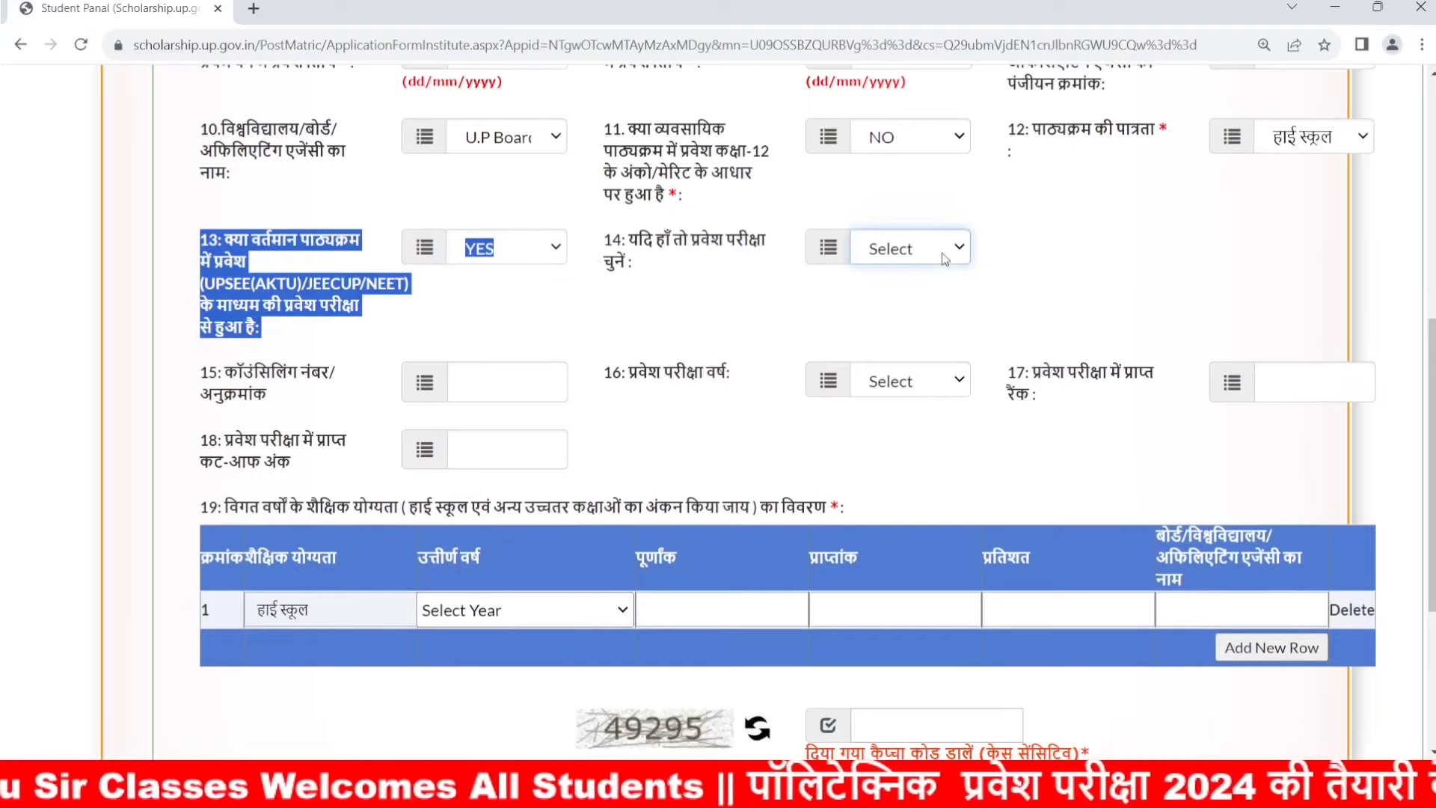
Choose JEECUP as the entrance exam and 2022 as the entrance exam year.
left_click(924, 301)
scroll(514, 359, "down", 1)
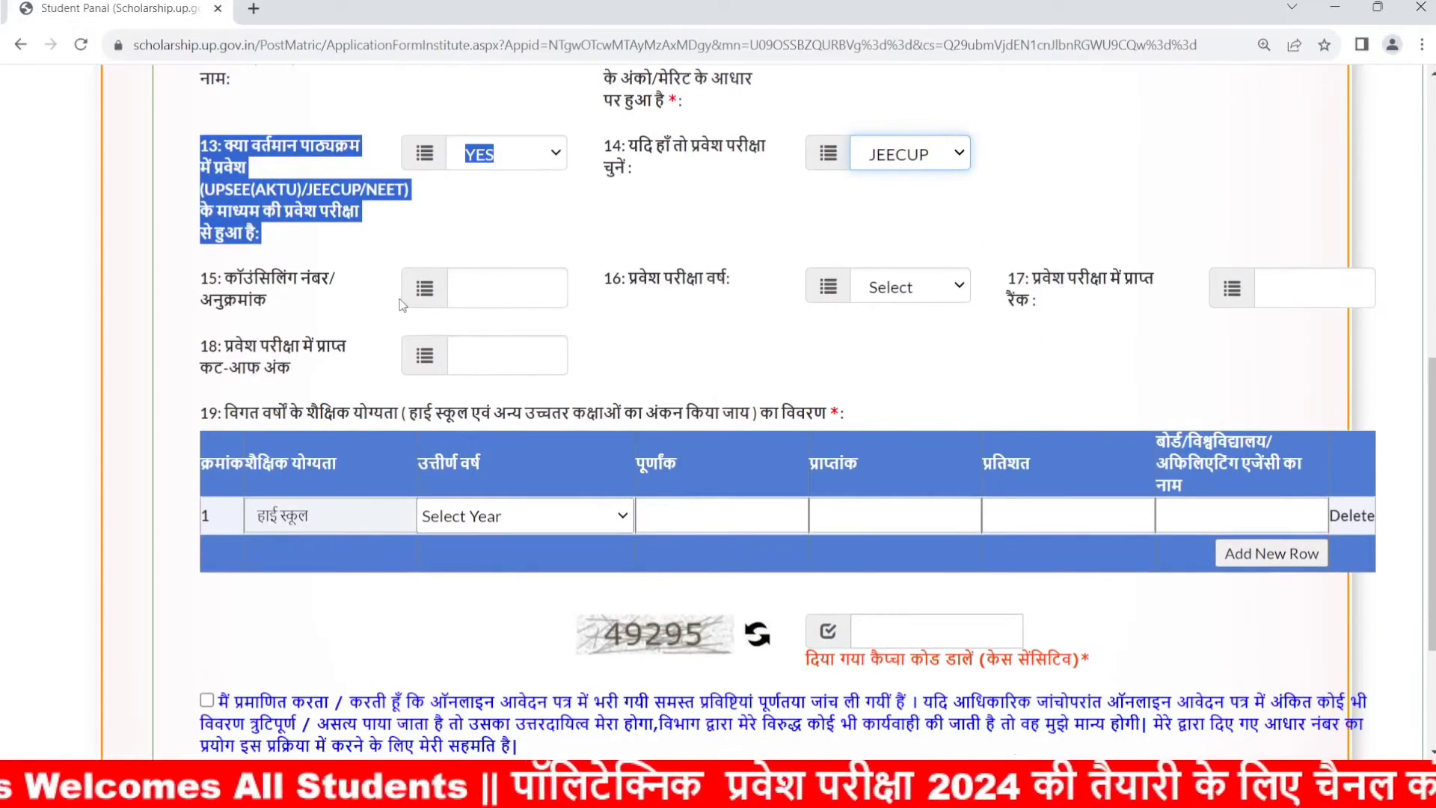
left_click_drag(200, 278, 261, 300)
left_click(530, 297)
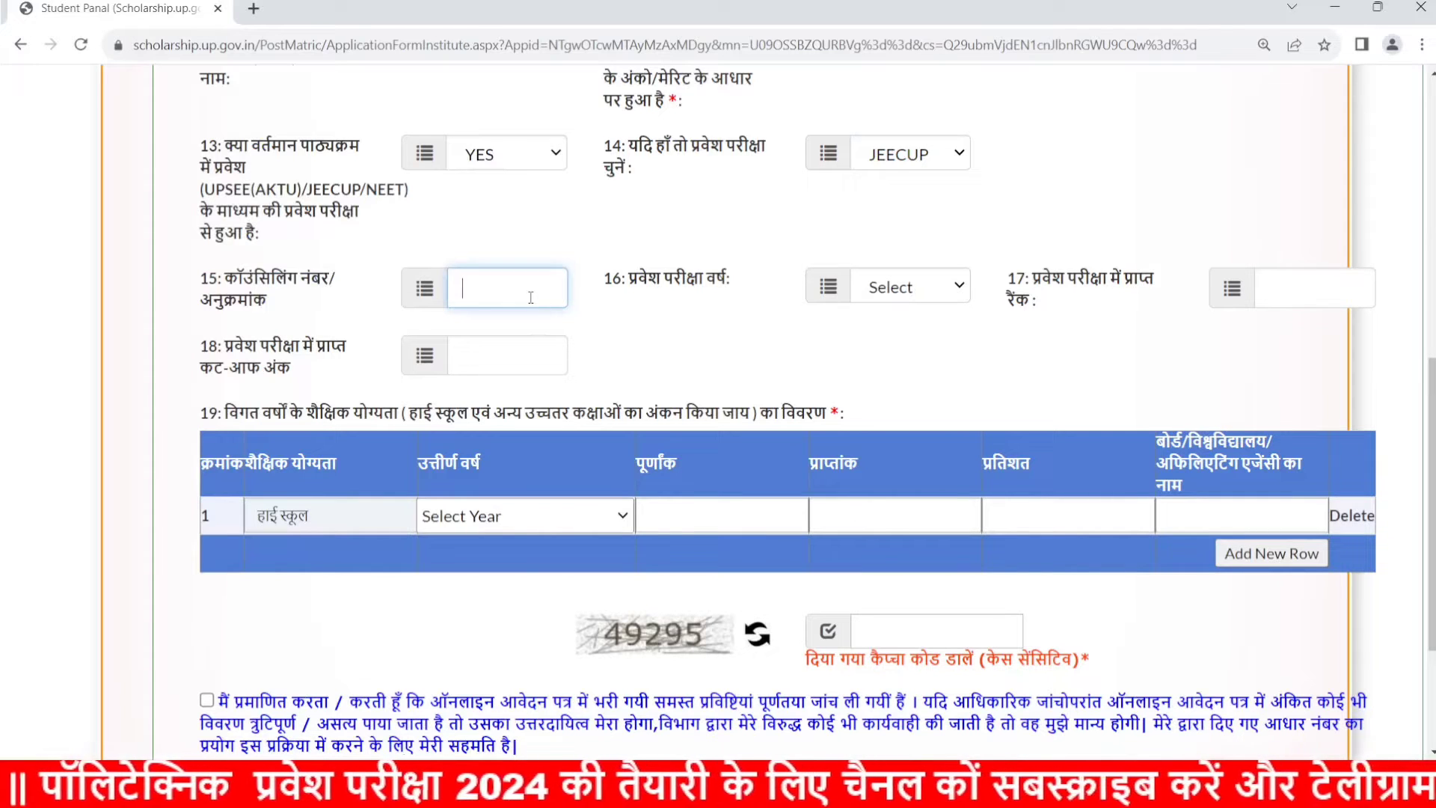
left_click_drag(762, 284, 622, 278)
left_click(941, 285)
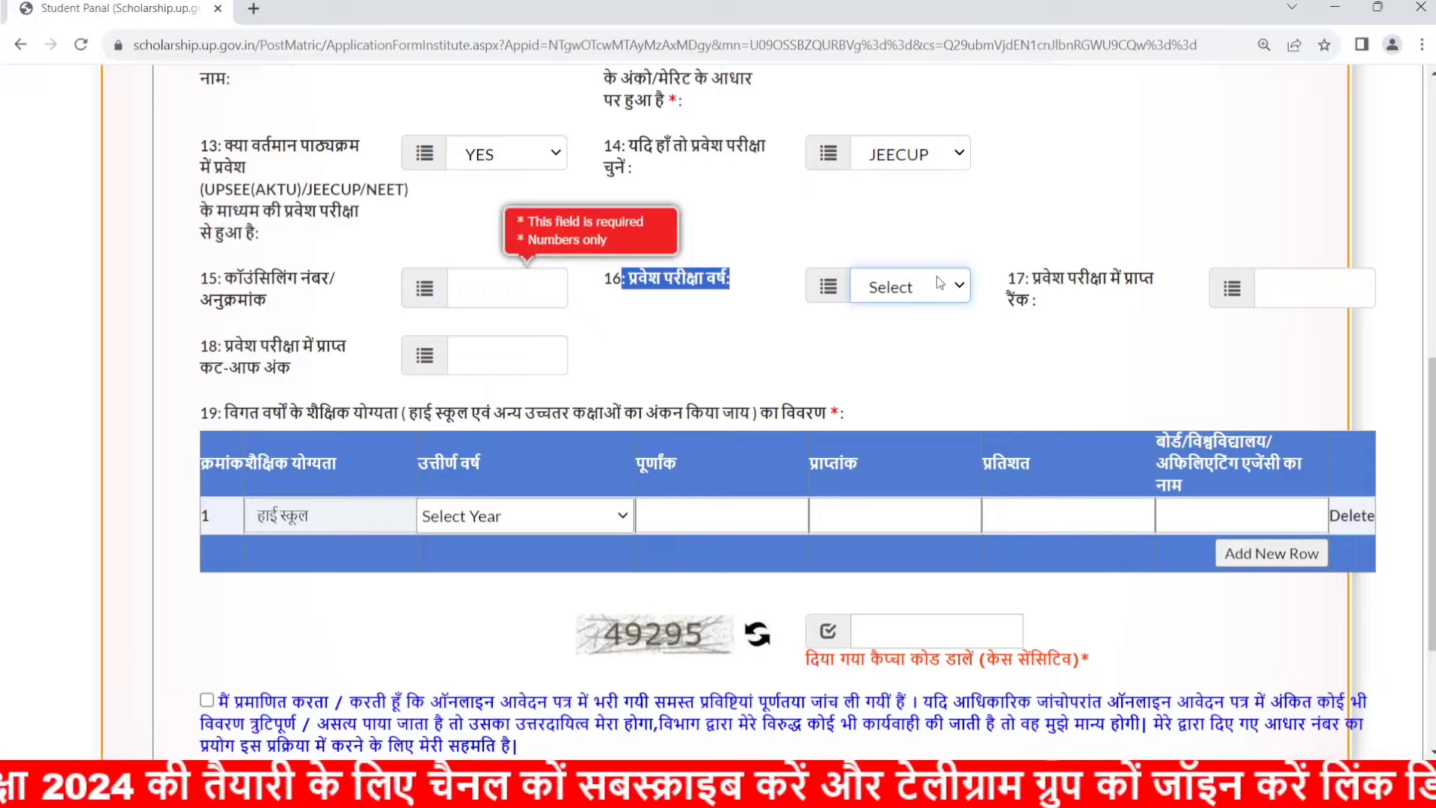
left_click(925, 353)
Leave the entrance exam rank, counselling number and cut-off marks fields blank.
left_click(1307, 303)
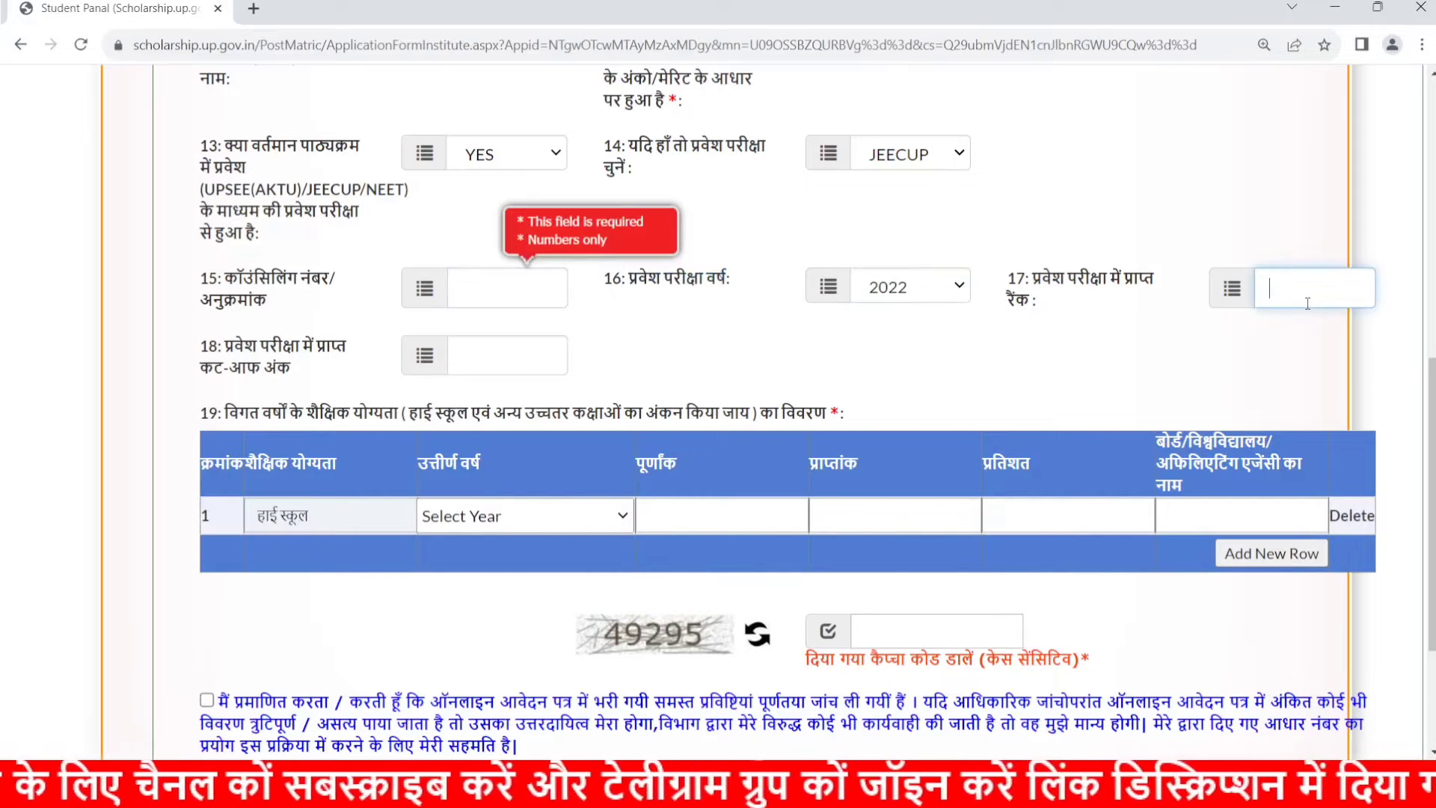
left_click_drag(1041, 301, 1008, 277)
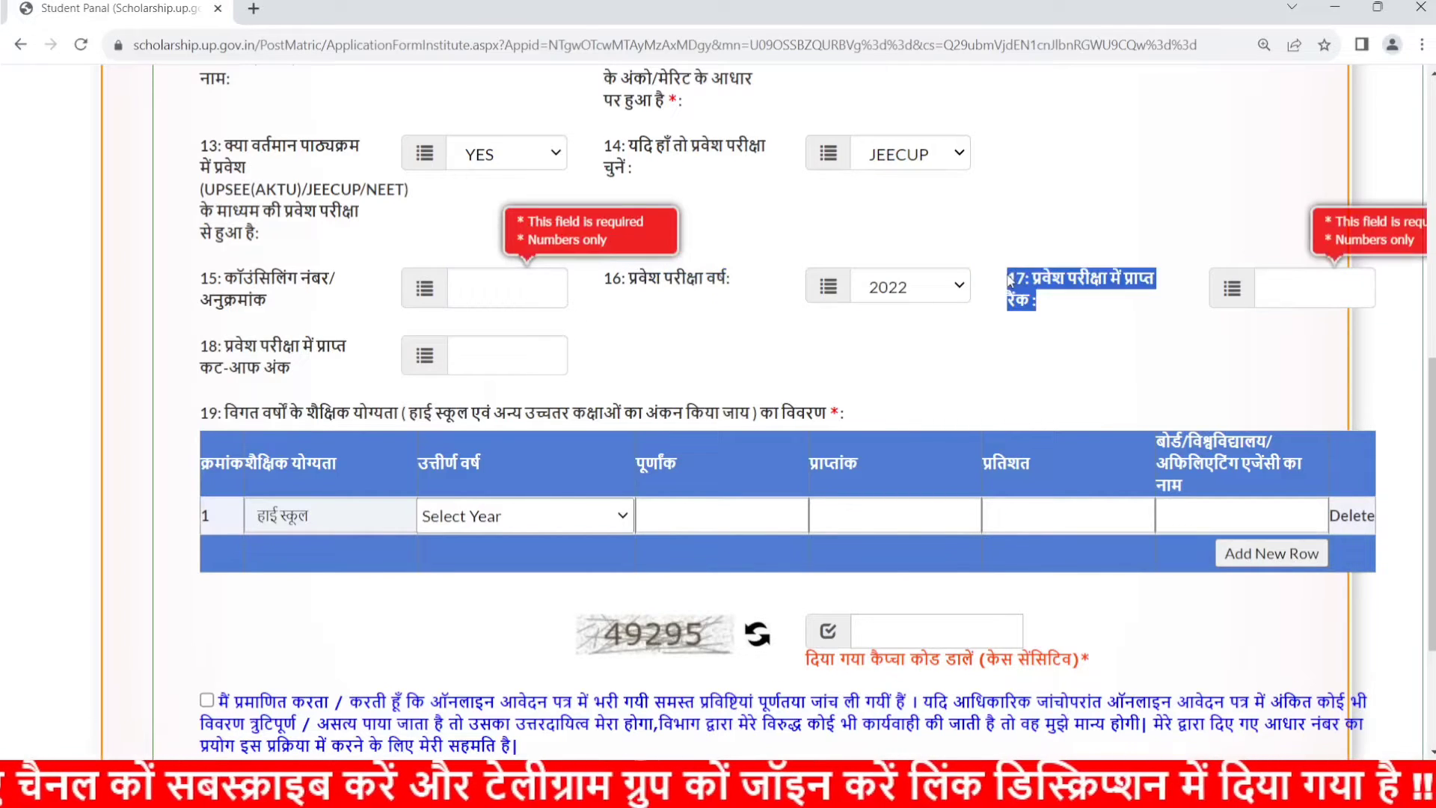
left_click(1281, 286)
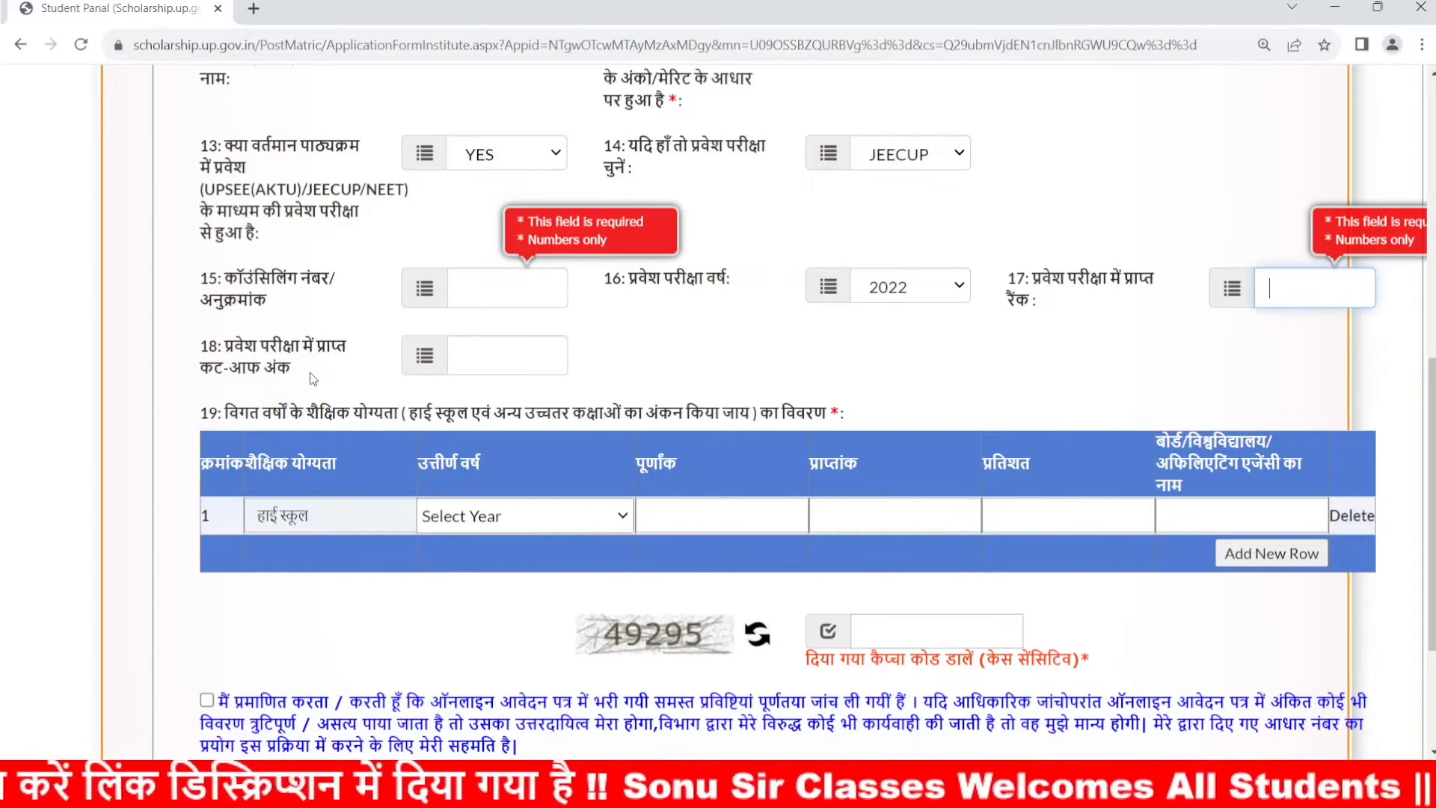
left_click_drag(1012, 266, 694, 291)
left_click(694, 291)
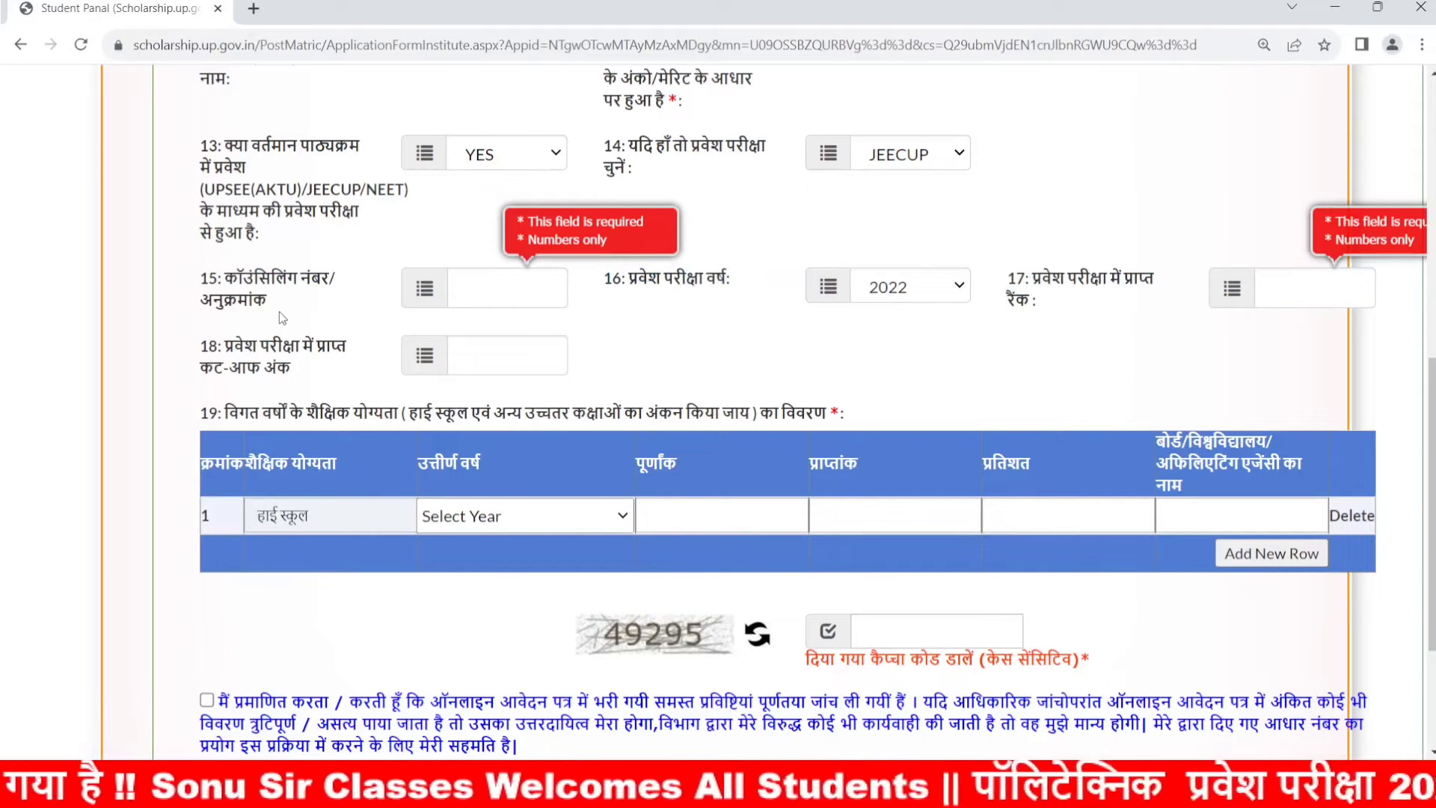
double_click(217, 282)
left_click_drag(271, 241, 211, 143)
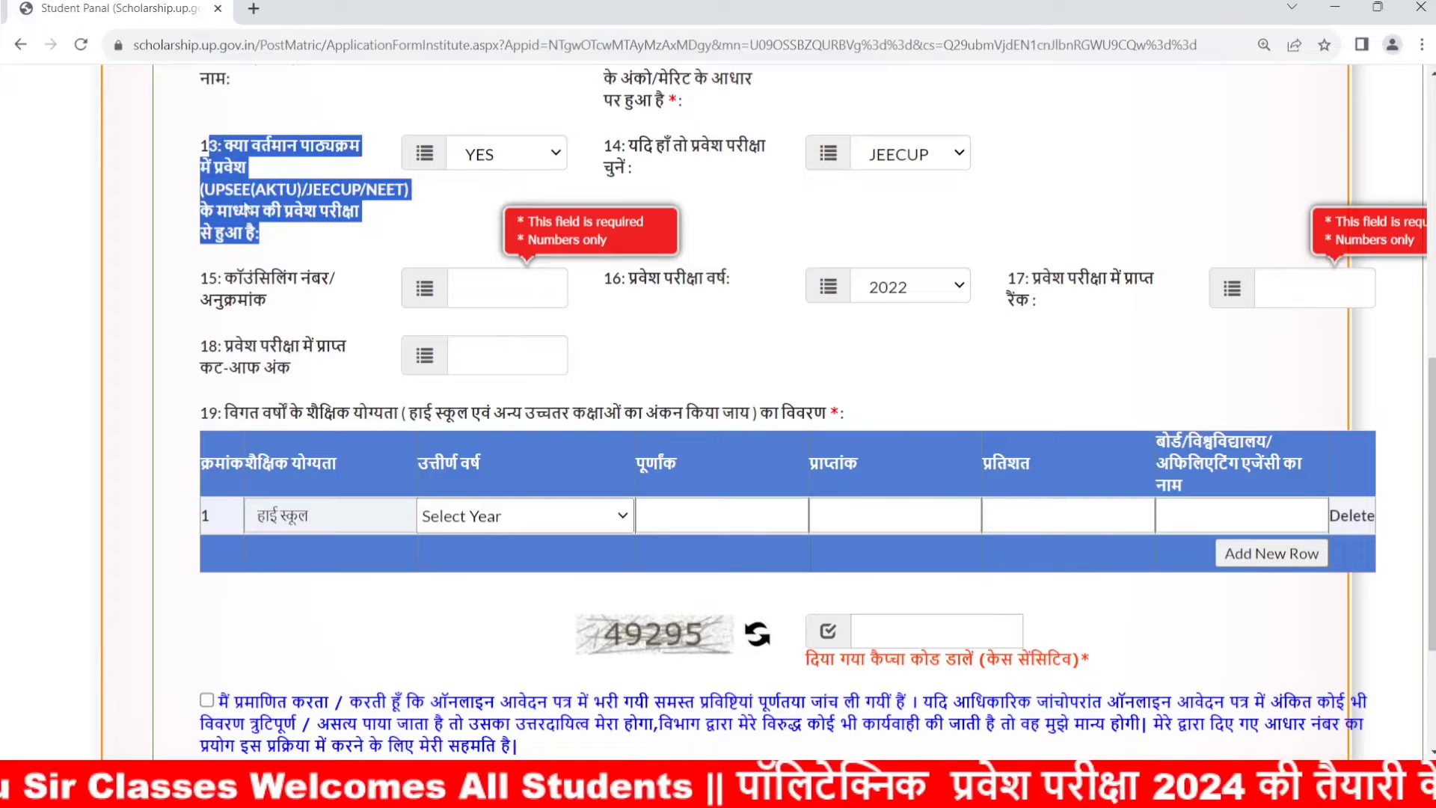
left_click_drag(304, 382, 198, 344)
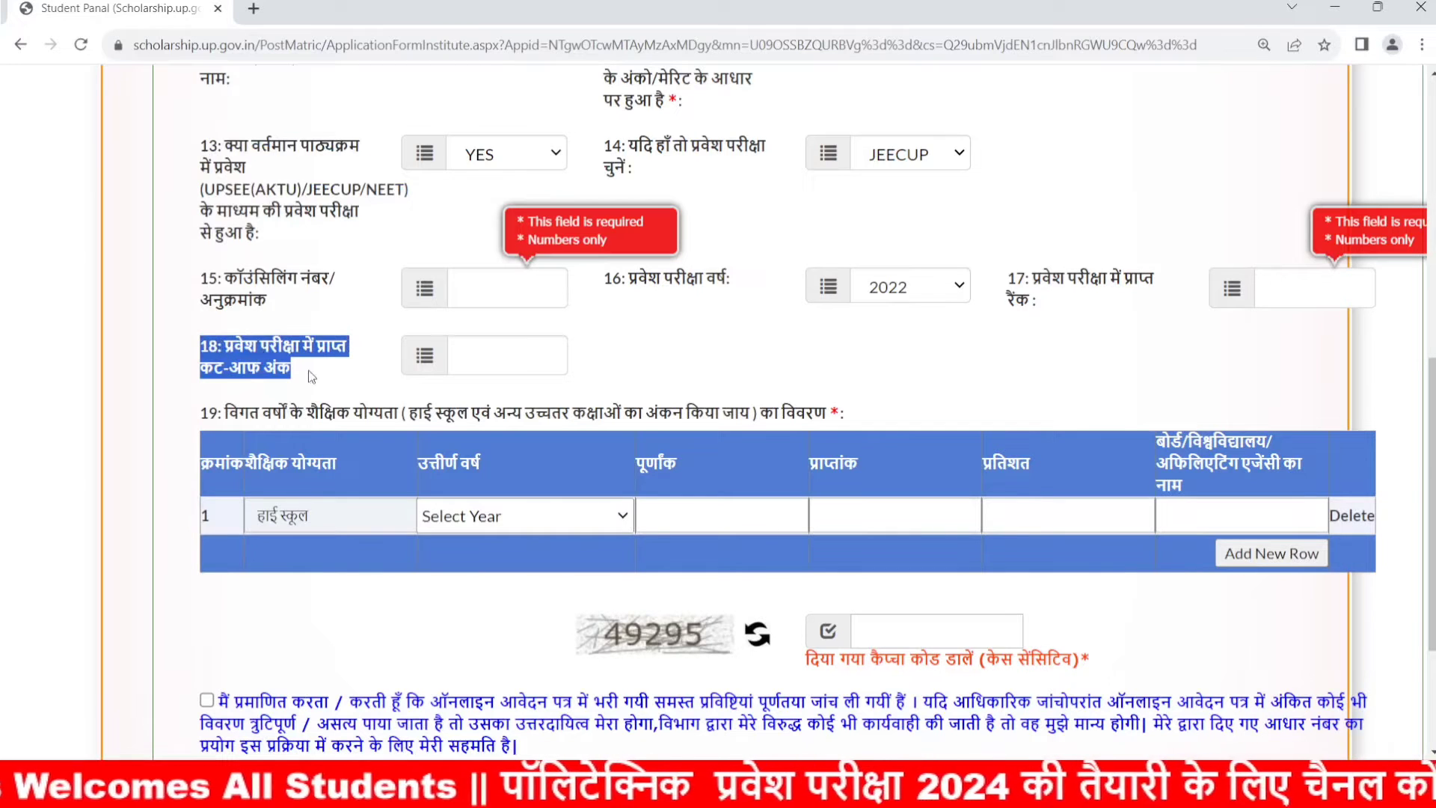
left_click(518, 372)
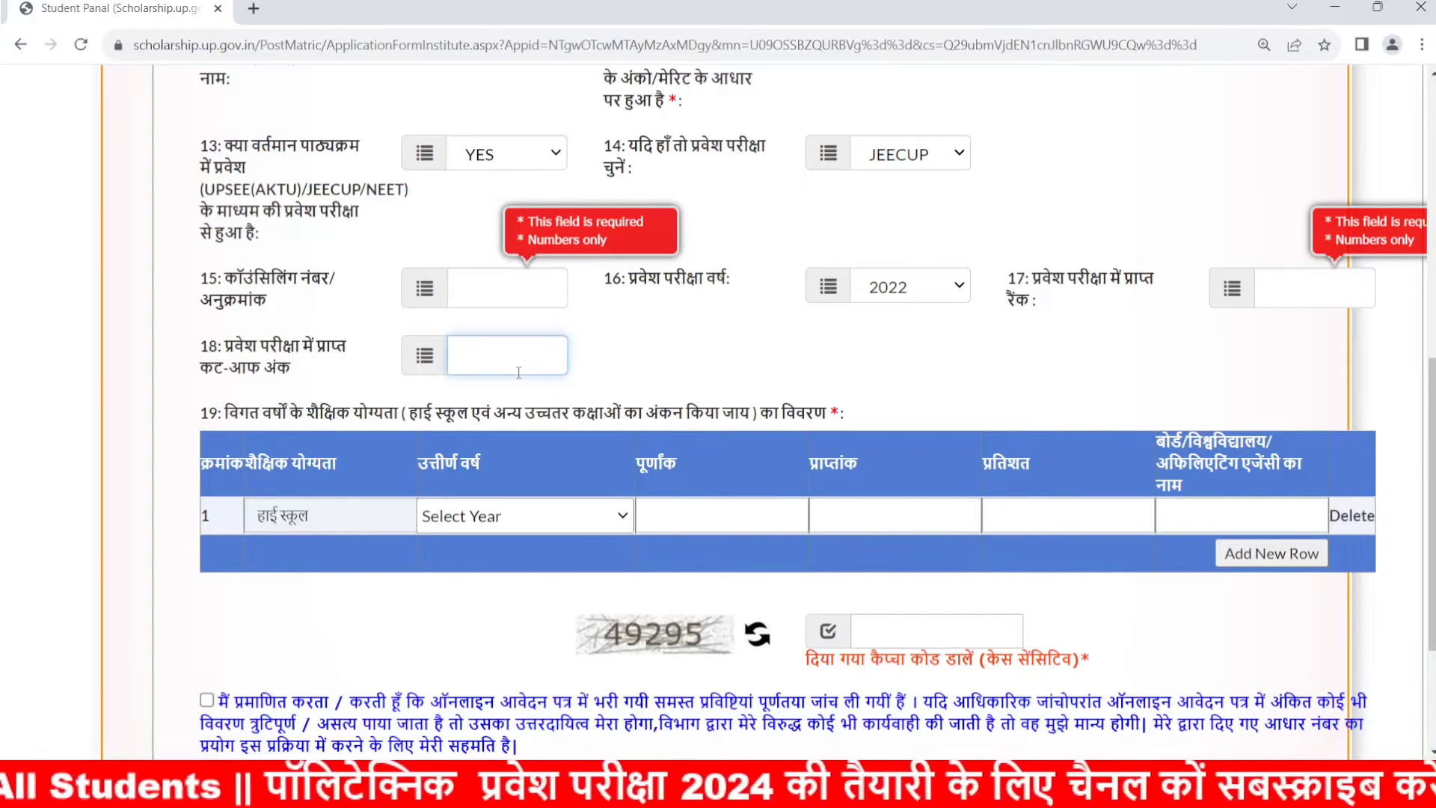
left_click_drag(318, 377, 255, 358)
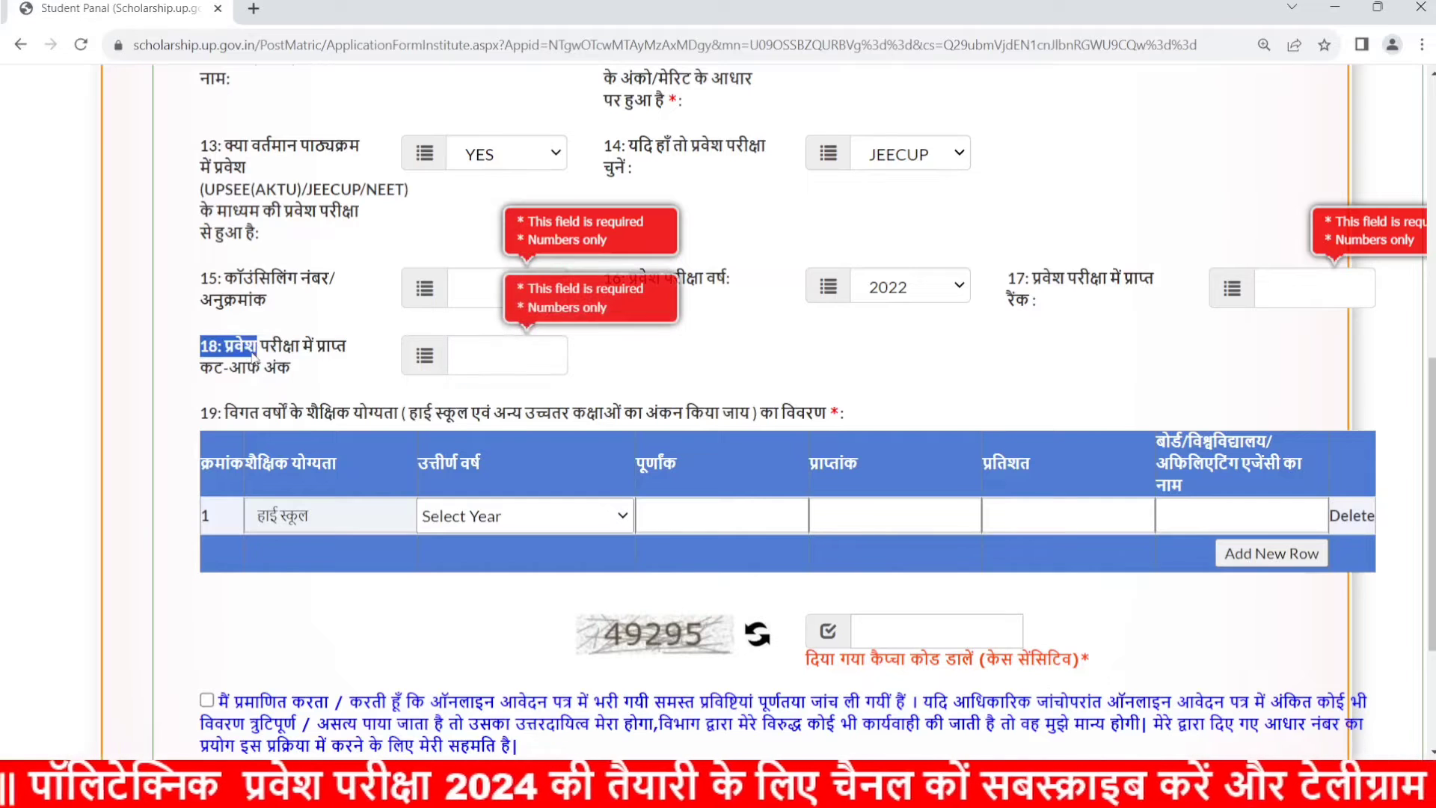
left_click(507, 356)
left_click(655, 377)
scroll(655, 376, "down", 3)
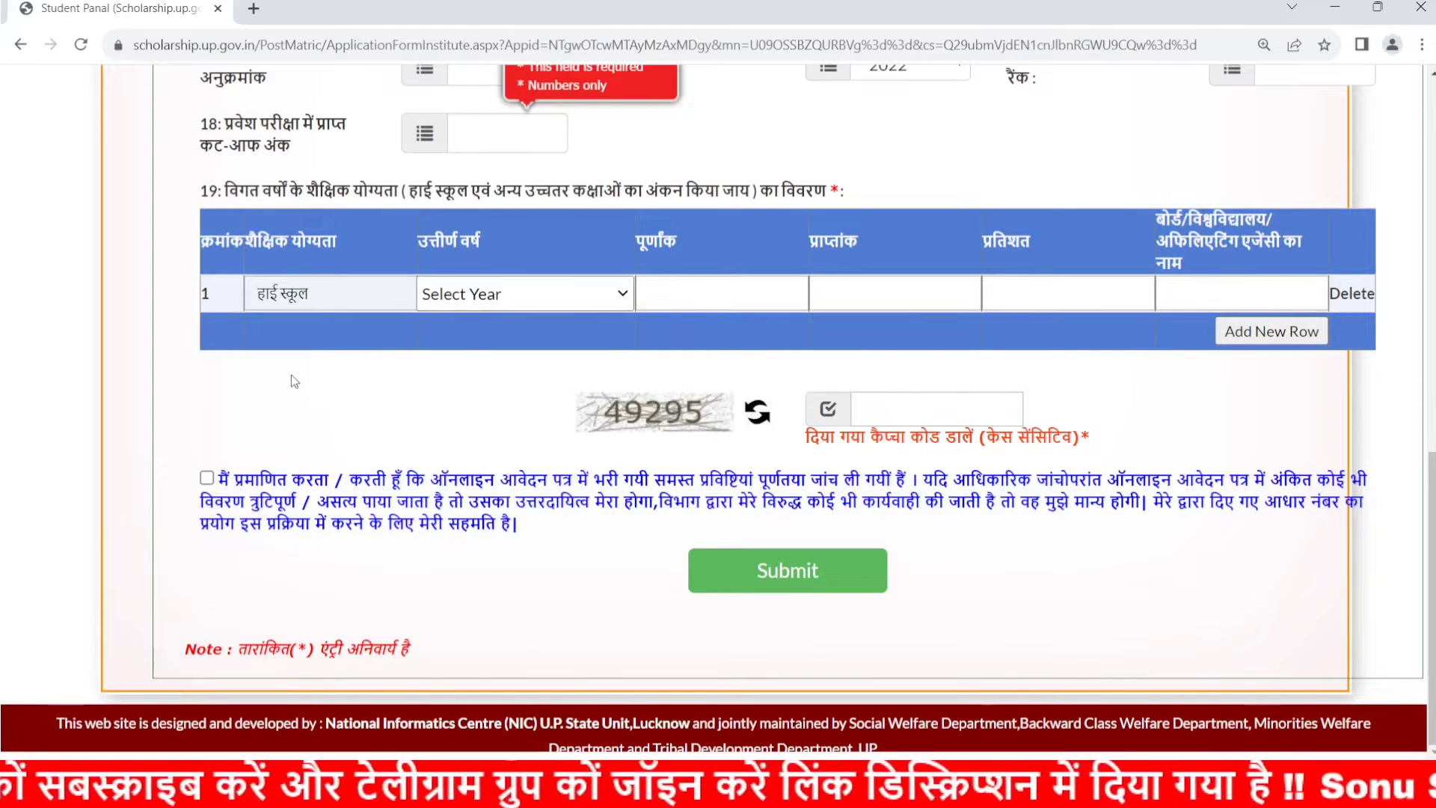
Go through the high school total marks, marks obtained, percentage and board name fields.
left_click(699, 297)
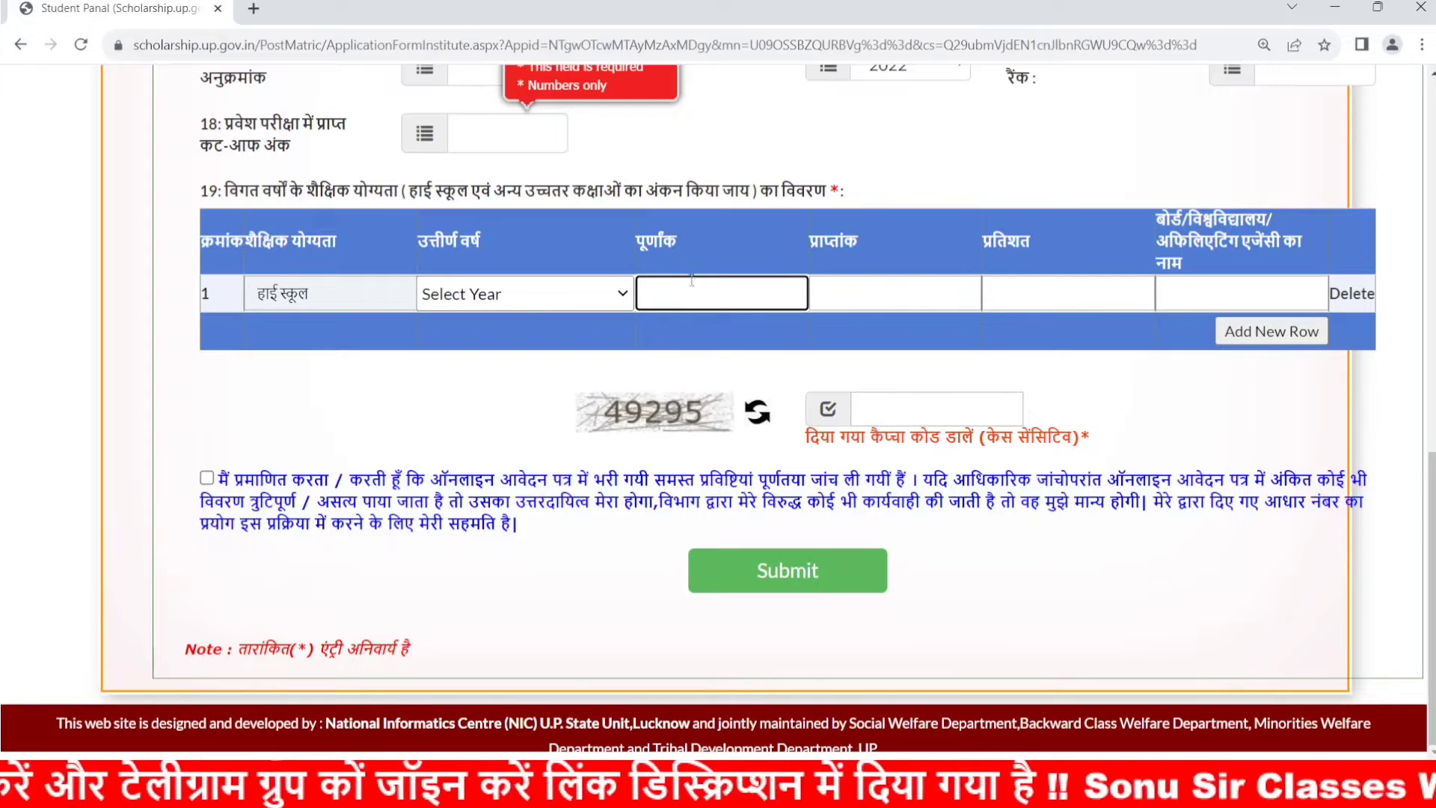
left_click(904, 284)
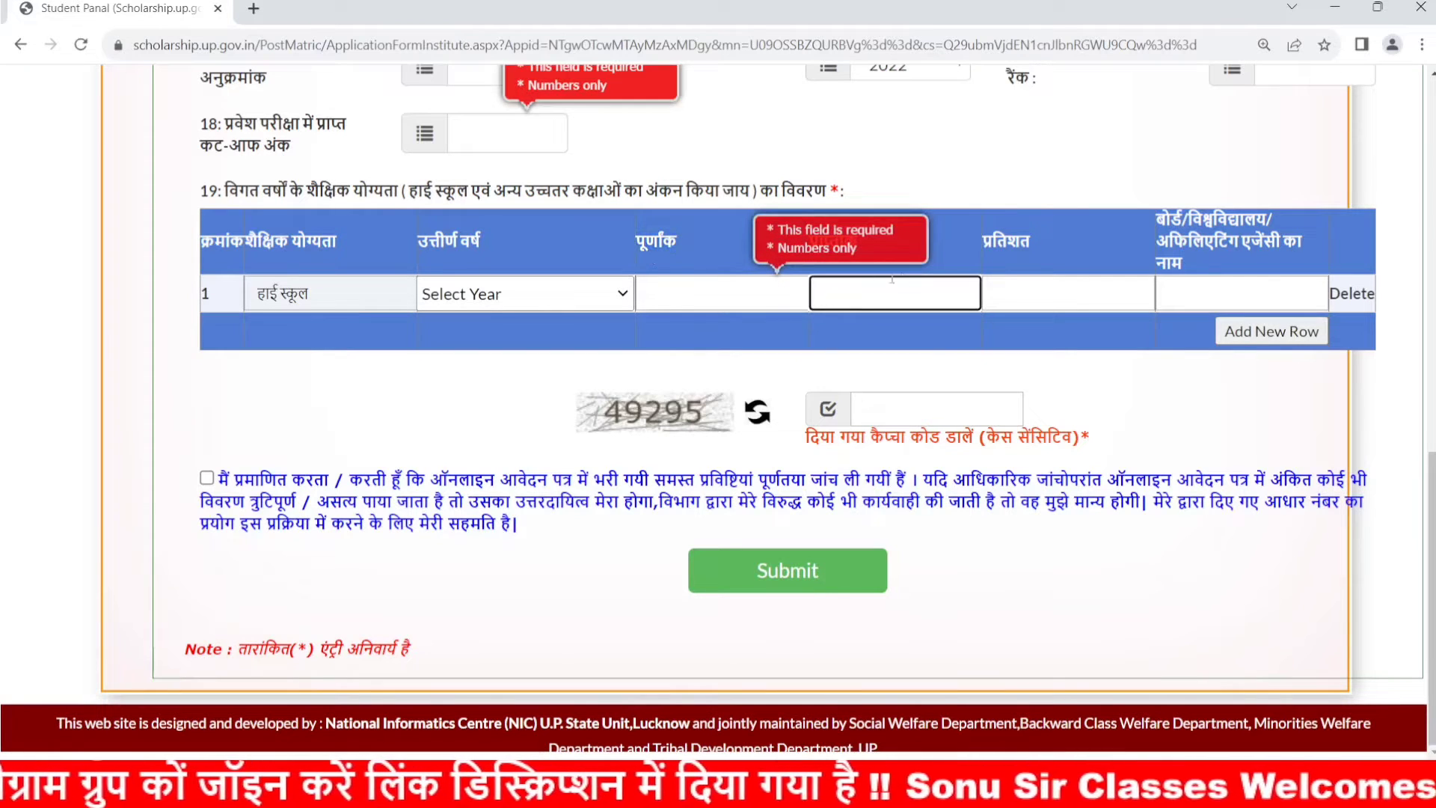
left_click(1069, 284)
left_click(1309, 289)
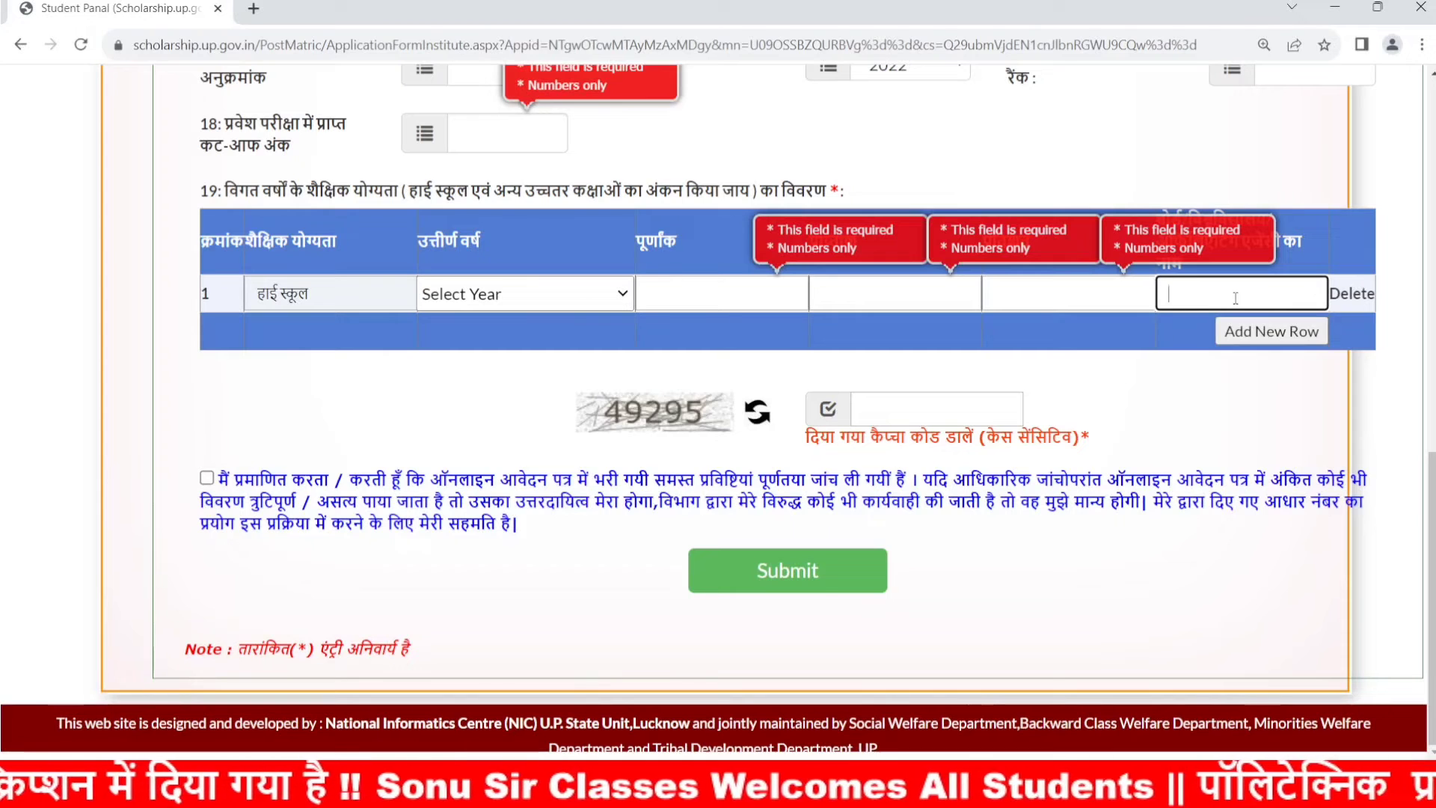
left_click(1231, 324)
scroll(488, 497, "down", 2)
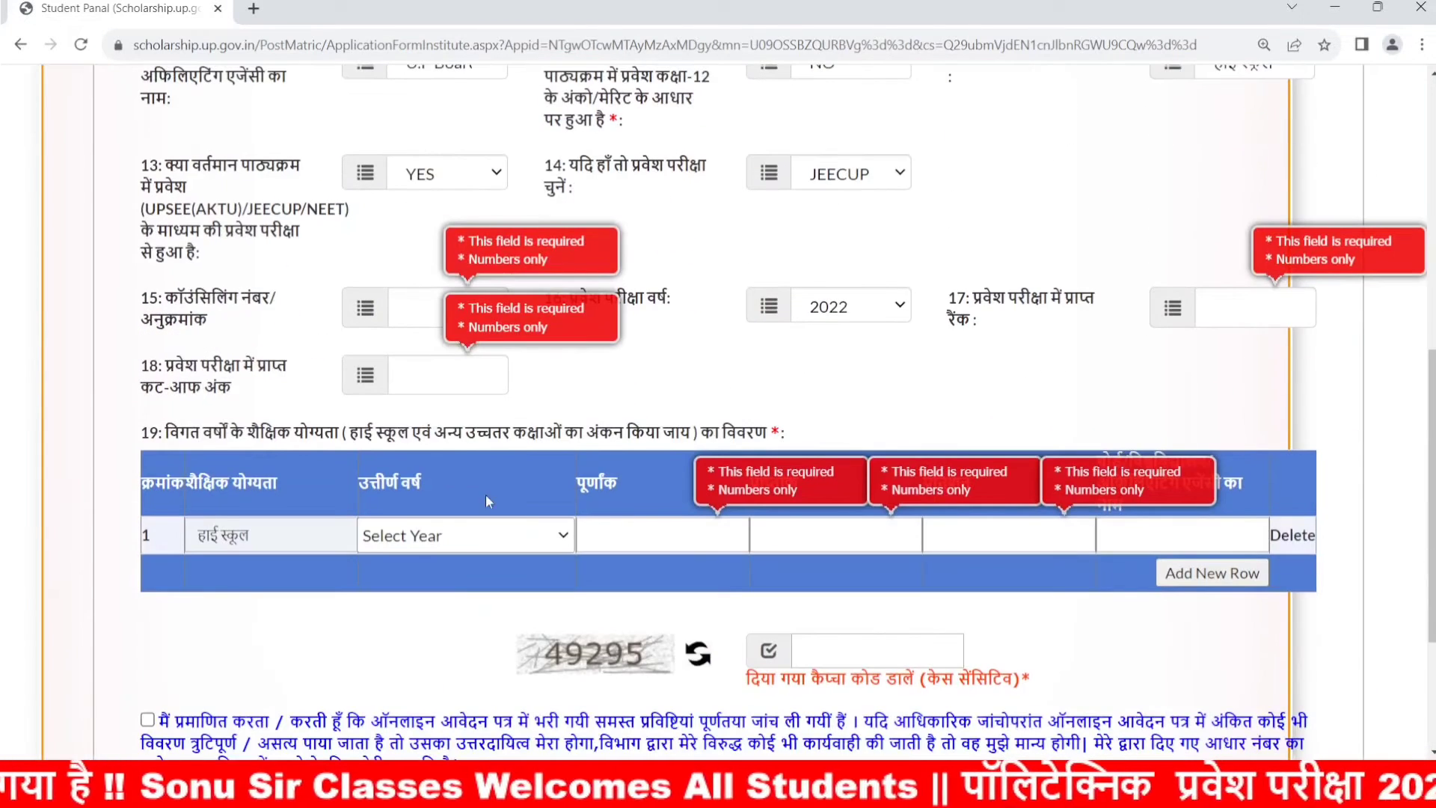
scroll(741, 569, "up", 5)
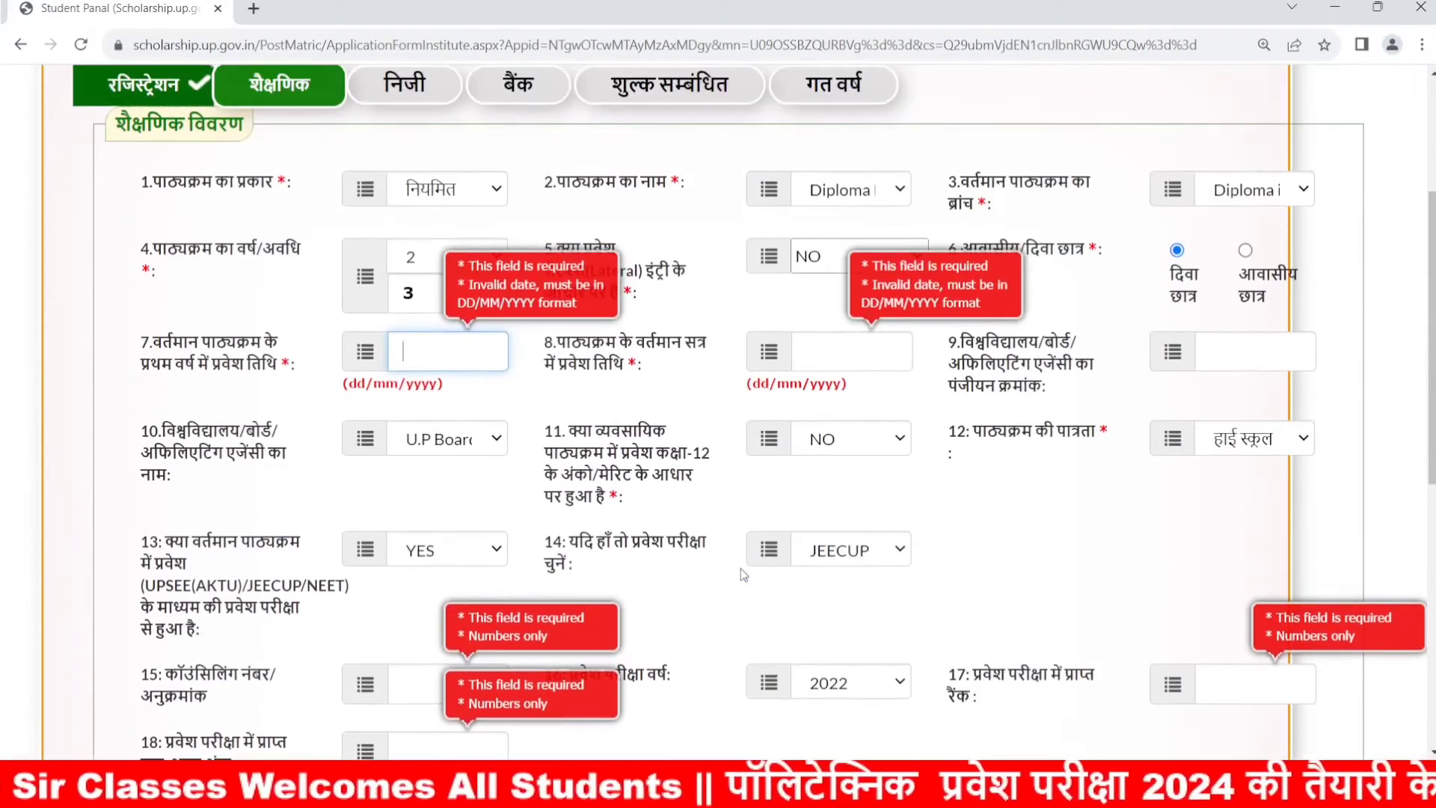
scroll(740, 569, "down", 6)
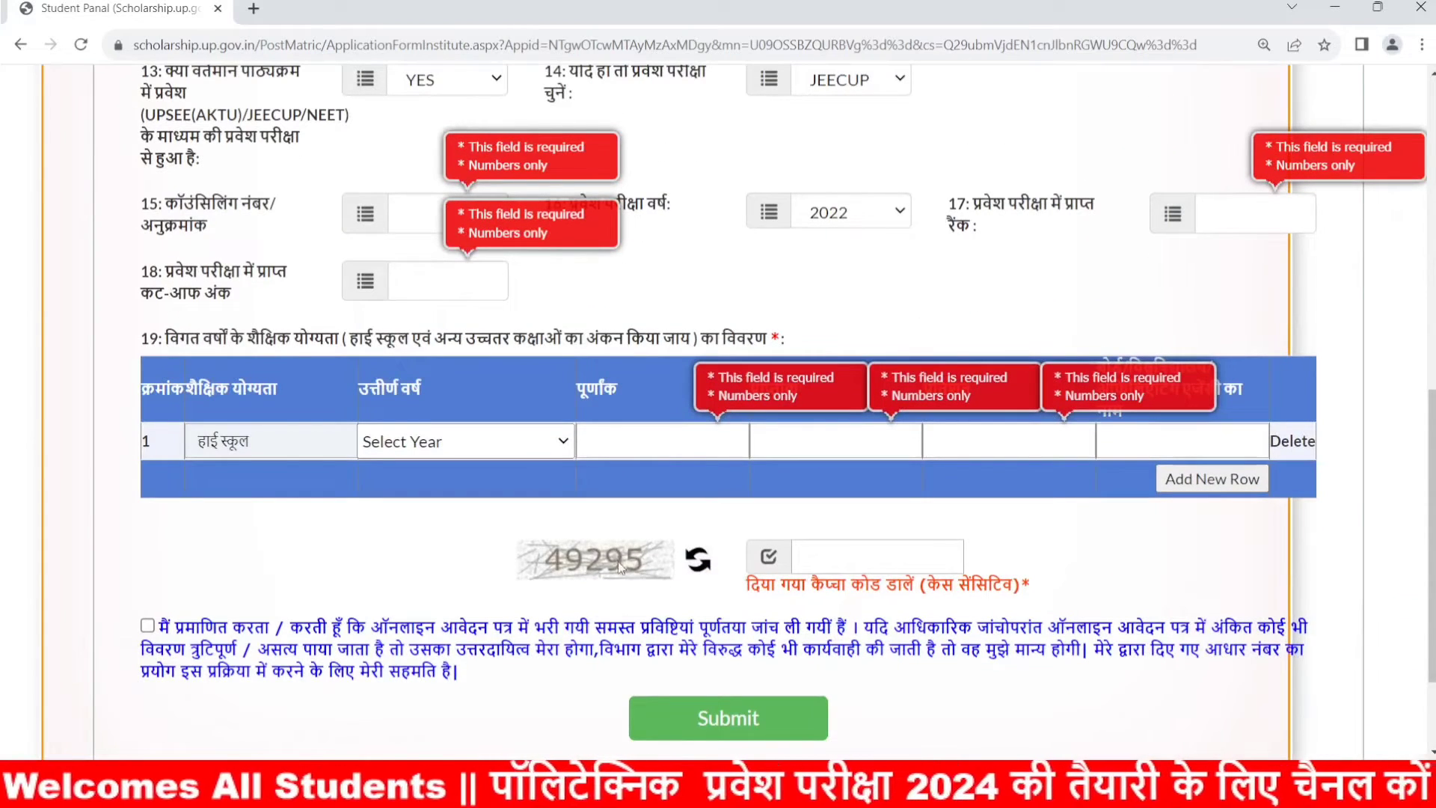
Enter the captcha, accept the declaration and submit the academic details.
left_click(912, 563)
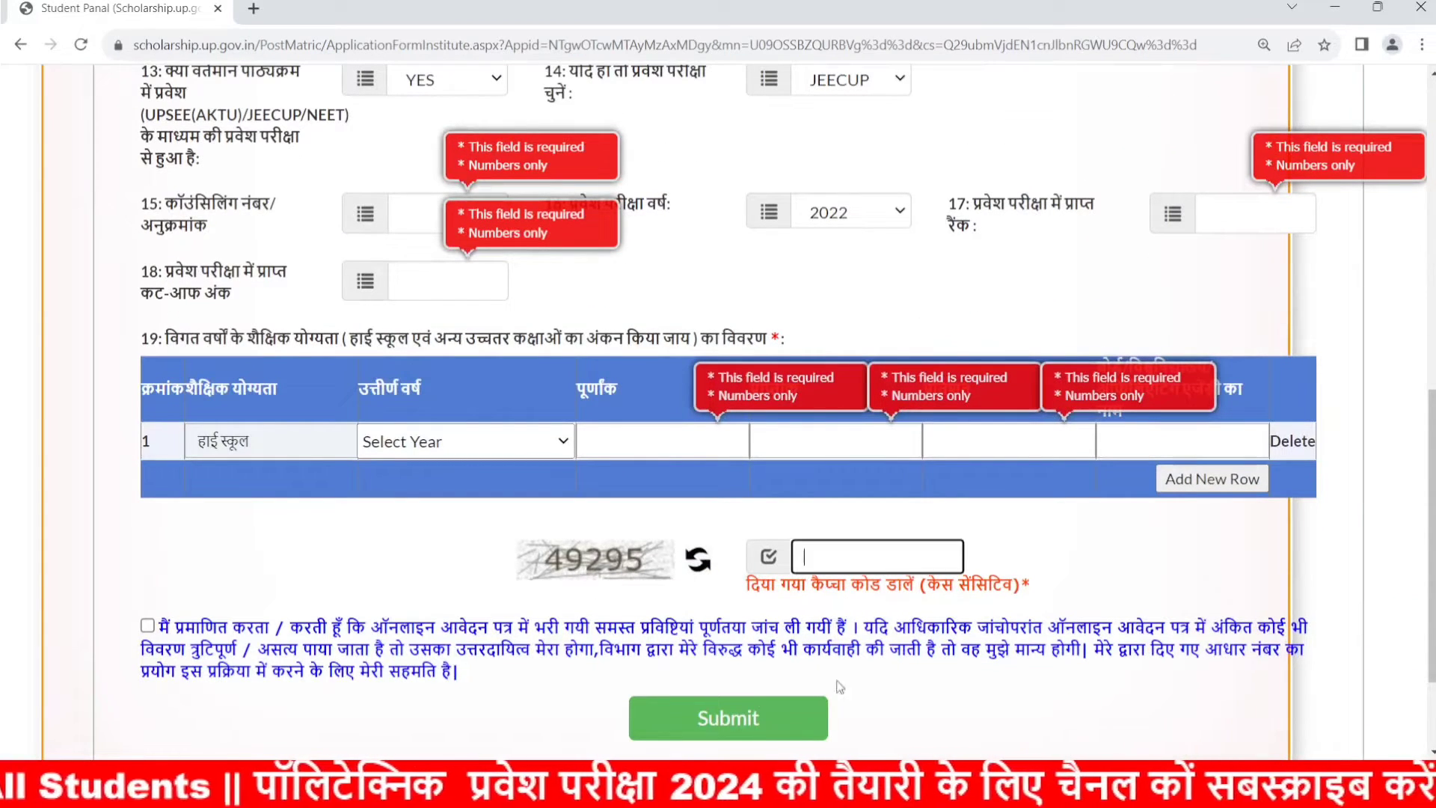
left_click(147, 625)
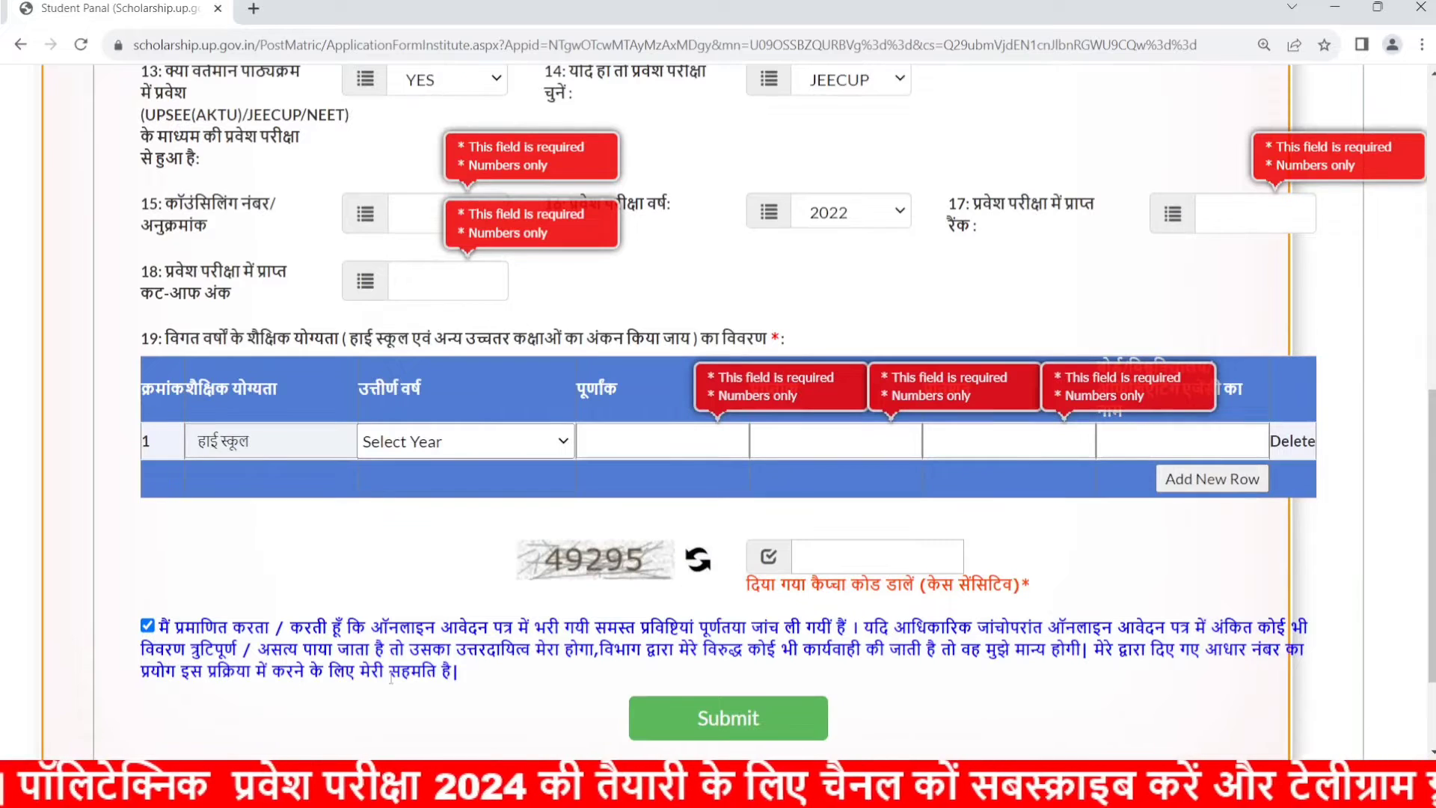
left_click(786, 711)
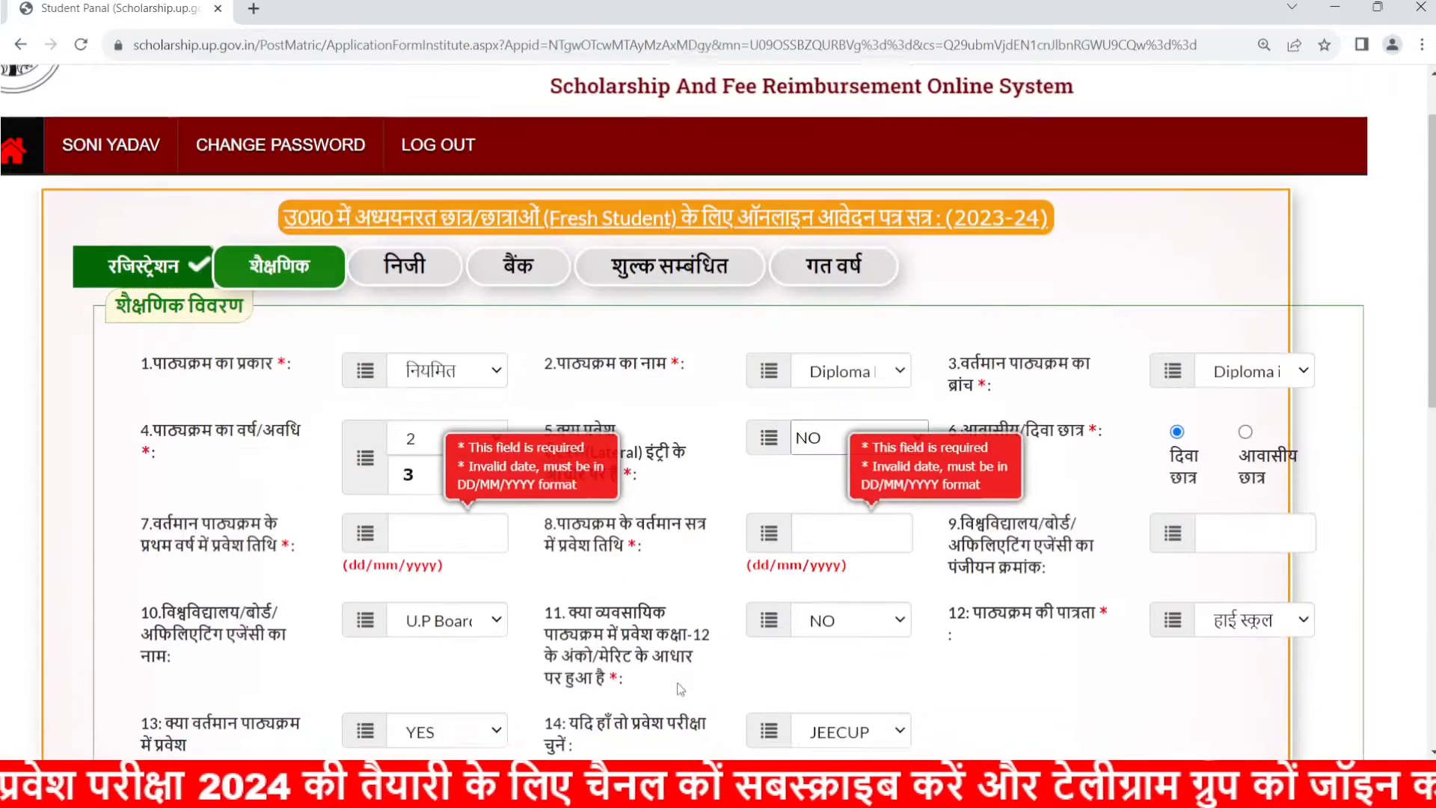
scroll(471, 555, "down", 6)
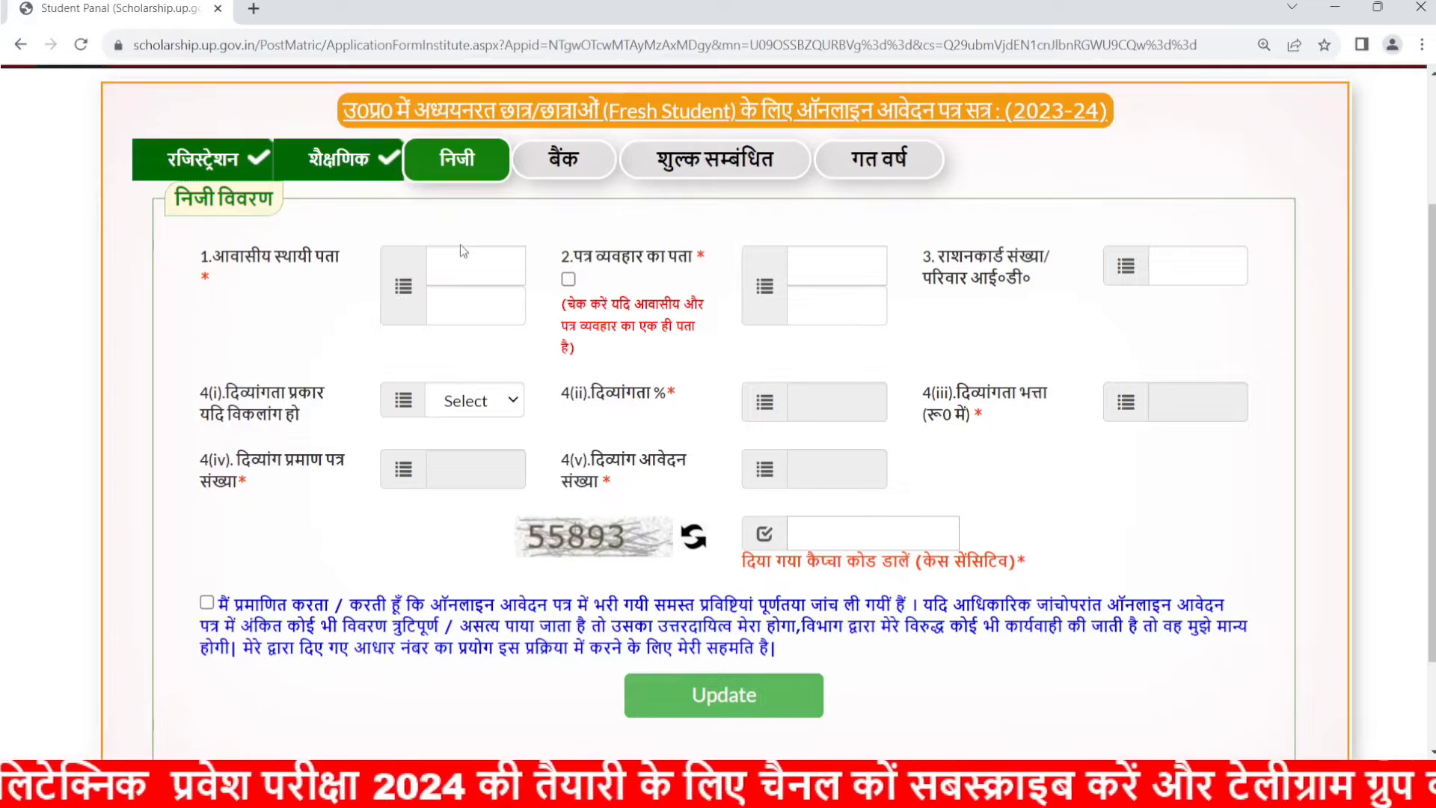
Leave address, ration card and disability fields empty, enter the captcha and accept the declaration.
left_click_drag(348, 262, 150, 257)
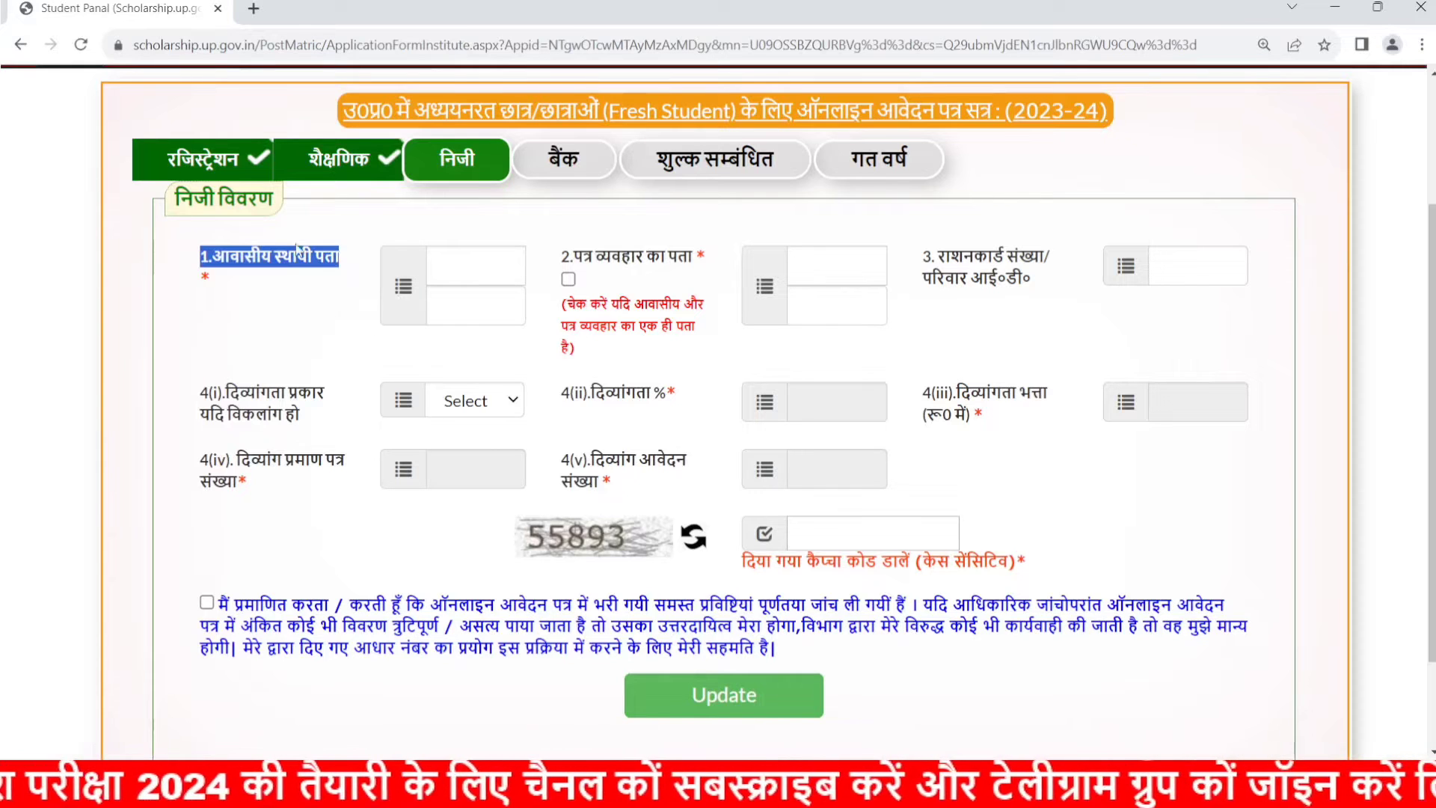
left_click_drag(710, 258, 599, 282)
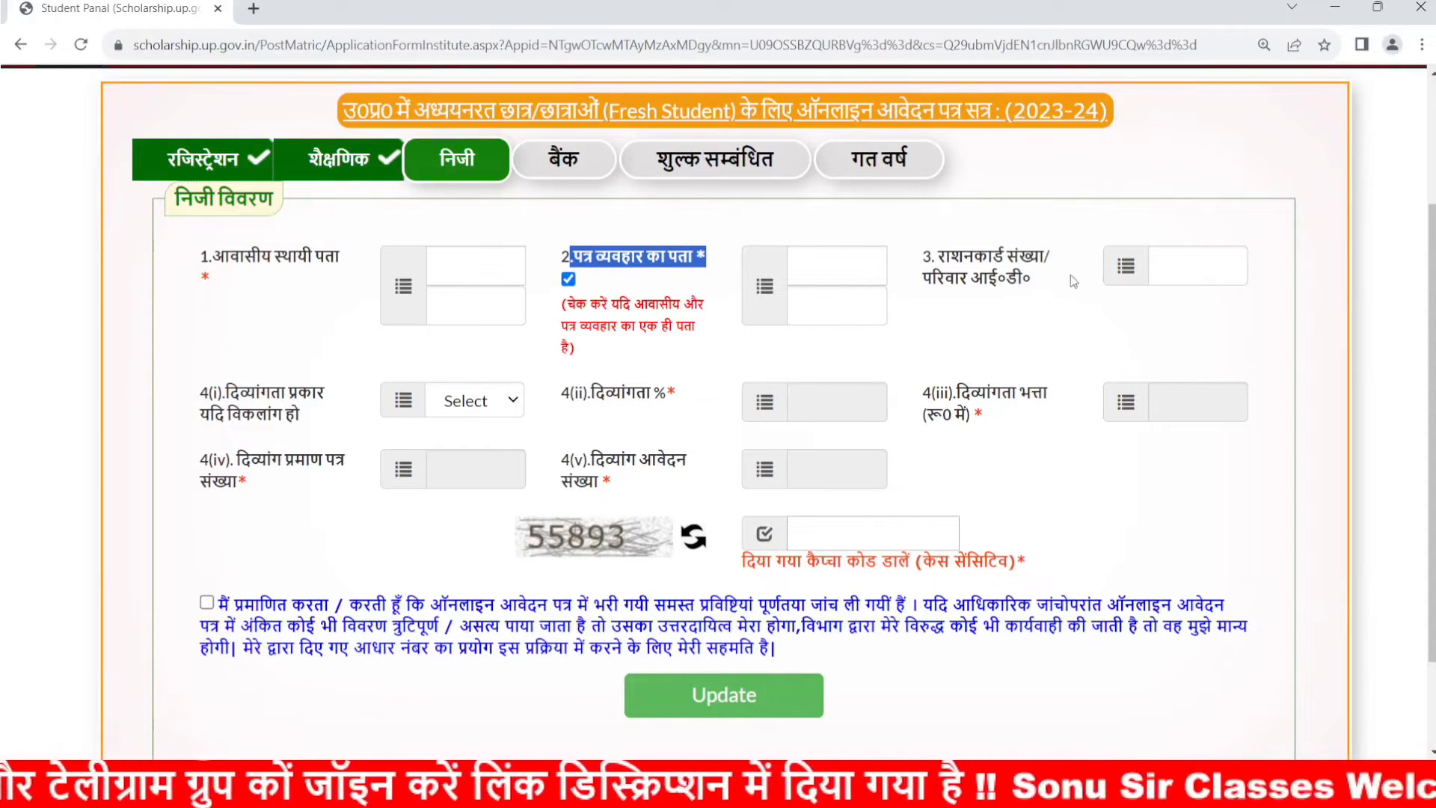
left_click_drag(1041, 281, 940, 257)
left_click(1178, 261)
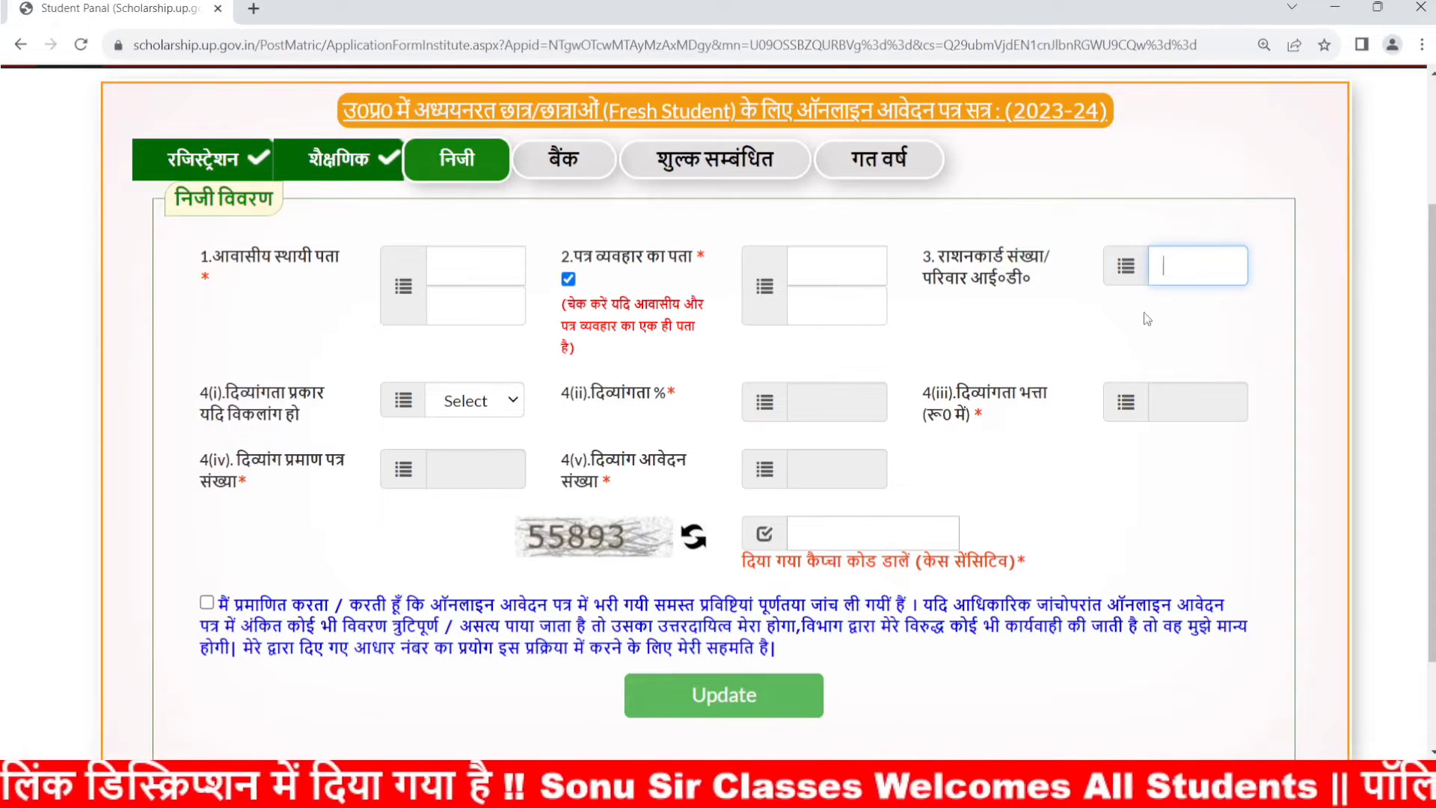
scroll(903, 392, "down", 1)
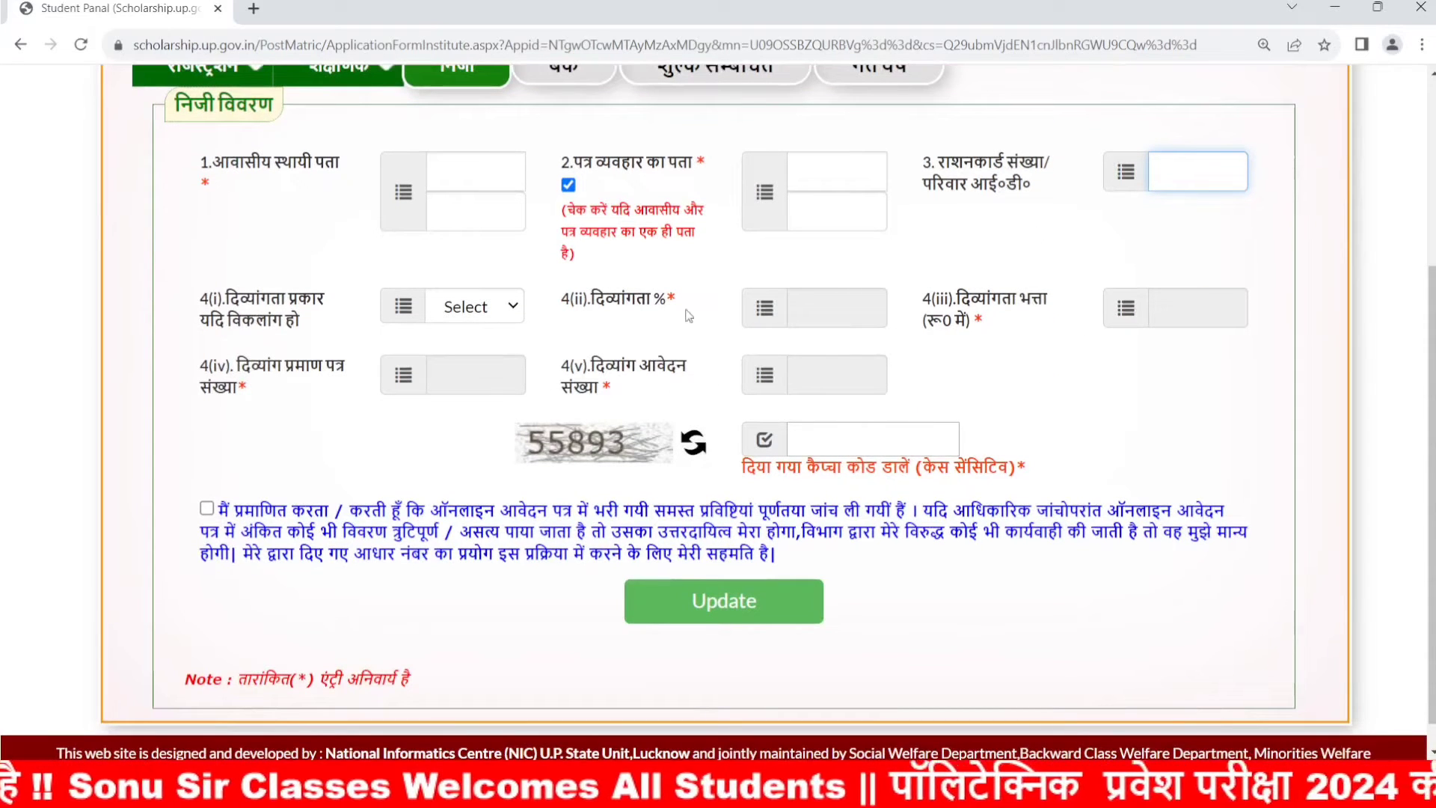
left_click_drag(318, 340, 217, 299)
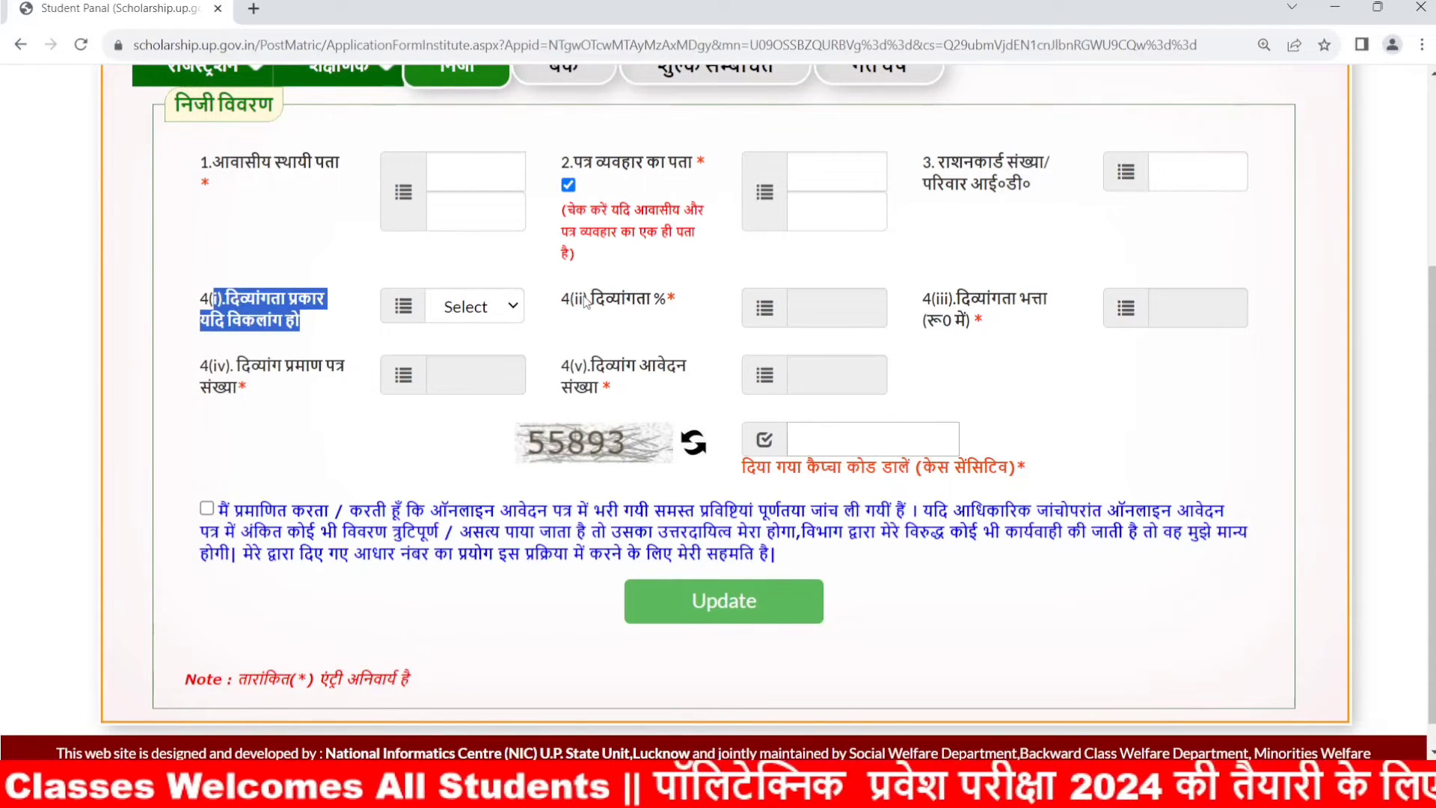
left_click(557, 282)
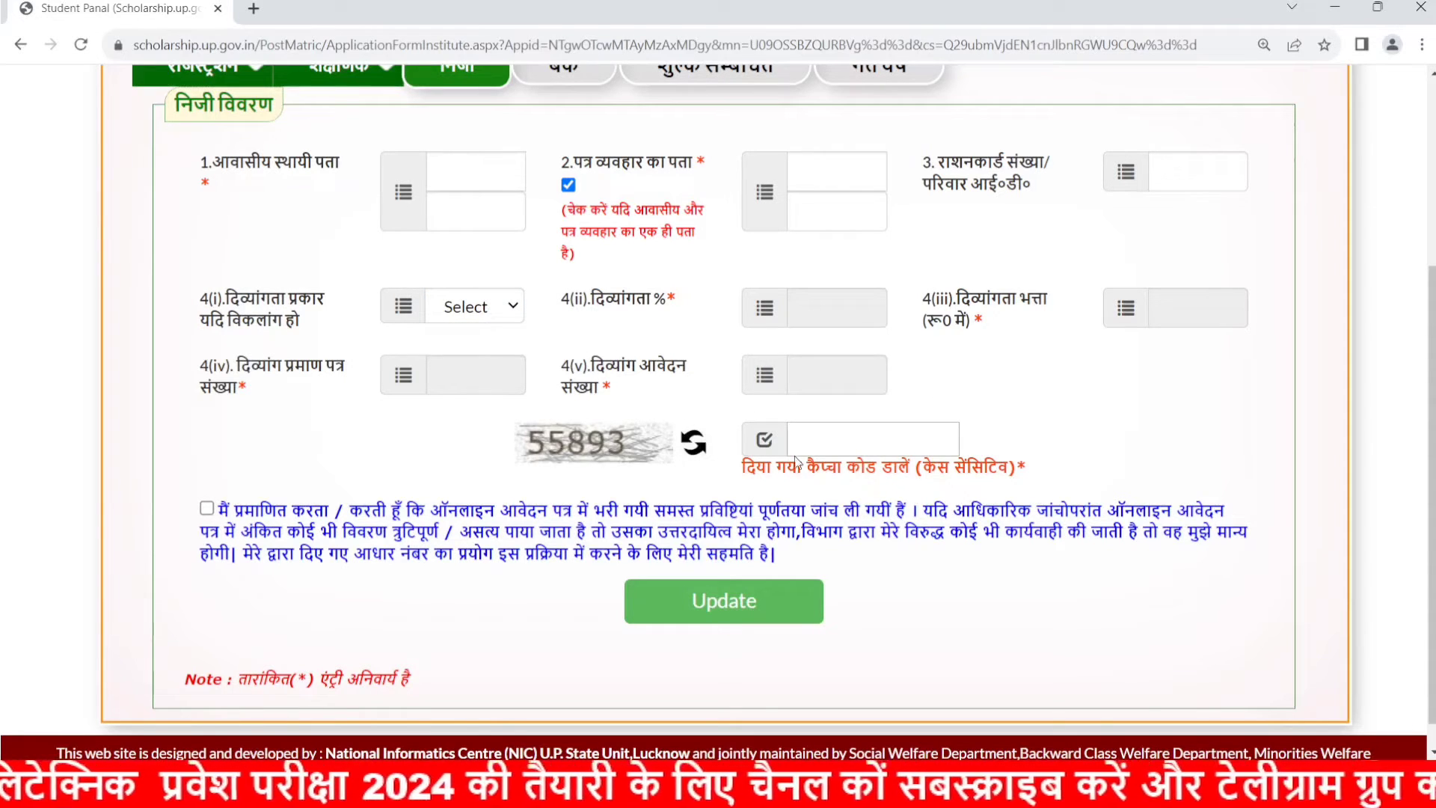
left_click(909, 452)
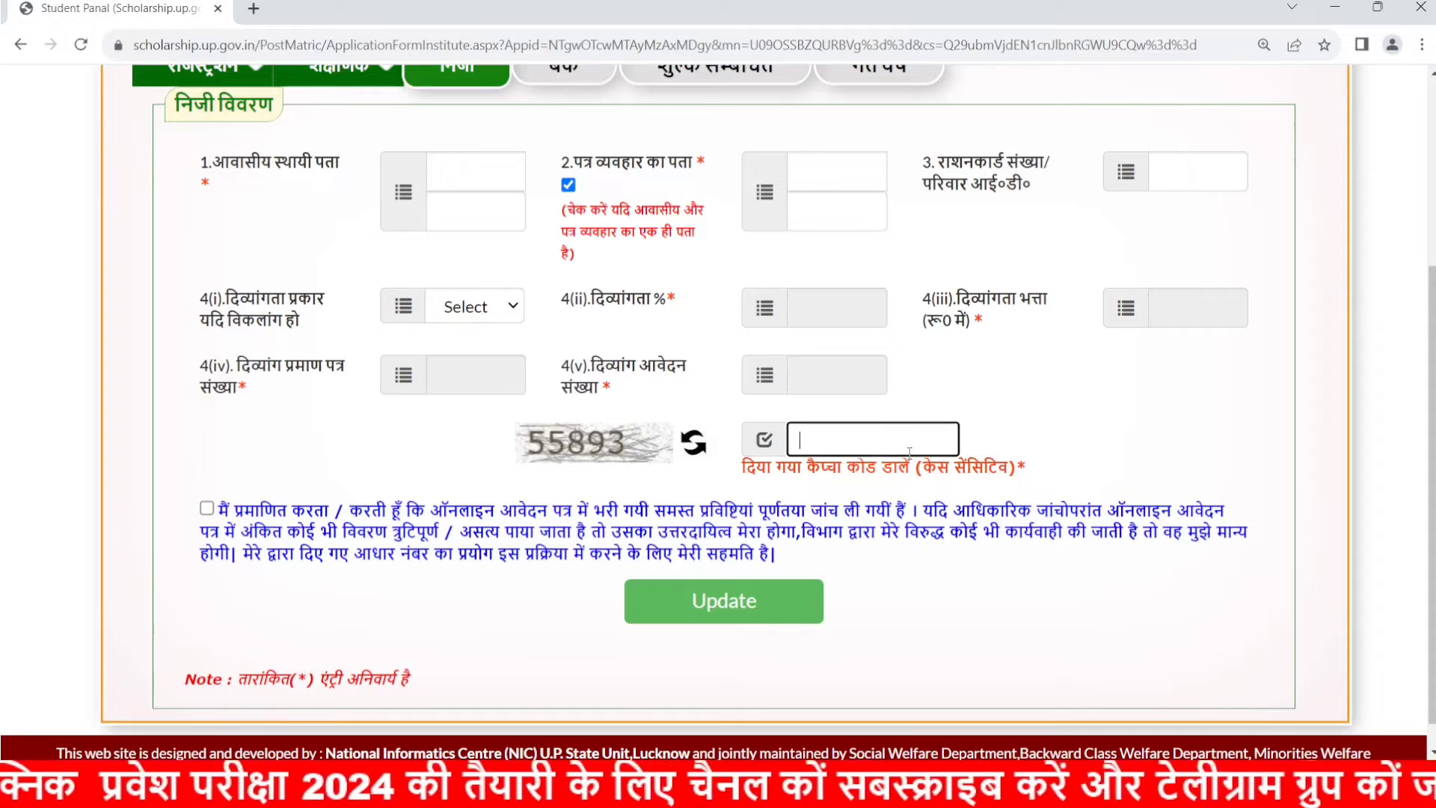
left_click(207, 510)
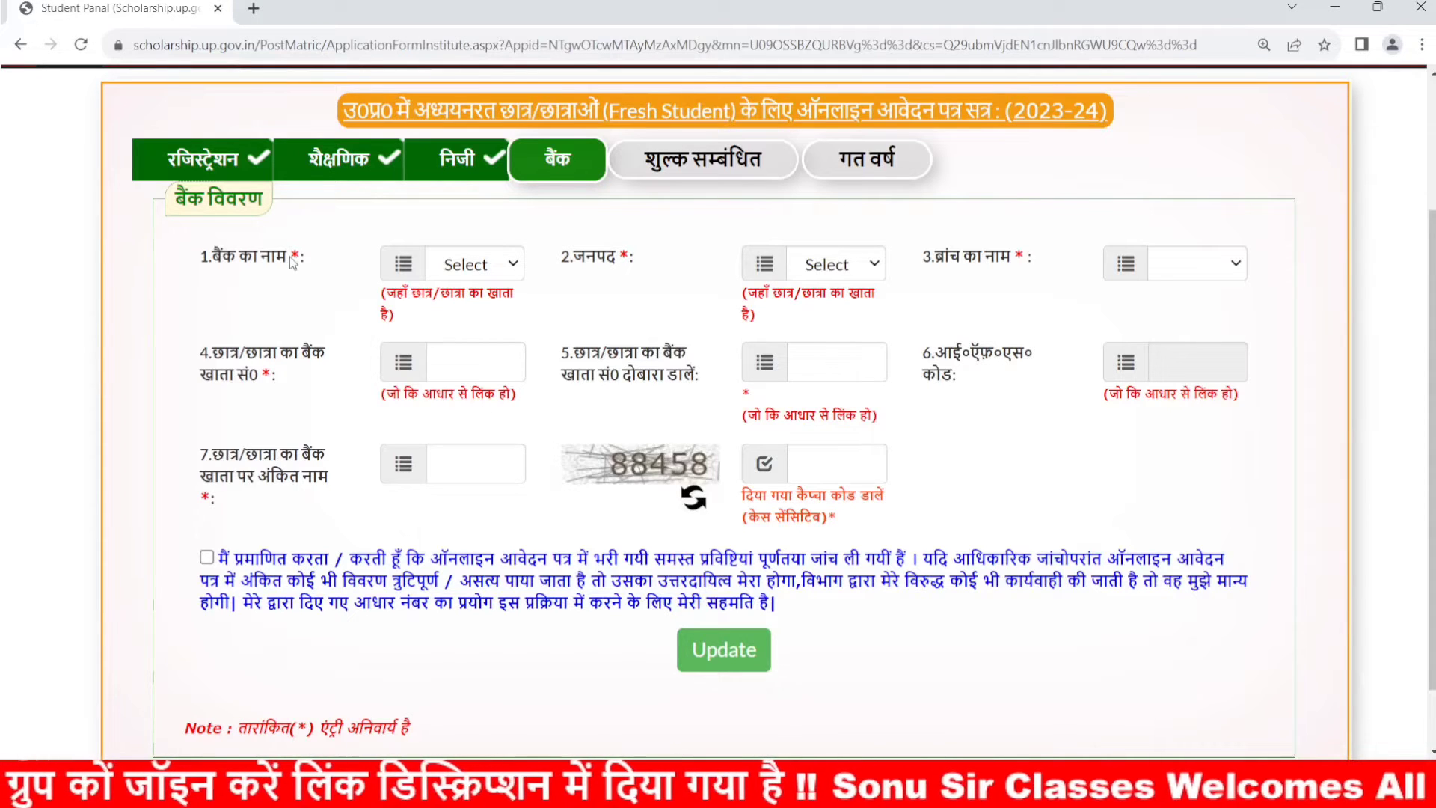
Go through the bank name, district, branch, account number and repeat account number fields, leaving them empty.
left_click_drag(291, 257, 203, 257)
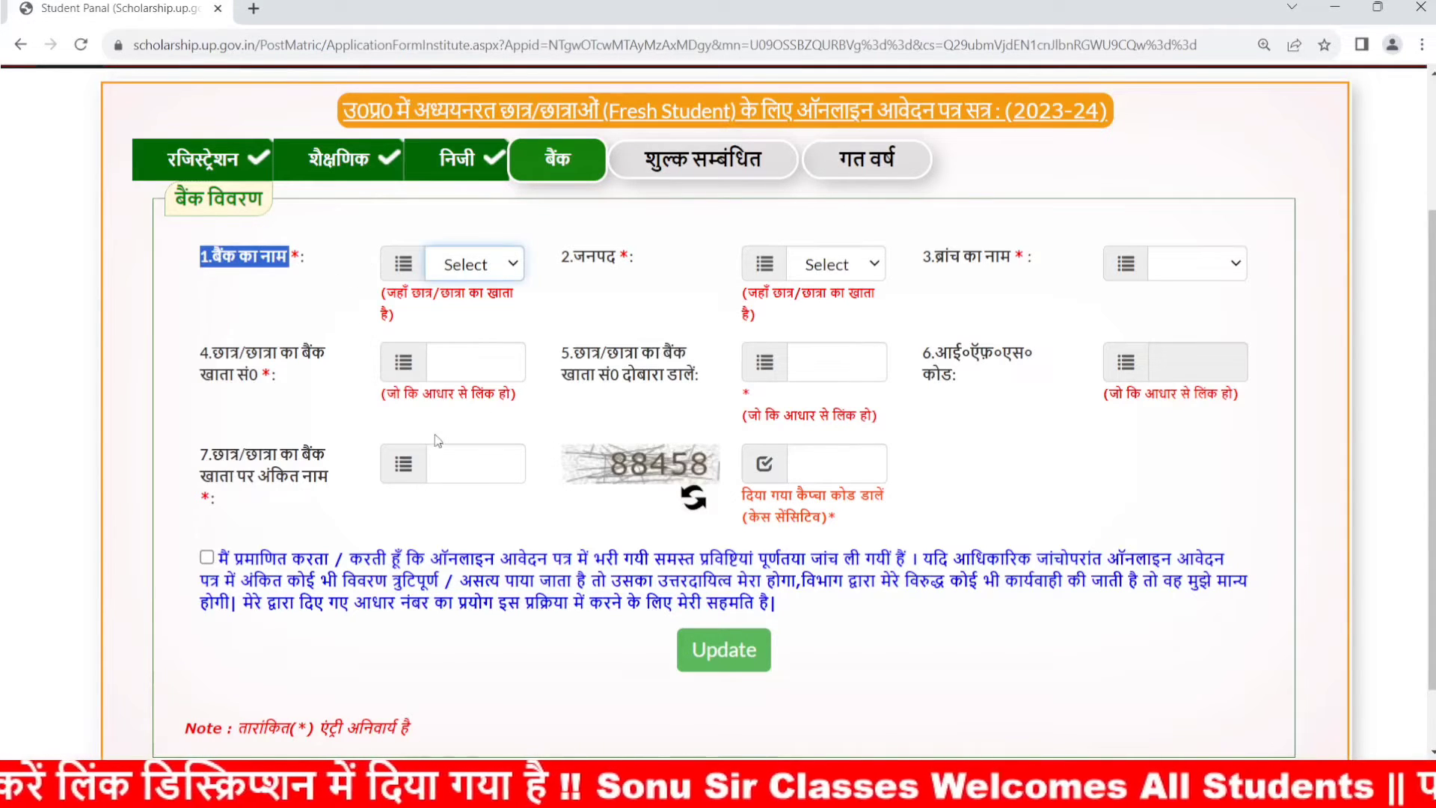
triple_click(637, 261)
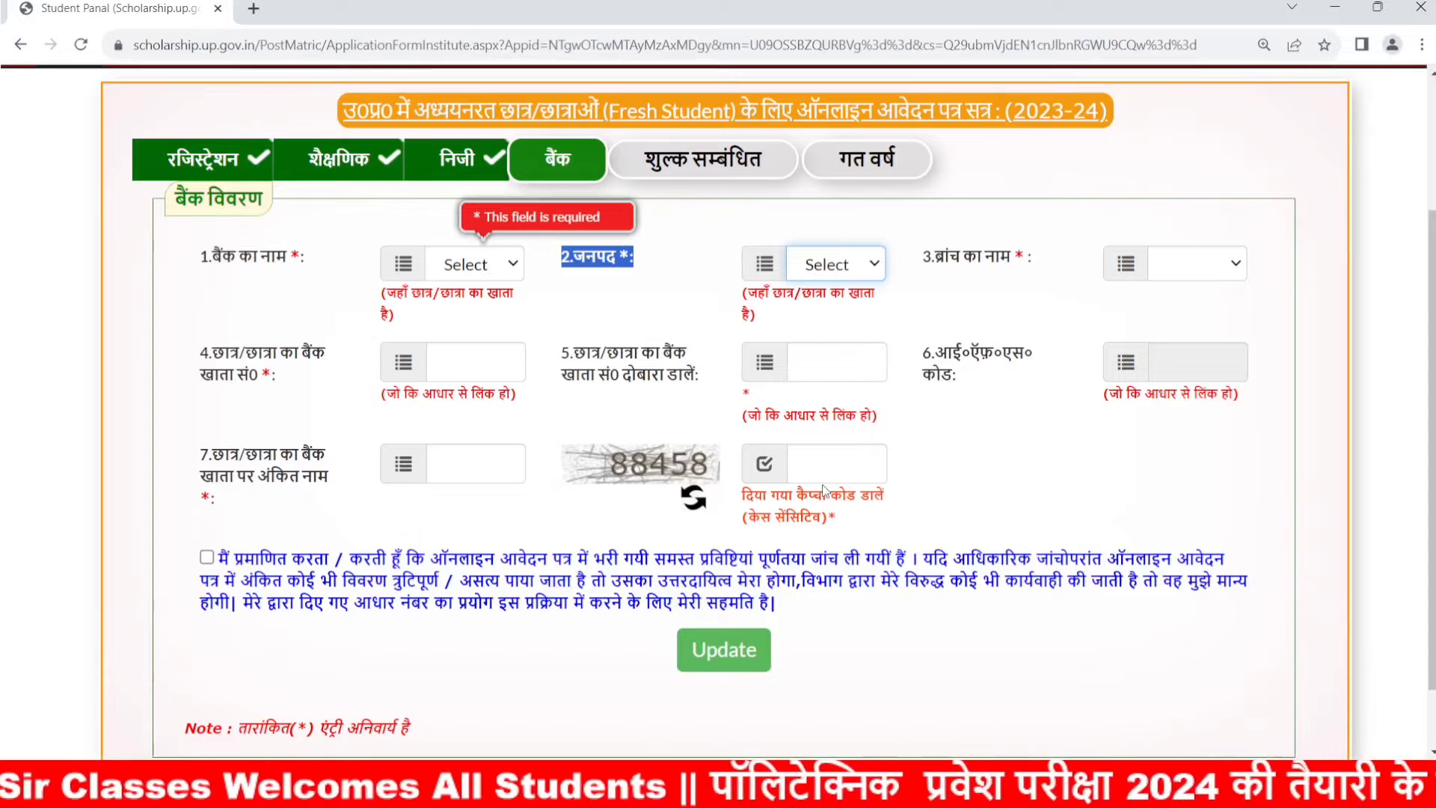
left_click(1019, 258)
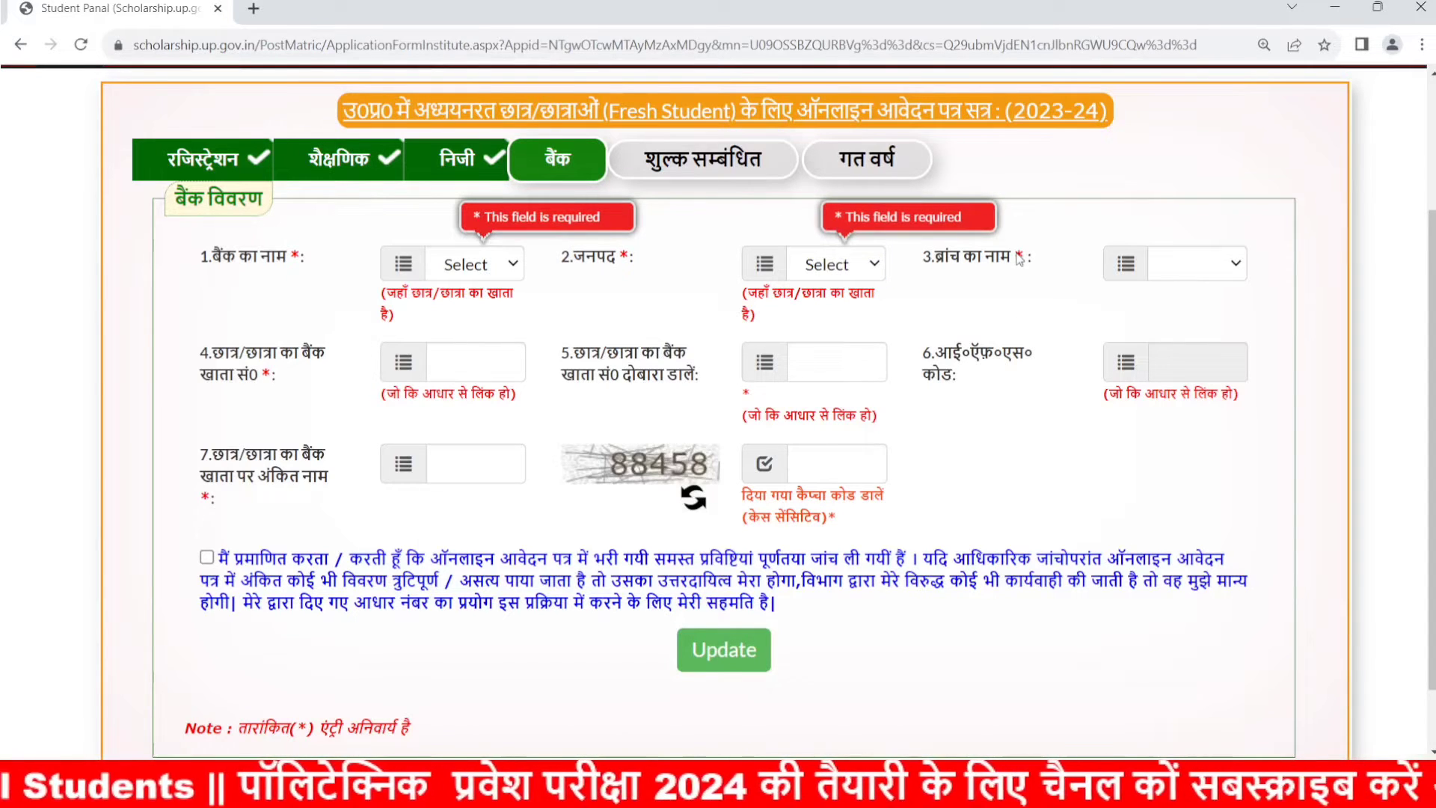
left_click_drag(1018, 258, 920, 258)
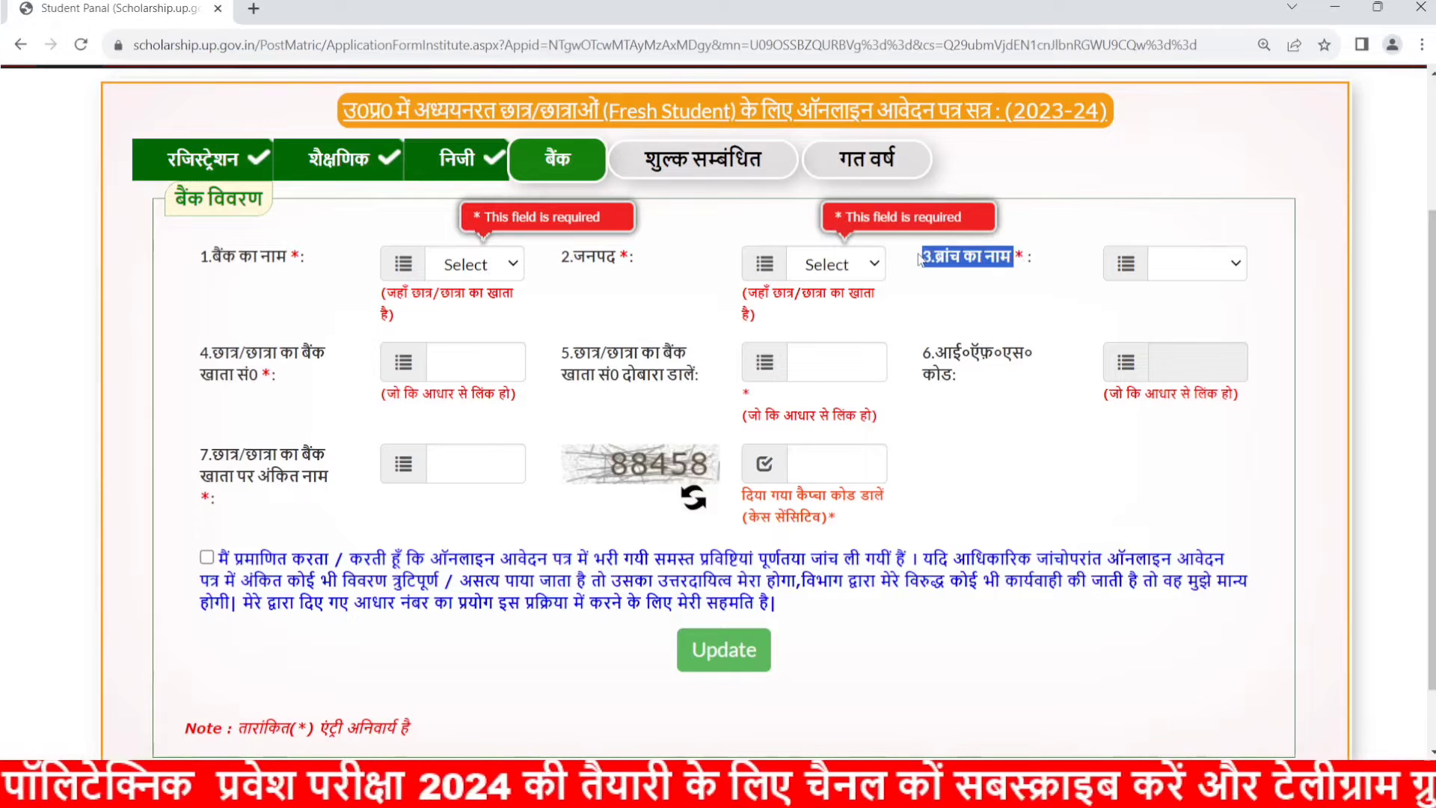
left_click(457, 373)
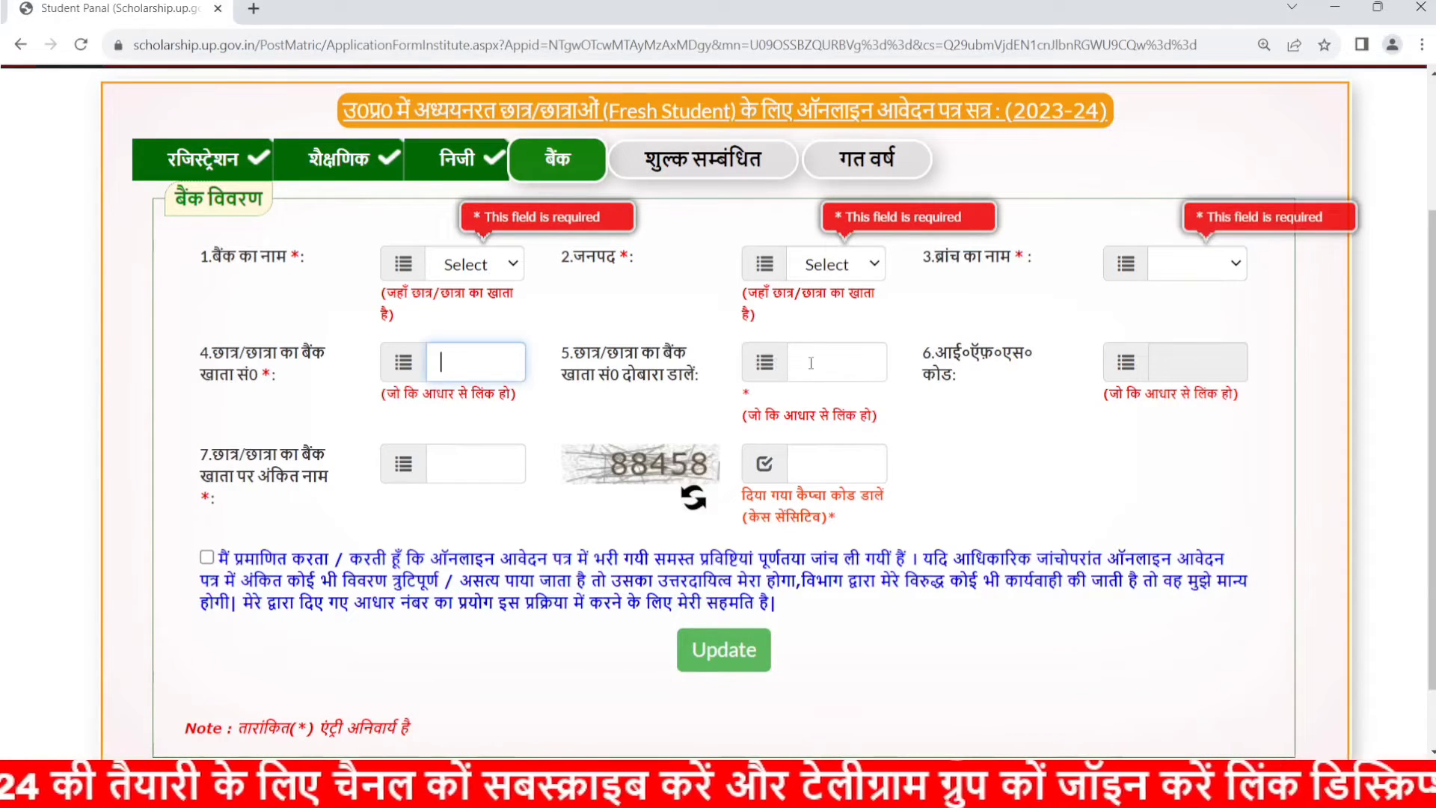
triple_click(695, 383)
left_click(605, 352)
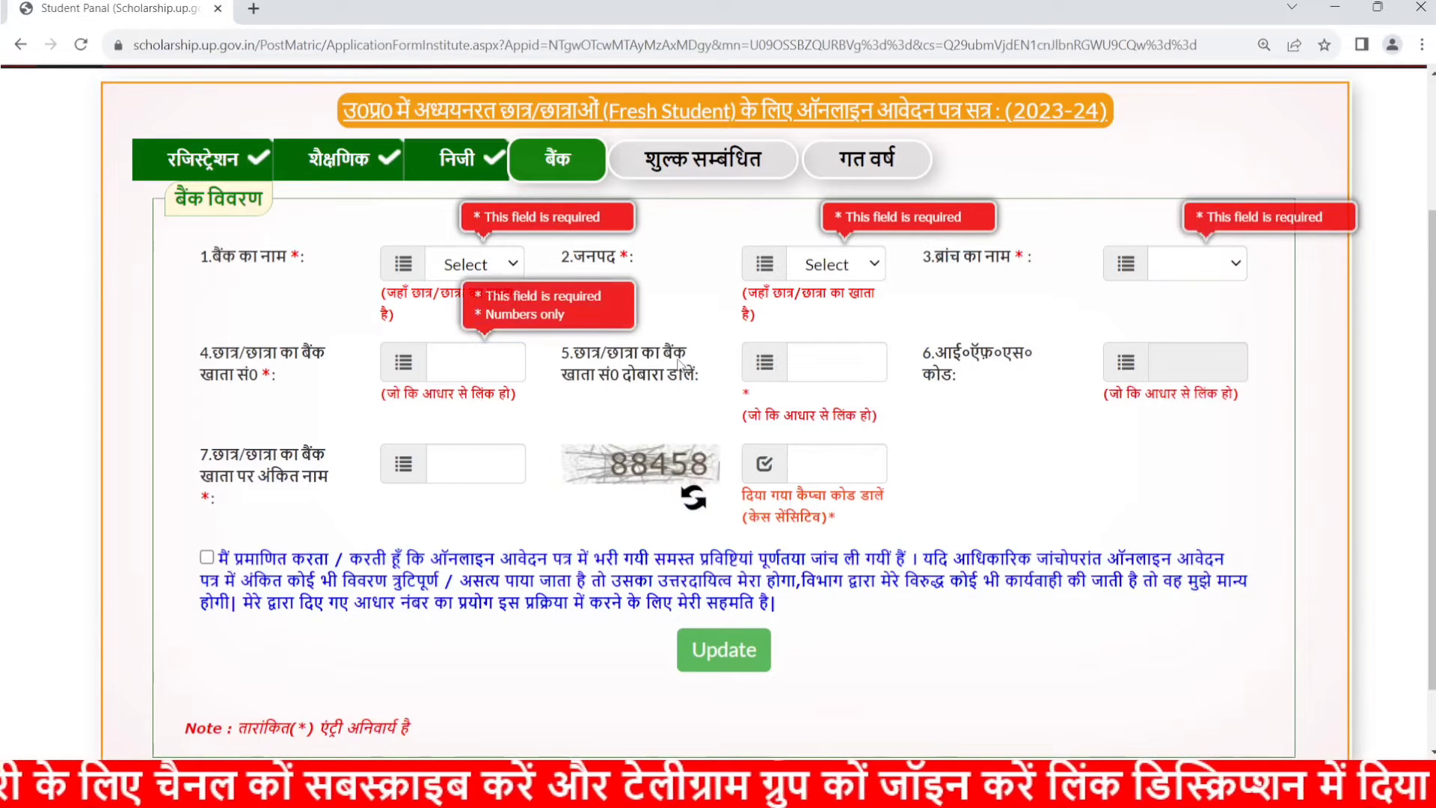
left_click(810, 361)
left_click(1203, 360)
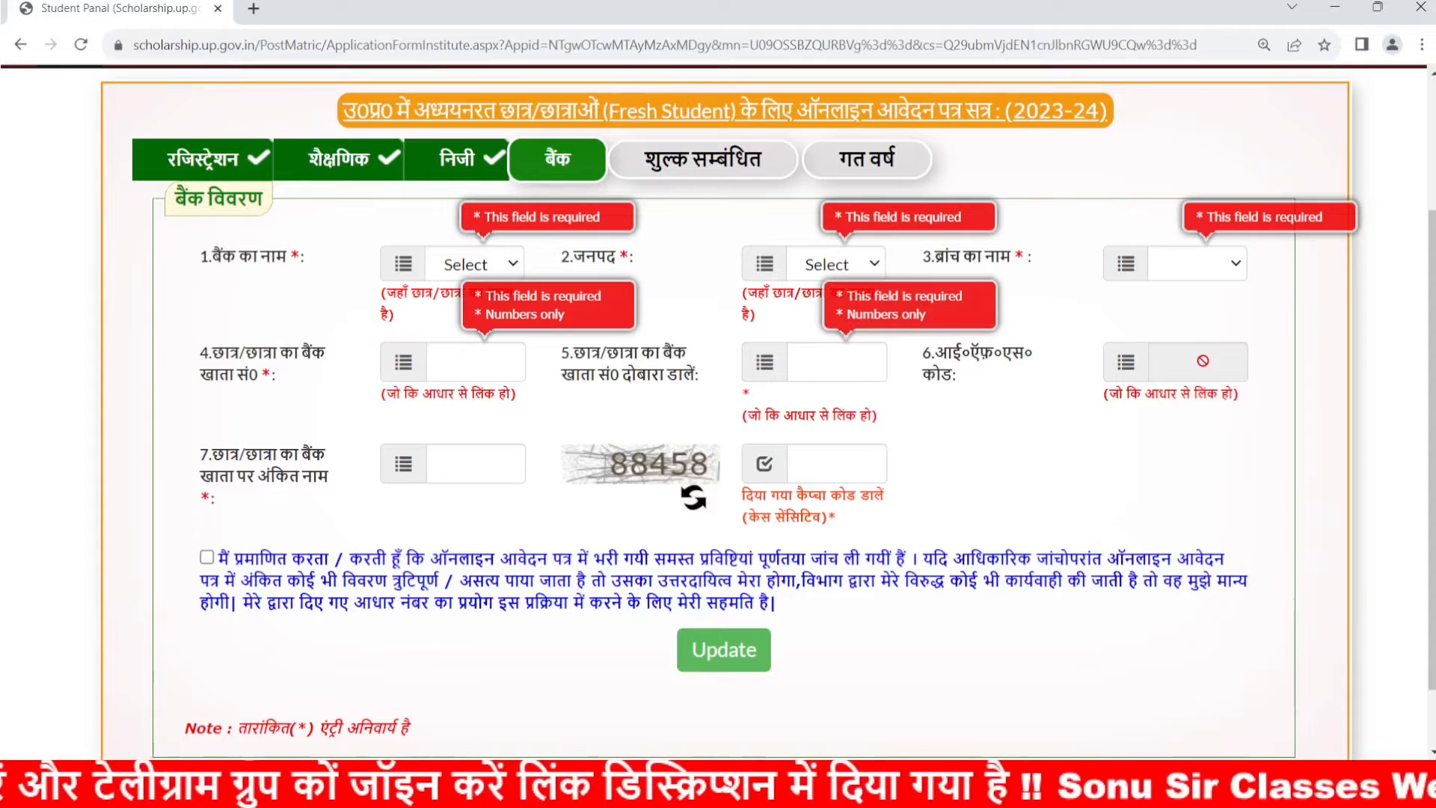
left_click(503, 360)
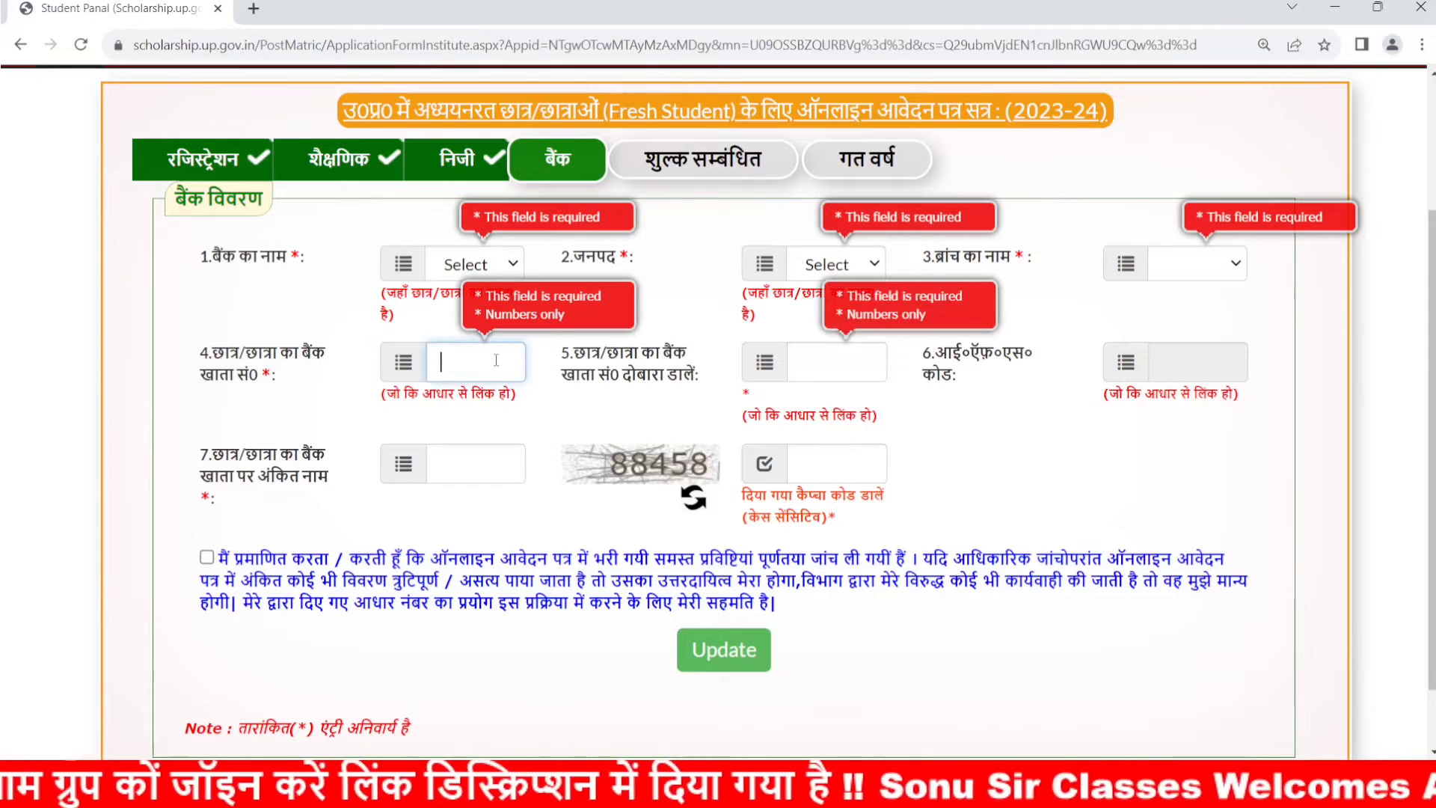
left_click(855, 372)
Go through the account holder name and captcha fields, then tick and untick the bank declaration.
left_click_drag(216, 499, 221, 459)
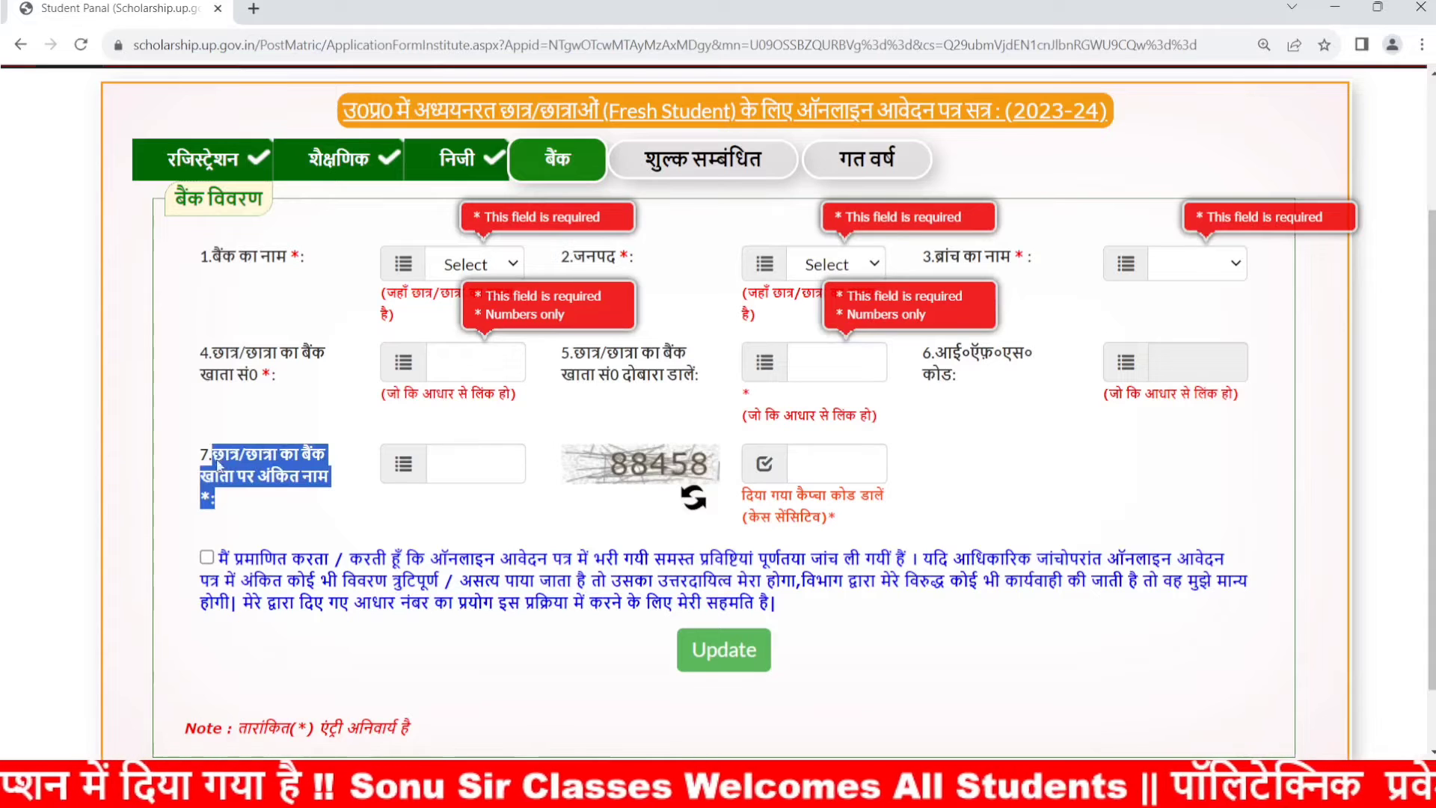
left_click(453, 467)
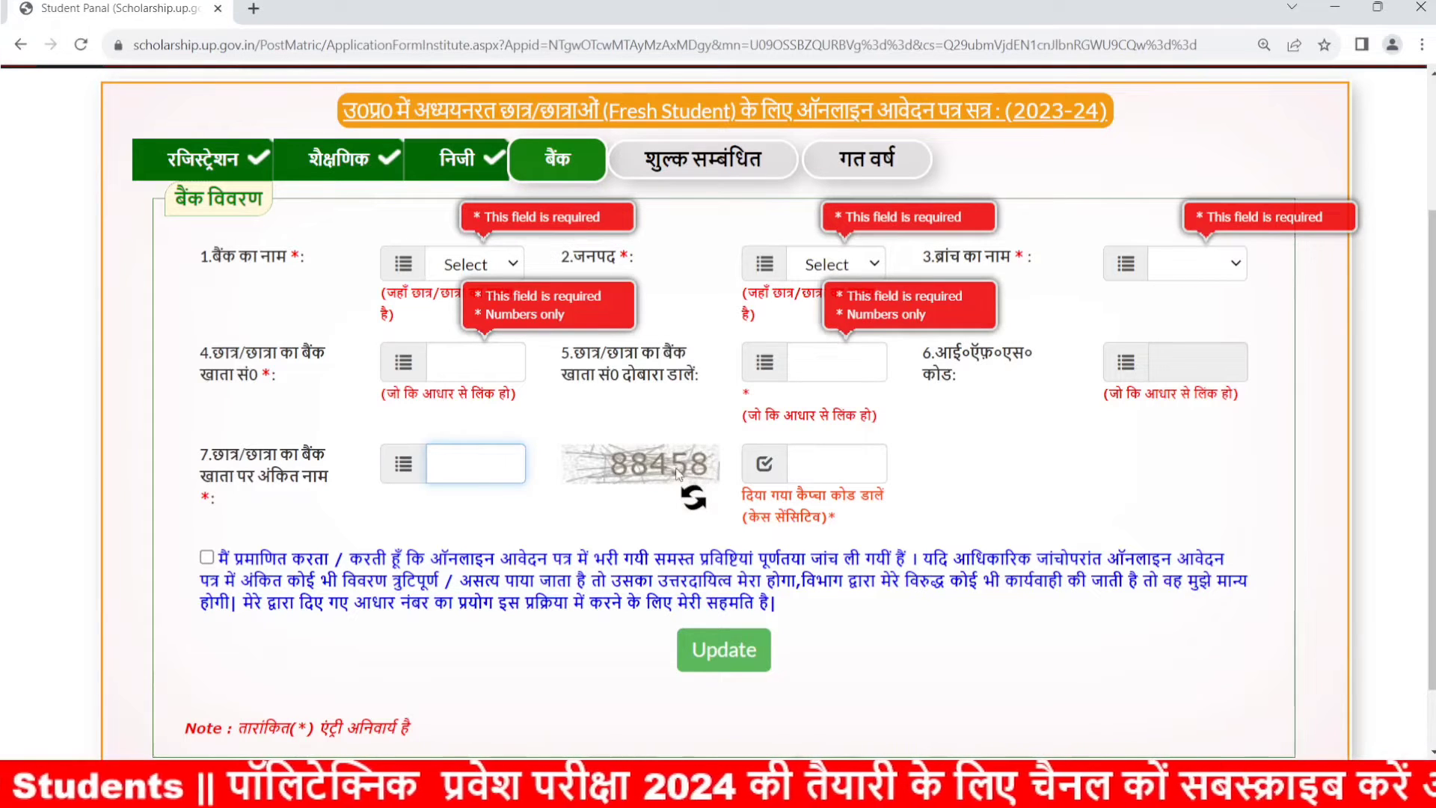
left_click(797, 470)
left_click(206, 557)
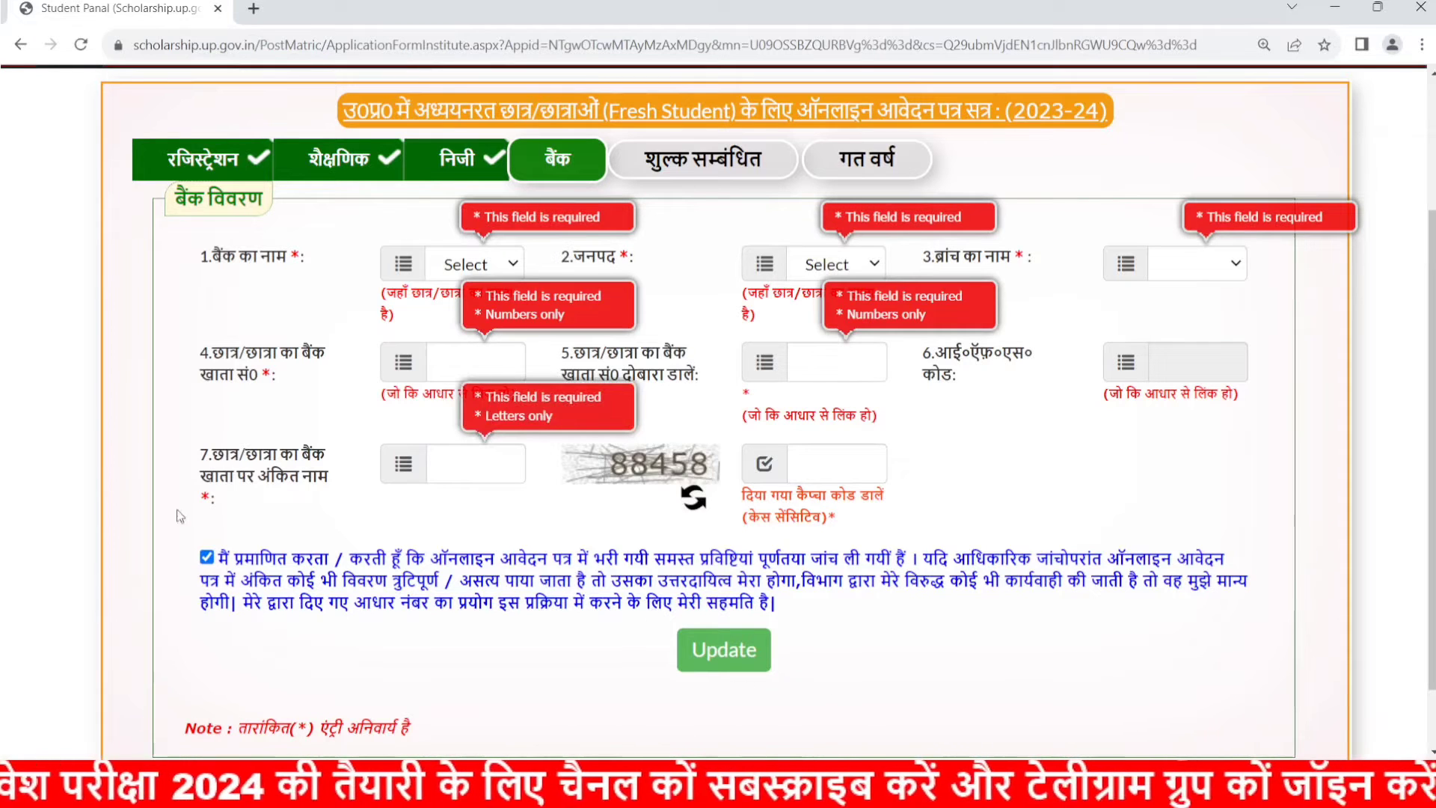
left_click(206, 557)
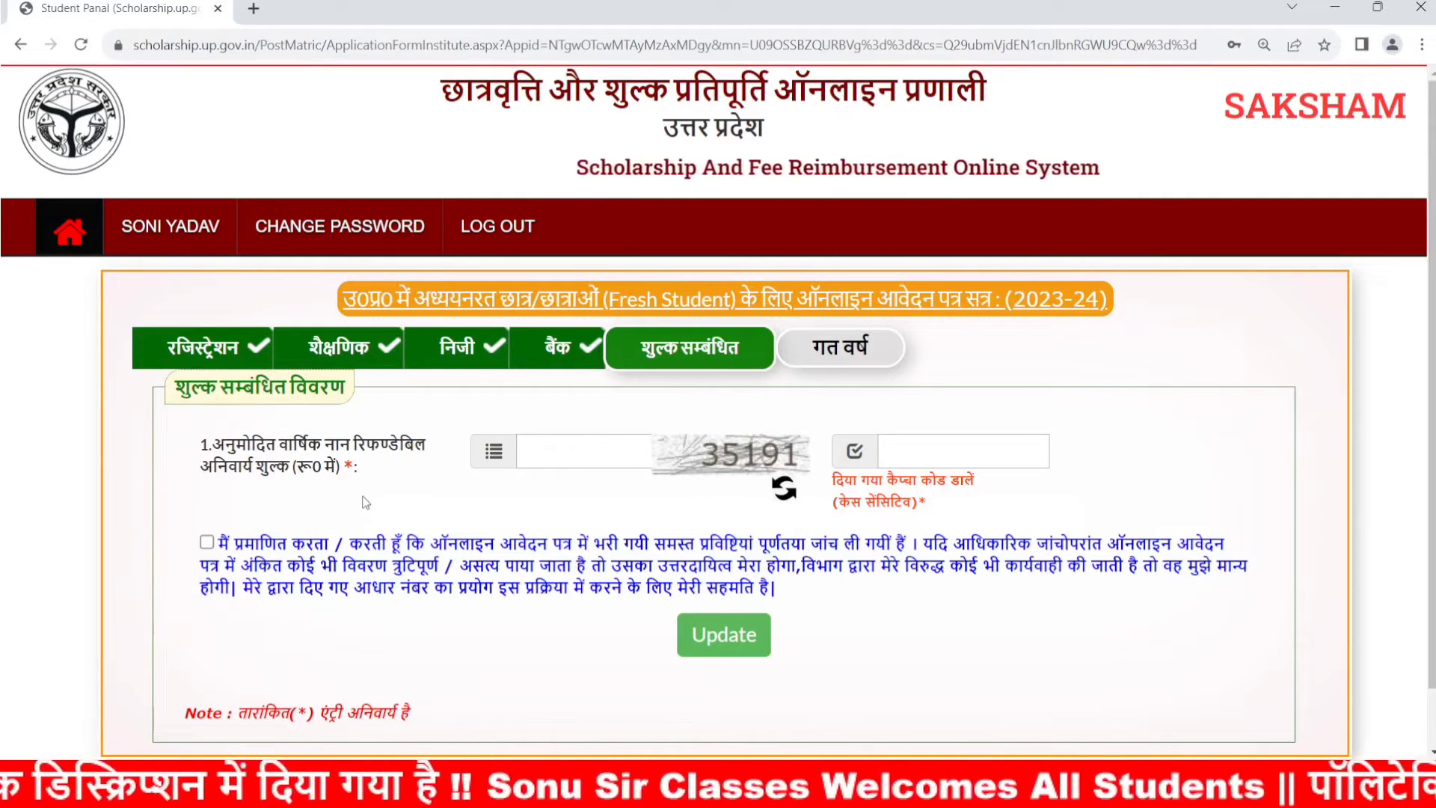
Enter 19436 as the annual non-refundable compulsory fee.
left_click_drag(366, 470, 222, 449)
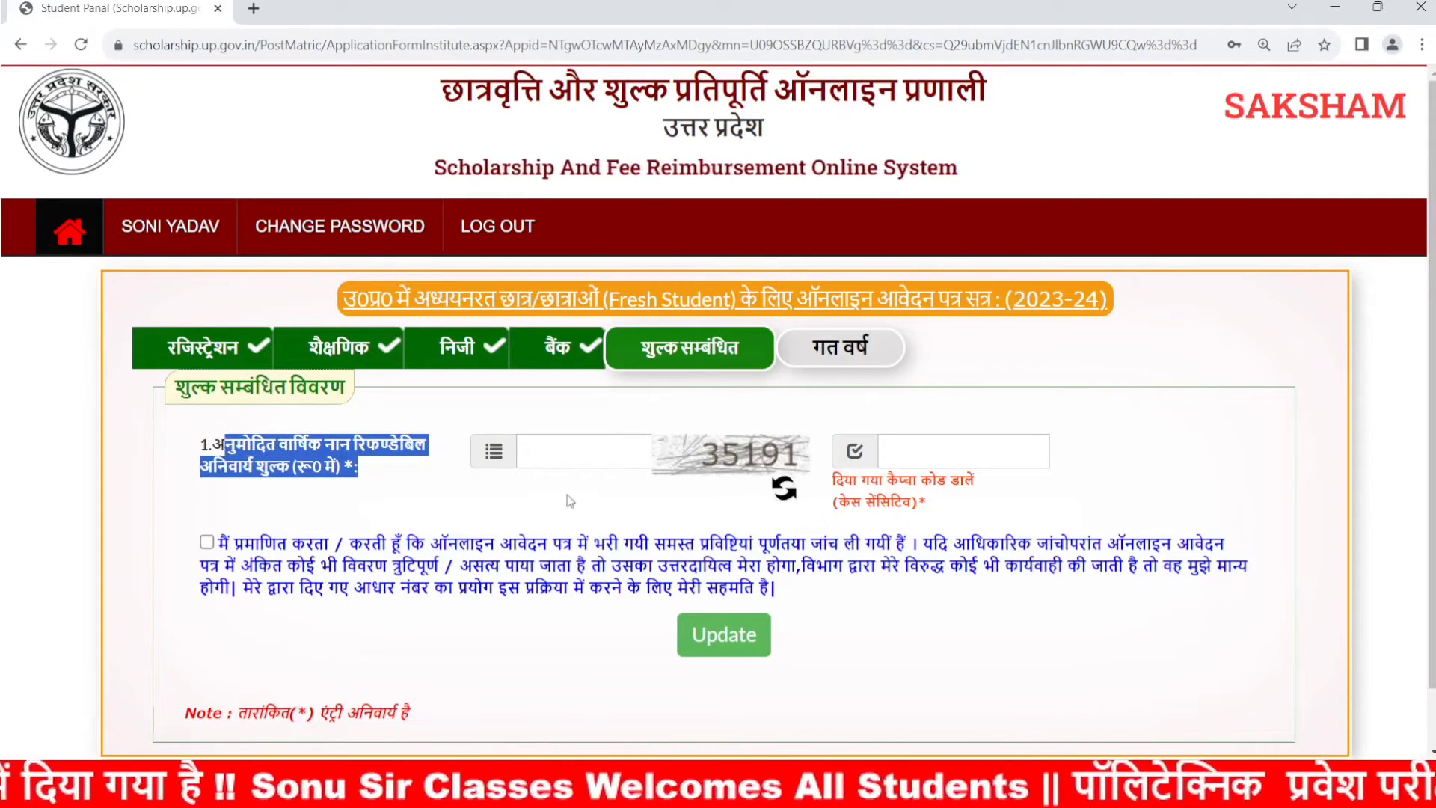
left_click(587, 453)
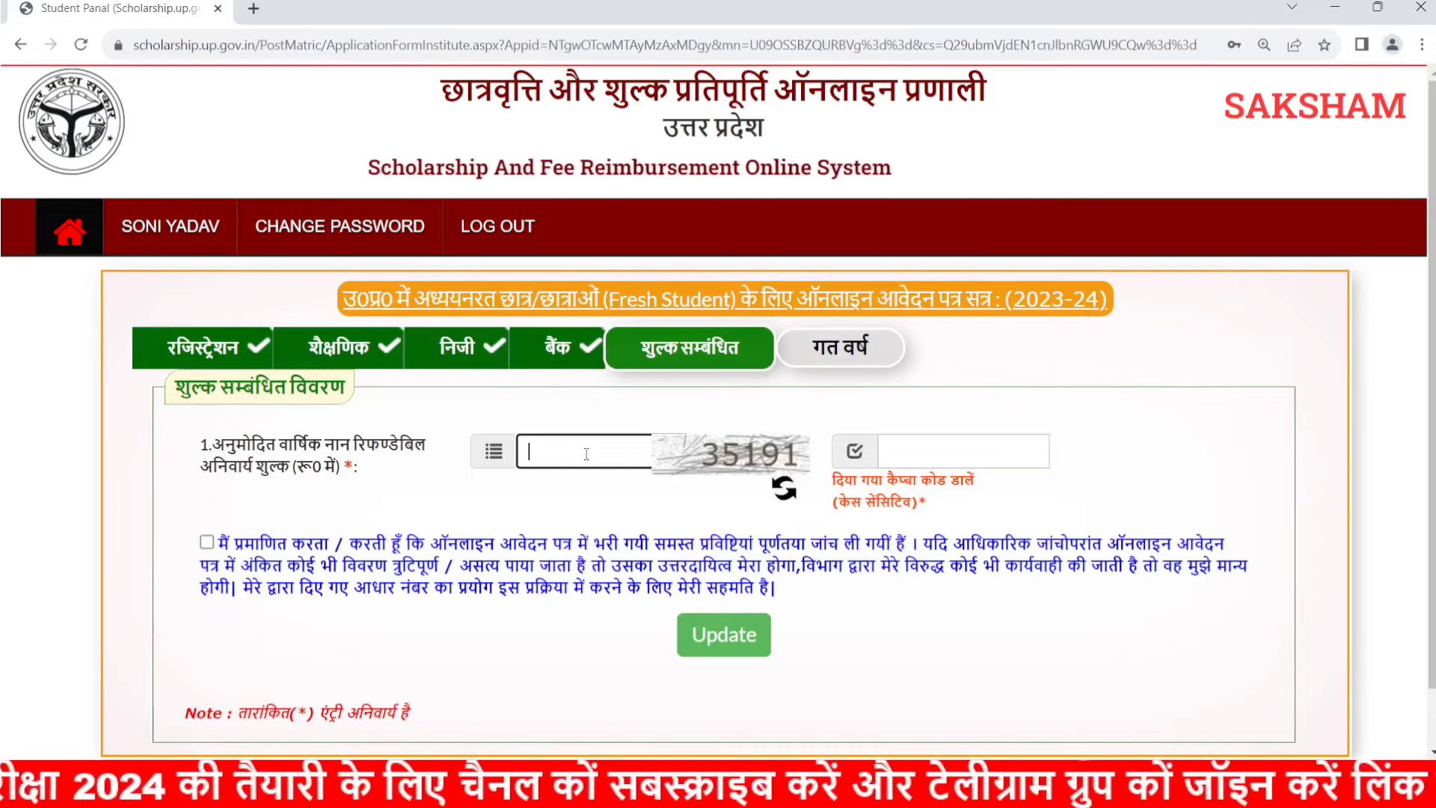
left_click_drag(383, 473, 300, 448)
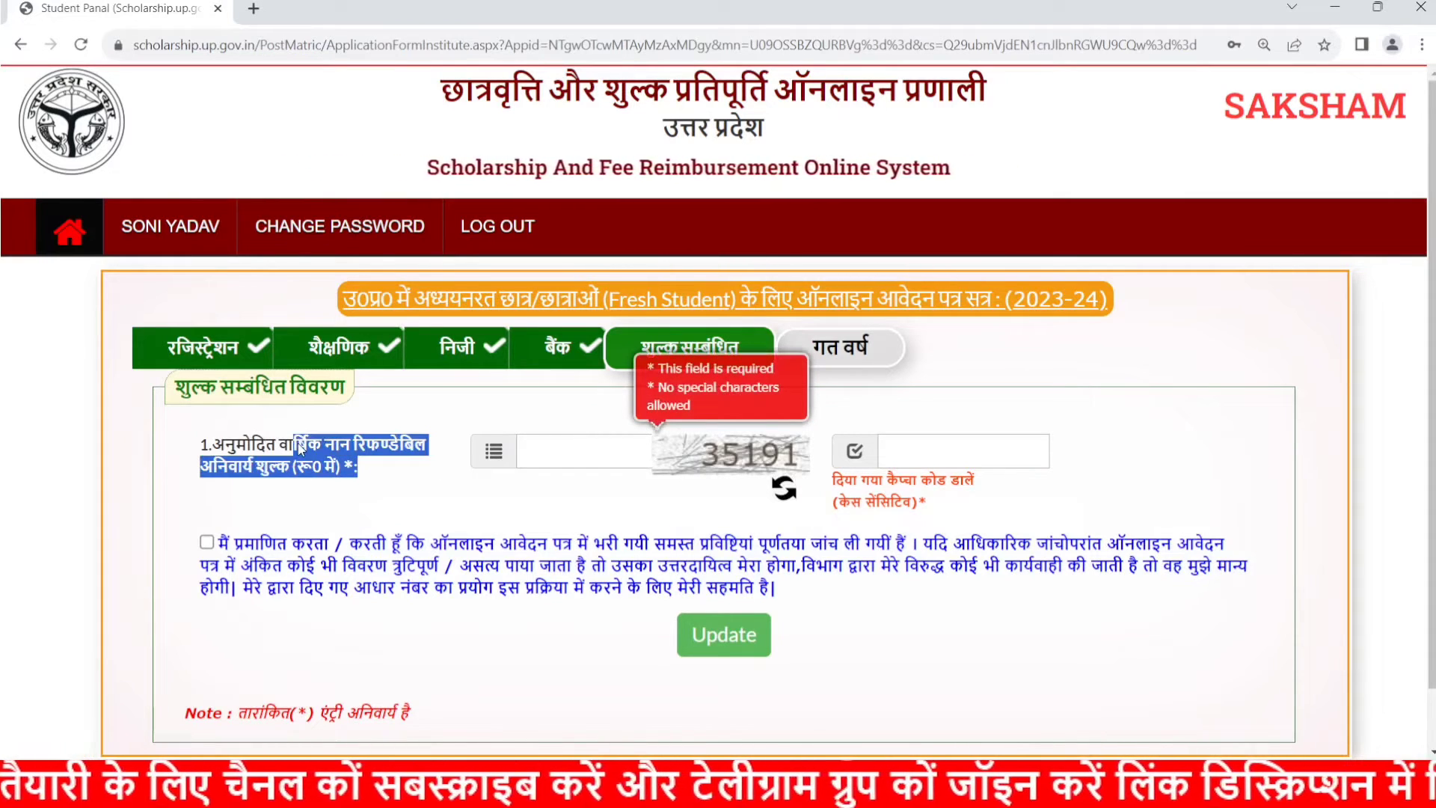
left_click(564, 450)
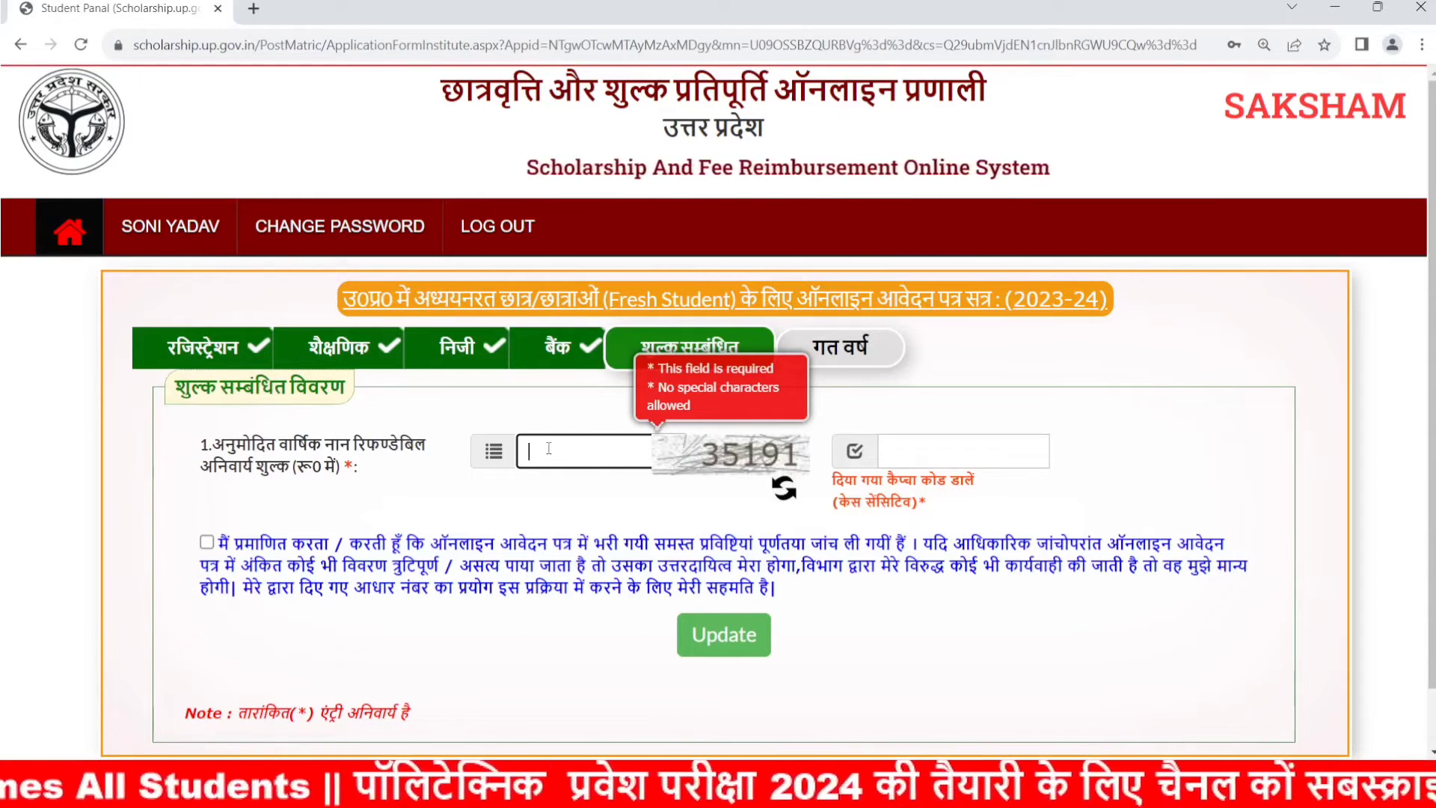
type("19436")
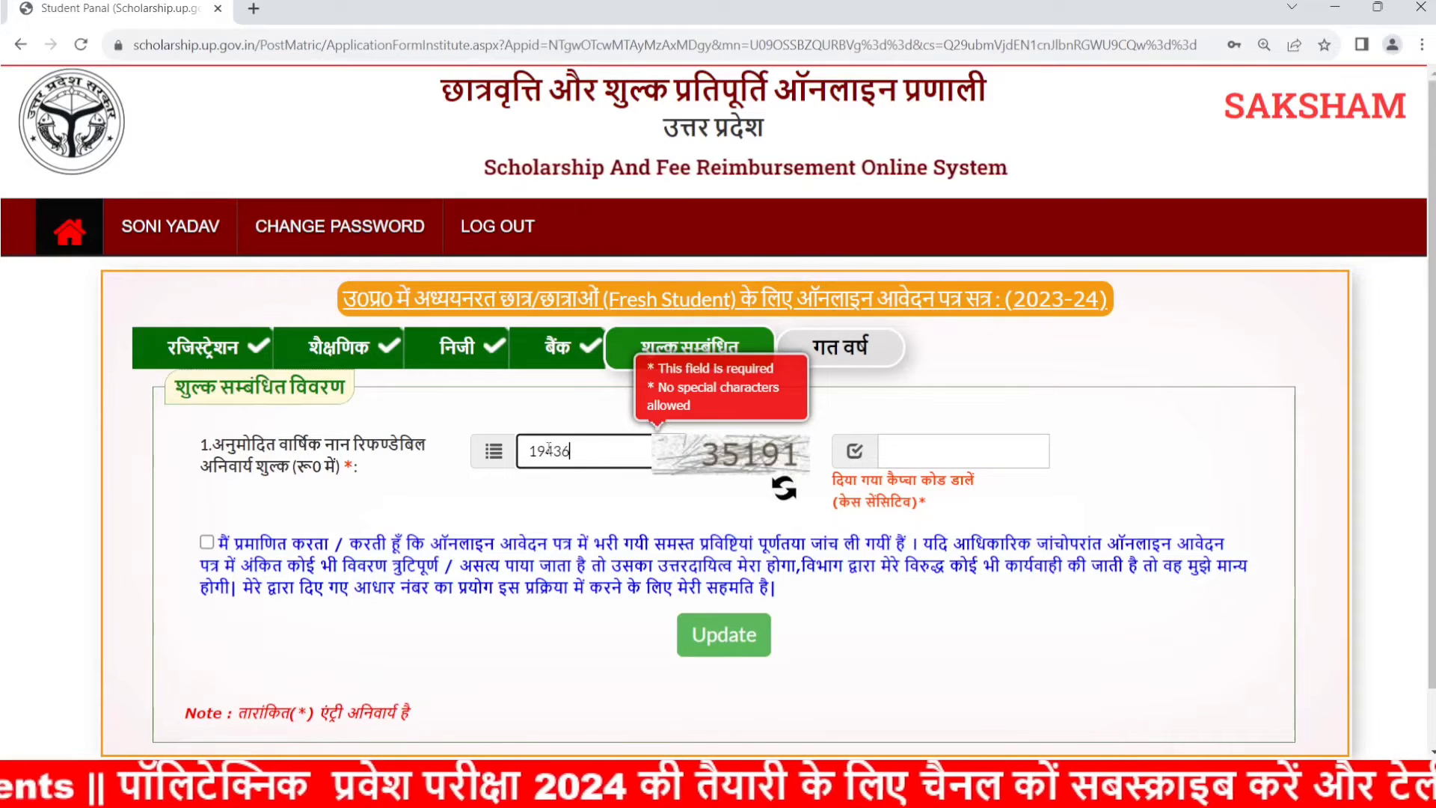
Enter the captcha, accept the declaration and save the fee details.
left_click(953, 449)
type("35191")
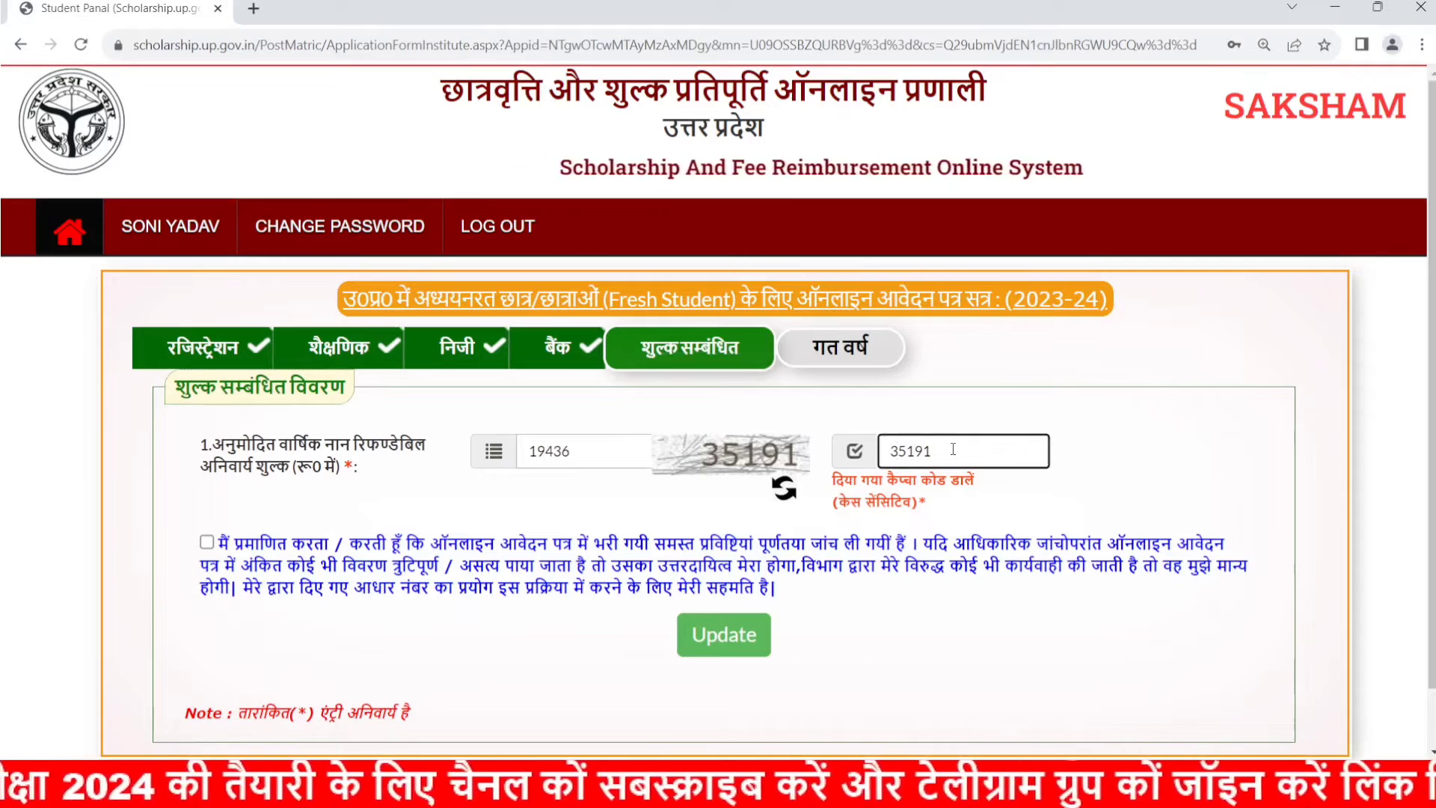
left_click(206, 544)
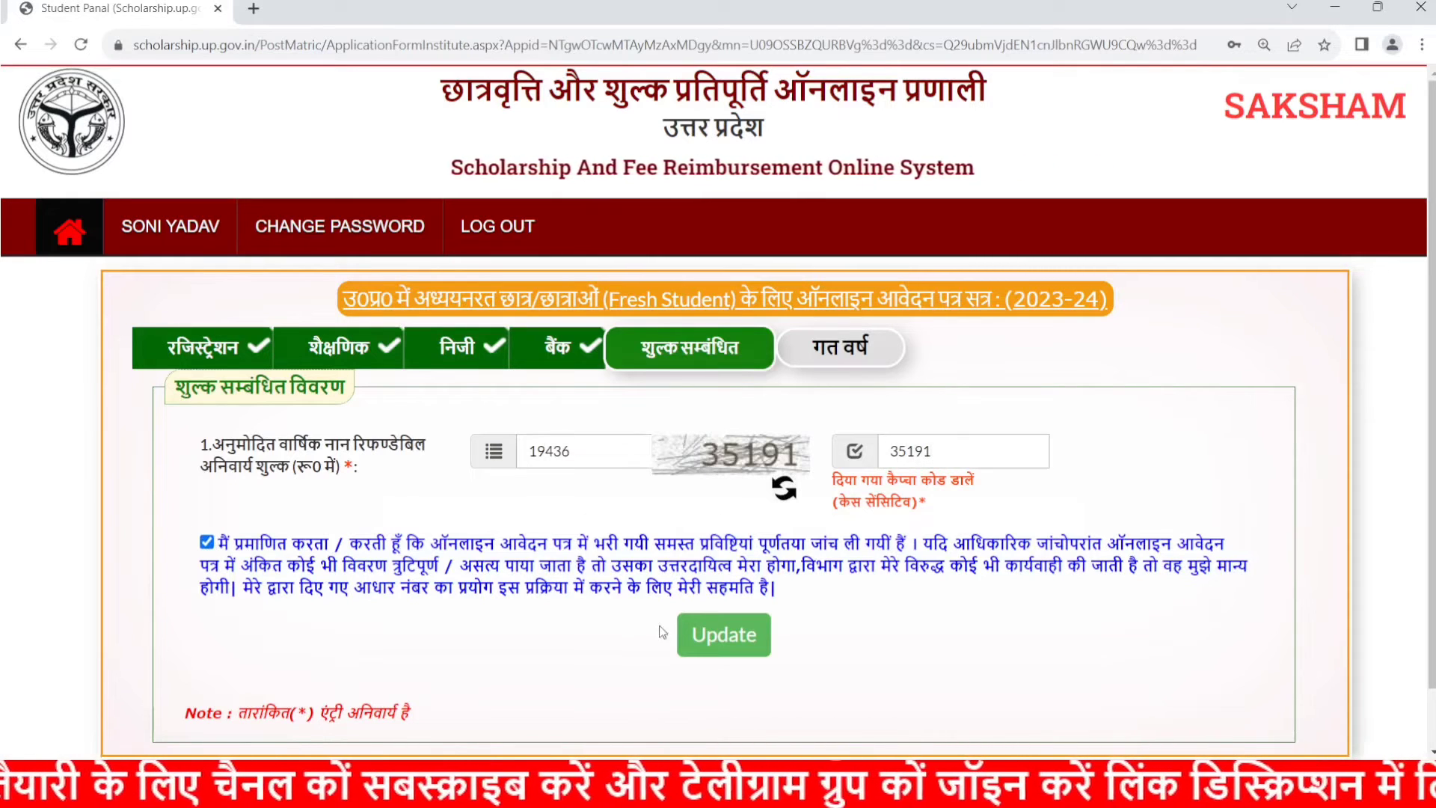
left_click(722, 634)
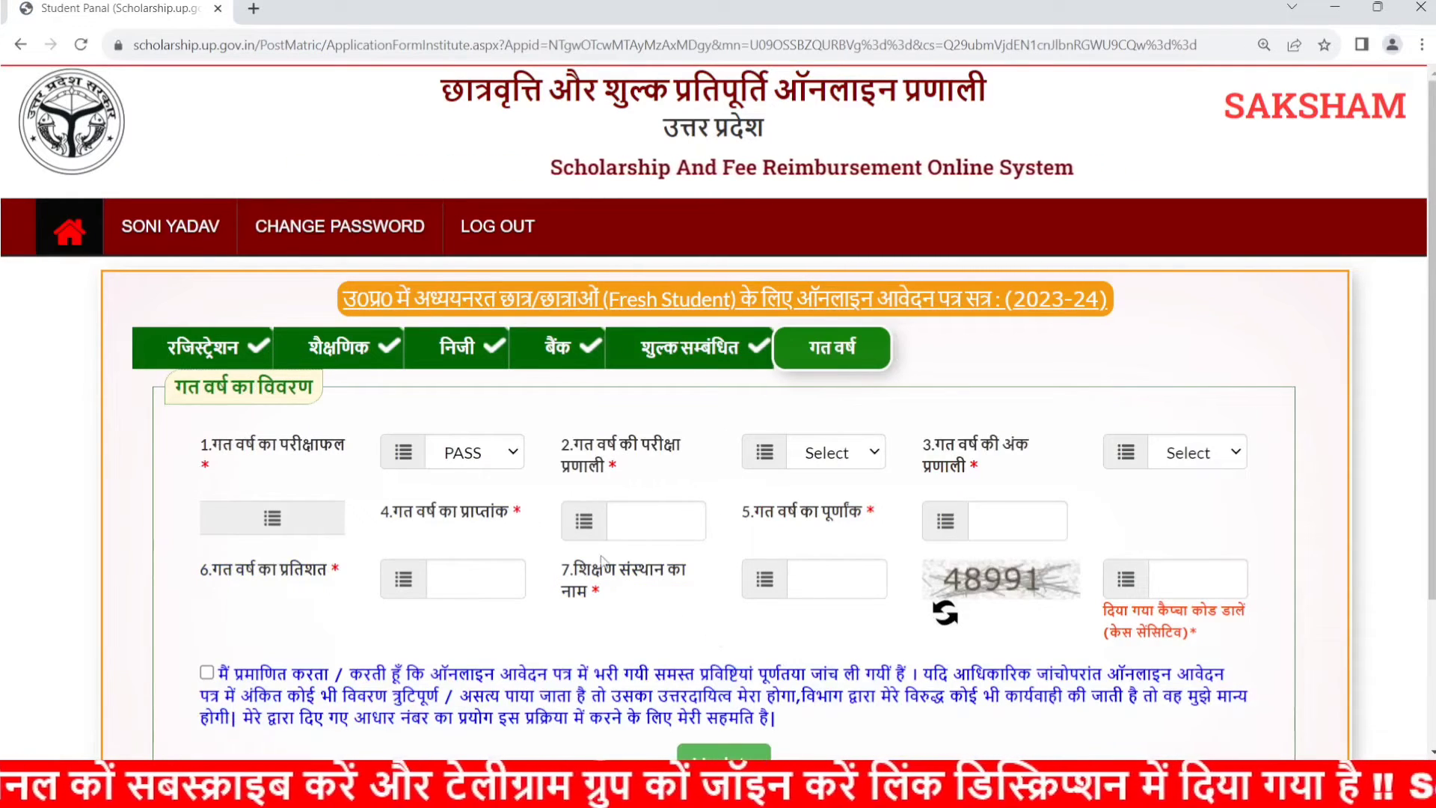
Keep the previous-year result as PASS, with सेमेस्टर exam system and वार्षिक marking system.
scroll(513, 481, "down", 1)
scroll(513, 480, "down", 1)
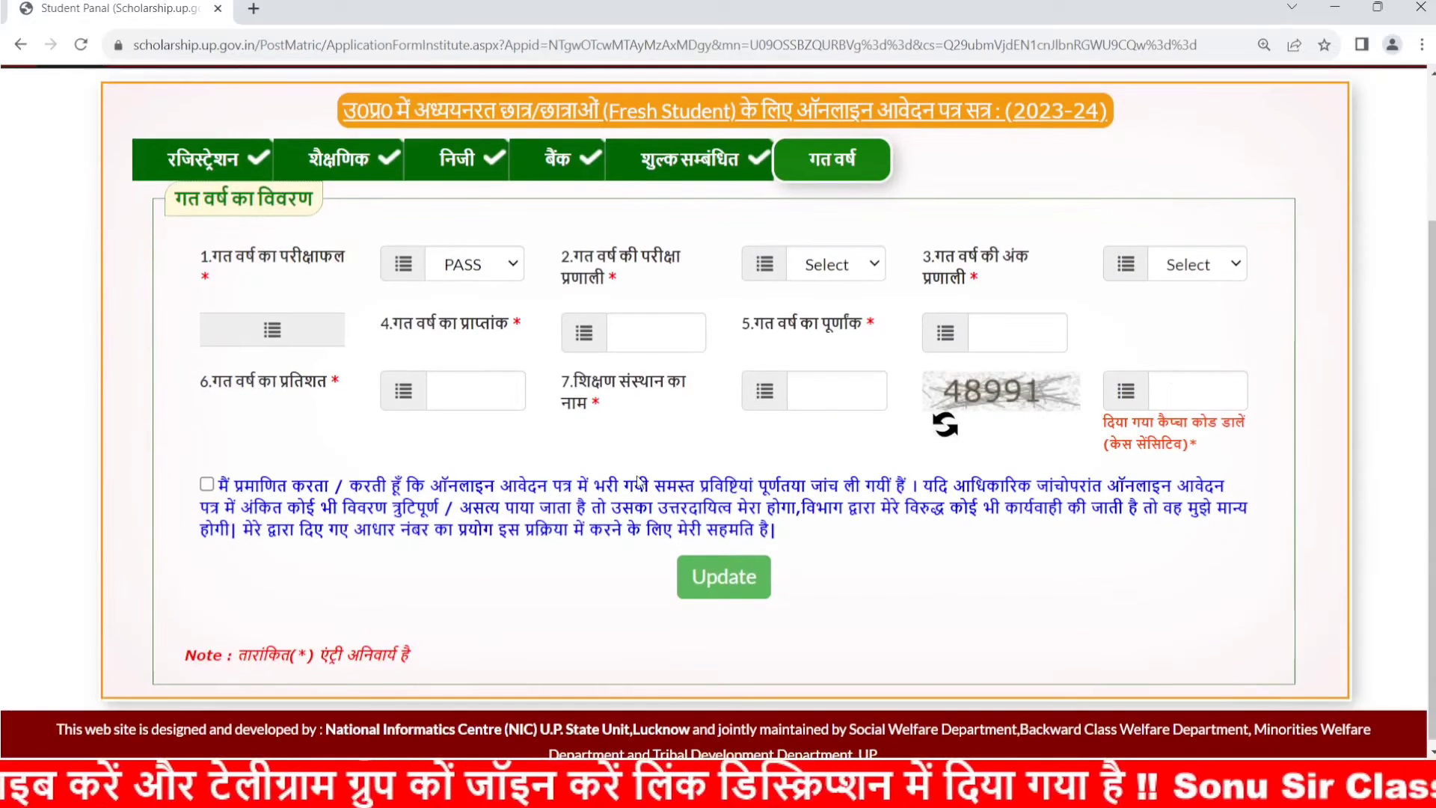
left_click(494, 276)
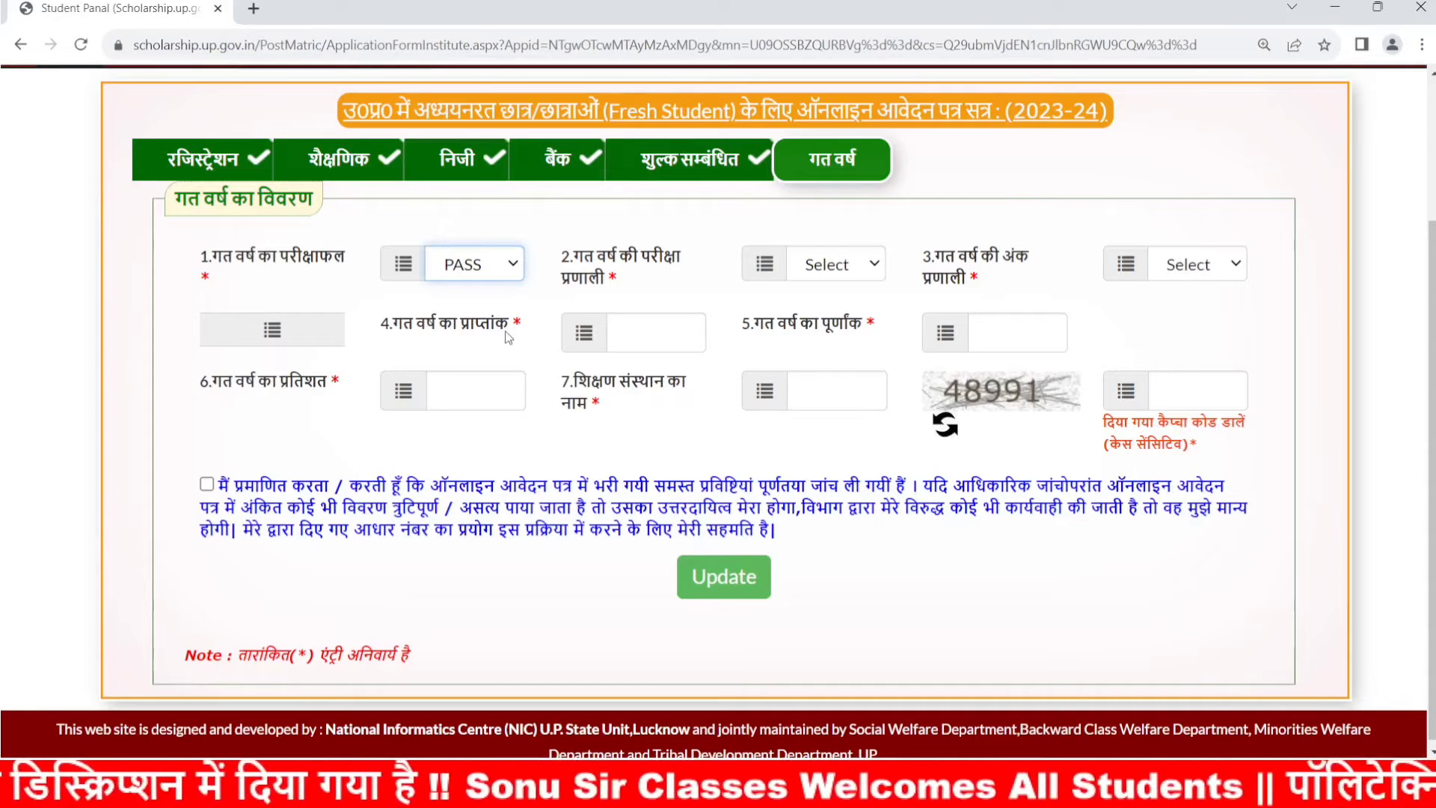
left_click(574, 226)
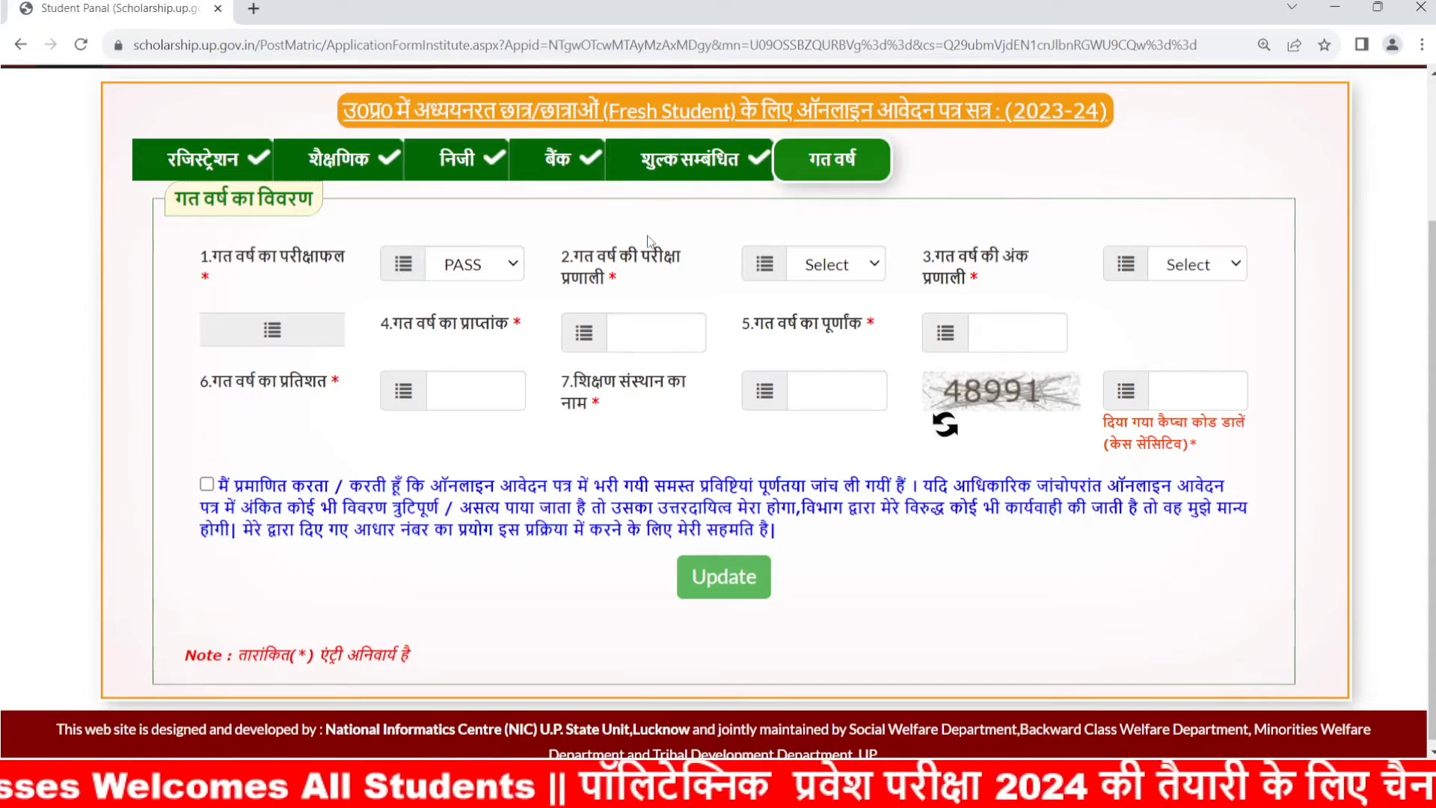
left_click(856, 262)
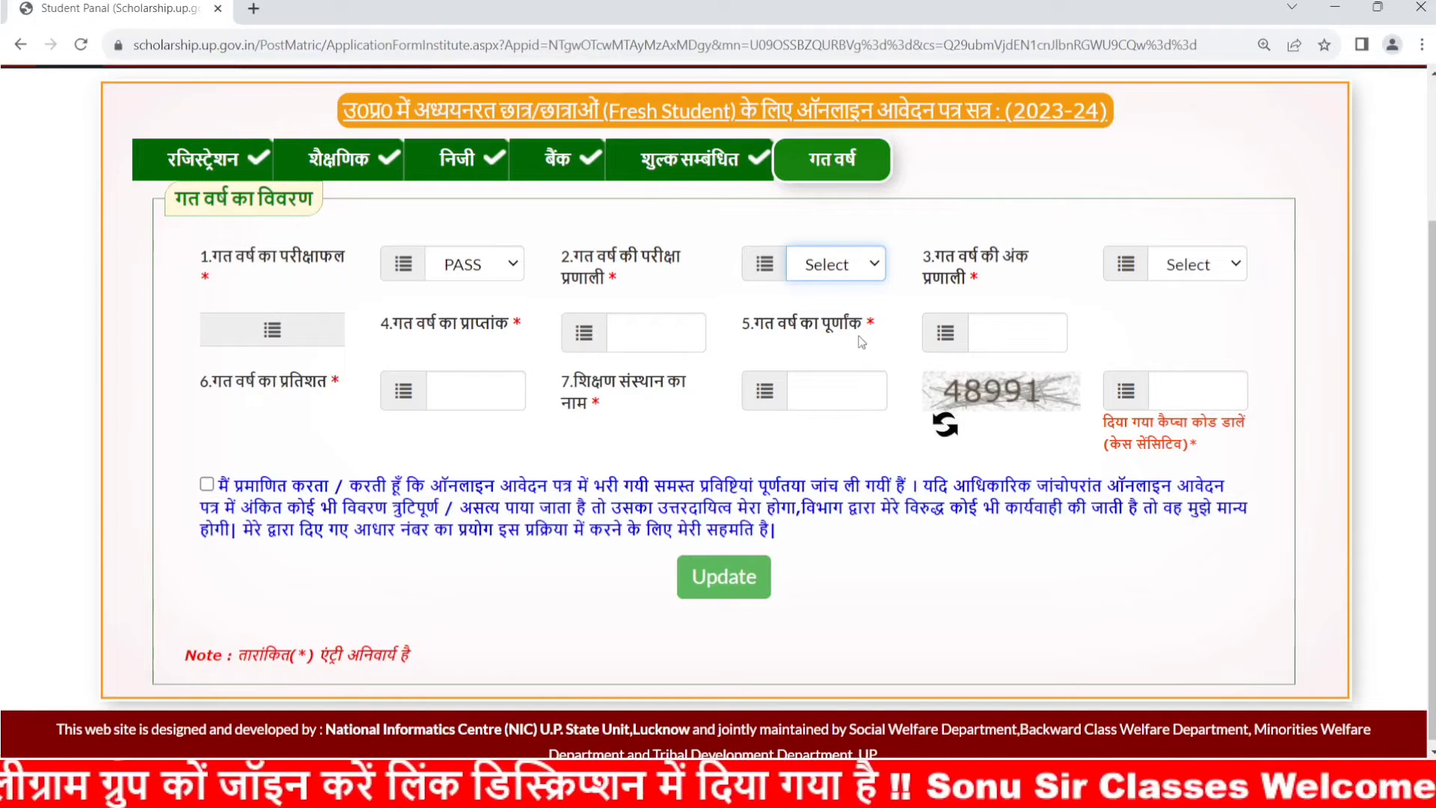
left_click(860, 338)
left_click(1232, 268)
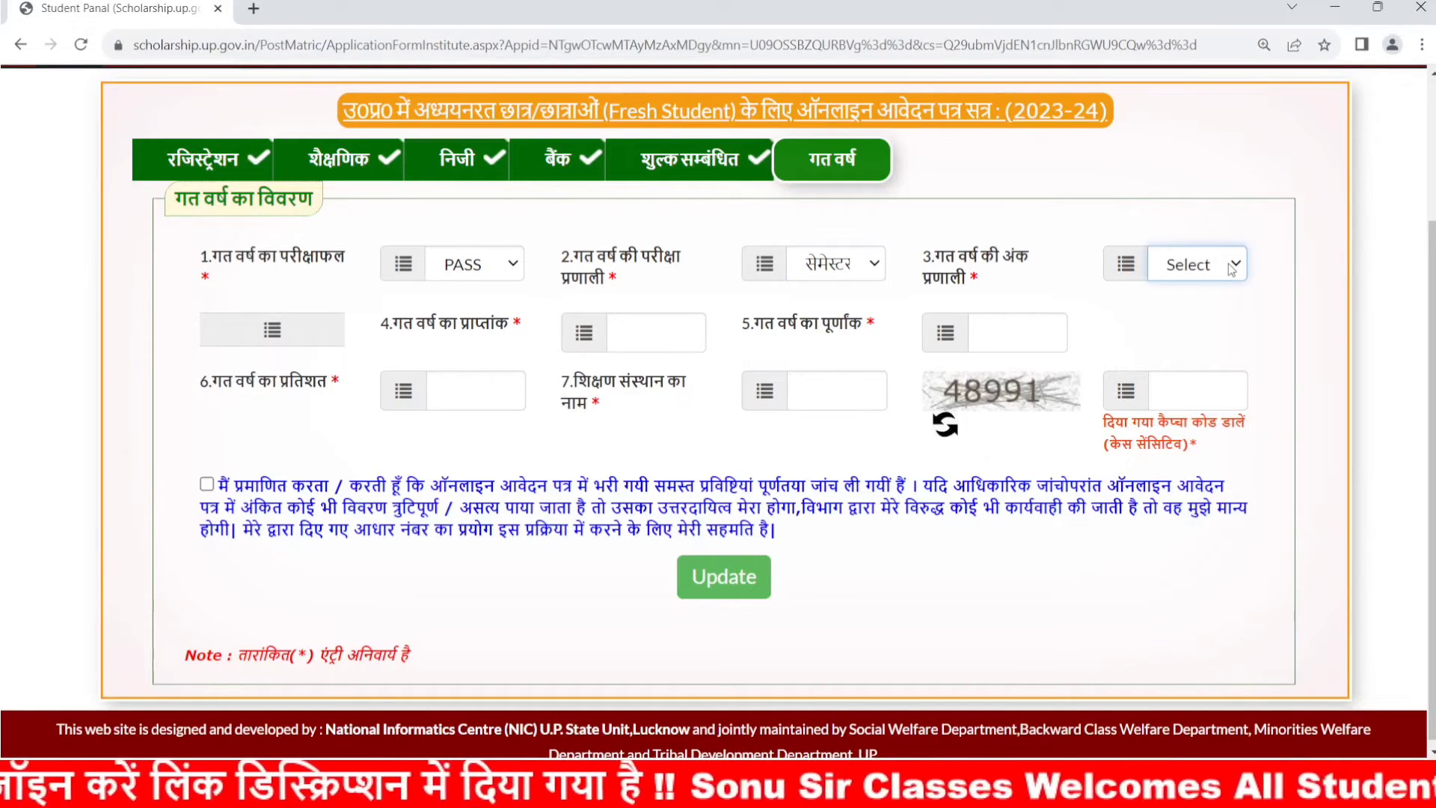
left_click(1234, 304)
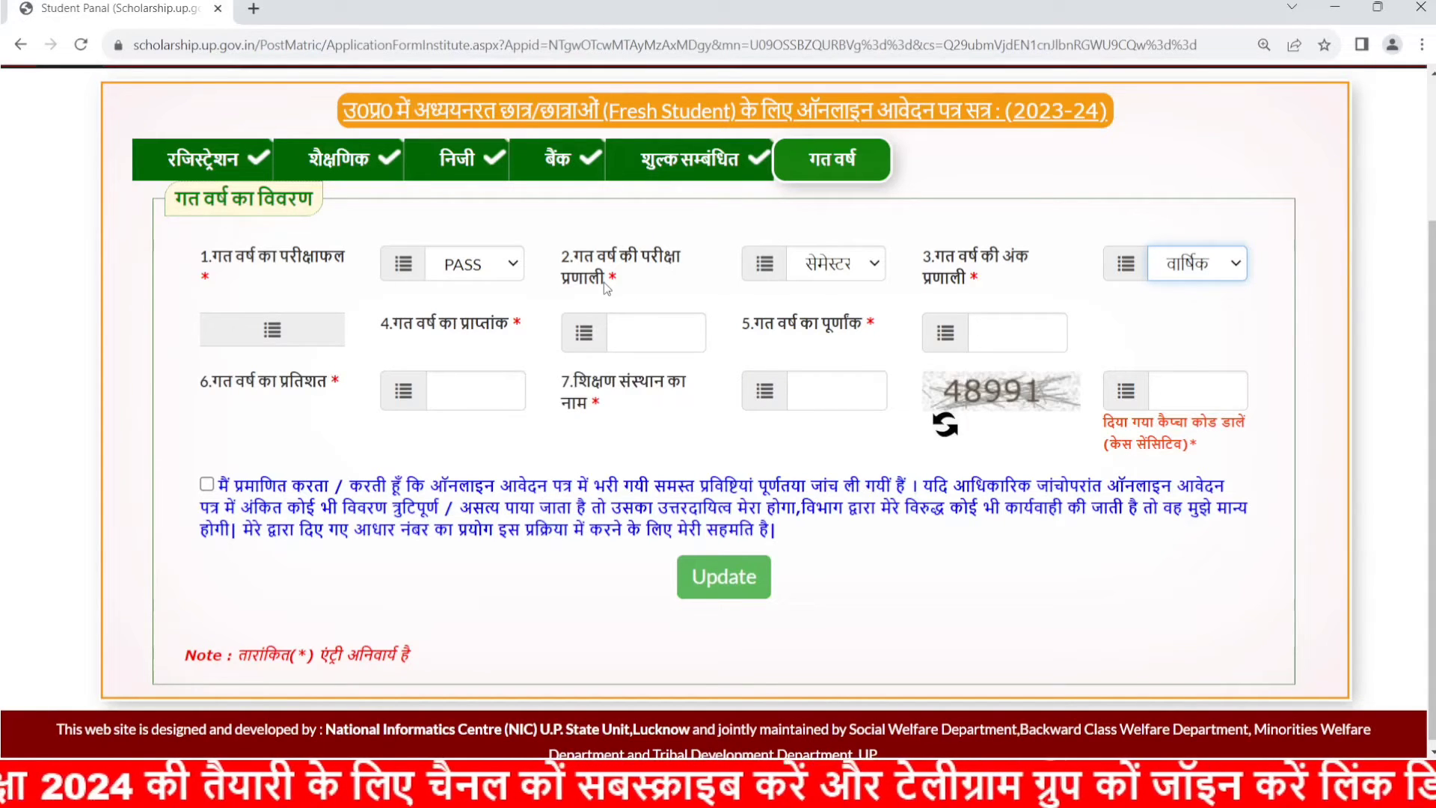
Go through the last-year marks obtained and total marks fields without filling them.
left_click_drag(604, 282, 575, 255)
left_click_drag(972, 275, 927, 246)
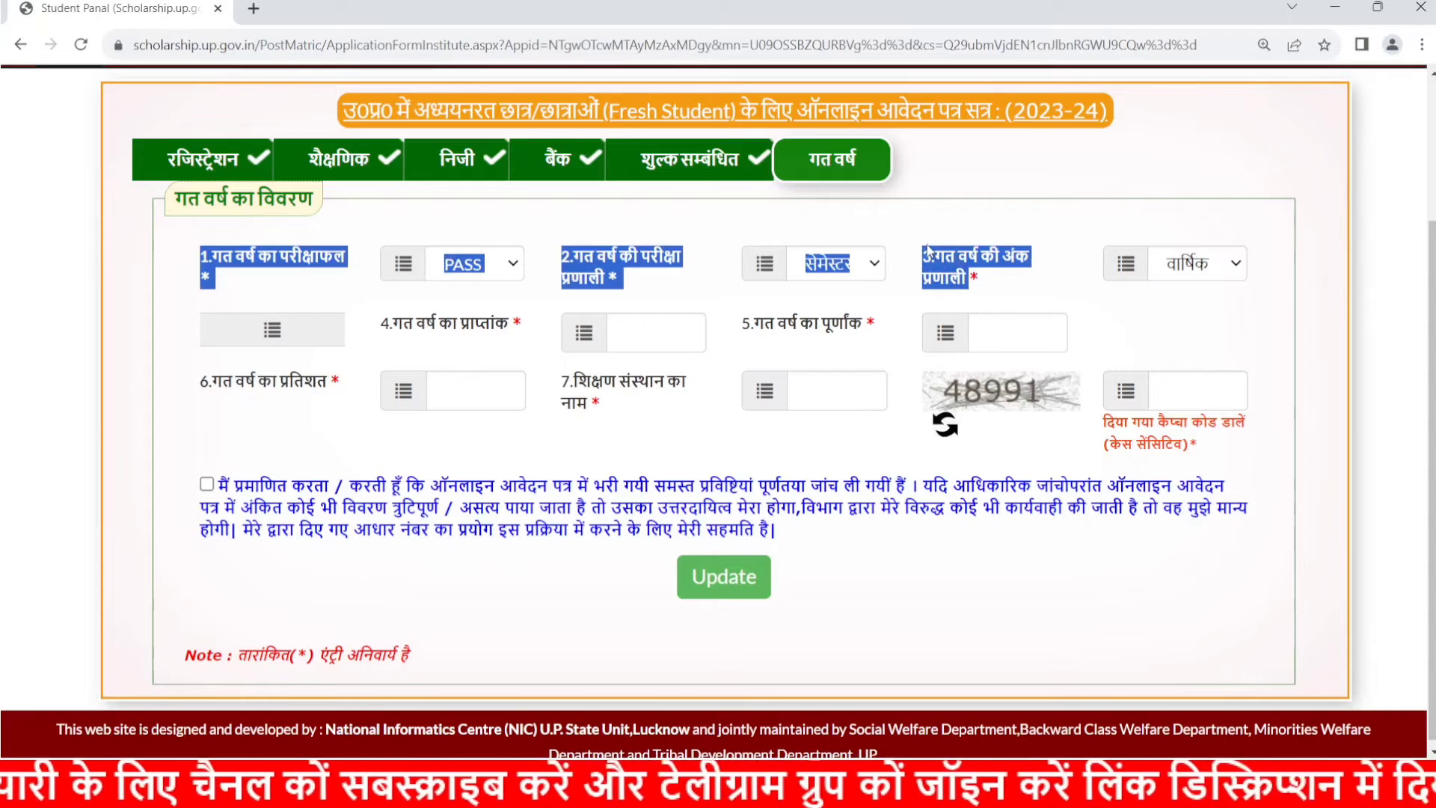
left_click(636, 282)
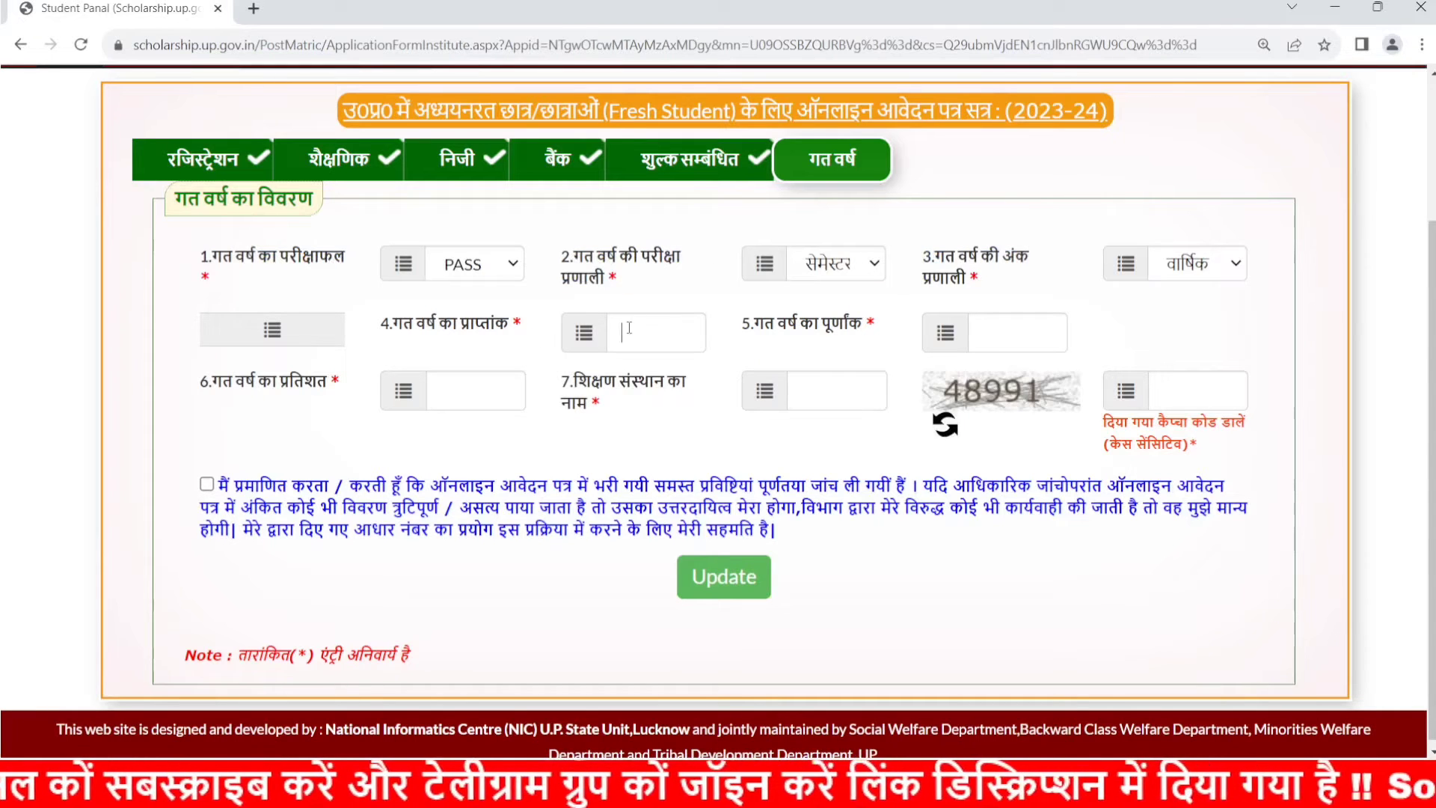
left_click_drag(549, 333, 395, 327)
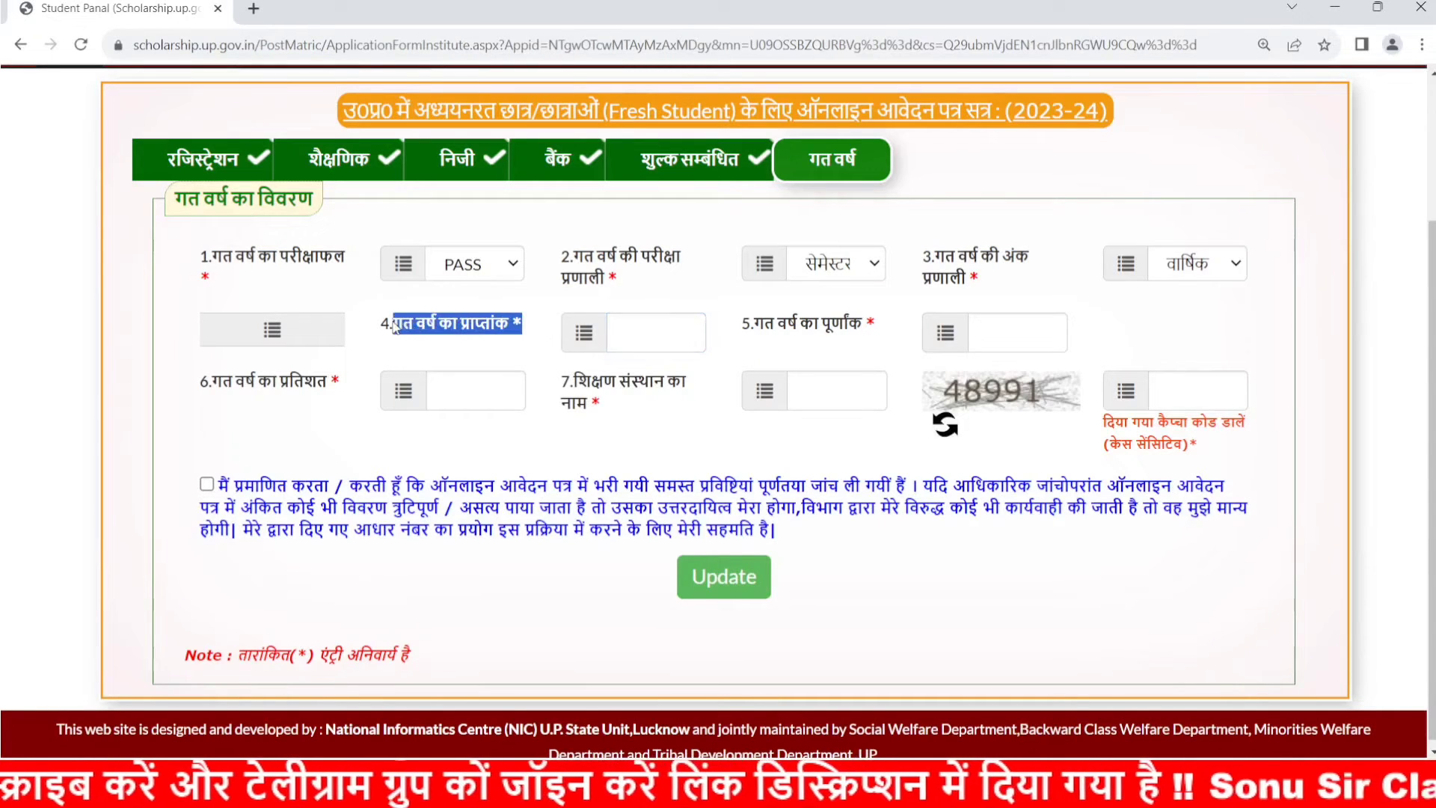
left_click(634, 323)
left_click_drag(870, 333, 732, 332)
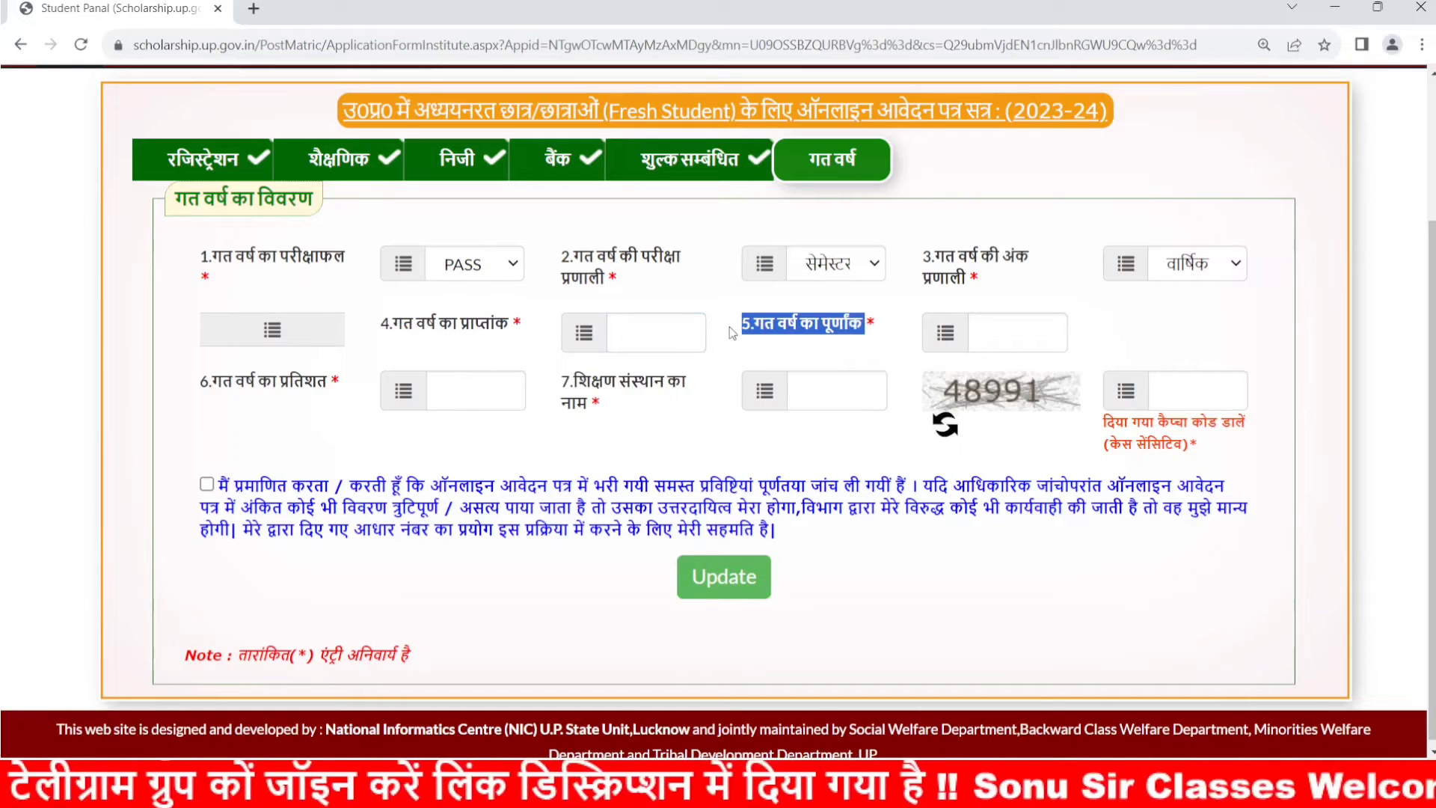
left_click(1018, 343)
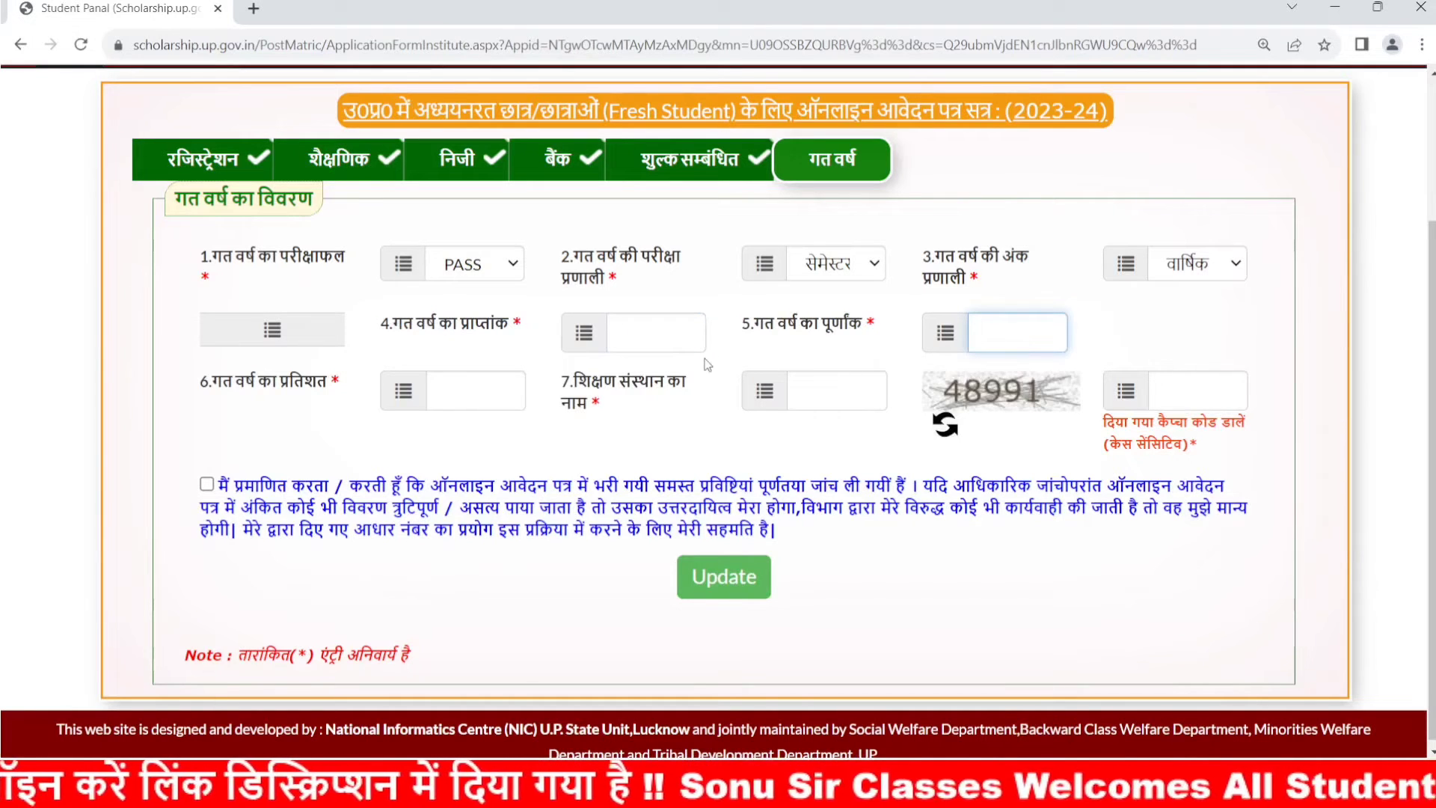
left_click(638, 319)
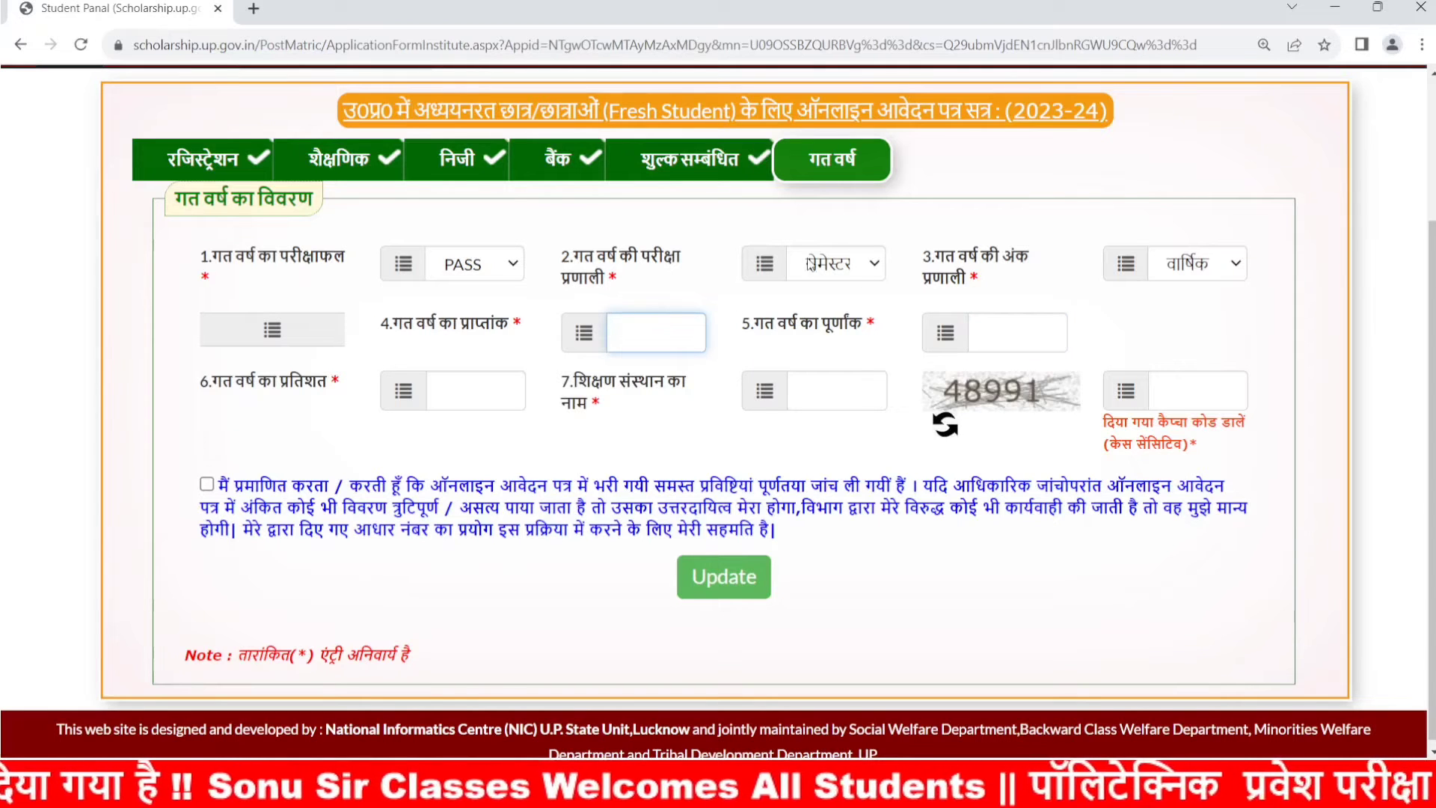
left_click(819, 264)
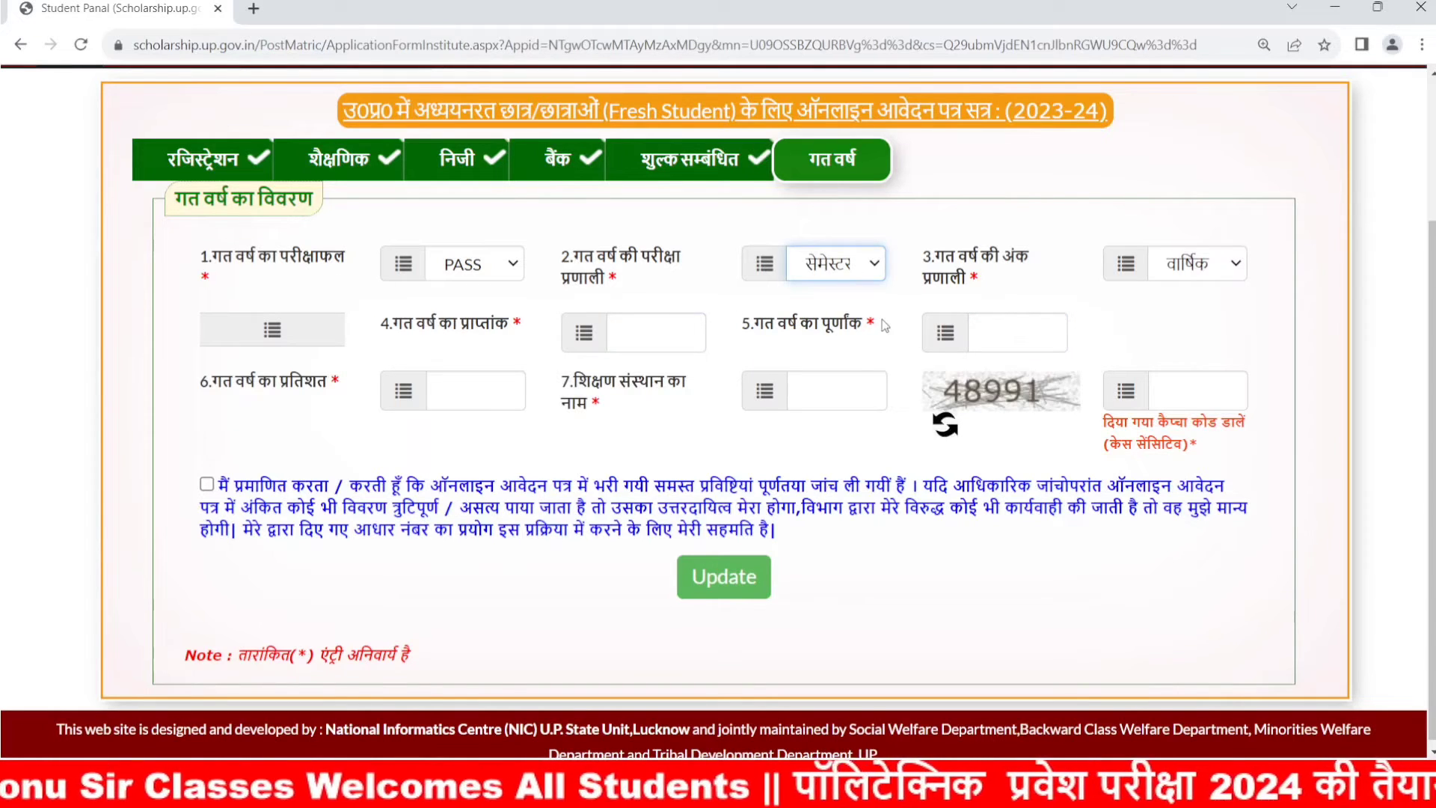
left_click_drag(516, 332, 408, 333)
left_click(621, 329)
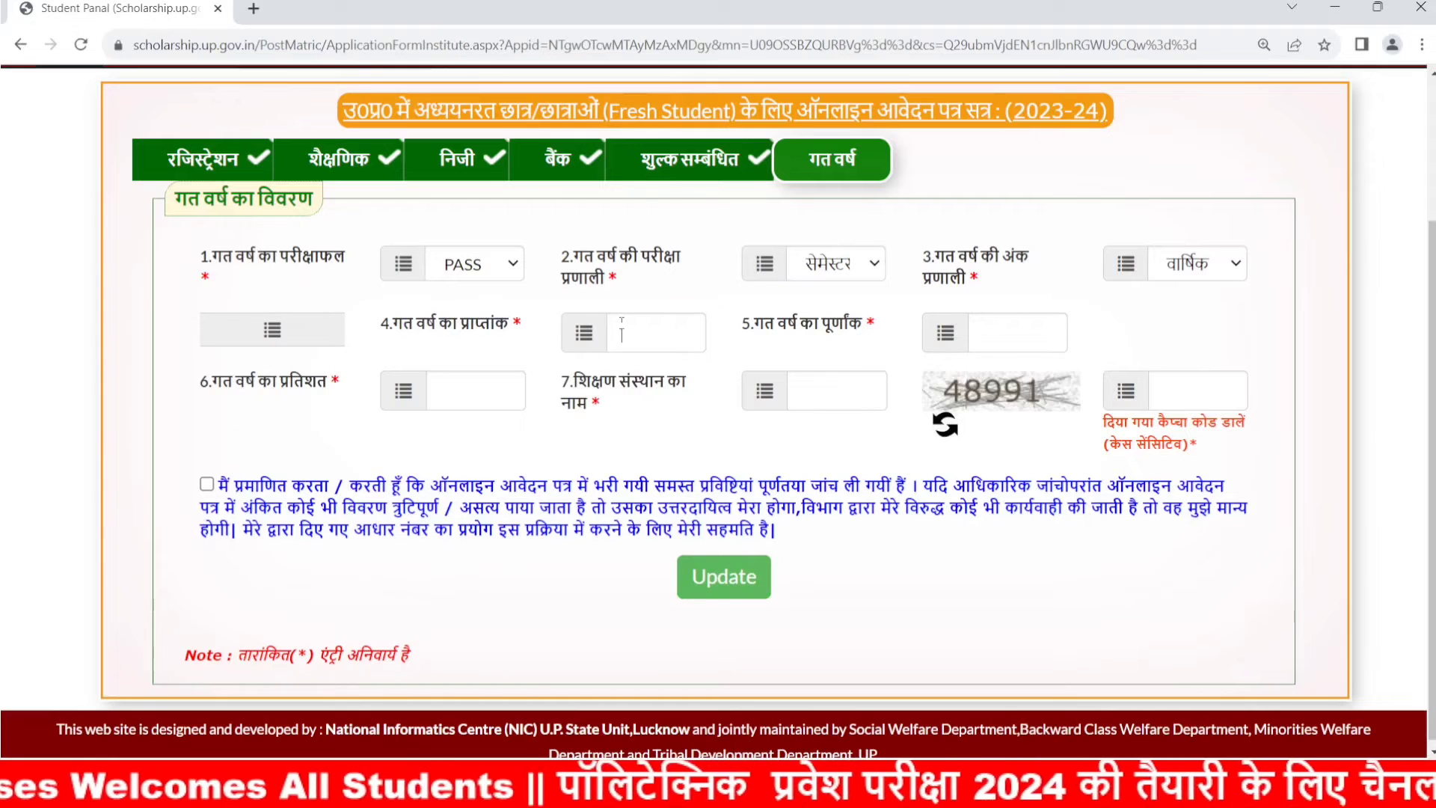
left_click(1019, 340)
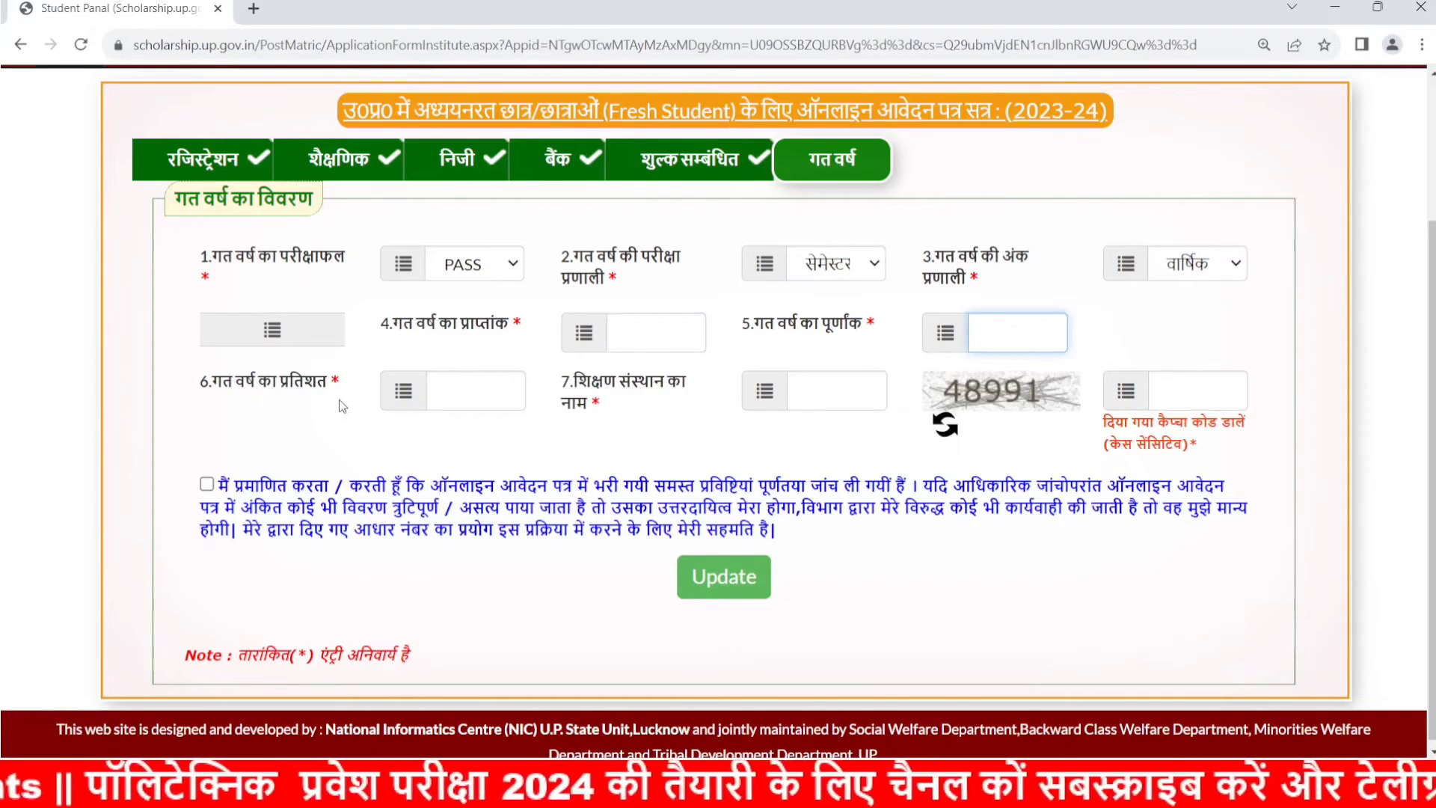
left_click(191, 396)
Pass the percentage, institution name and captcha fields, accept the declaration and submit the previous-year details.
left_click_drag(321, 388, 221, 387)
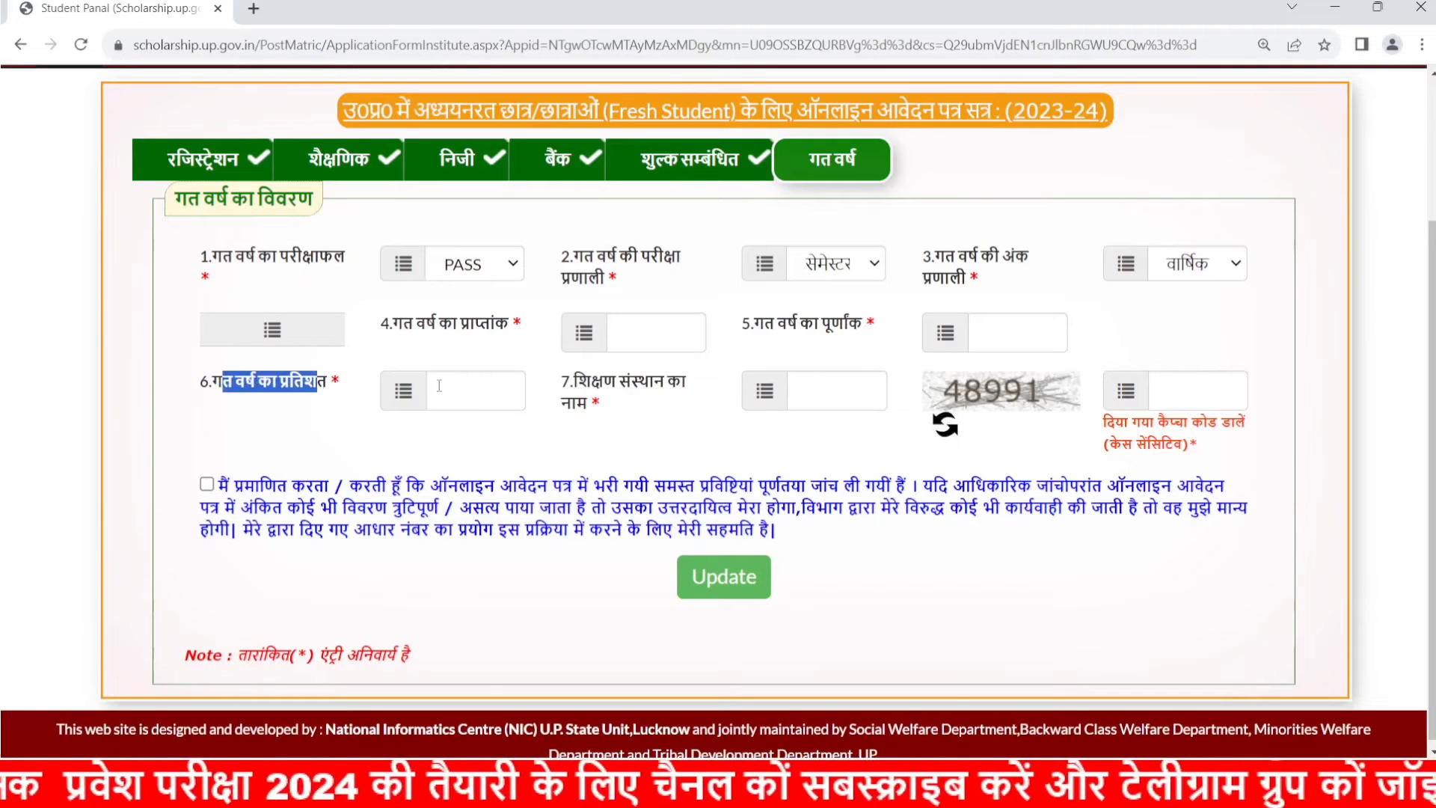
left_click(449, 391)
left_click_drag(603, 419, 582, 400)
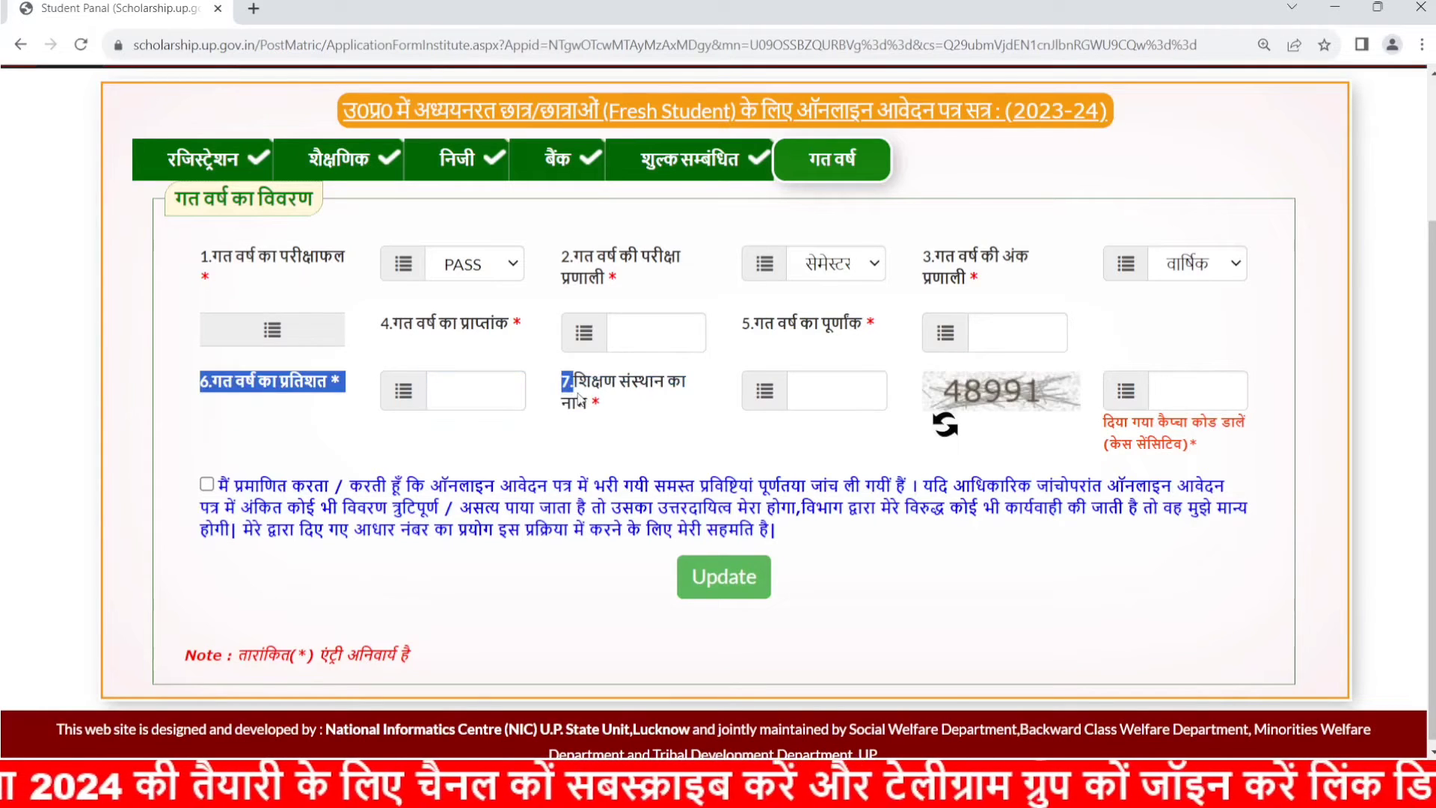
left_click(798, 396)
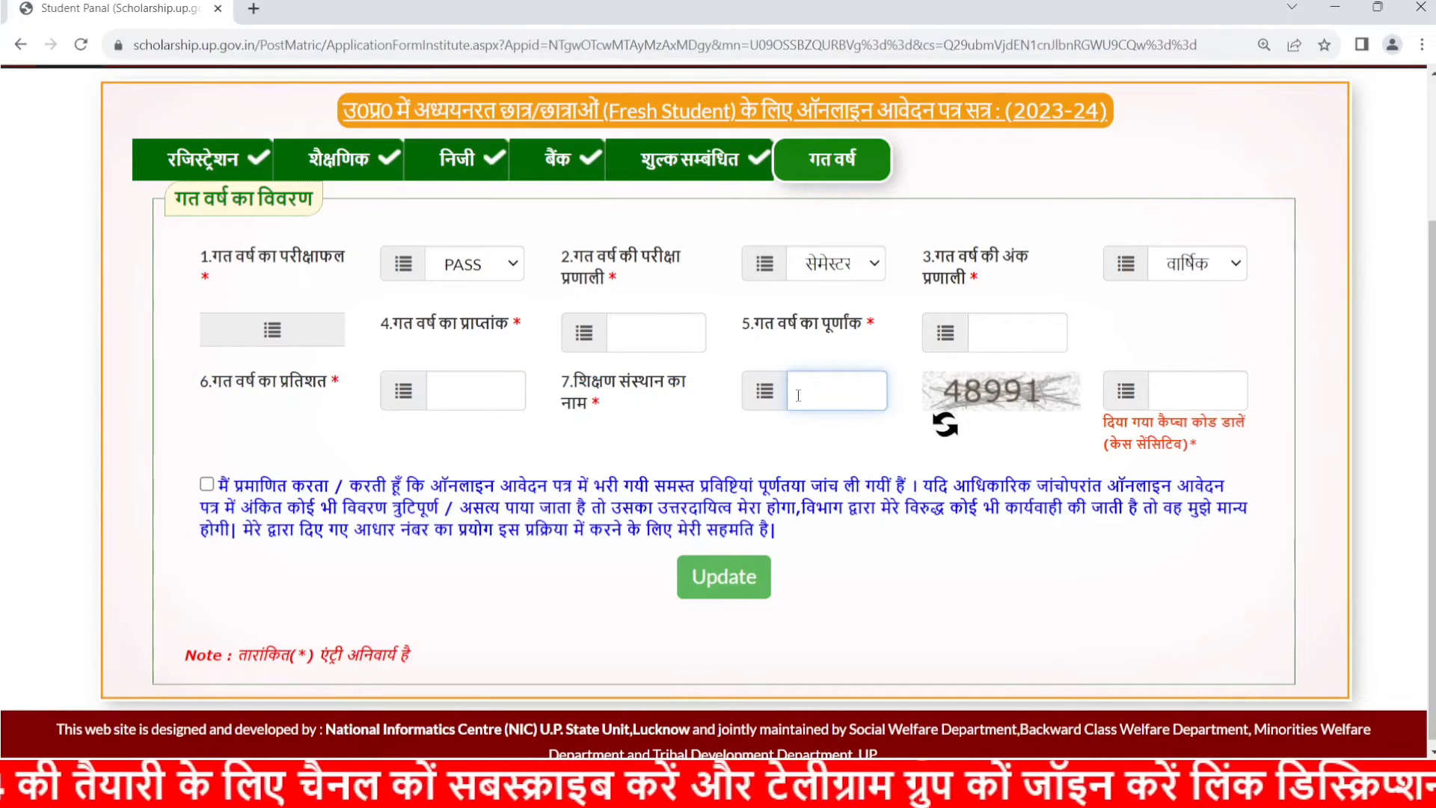
left_click(1166, 392)
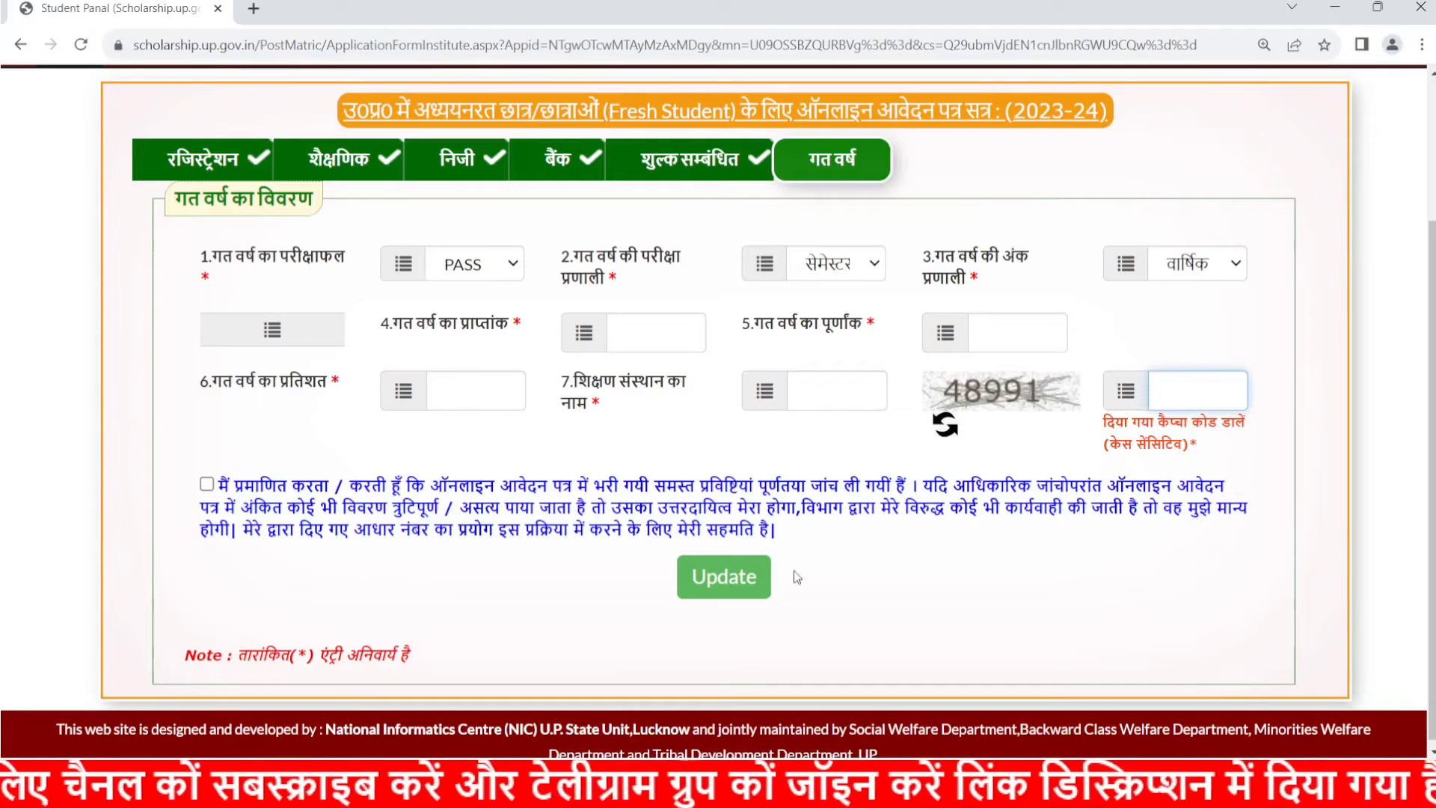
left_click(206, 484)
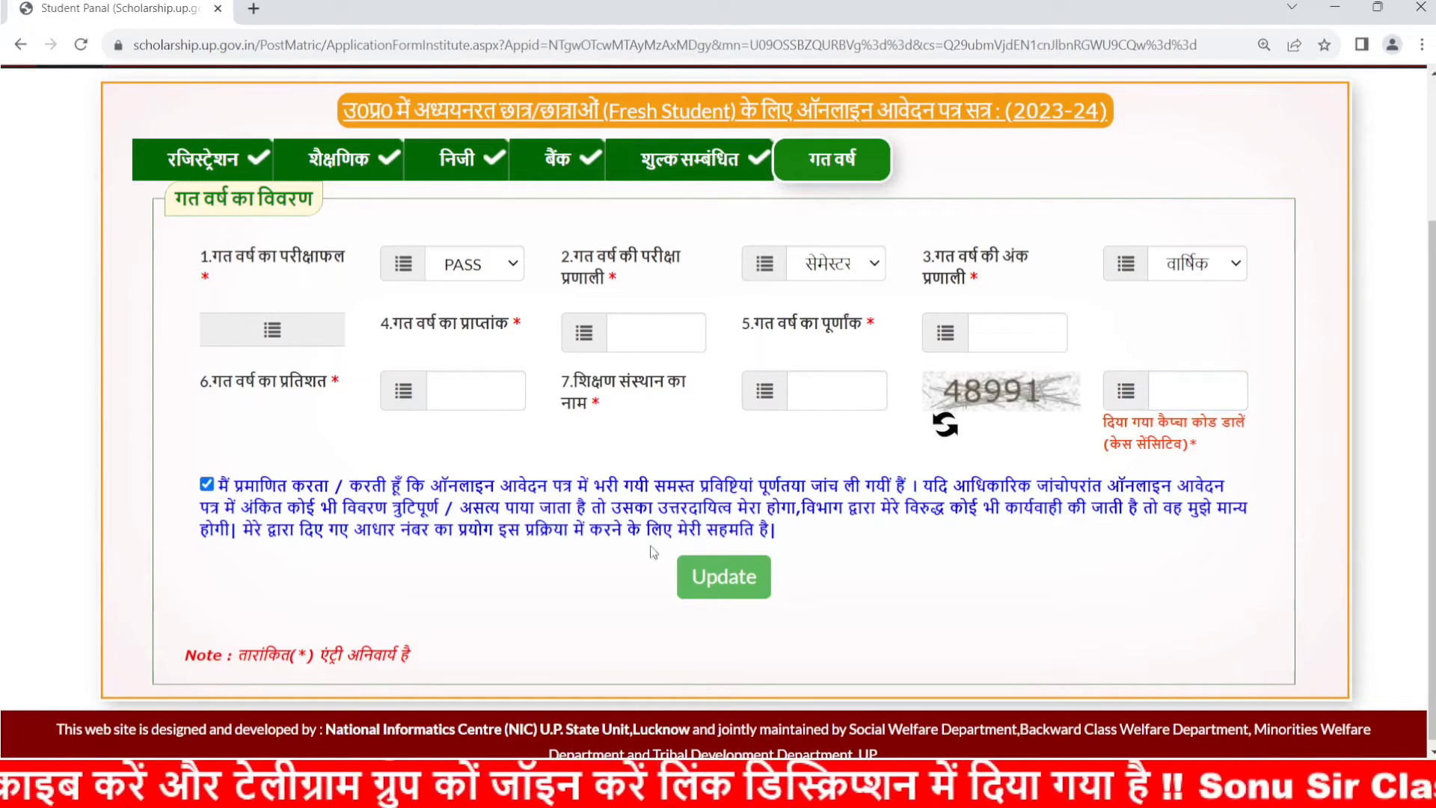
left_click(716, 575)
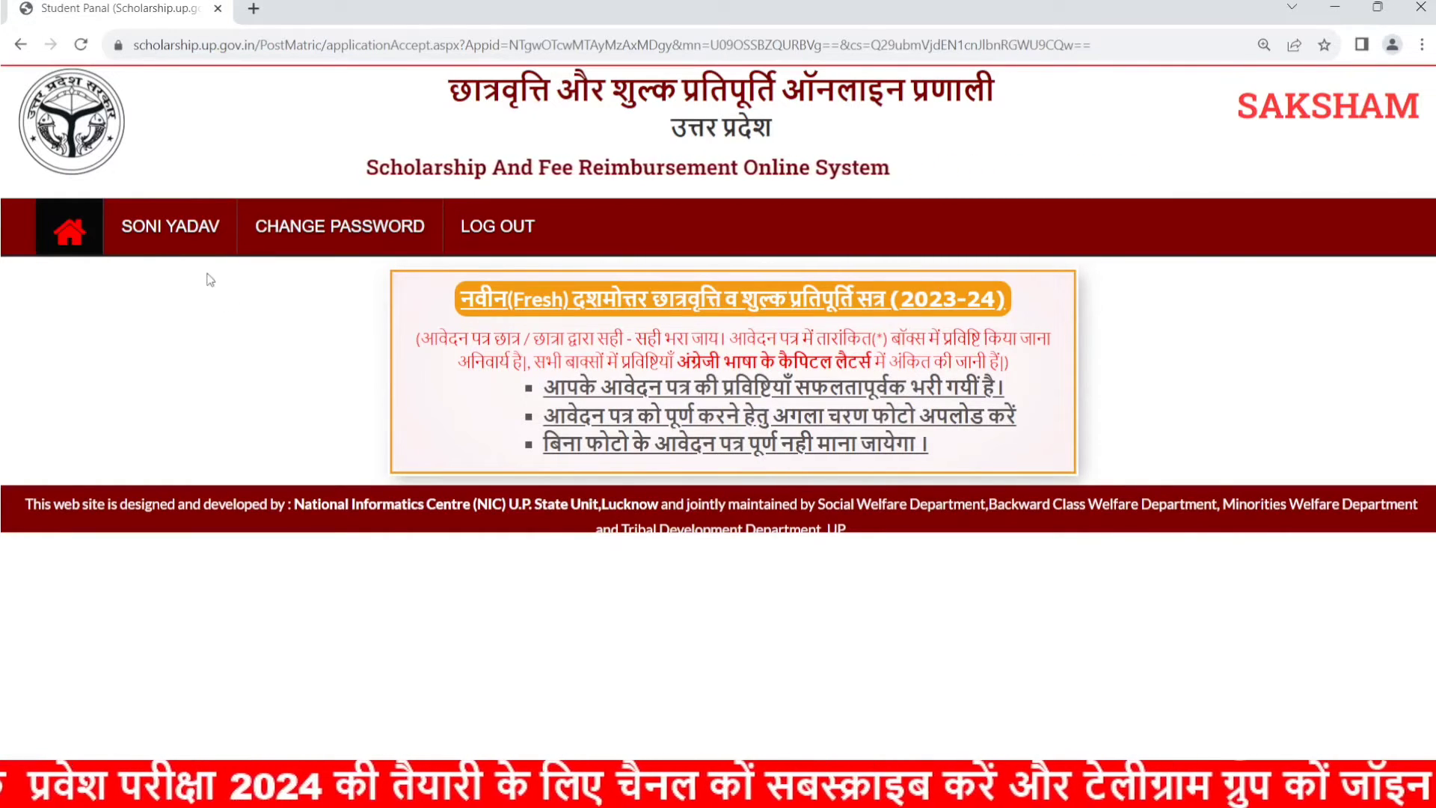
Go back to the Student Panel via the student name link in the top bar.
left_click(142, 230)
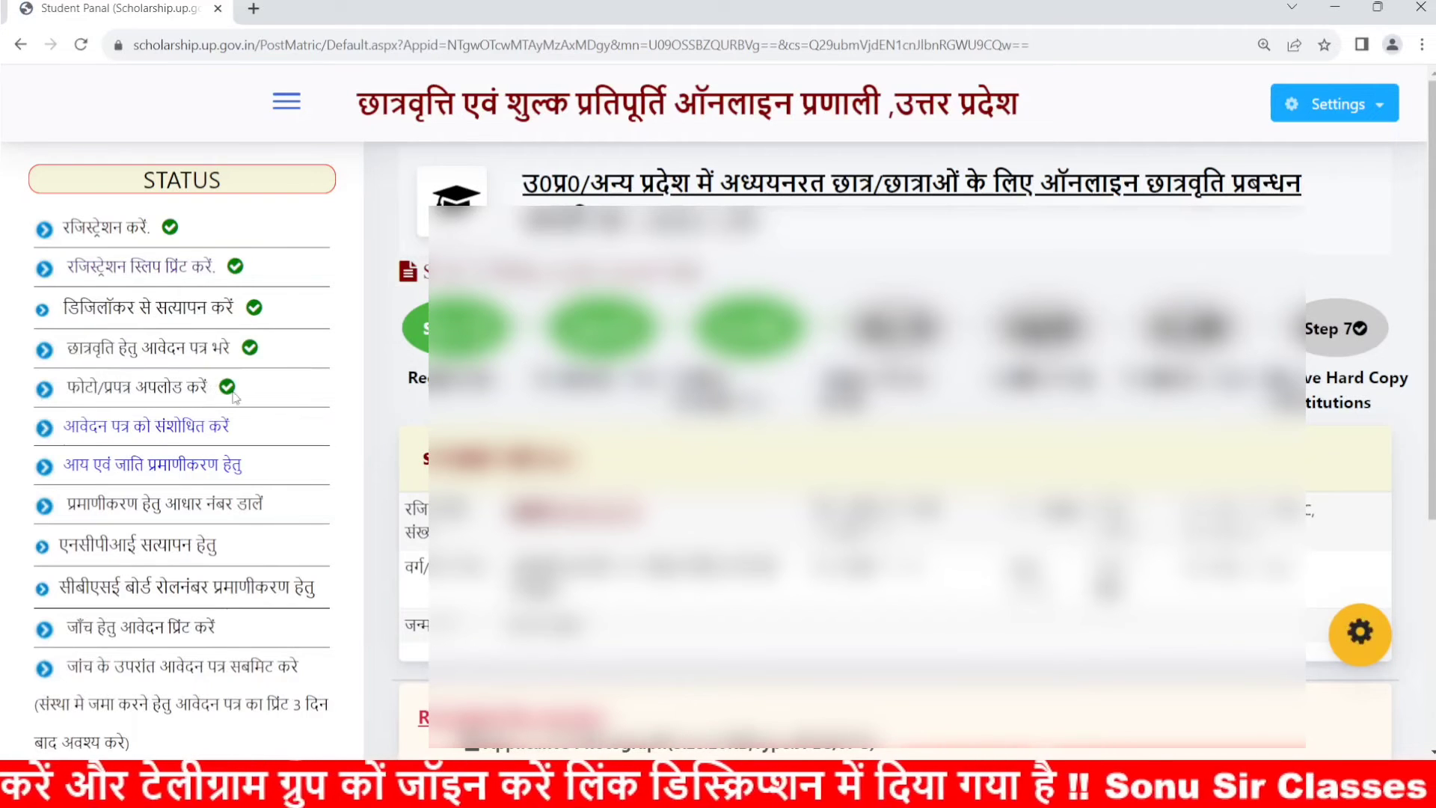
scroll(232, 397, "down", 3)
scroll(230, 370, "up", 3)
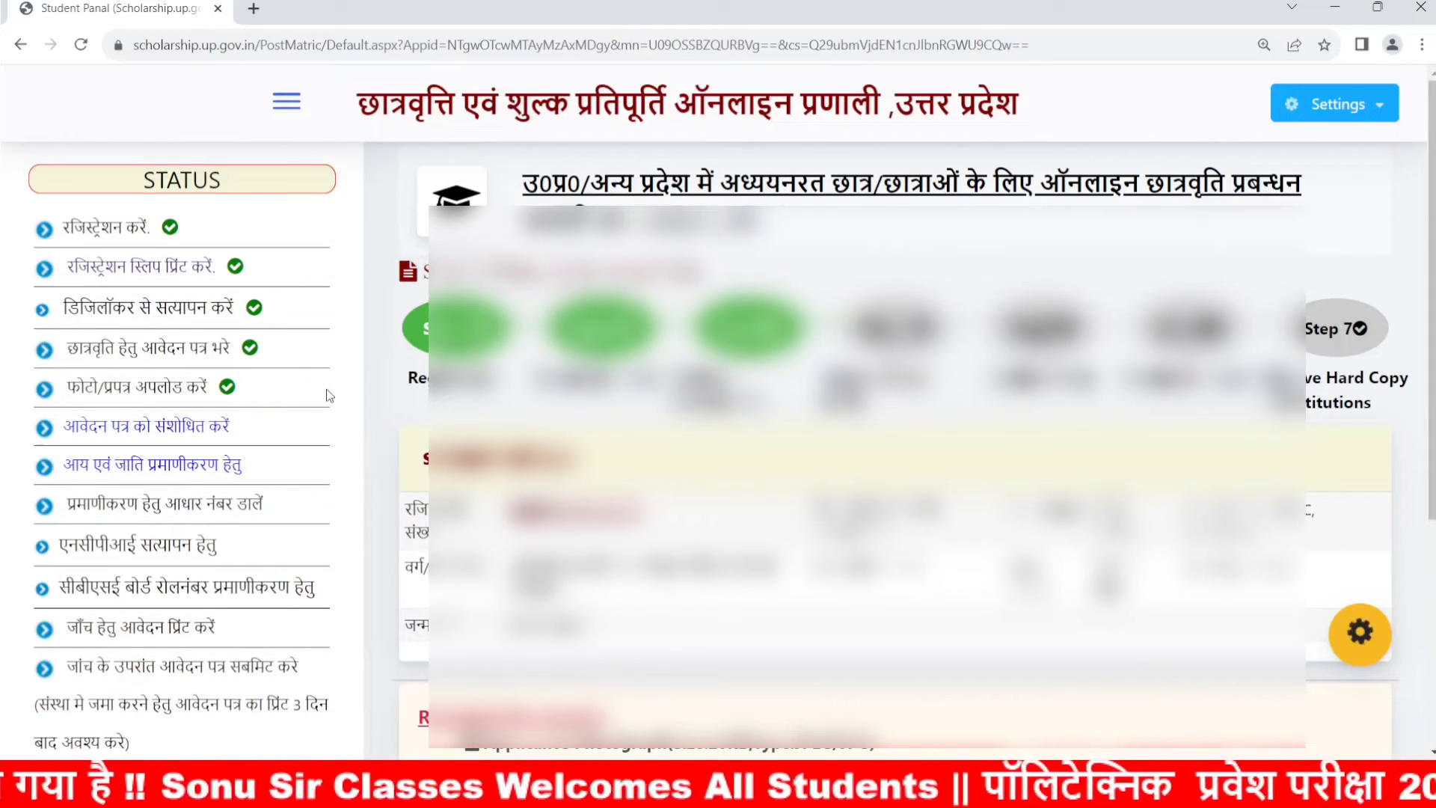
scroll(375, 611, "down", 1)
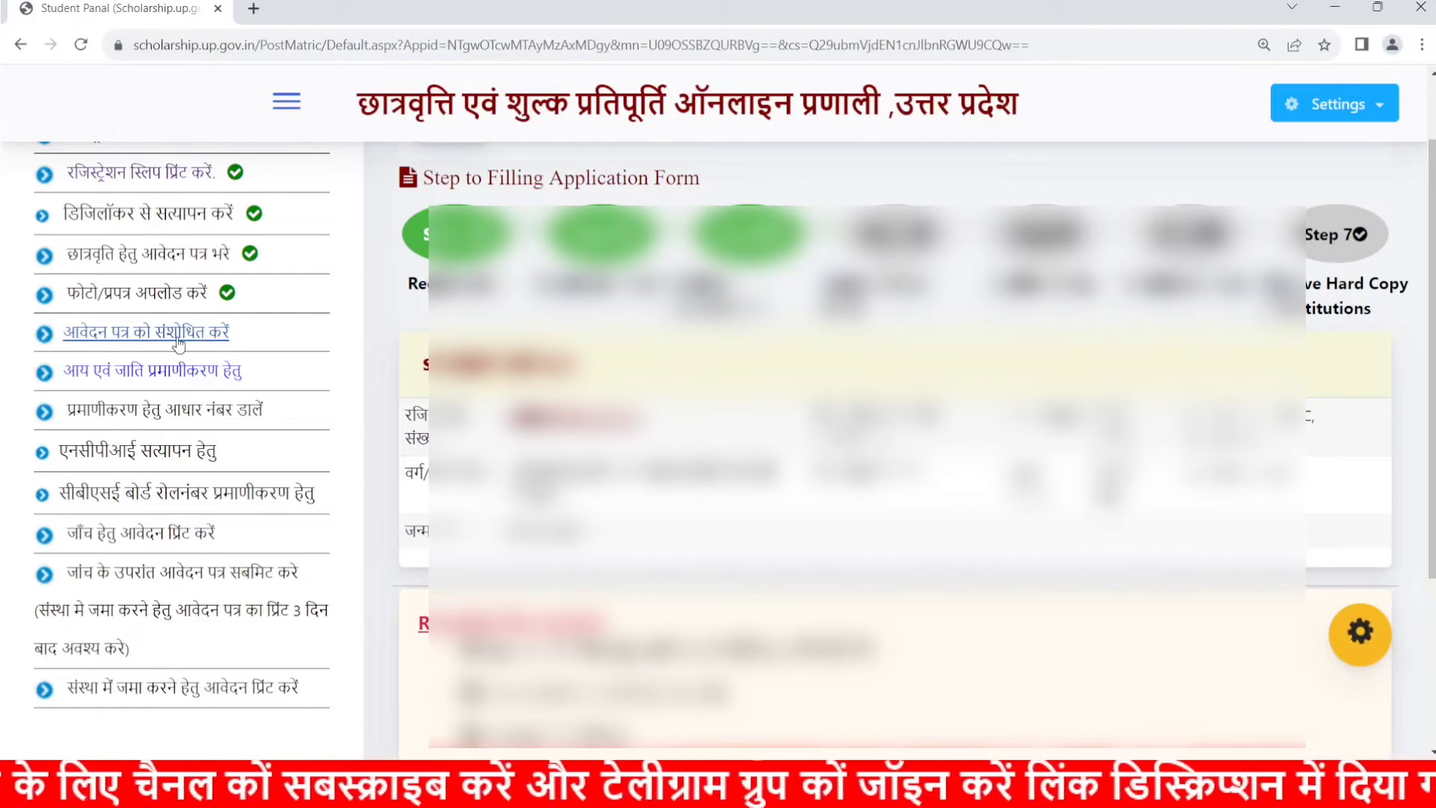
Enter the income certificate application number, certificate number and captcha, then verify the fetched income record.
left_click(211, 371)
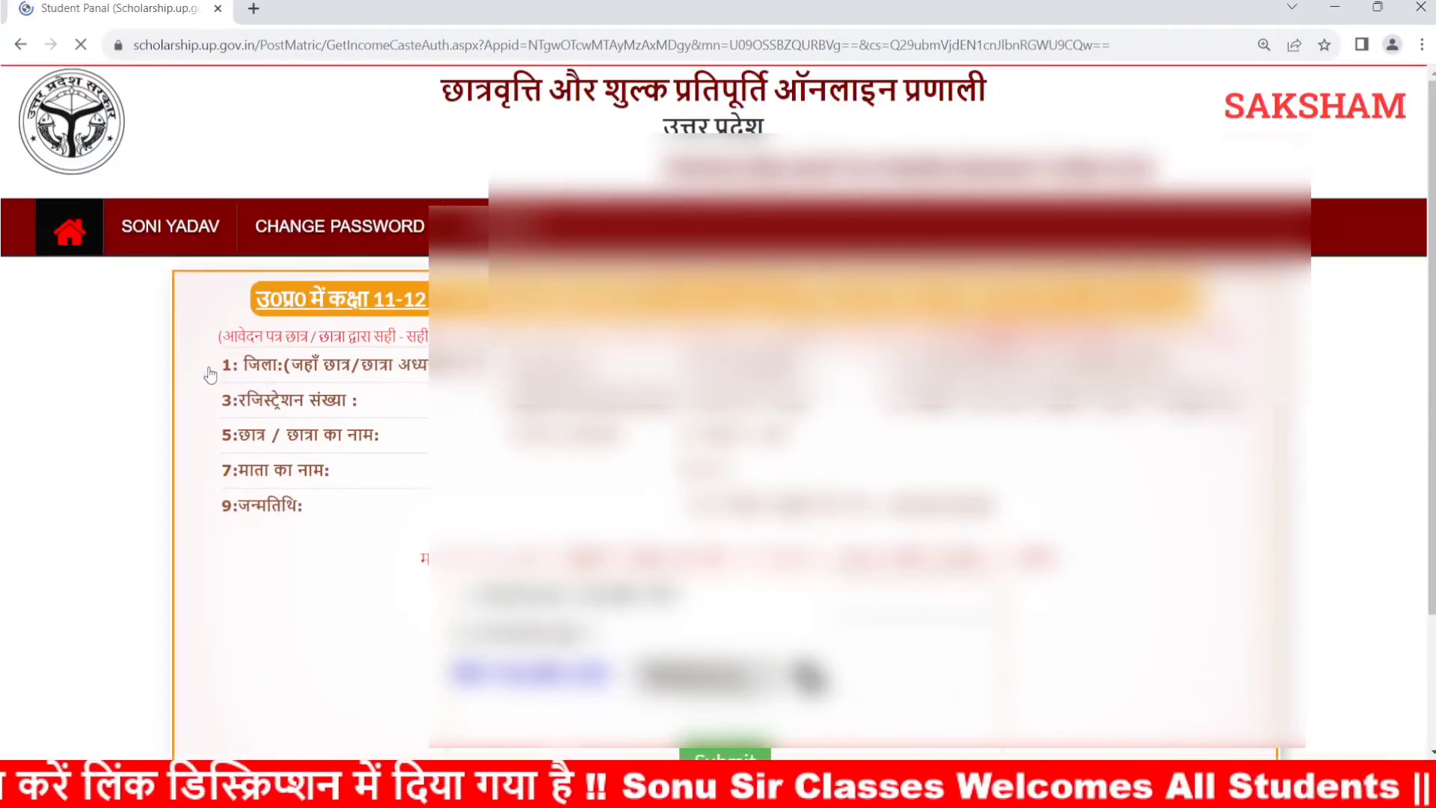
scroll(718, 404, "down", 2)
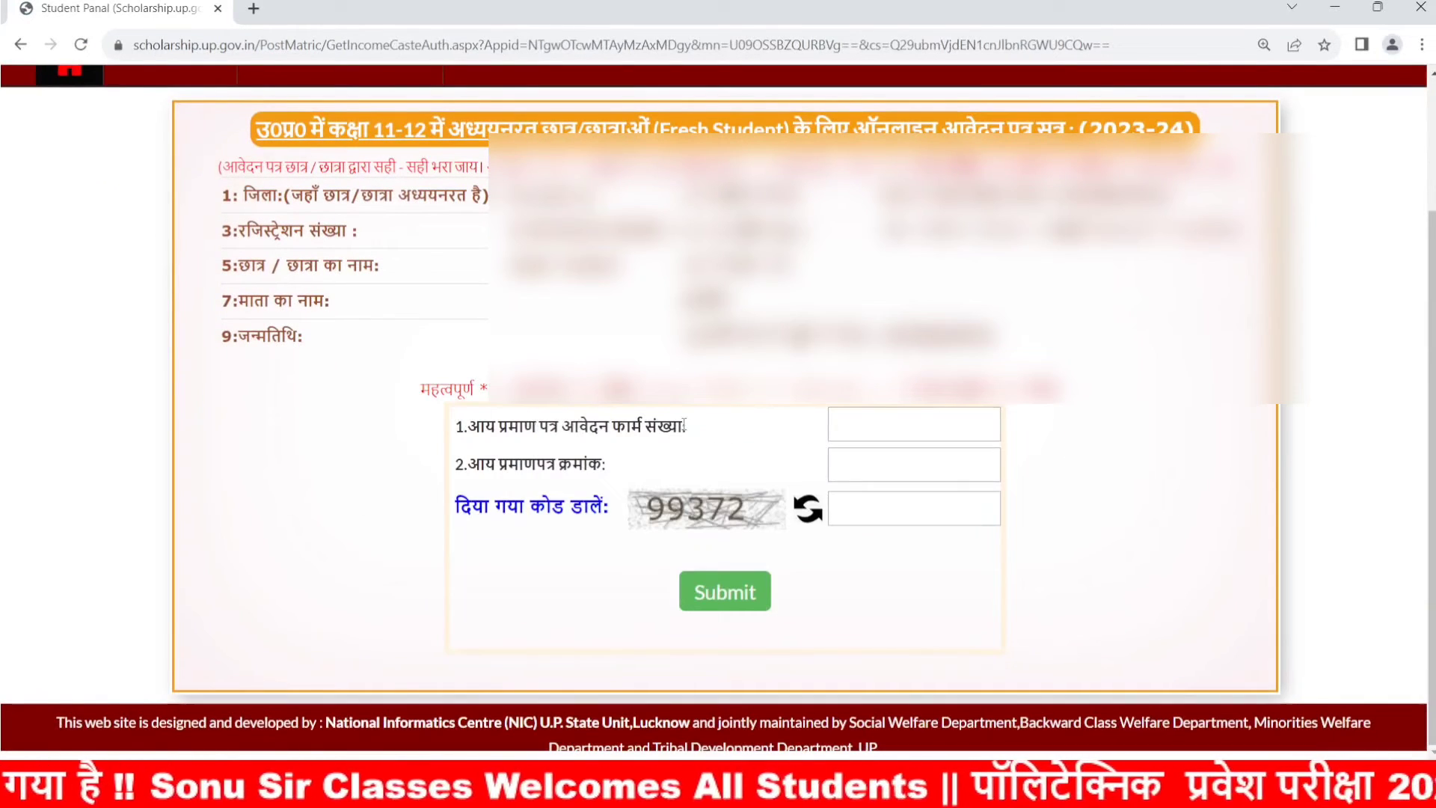
left_click_drag(684, 426, 458, 425)
left_click(875, 431)
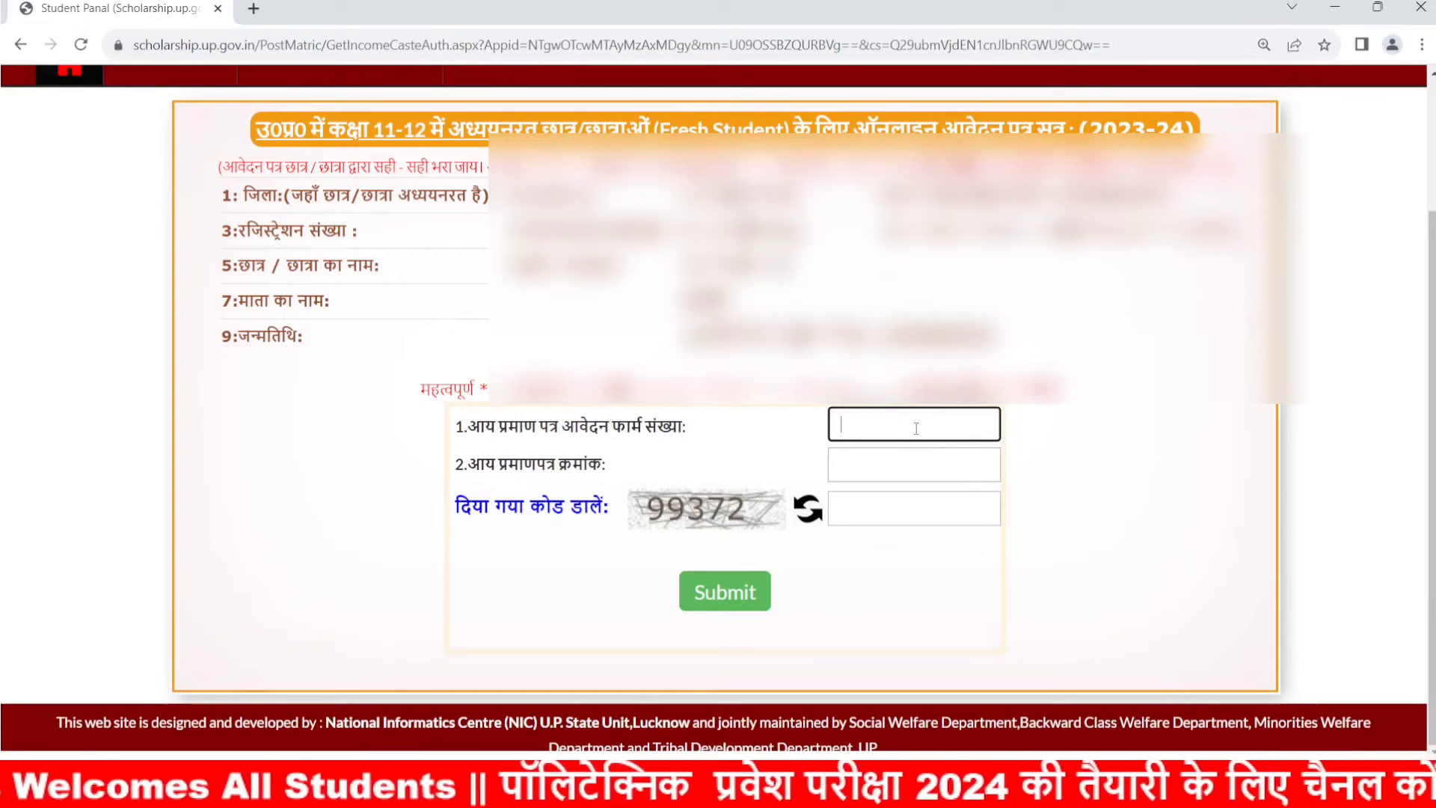
left_click_drag(629, 468, 469, 463)
left_click(957, 469)
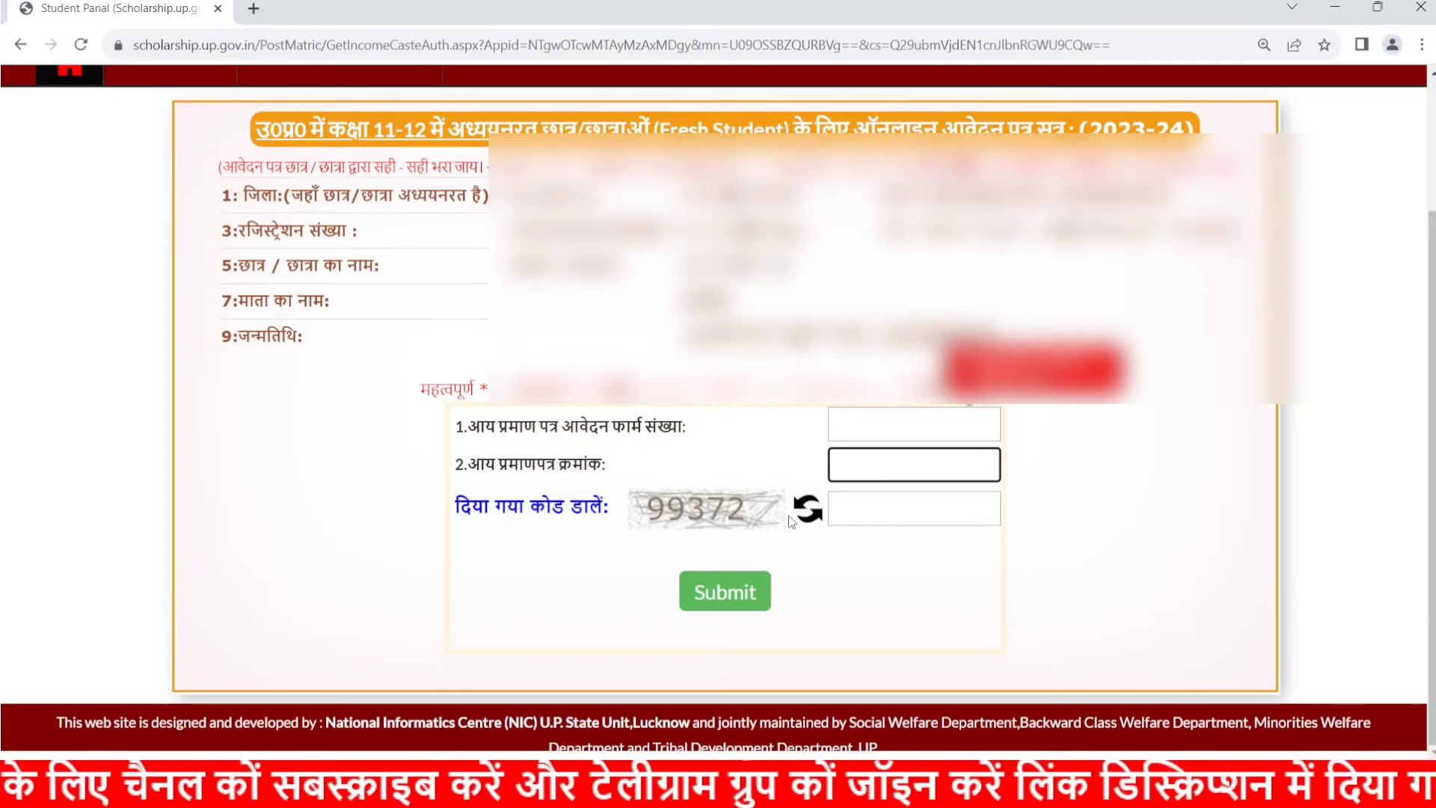
left_click(890, 508)
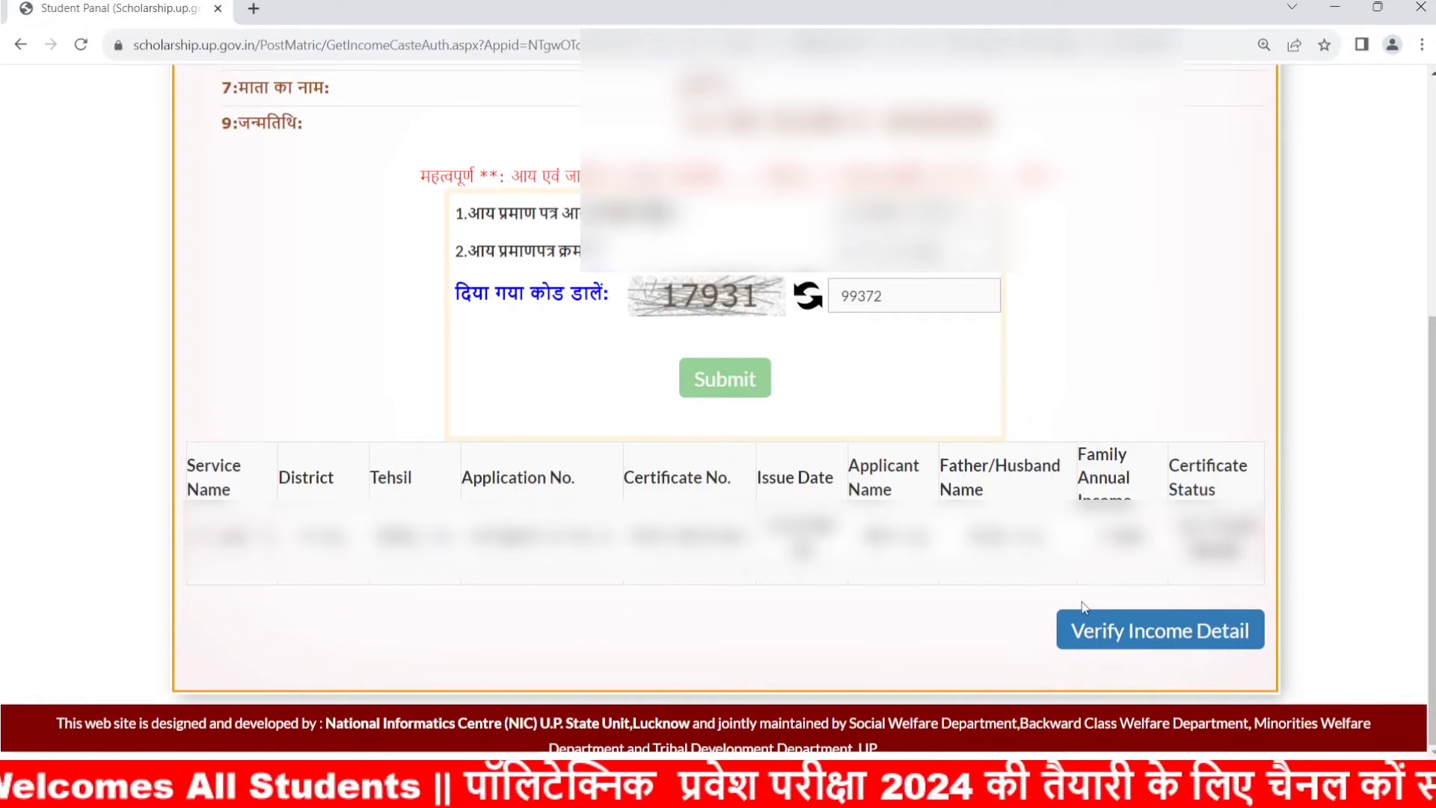
left_click(1210, 636)
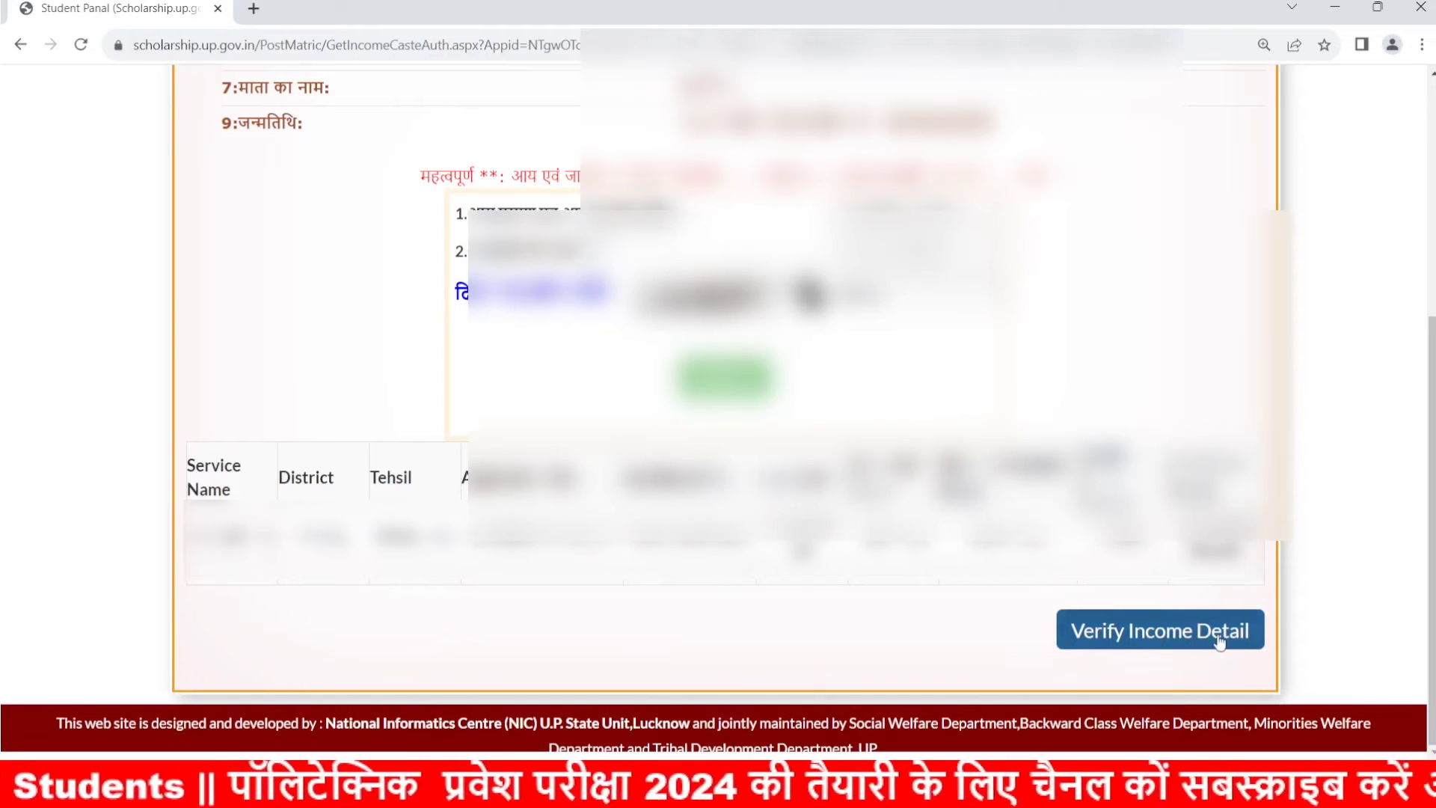
Enter the caste certificate application number, certificate number and captcha, then verify the fetched caste details.
scroll(1035, 587, "down", 3)
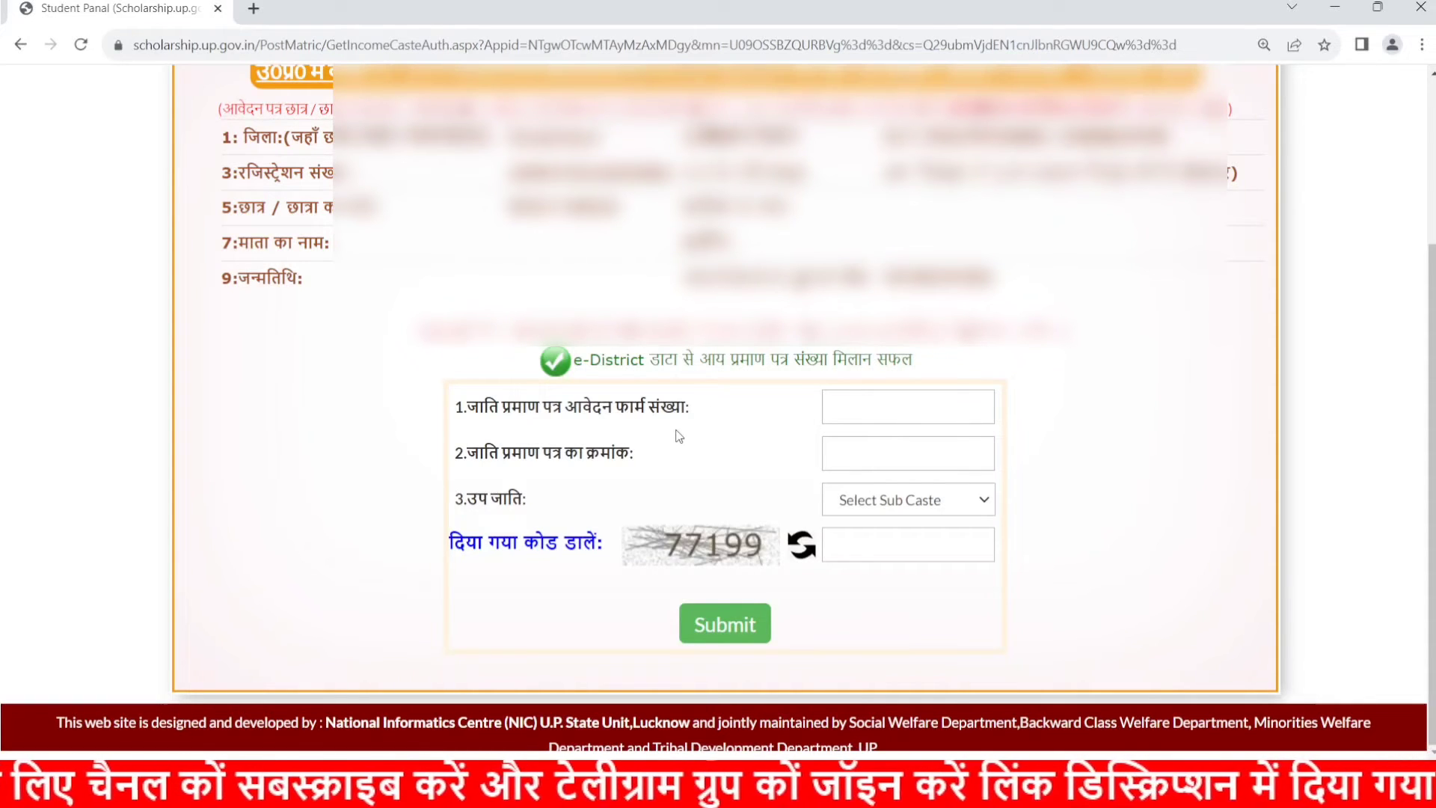
left_click(840, 422)
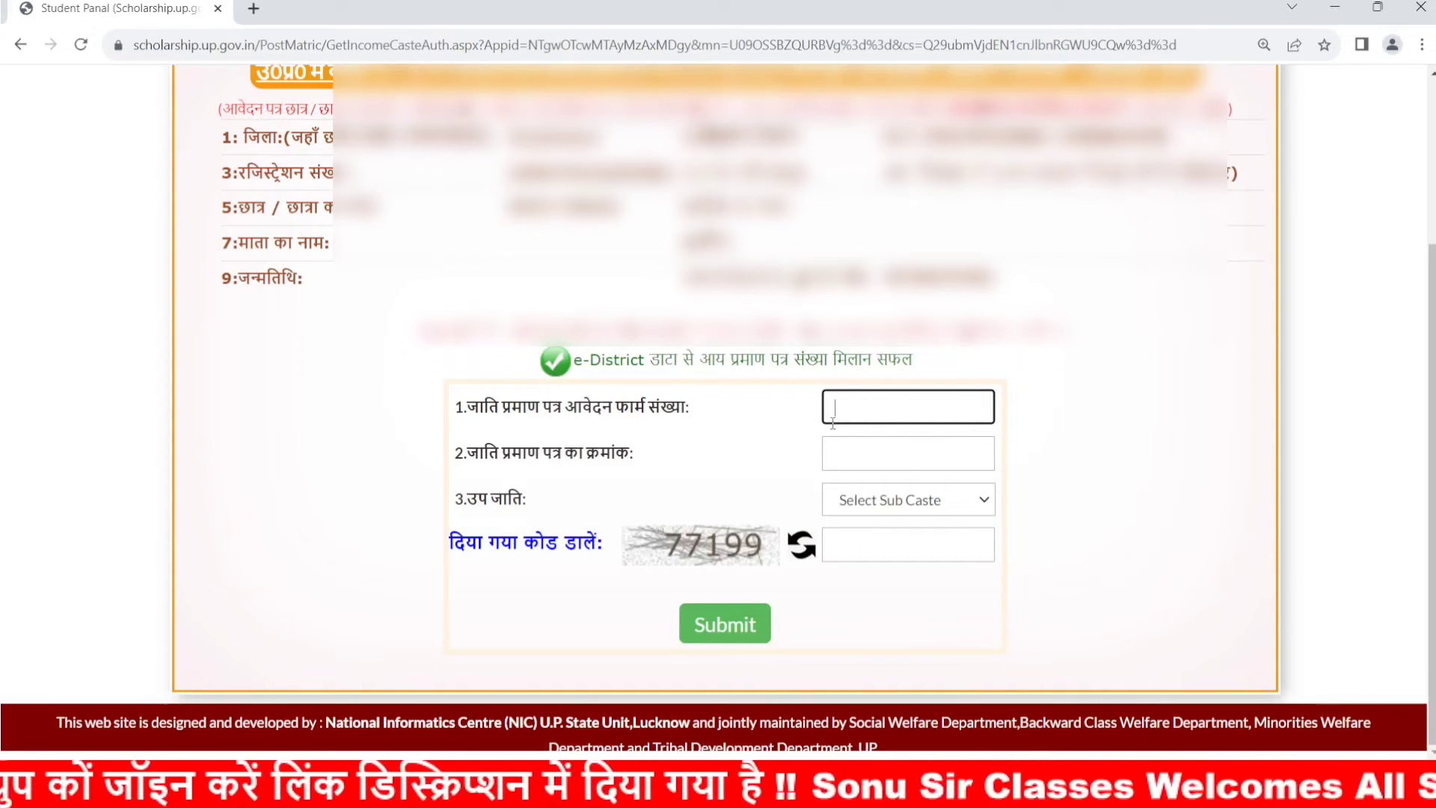
left_click(931, 465)
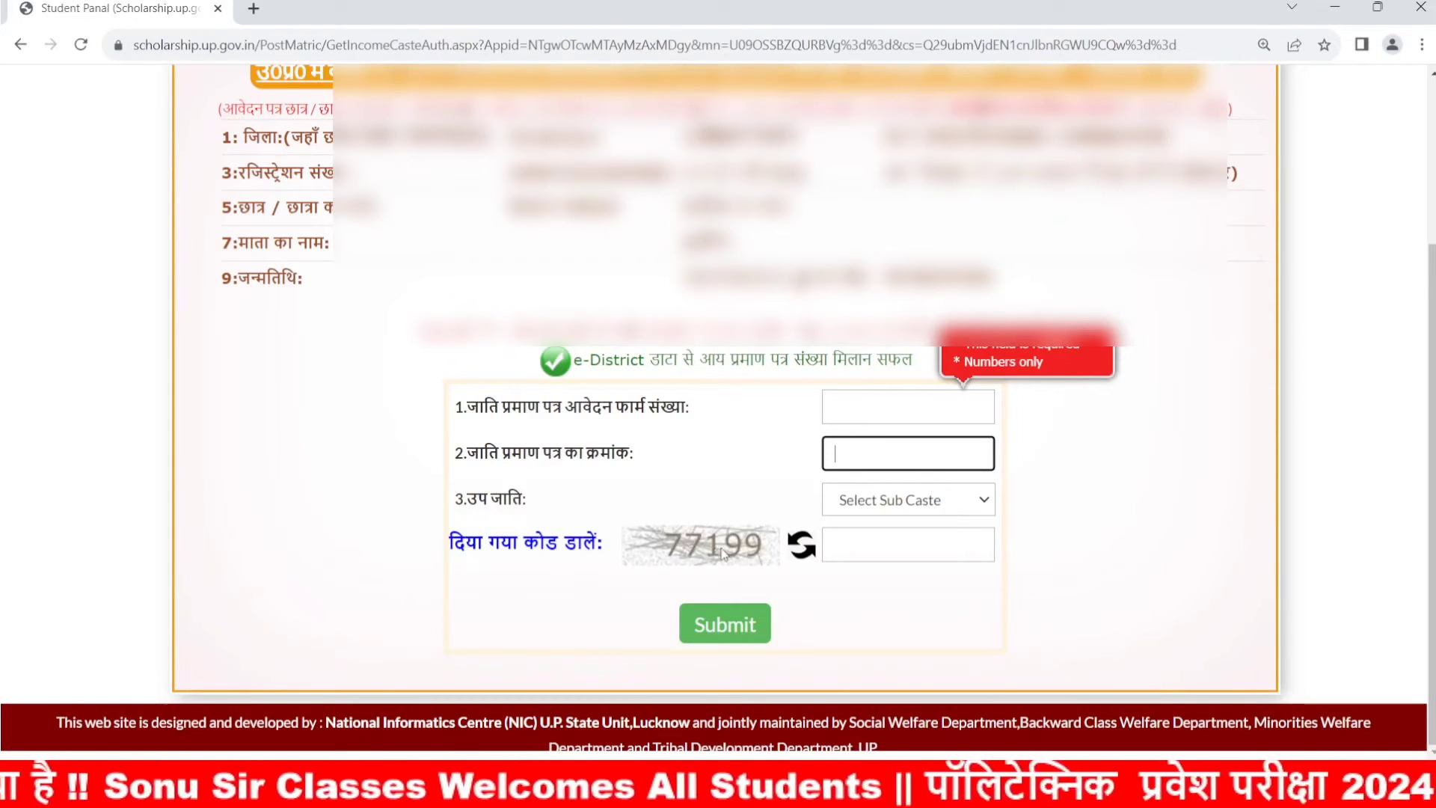
left_click(856, 553)
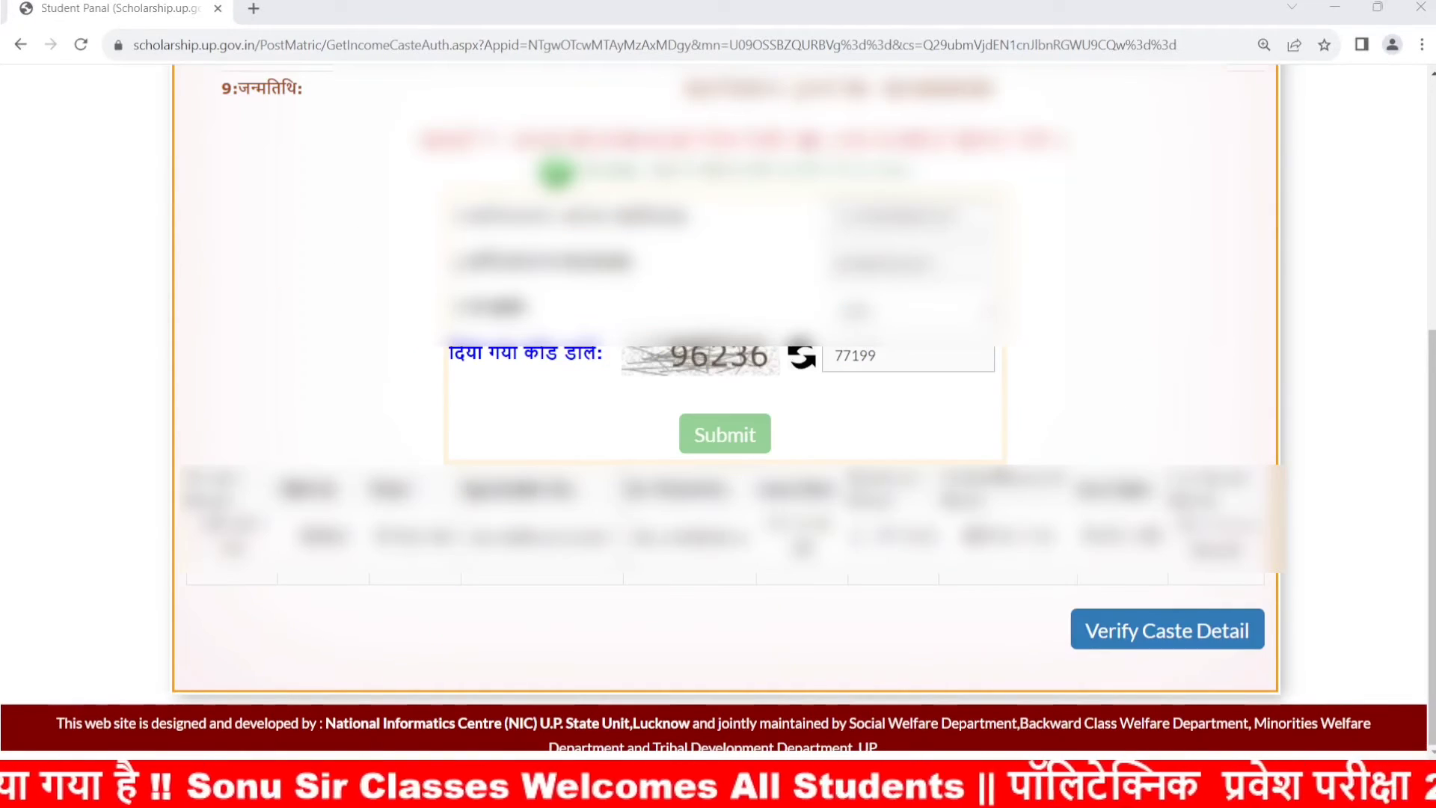
left_click(762, 723)
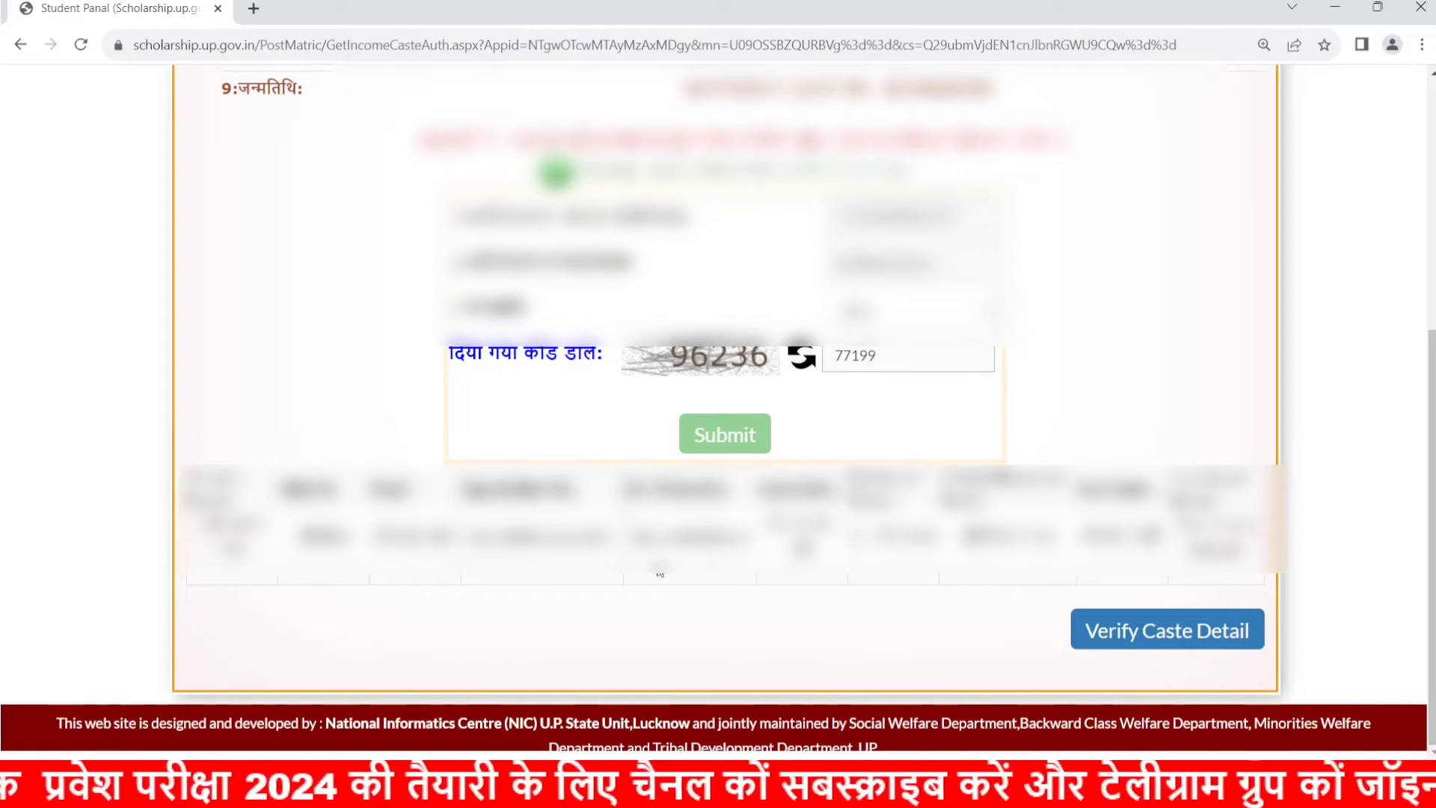
left_click(1180, 632)
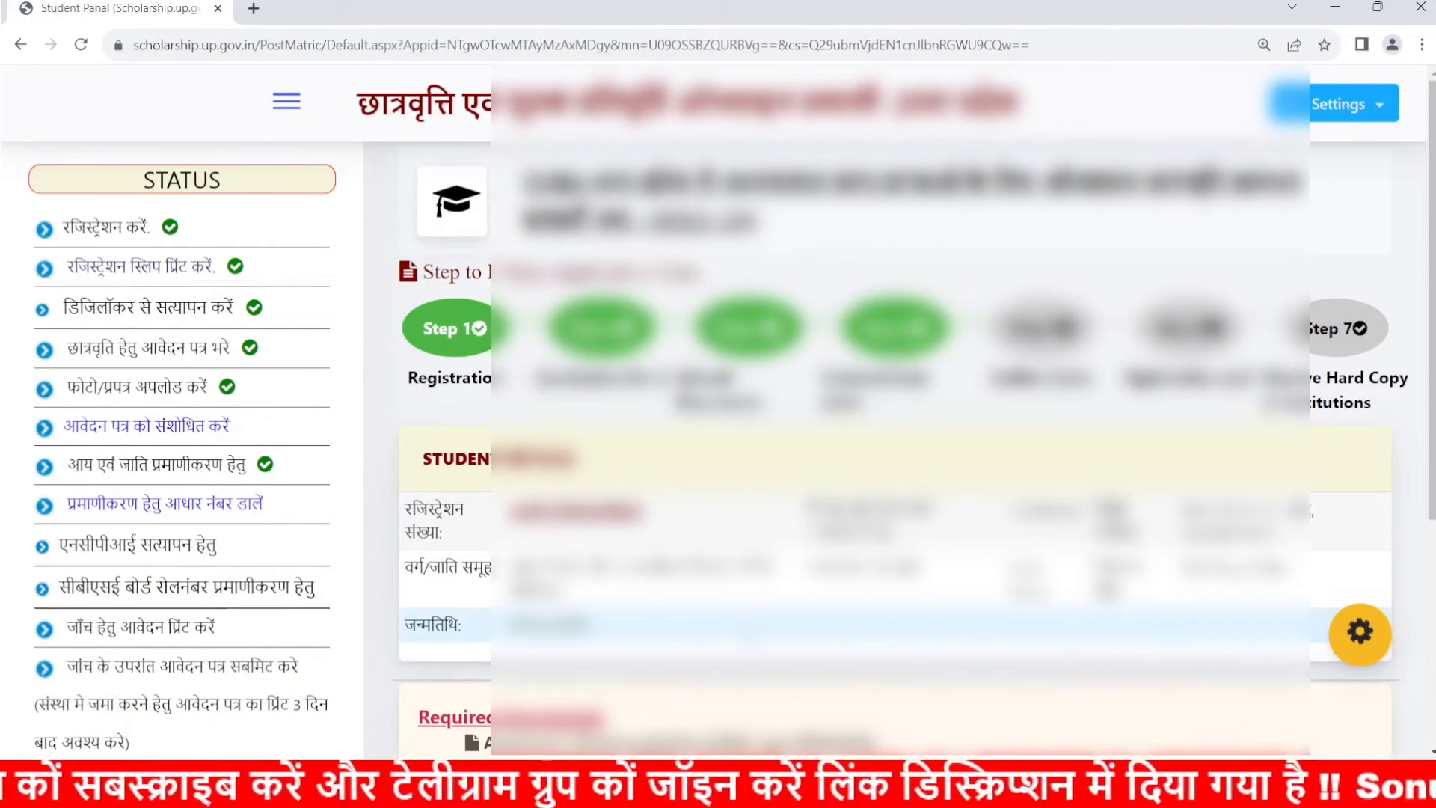
Open the Aadhaar number authentication page and enter the student's Aadhaar number.
scroll(746, 635, "down", 2)
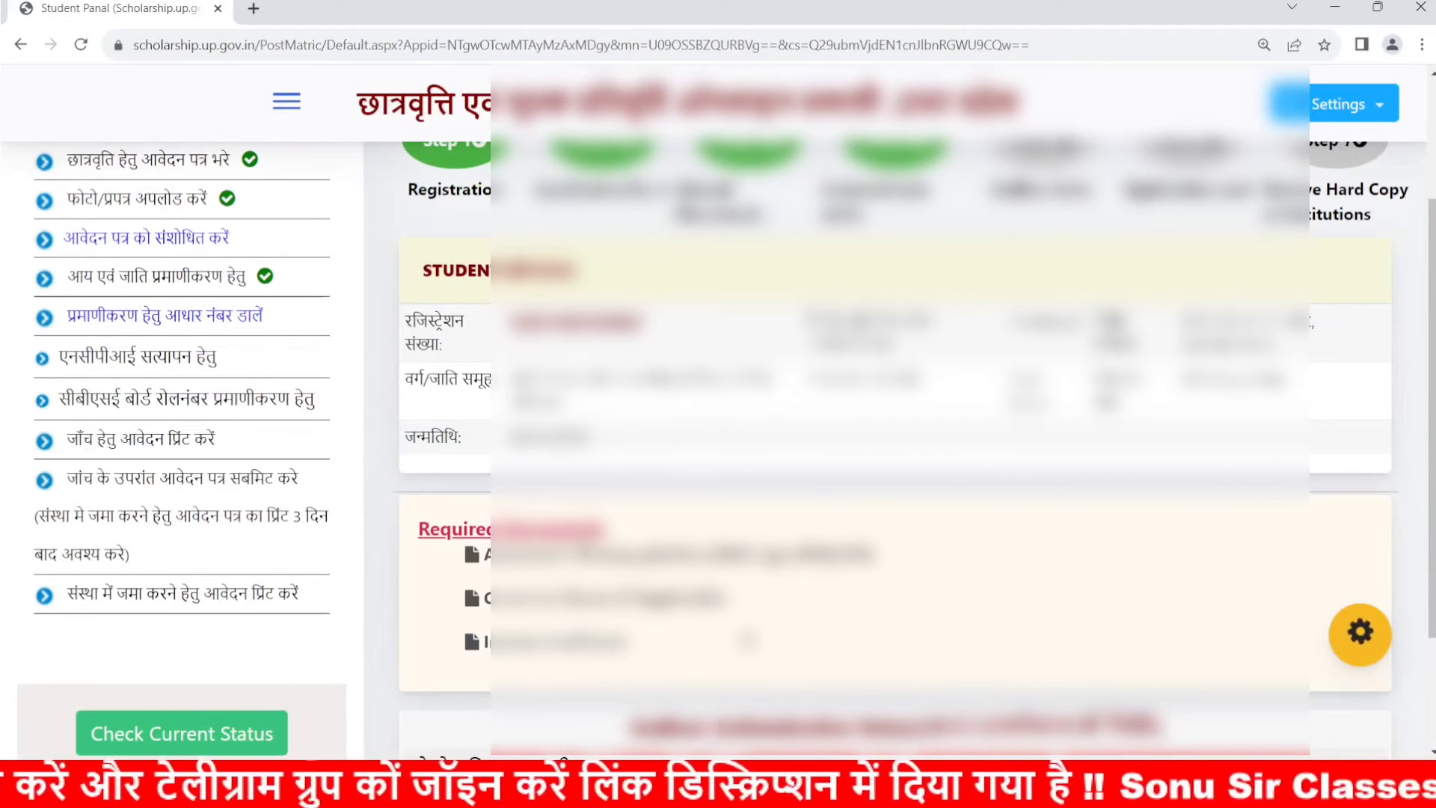
scroll(746, 449, "up", 1)
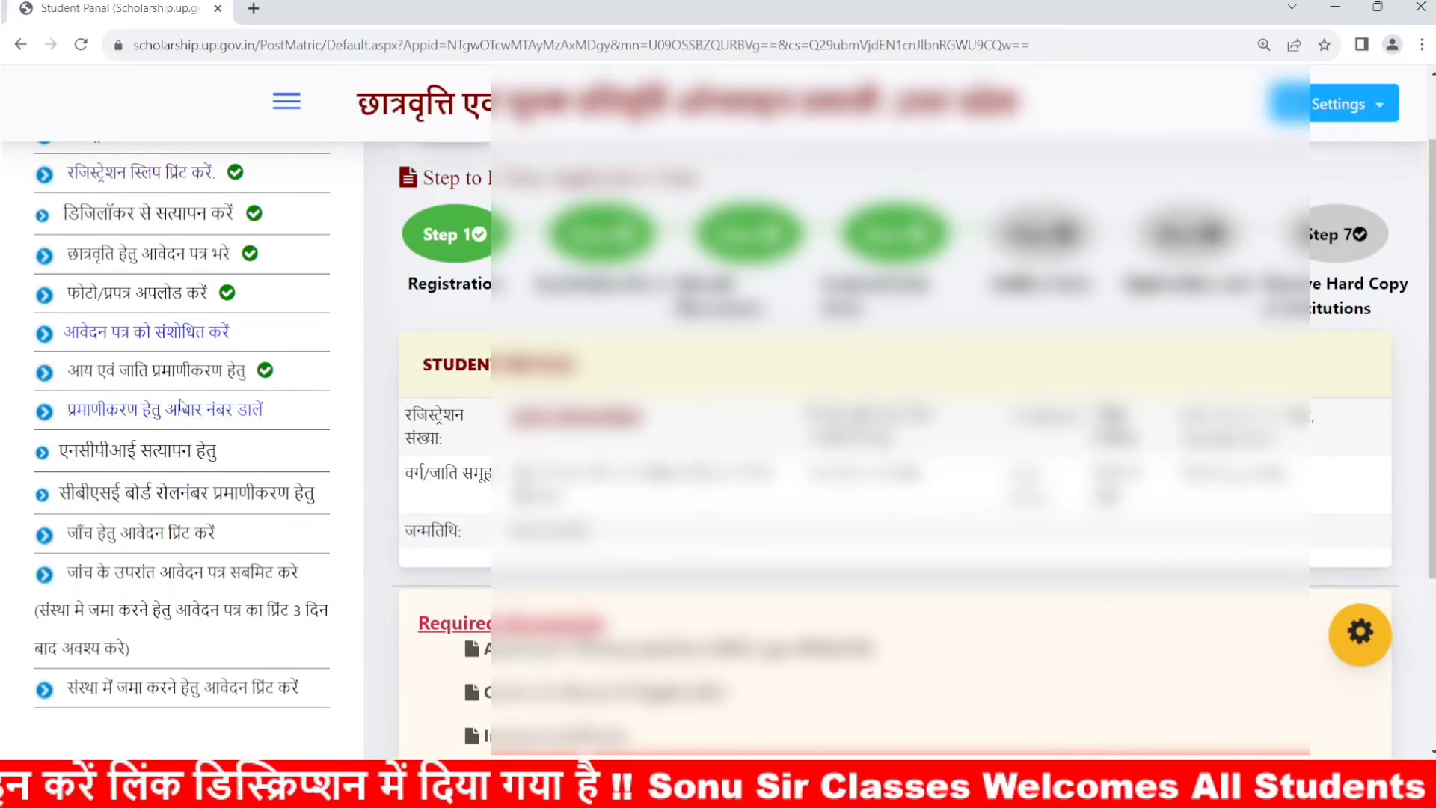
left_click(187, 423)
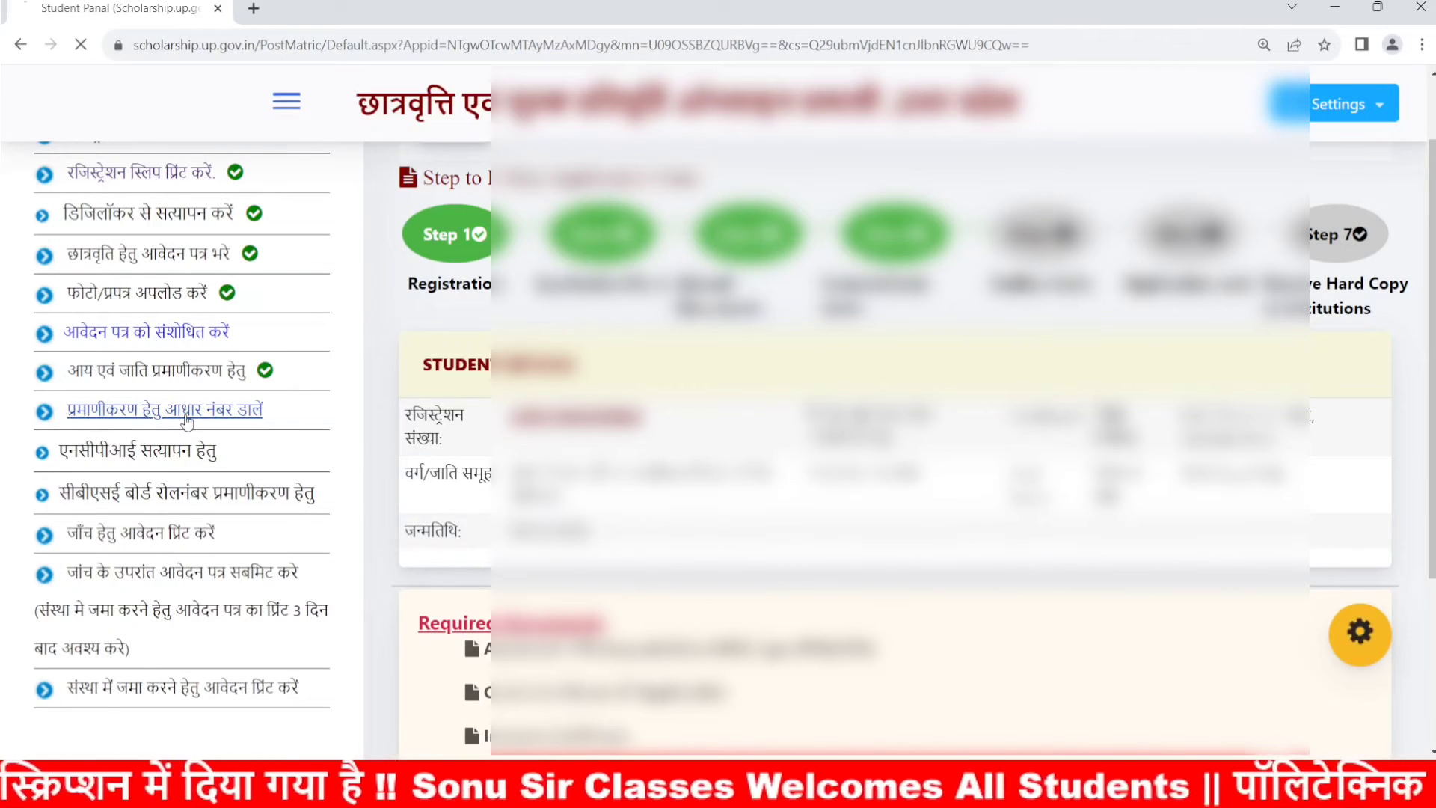
scroll(372, 506, "down", 8)
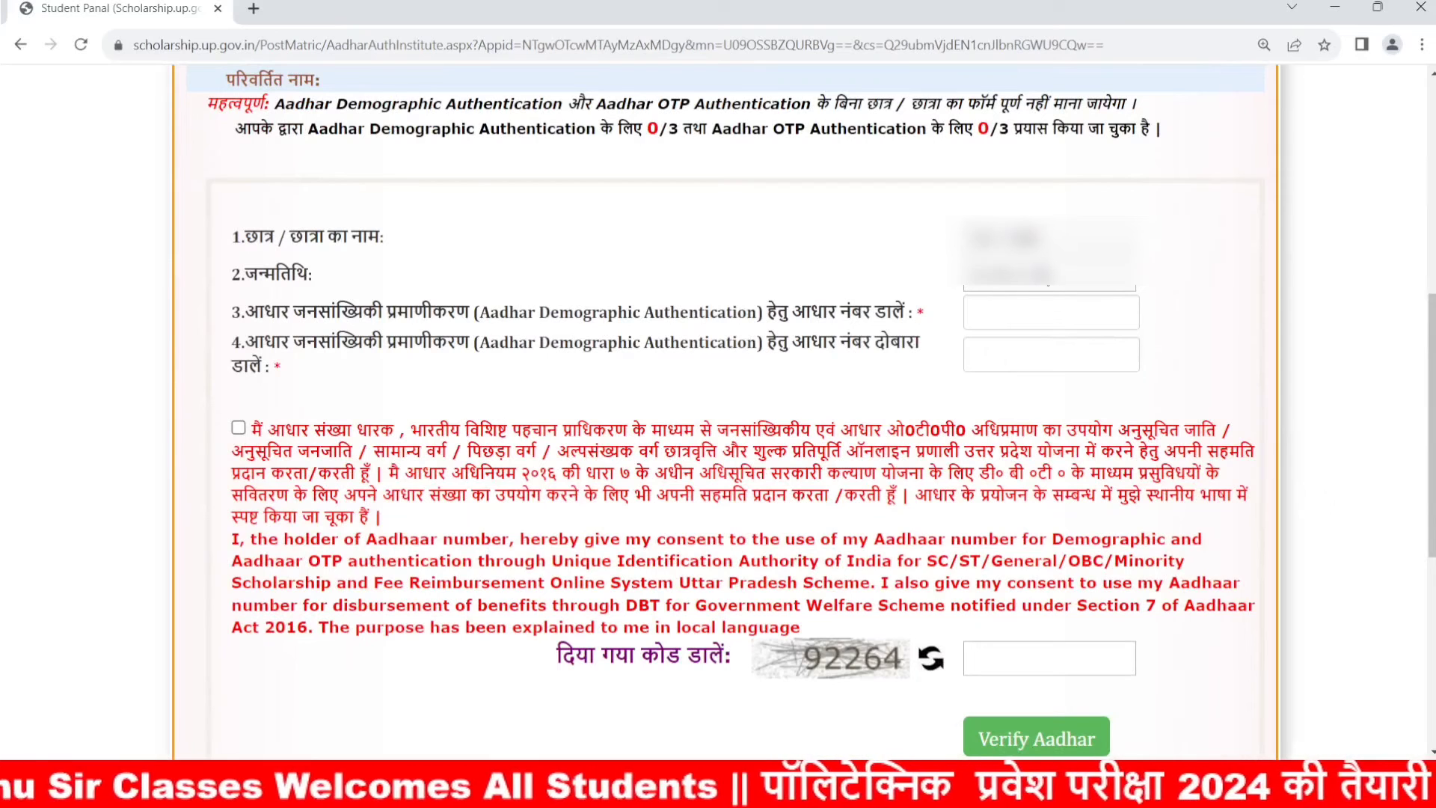
left_click(1025, 310)
left_click_drag(906, 312, 709, 312)
left_click(1087, 311)
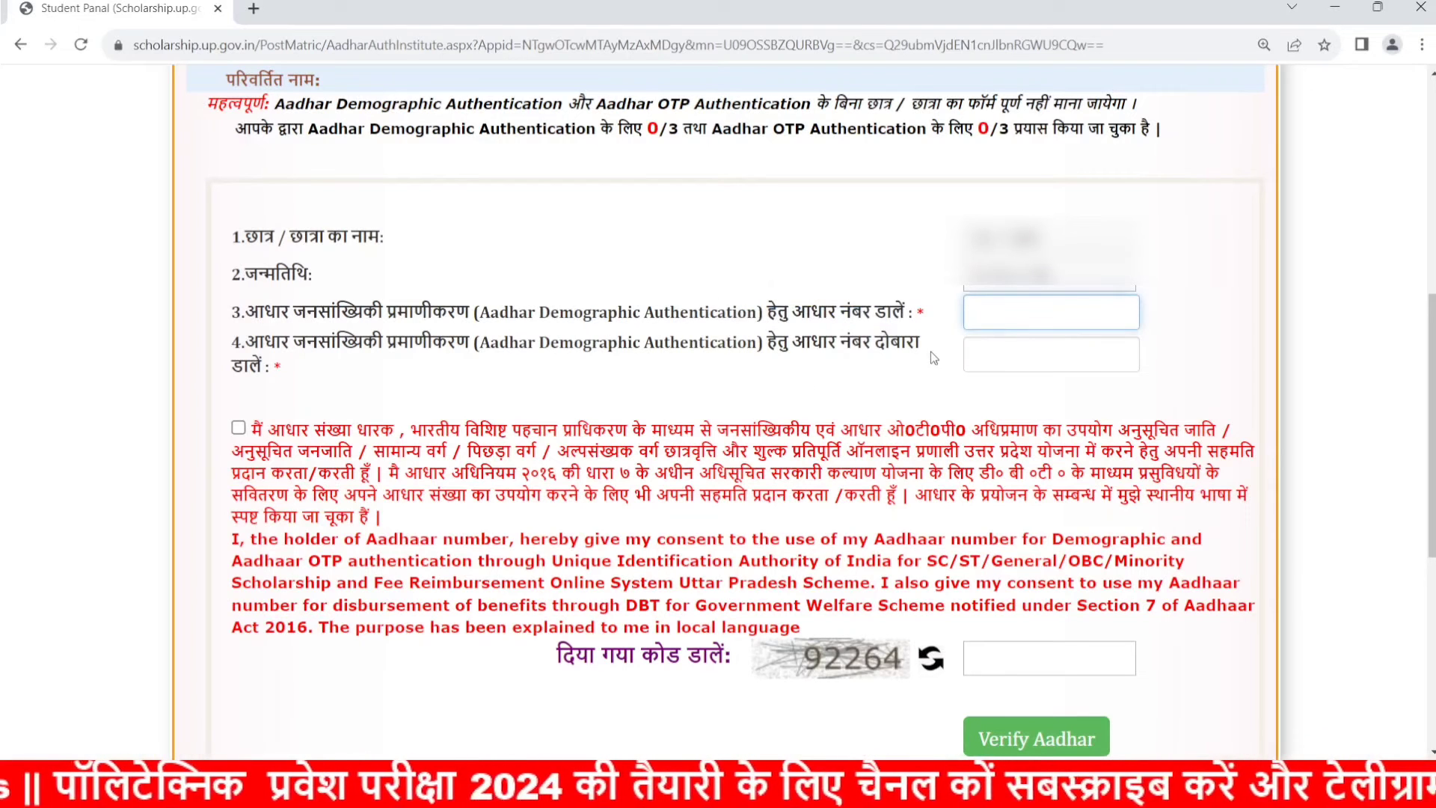
Re-enter the Aadhaar number for confirmation and tick the Aadhaar authentication consent.
left_click_drag(931, 359, 805, 344)
left_click(1030, 351)
scroll(1030, 352, "down", 2)
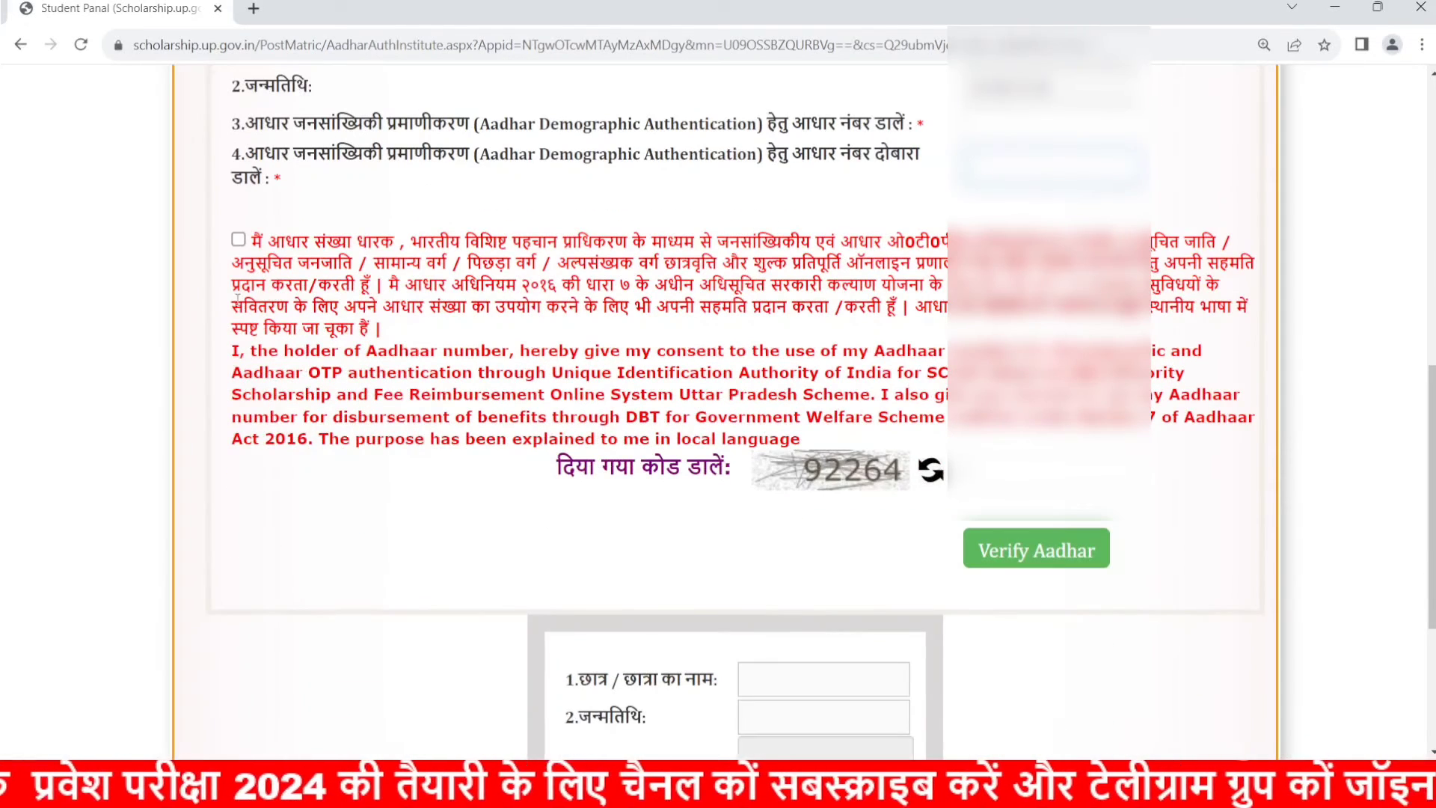
left_click(238, 239)
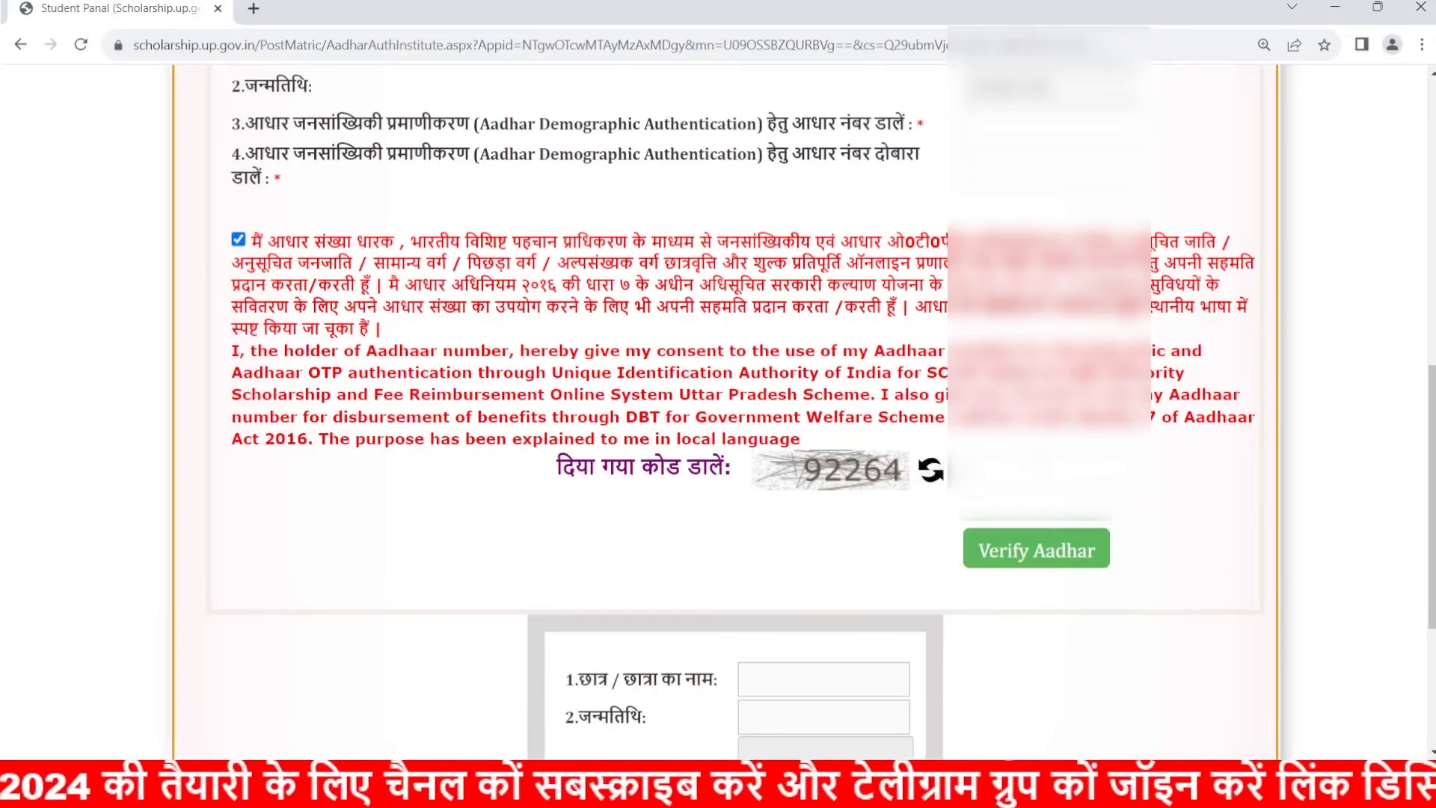
scroll(780, 368, "down", 1)
scroll(1097, 586, "down", 1)
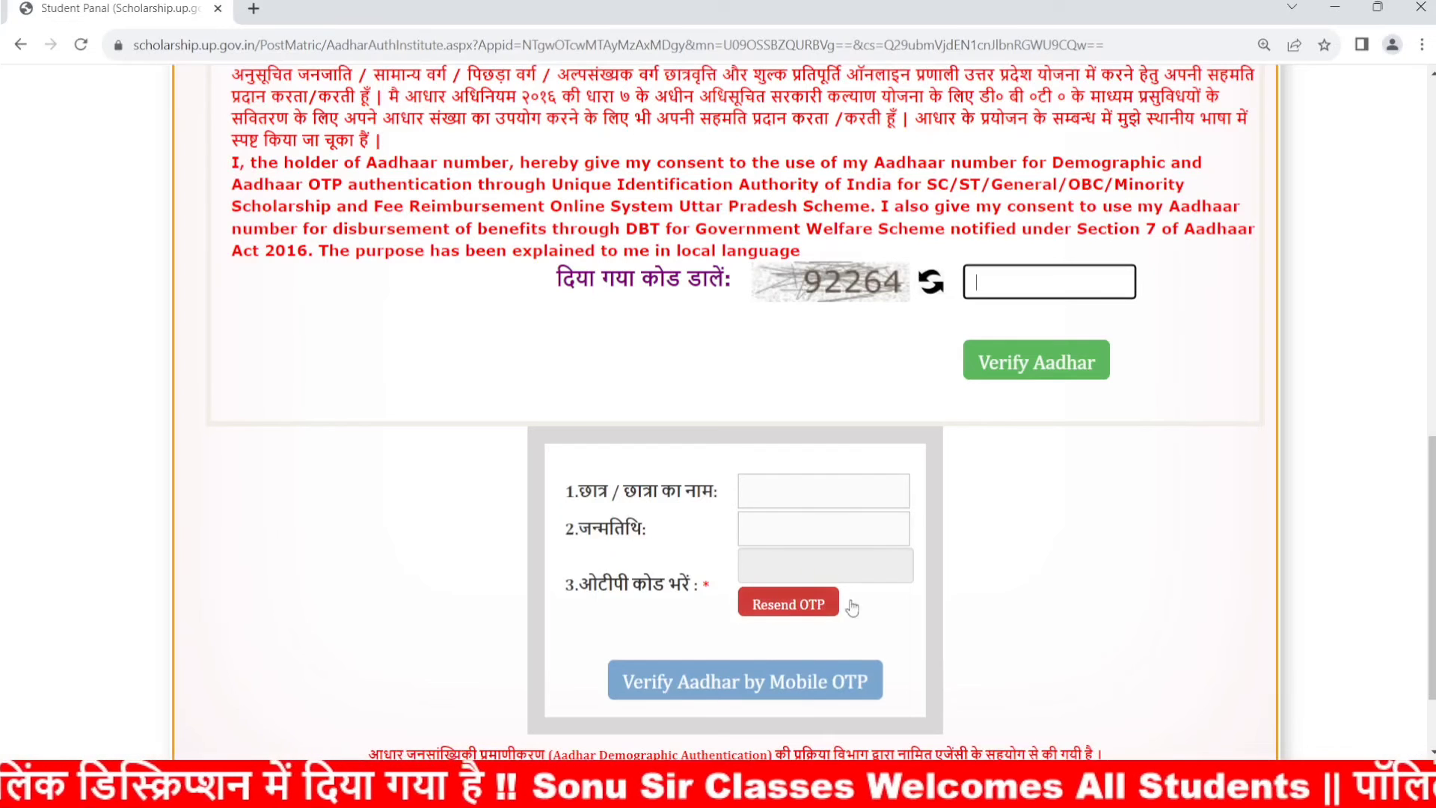
scroll(733, 596, "down", 2)
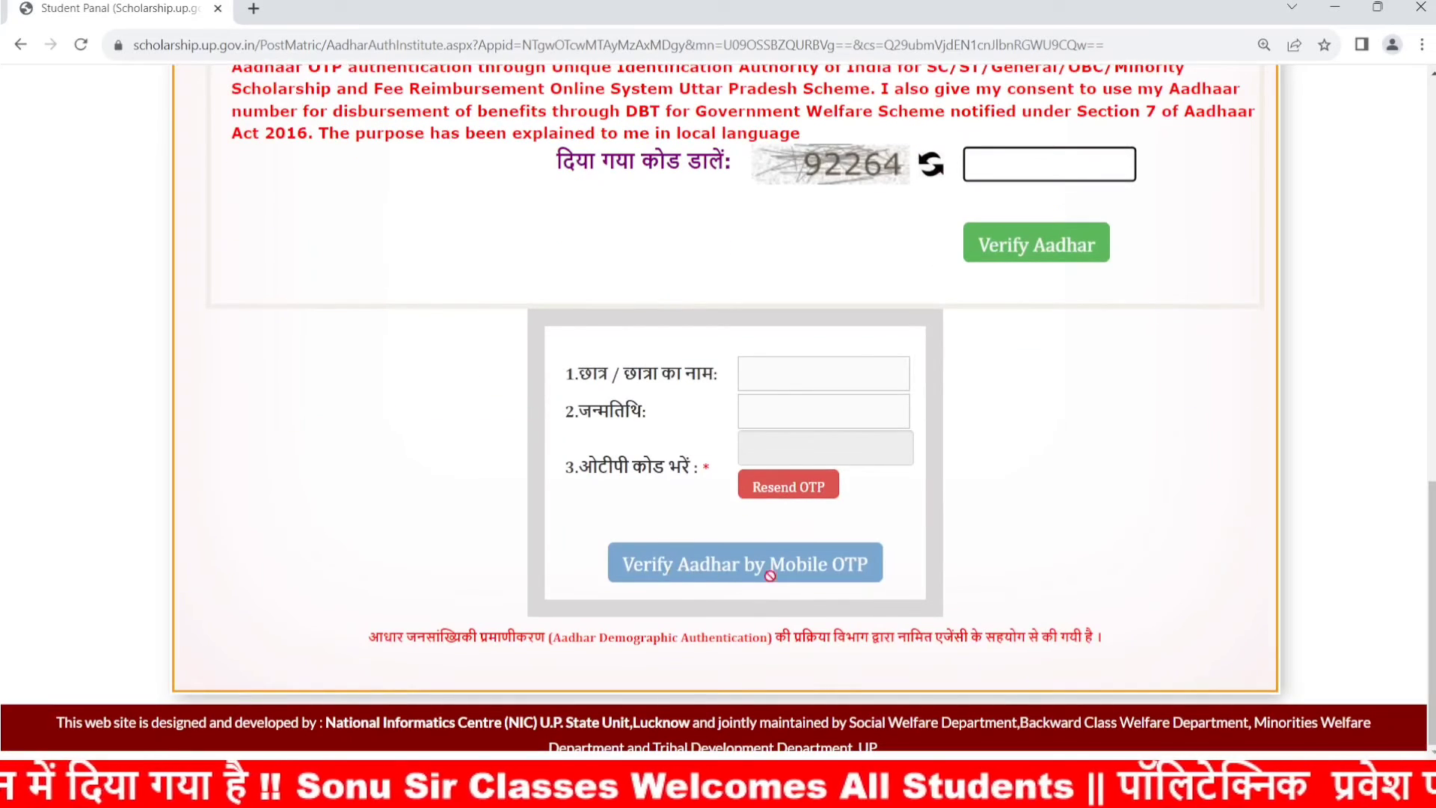
scroll(845, 576, "up", 8)
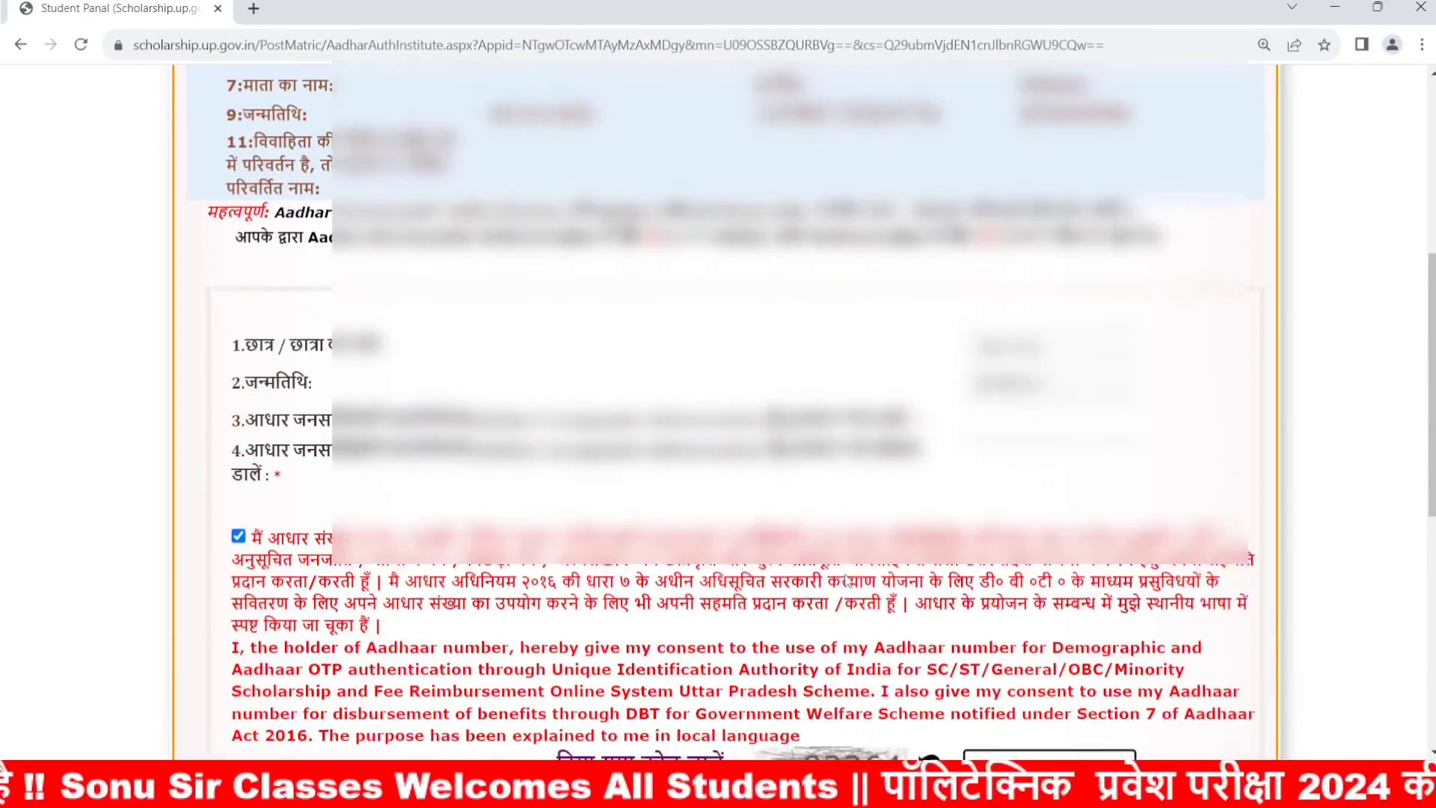
scroll(848, 580, "up", 1)
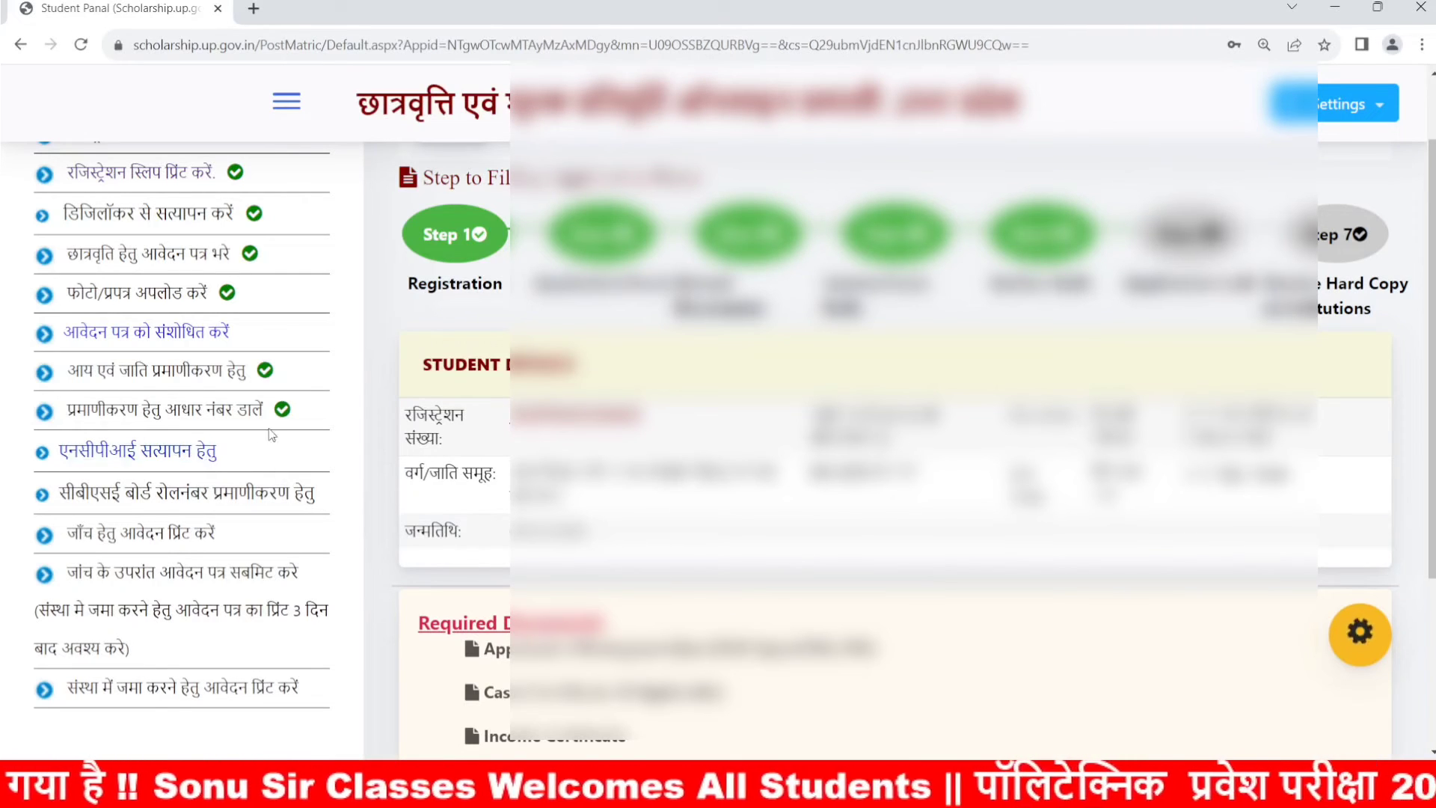
Open 'एनसीपीआई सत्यापन हेतु' and check the NPCI status, returning to the dashboard.
left_click(164, 464)
scroll(718, 596, "down", 2)
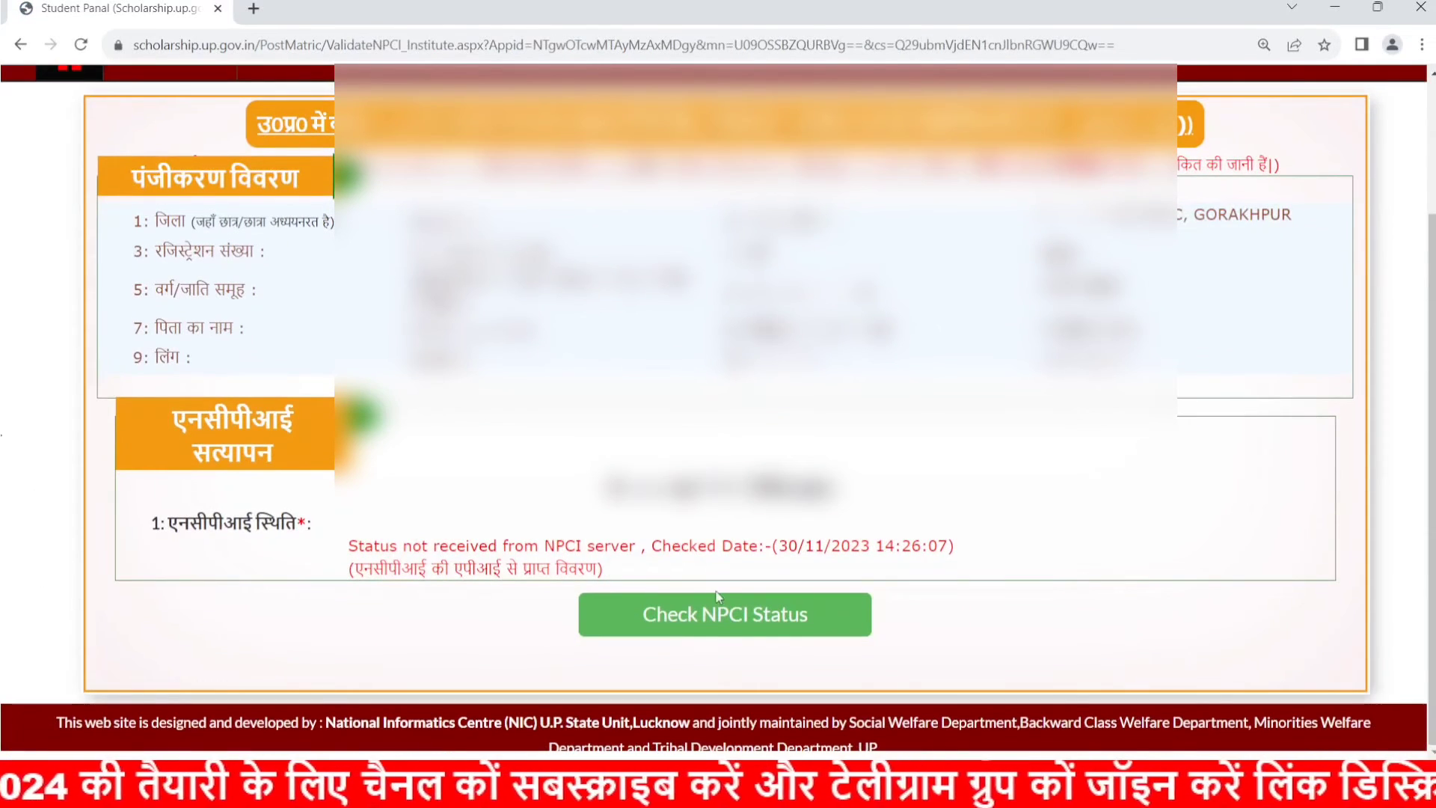
left_click(718, 614)
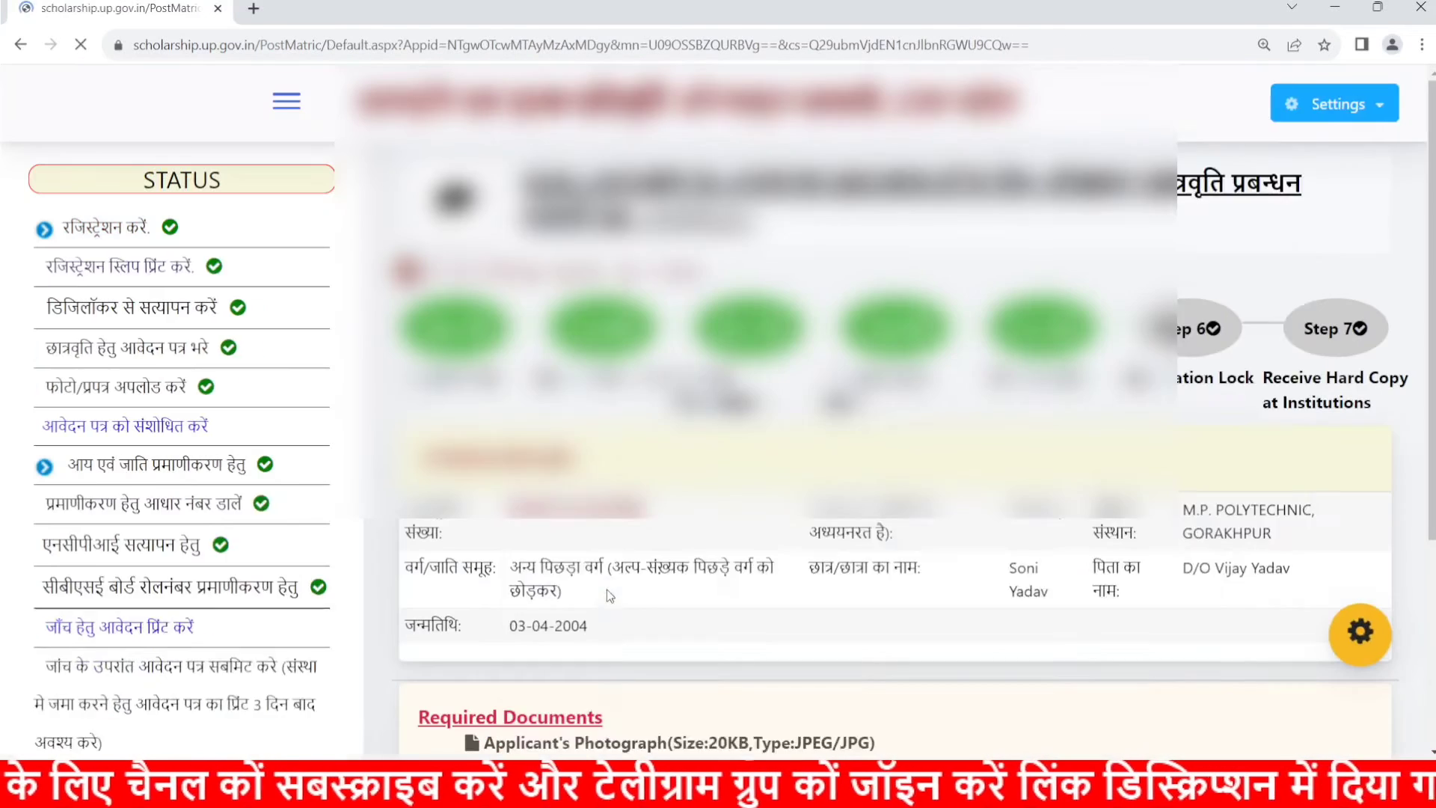
scroll(718, 389, "down", 2)
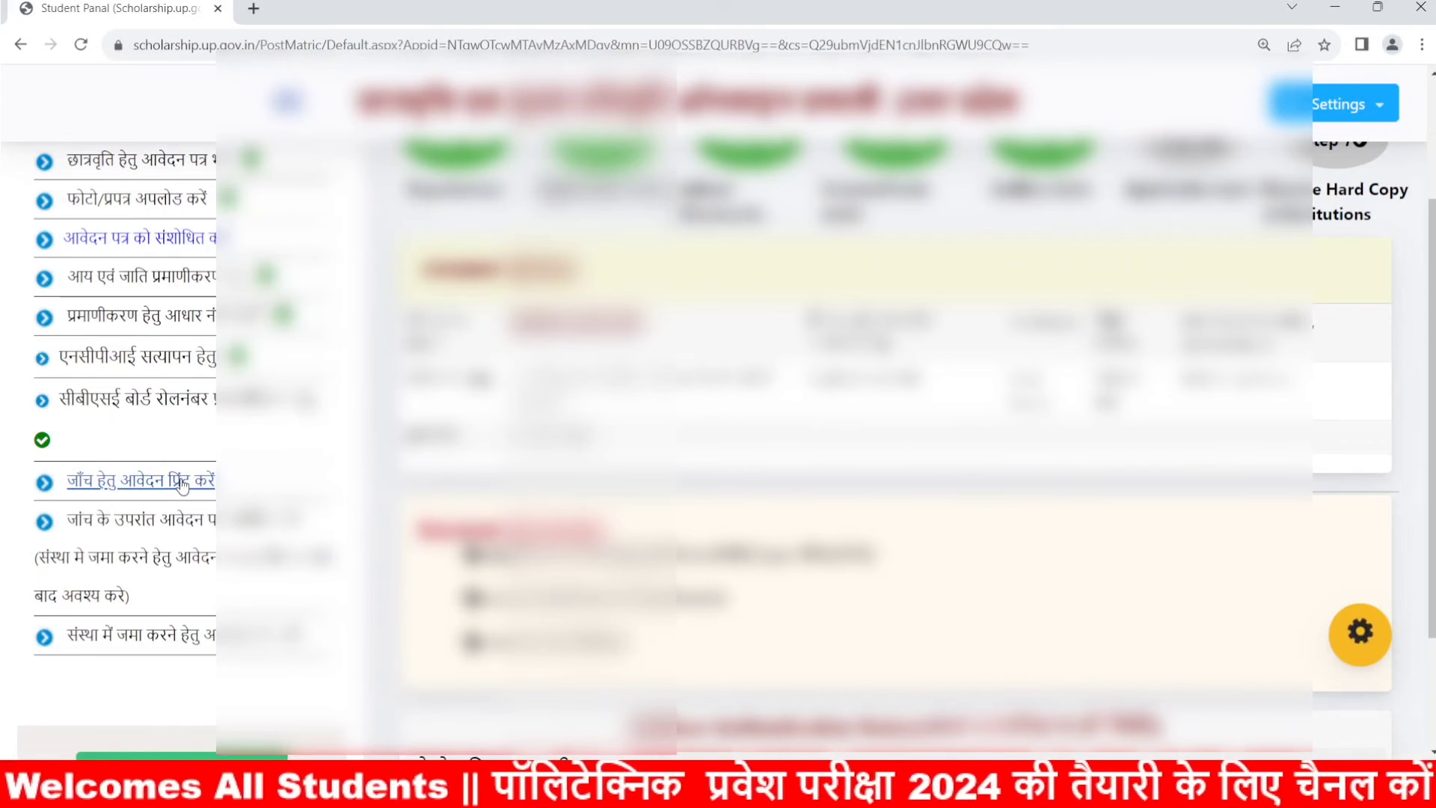
Open 'जाँच हेतु आवेदन प्रिंट करें' and scroll through the application Summary Report.
left_click(182, 485)
scroll(182, 484, "down", 10)
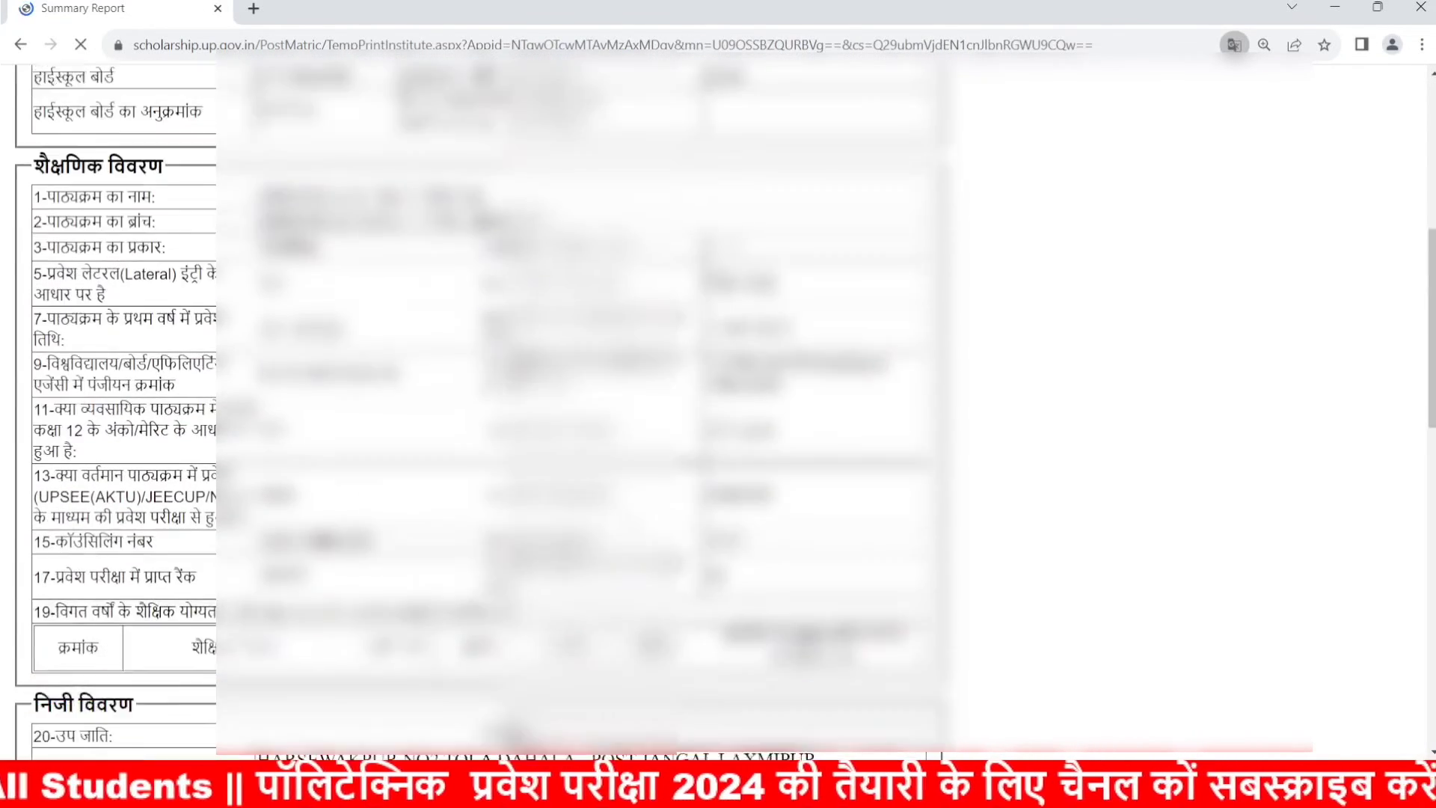
scroll(479, 389, "down", 10)
scroll(479, 389, "up", 8)
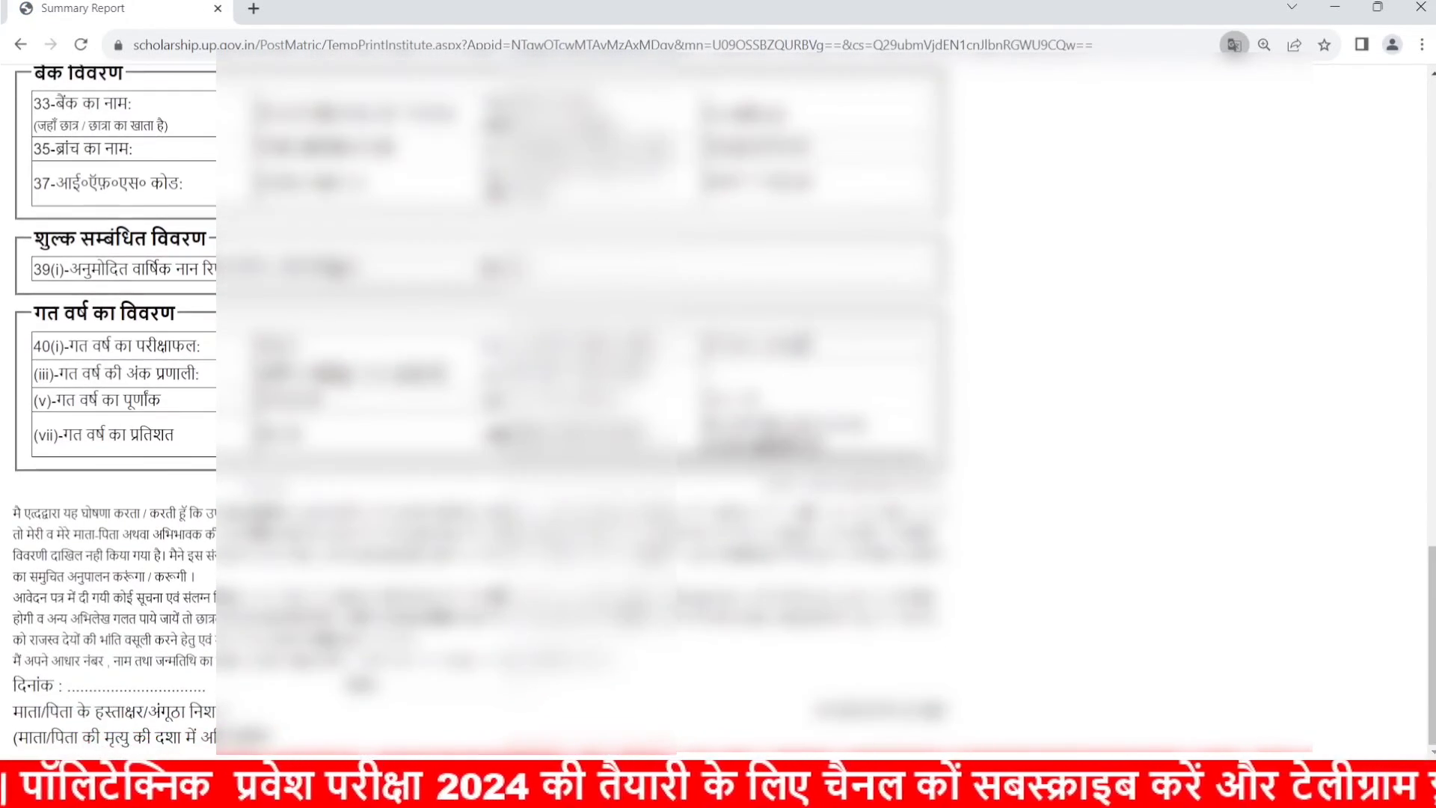
scroll(479, 388, "up", 15)
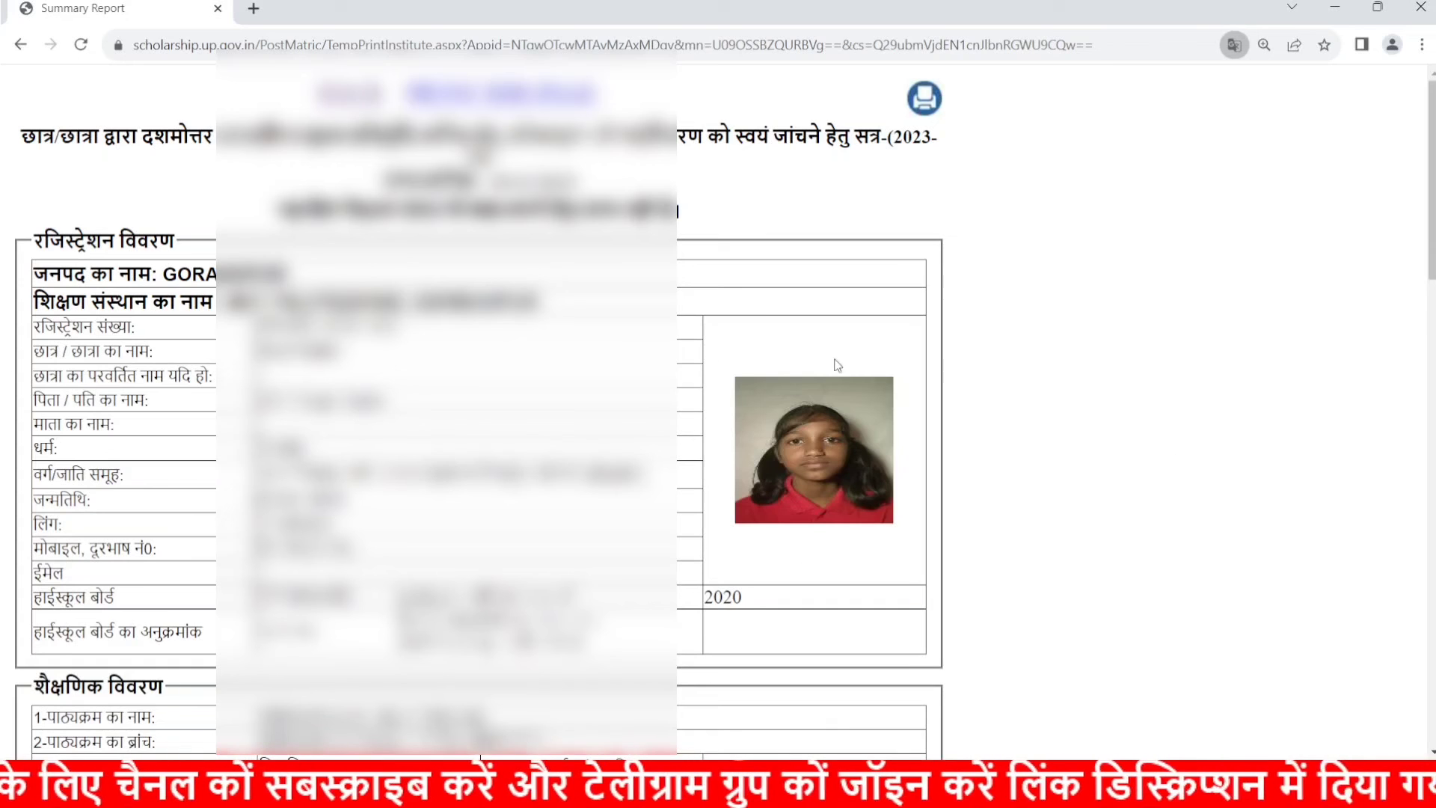
scroll(774, 553, "down", 1)
scroll(774, 554, "up", 1)
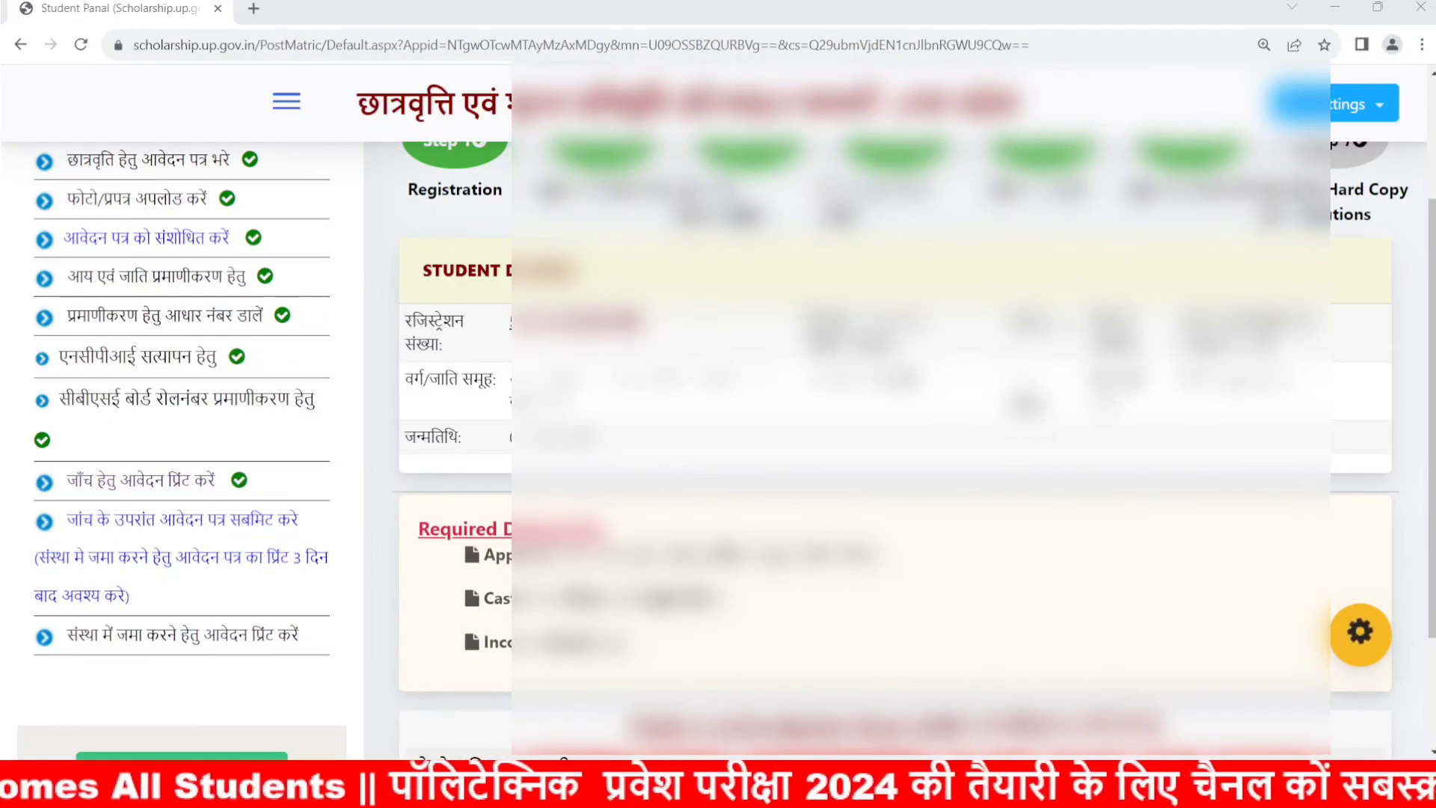
scroll(718, 412, "up", 3)
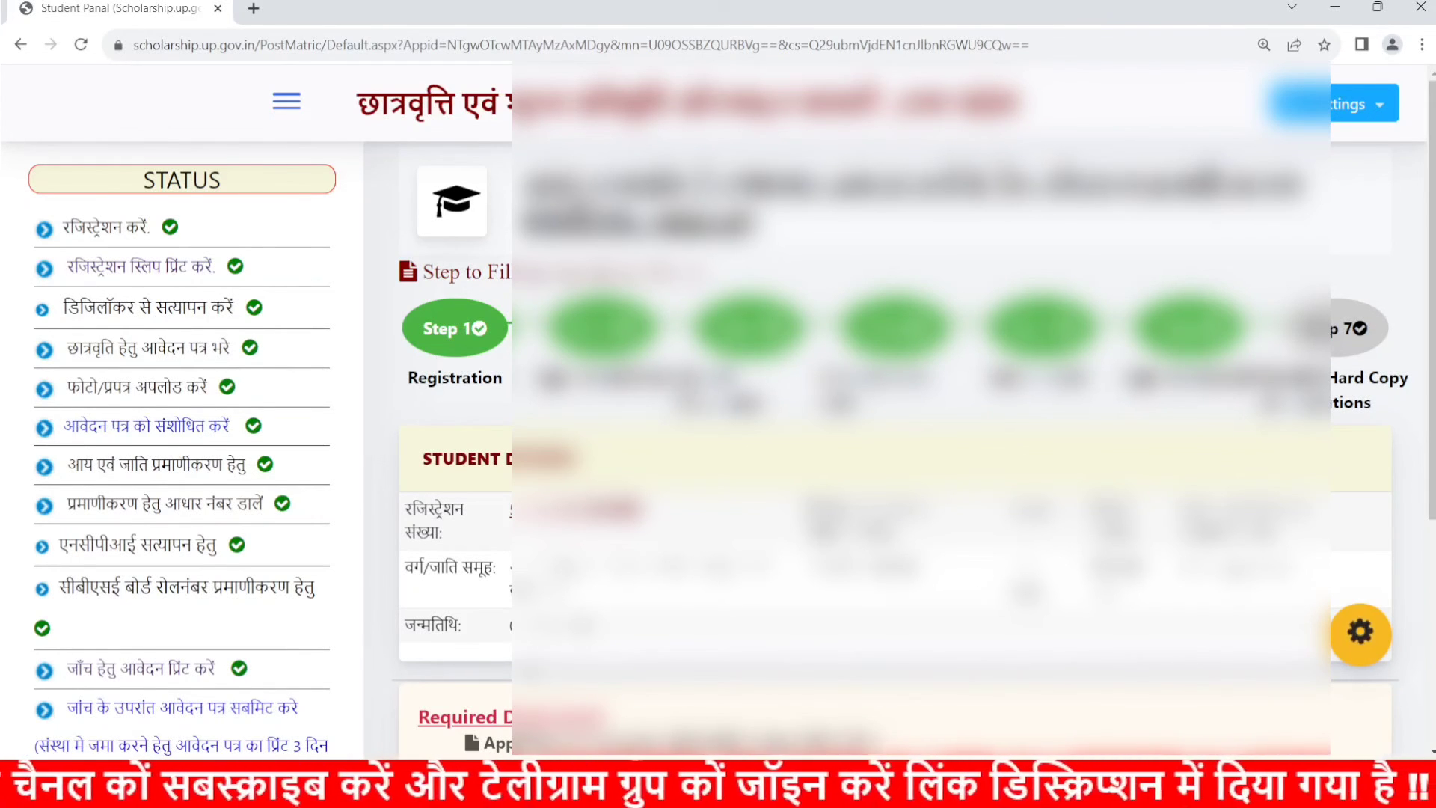
scroll(113, 447, "down", 5)
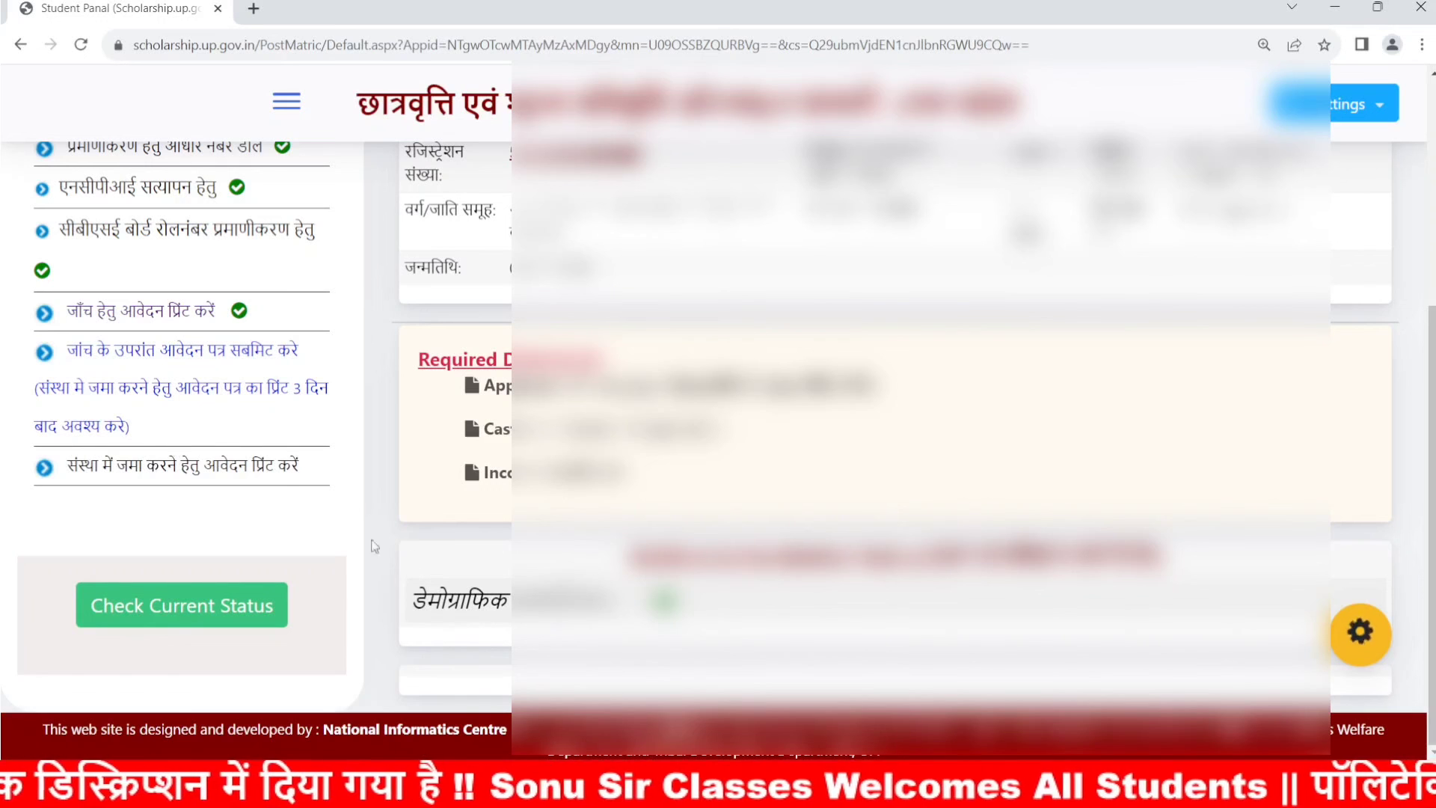
scroll(1412, 371, "up", 5)
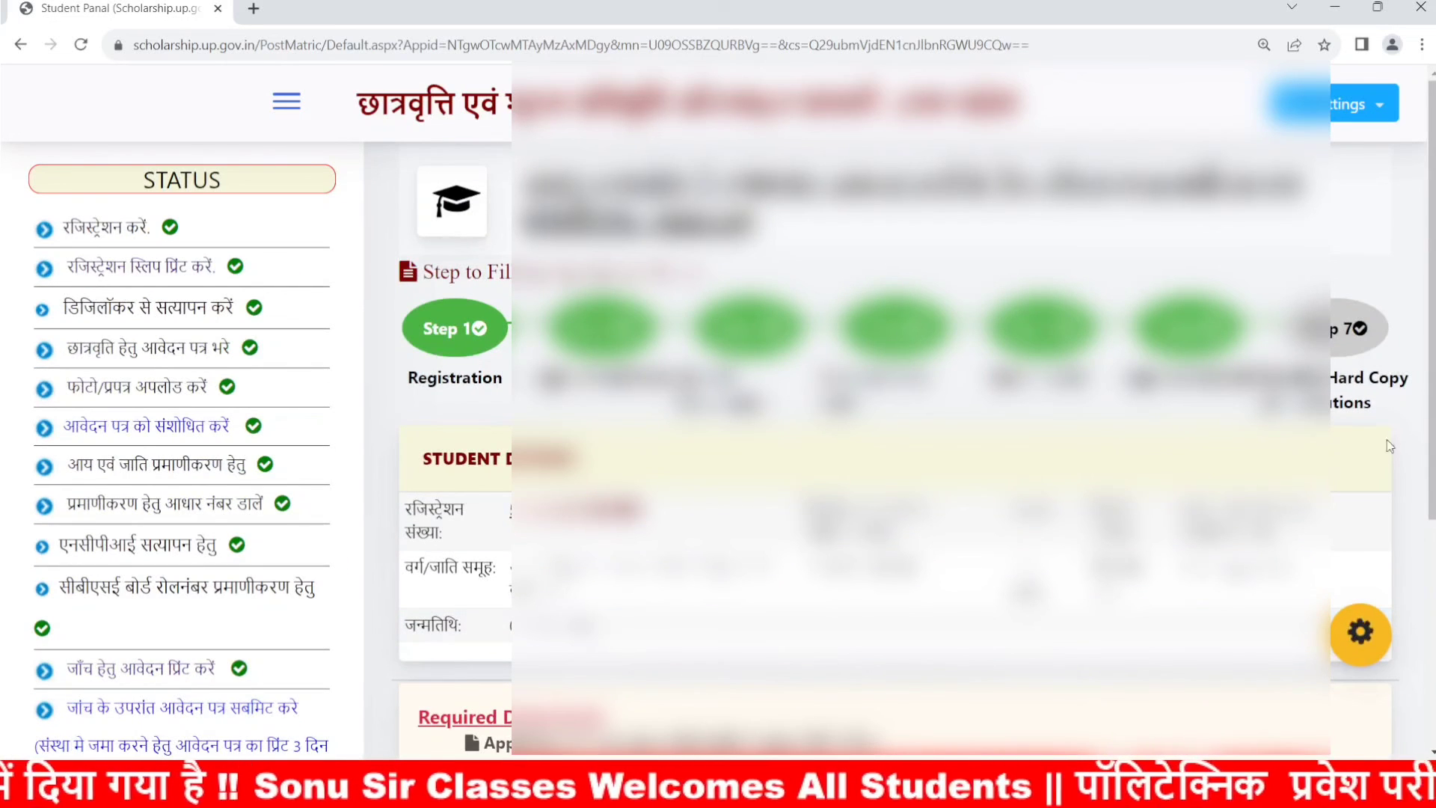
scroll(54, 568, "down", 4)
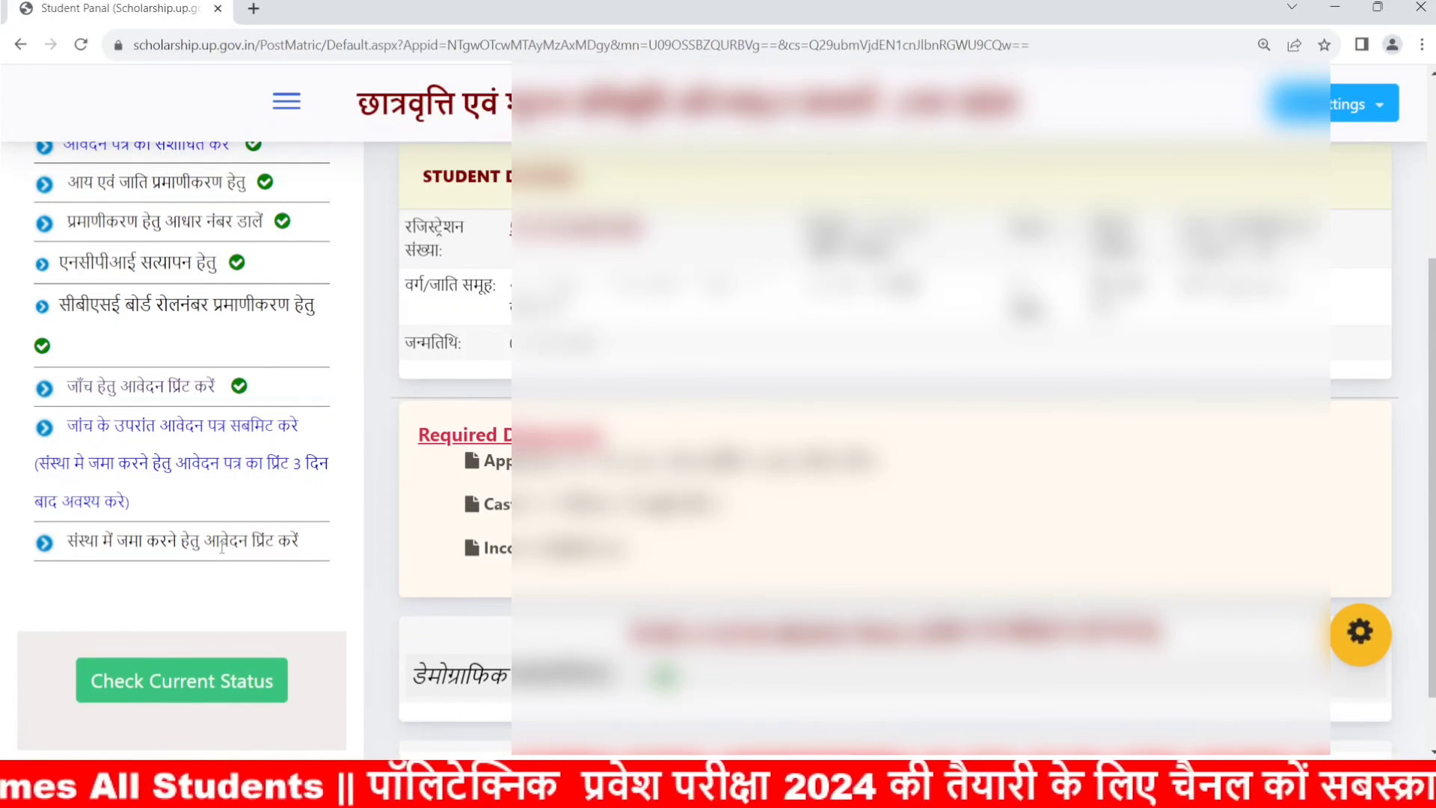
scroll(718, 448, "up", 3)
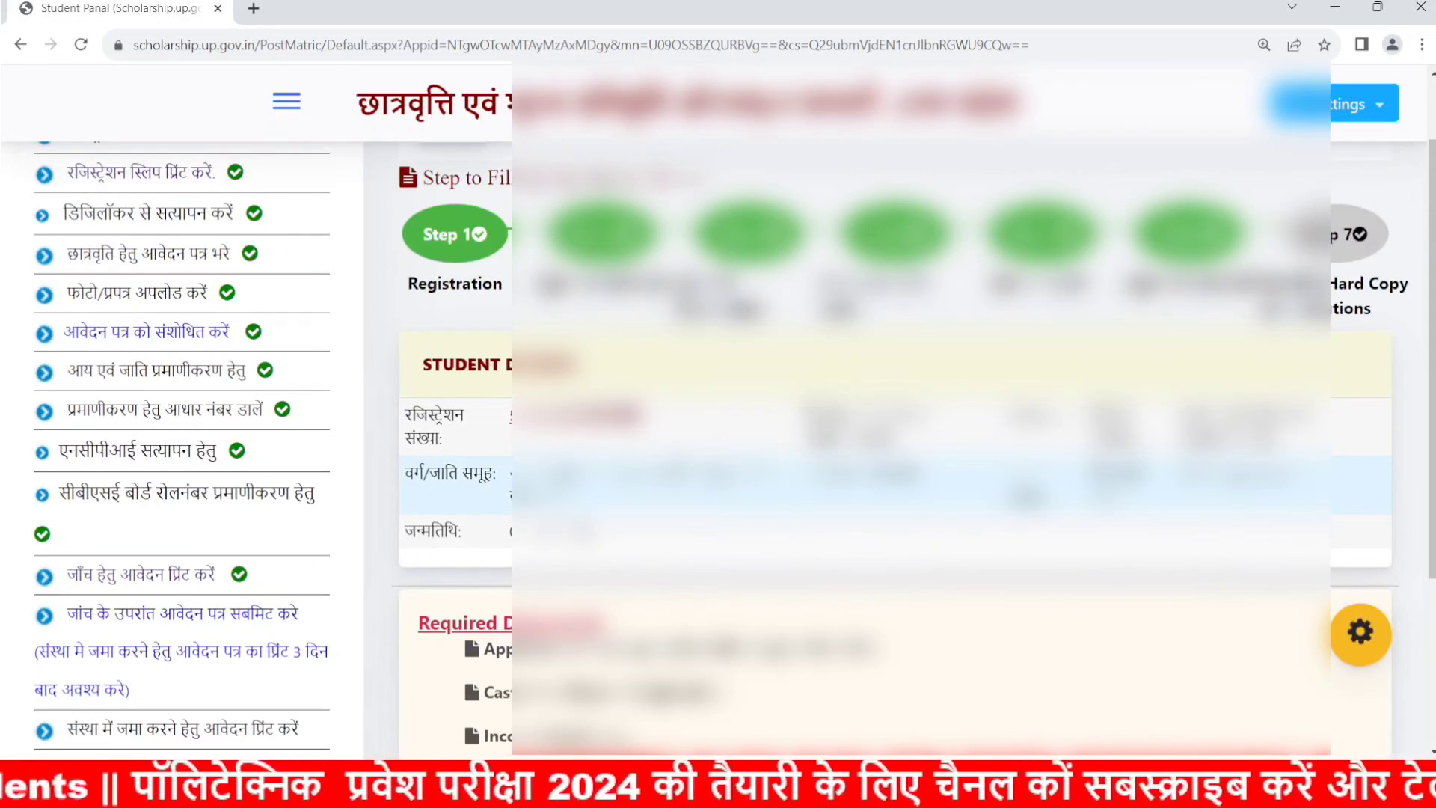
scroll(718, 448, "up", 1)
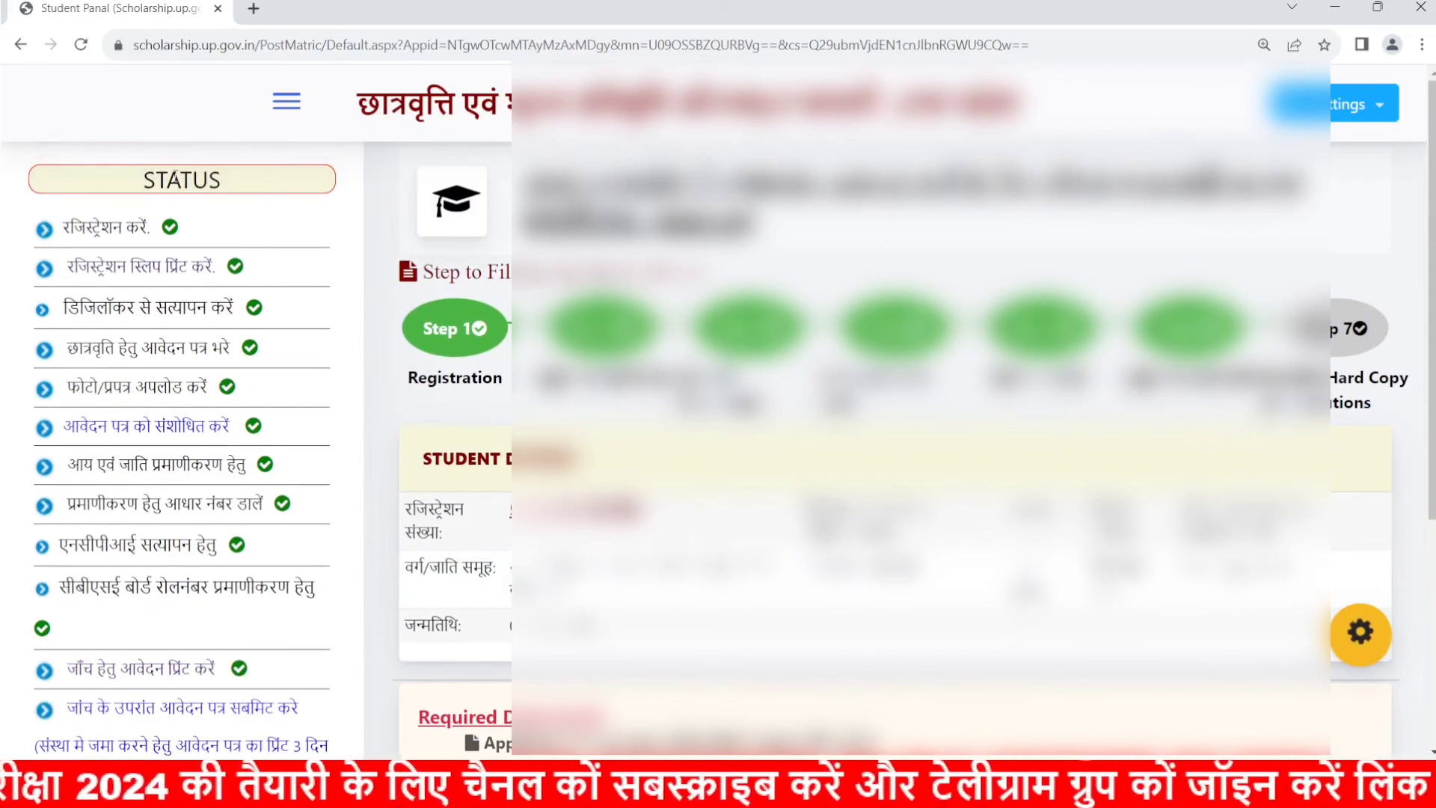
scroll(177, 178, "down", 3)
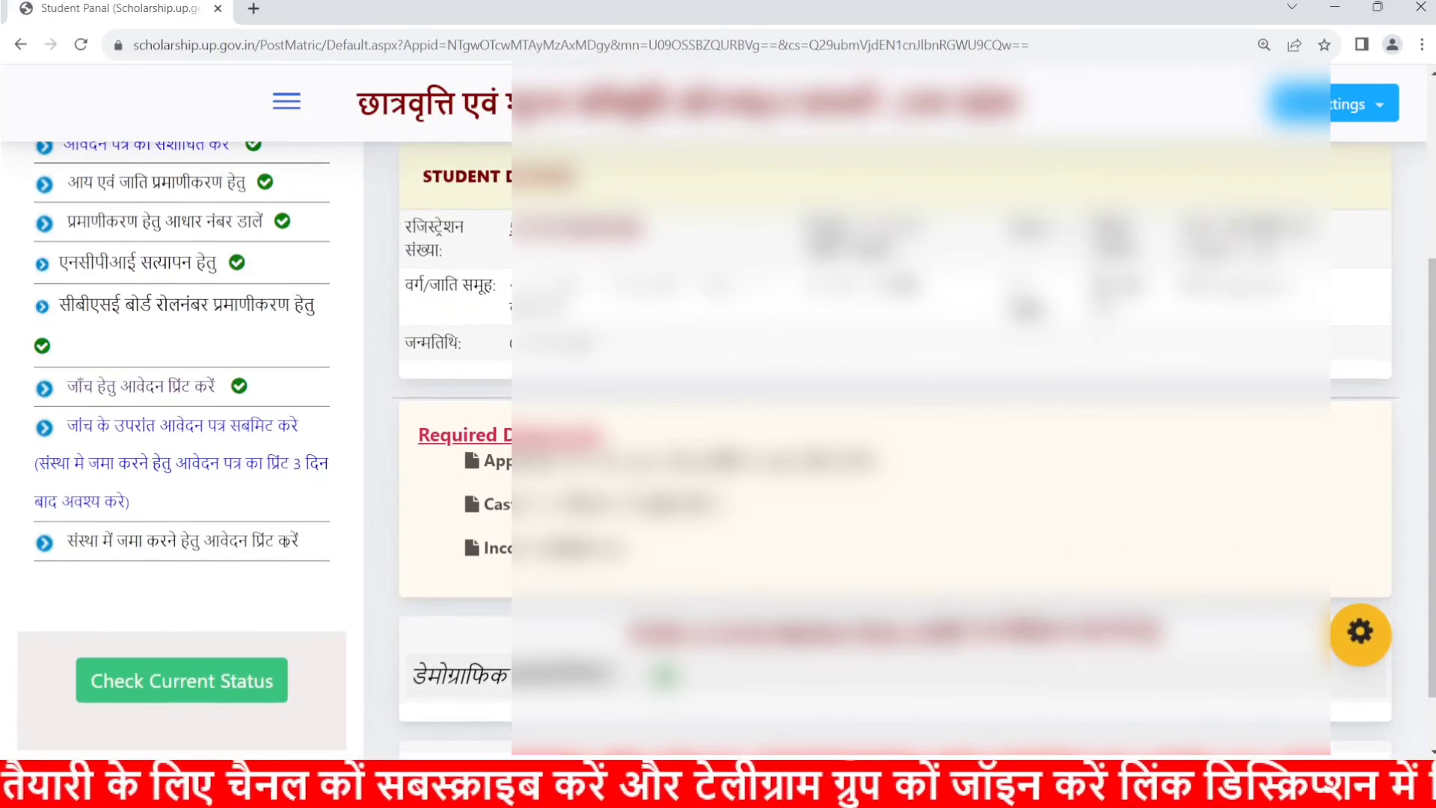
scroll(718, 449, "up", 3)
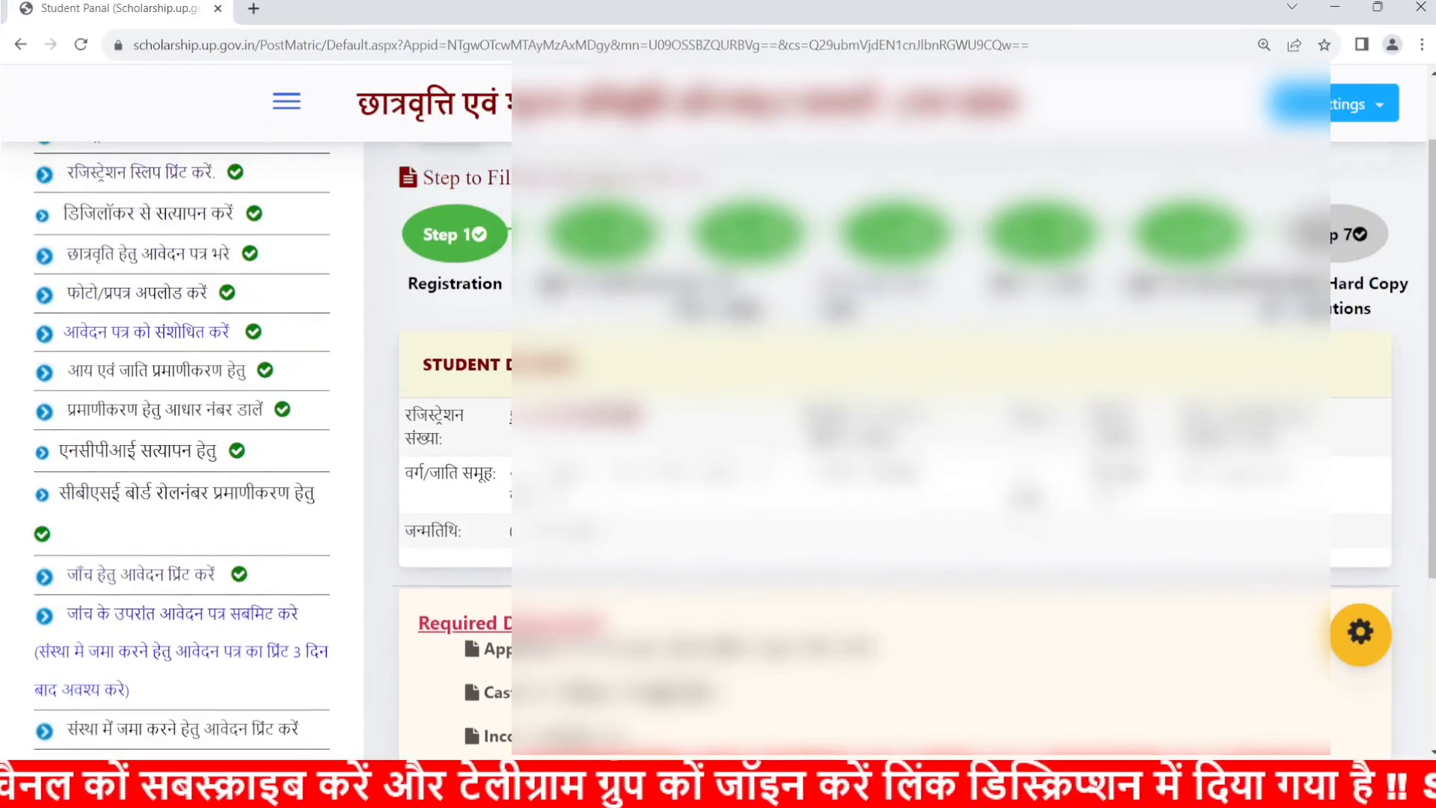